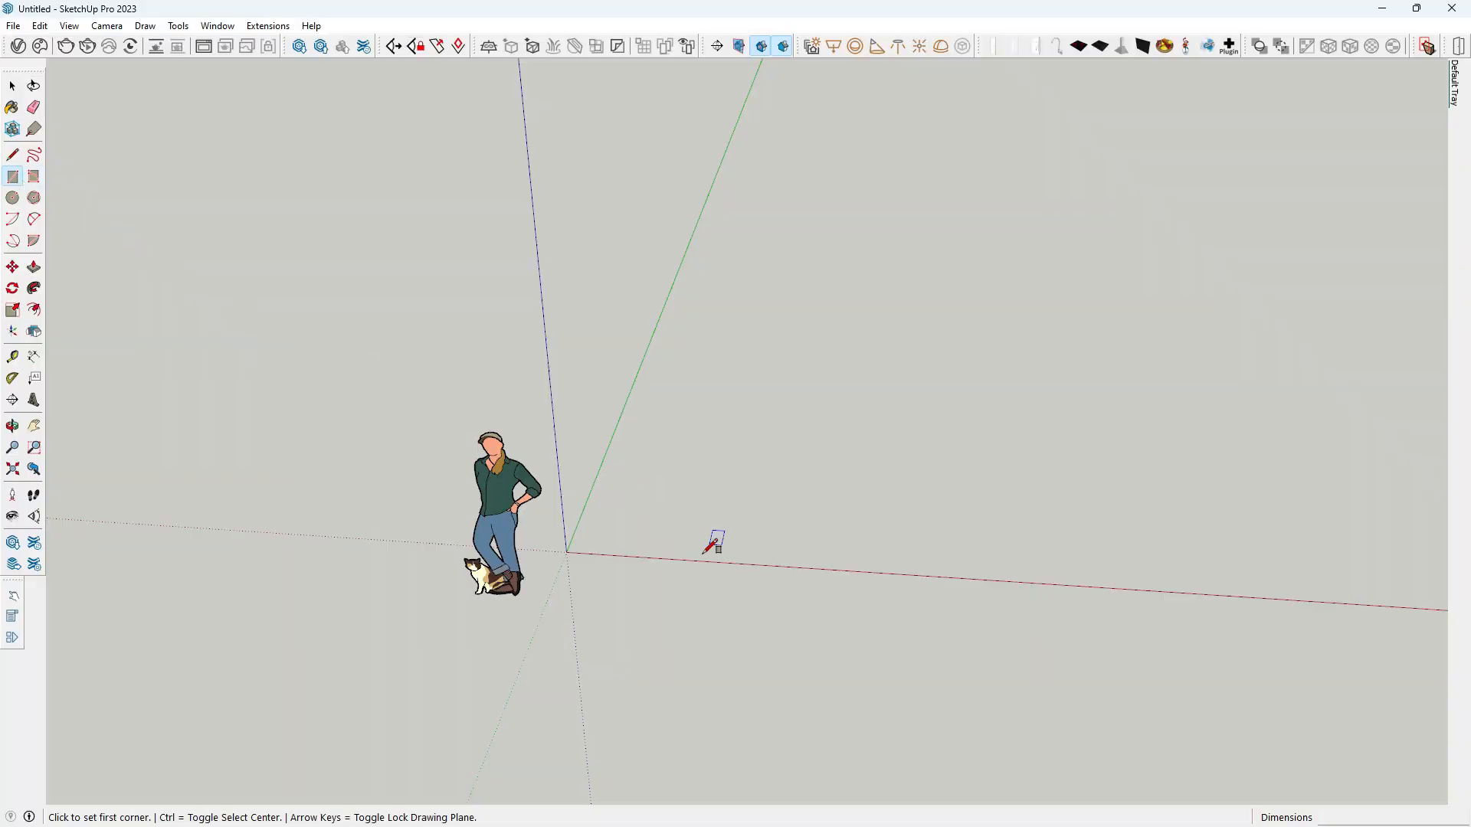
- Draw a rectangular ground face starting at the origin and copy it with its edges along the red axis, leaving a gap between them
{"action": "left_click", "coordinate": [566, 552]}
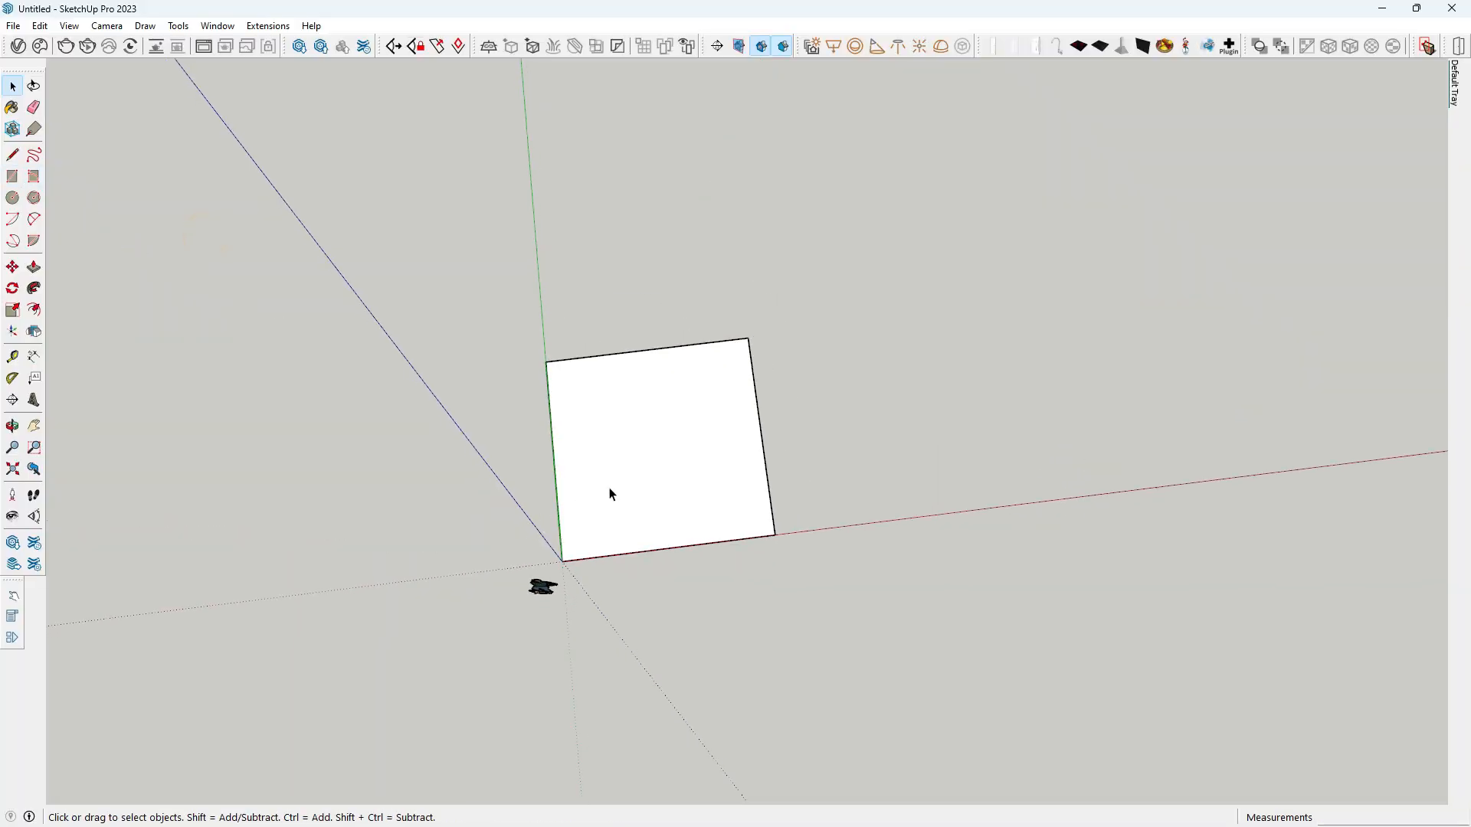
{"action": "double_click", "coordinate": [709, 430]}
{"action": "key", "text": "q"}
{"action": "key", "text": "m"}
{"action": "left_click", "coordinate": [582, 542]}
{"action": "key", "text": "ctrl"}
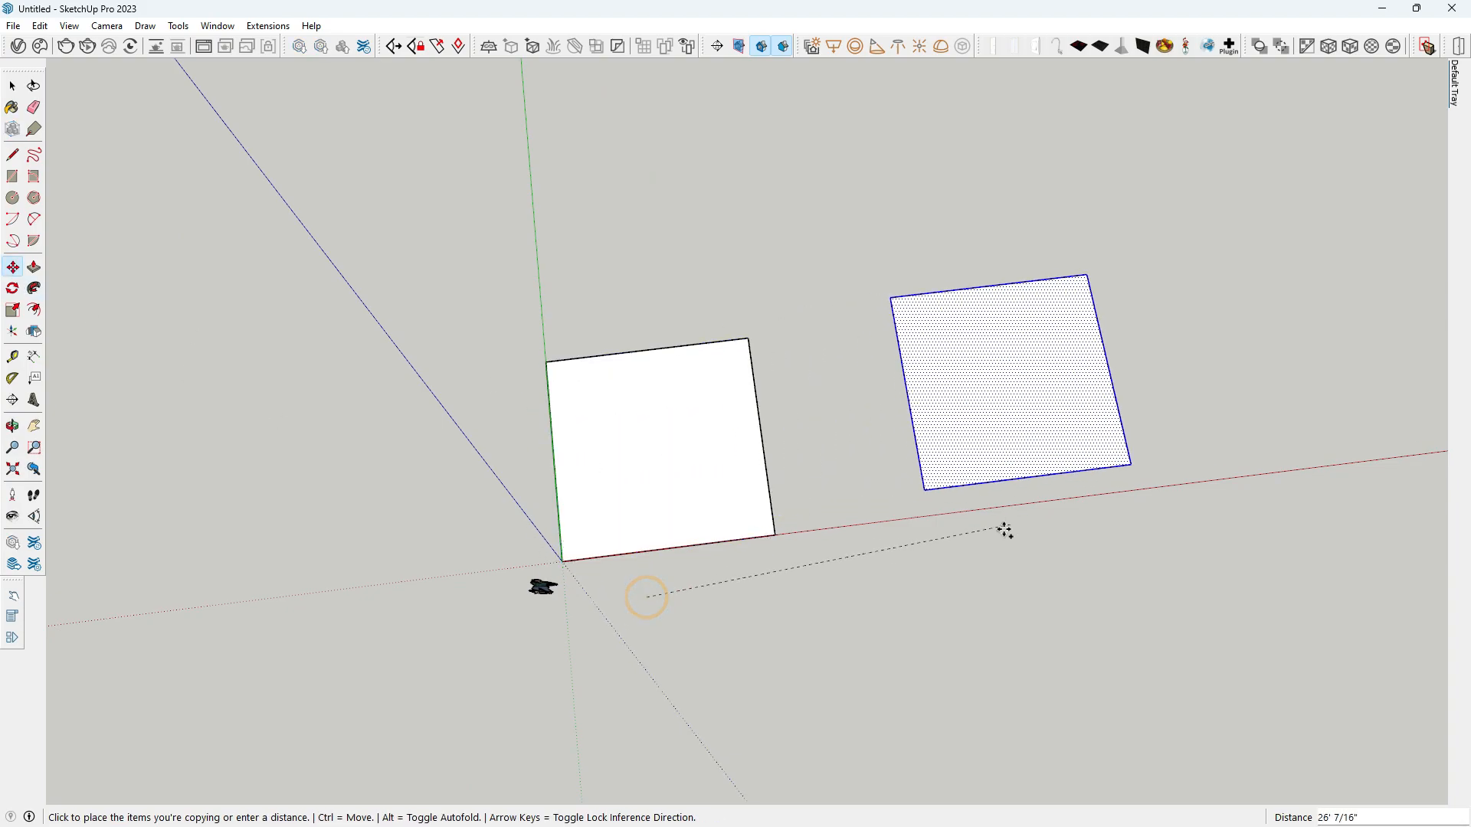
{"action": "left_click", "coordinate": [985, 549]}
- Show the Sandbox tools and create a From Scratch sandbox grid with 1' spacing over the copied rectangle
{"action": "right_click", "coordinate": [1264, 47]}
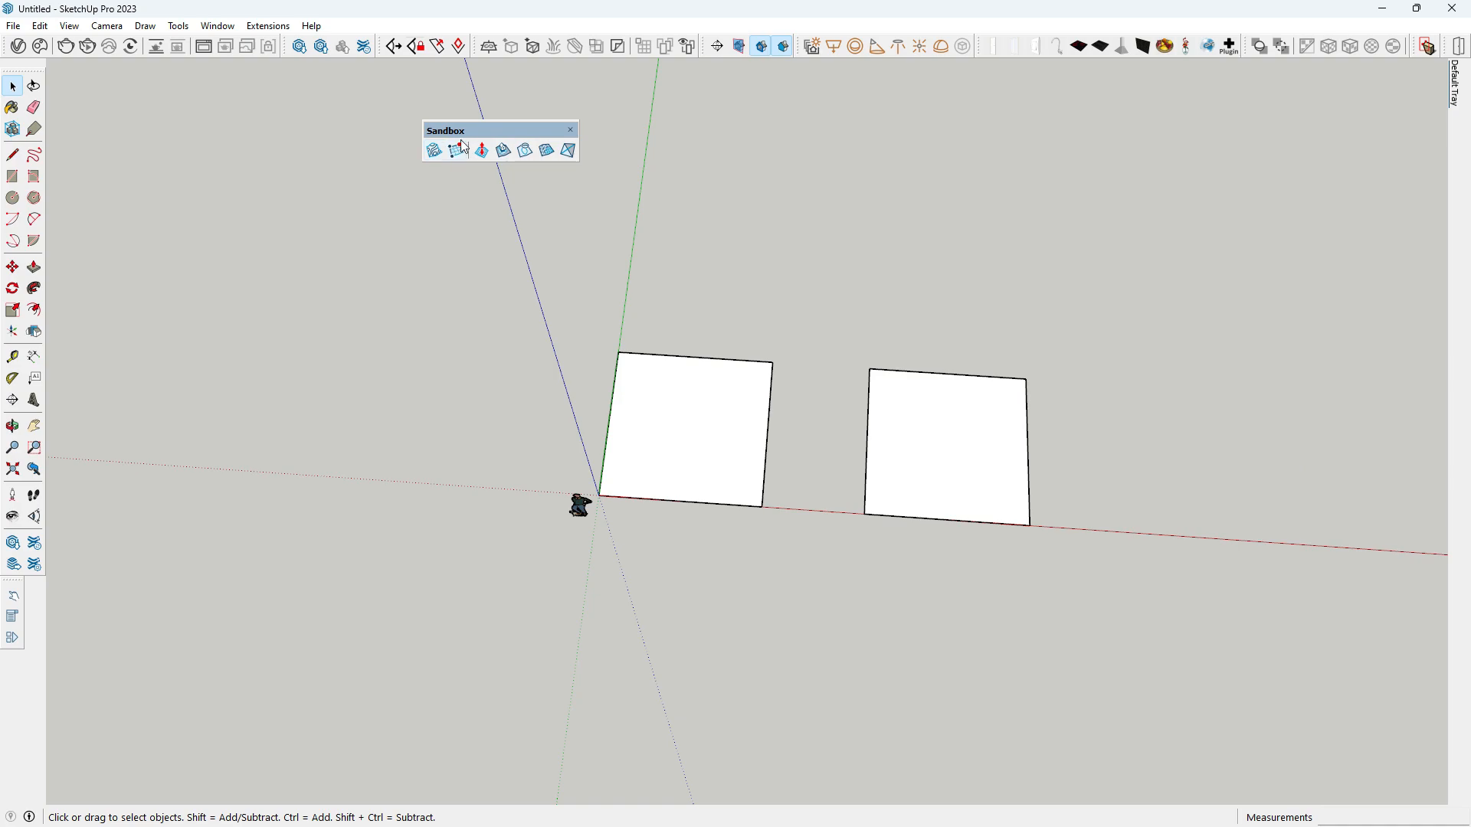
{"action": "left_click_drag", "start_coordinate": [470, 137], "coordinate": [474, 130]}
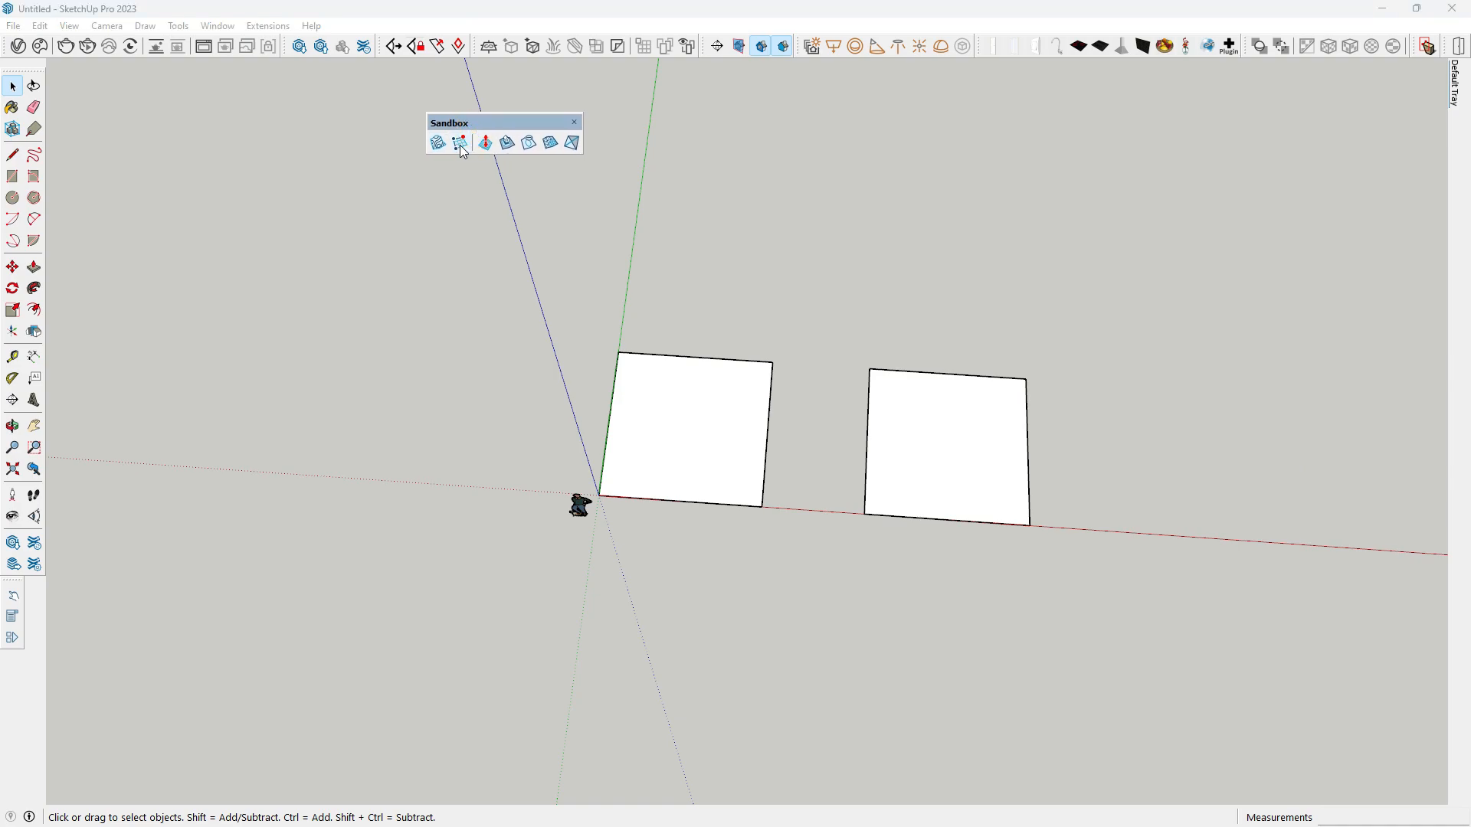
{"action": "left_click", "coordinate": [459, 143]}
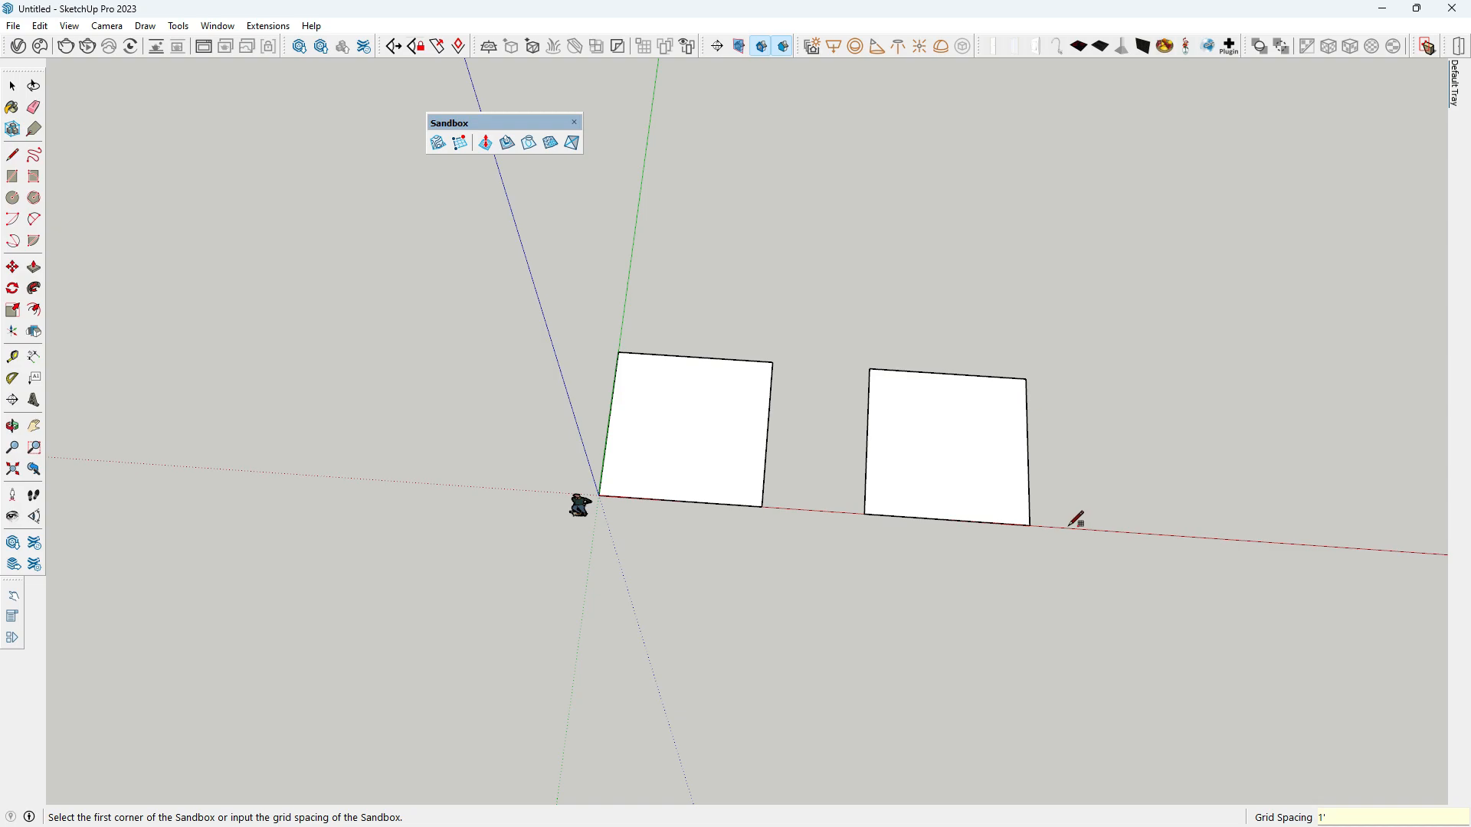
{"action": "left_click", "coordinate": [863, 514]}
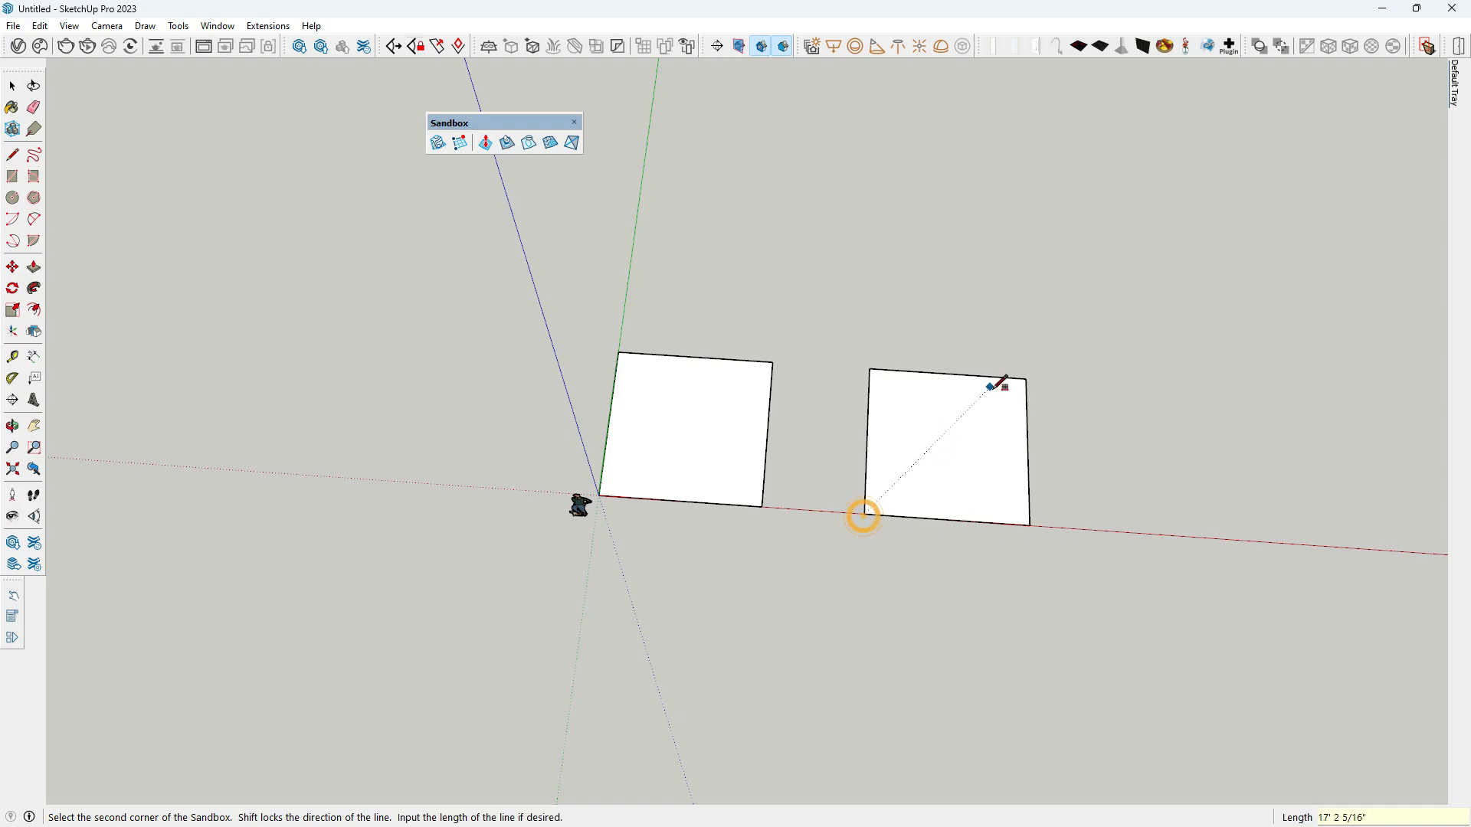
{"action": "left_click", "coordinate": [870, 370]}
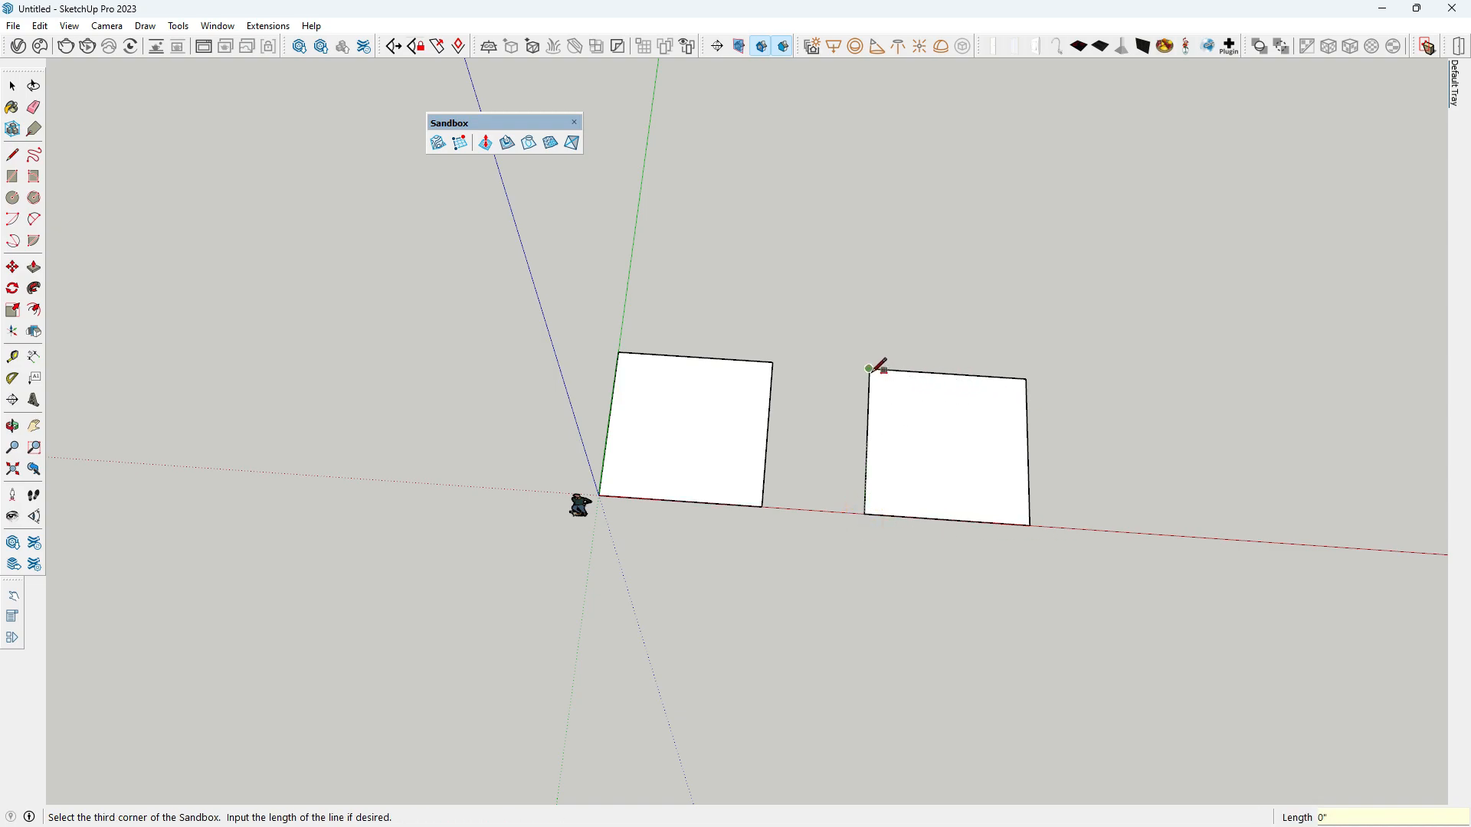
{"action": "left_click", "coordinate": [1026, 379]}
{"action": "key", "text": "space"}
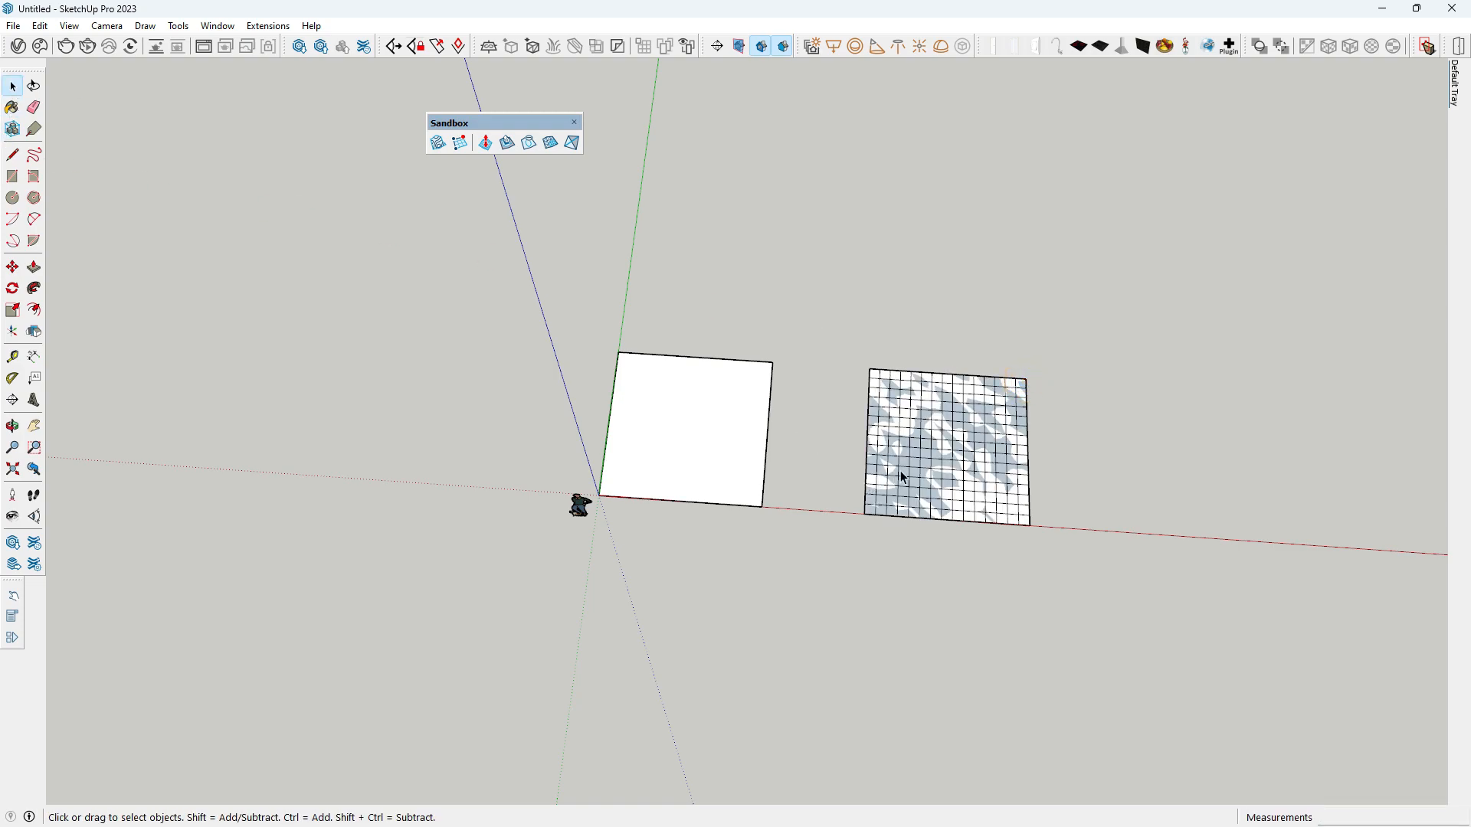
- Move the sandbox grid along the red axis off the copied rectangle and delete that flat rectangle
{"action": "left_click", "coordinate": [928, 466]}
{"action": "left_click", "coordinate": [1041, 527]}
{"action": "left_click", "coordinate": [12, 86]}
{"action": "left_click_drag", "start_coordinate": [1039, 272], "coordinate": [1470, 650]}
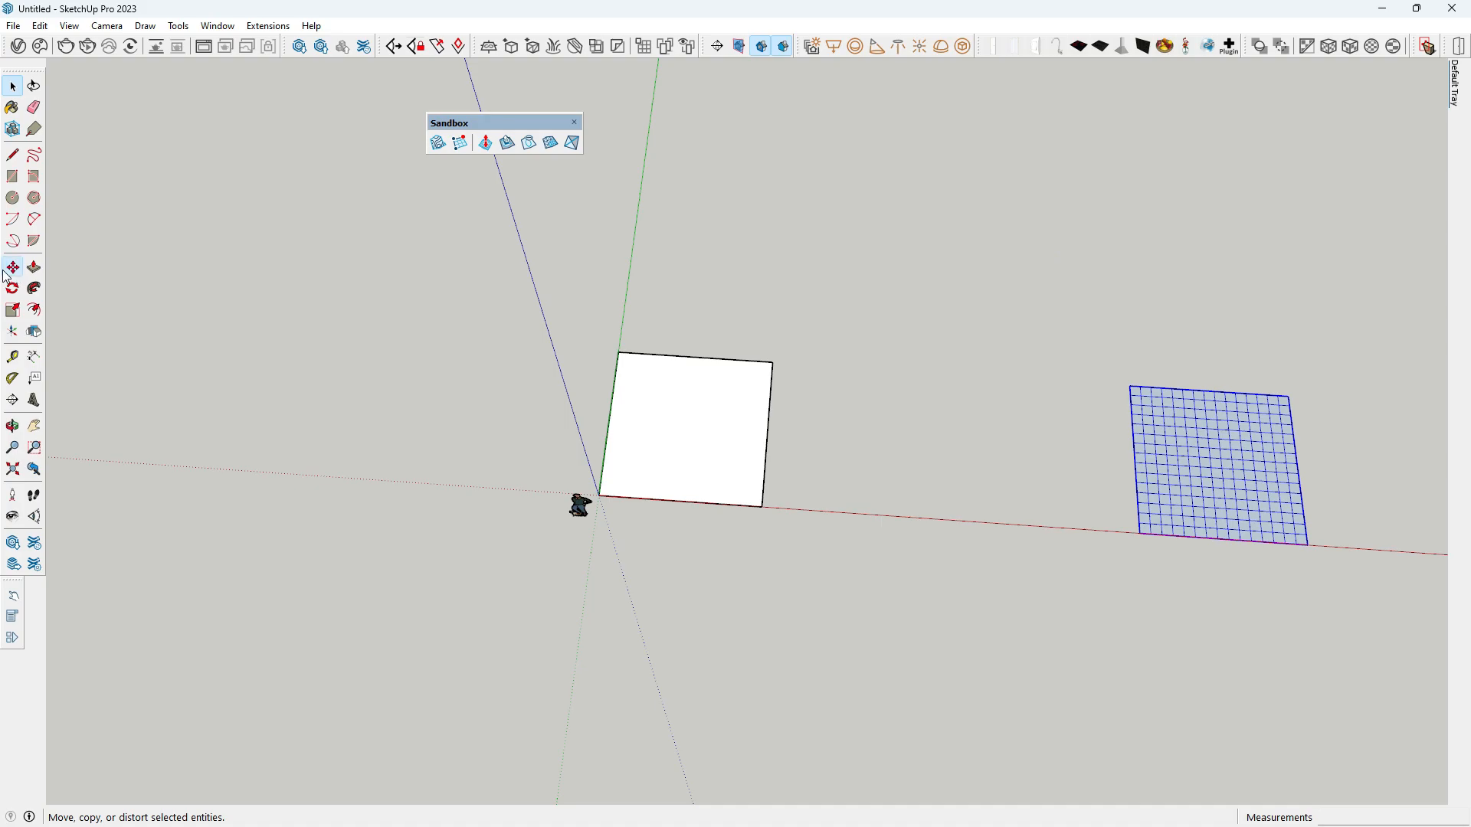
- Move the sandbox grid about 26' 7" back along the red axis, beside the original rectangle
{"action": "left_click", "coordinate": [11, 267]}
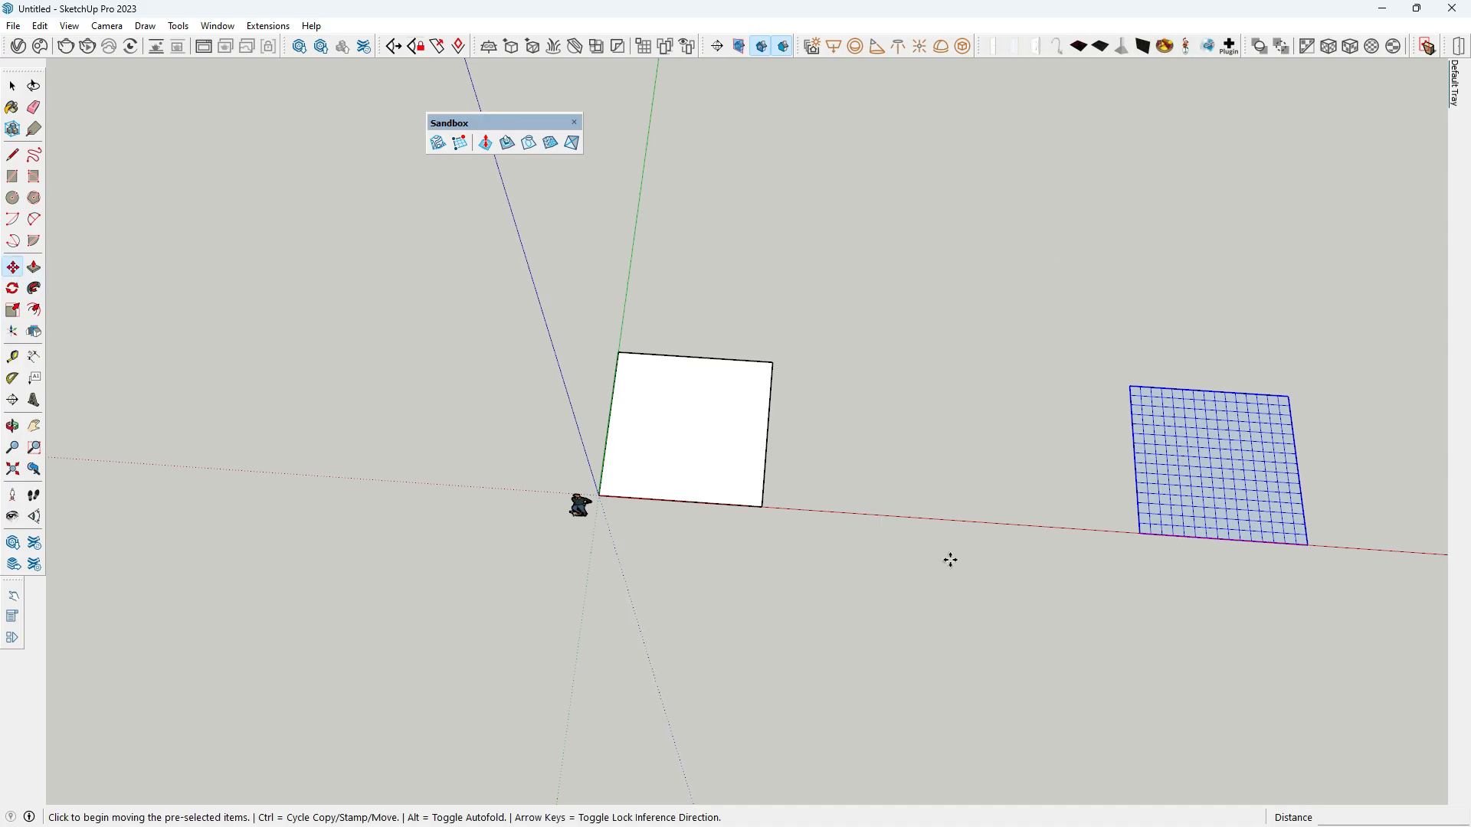
{"action": "left_click", "coordinate": [1191, 591]}
{"action": "left_click", "coordinate": [888, 565]}
{"action": "left_click", "coordinate": [12, 86]}
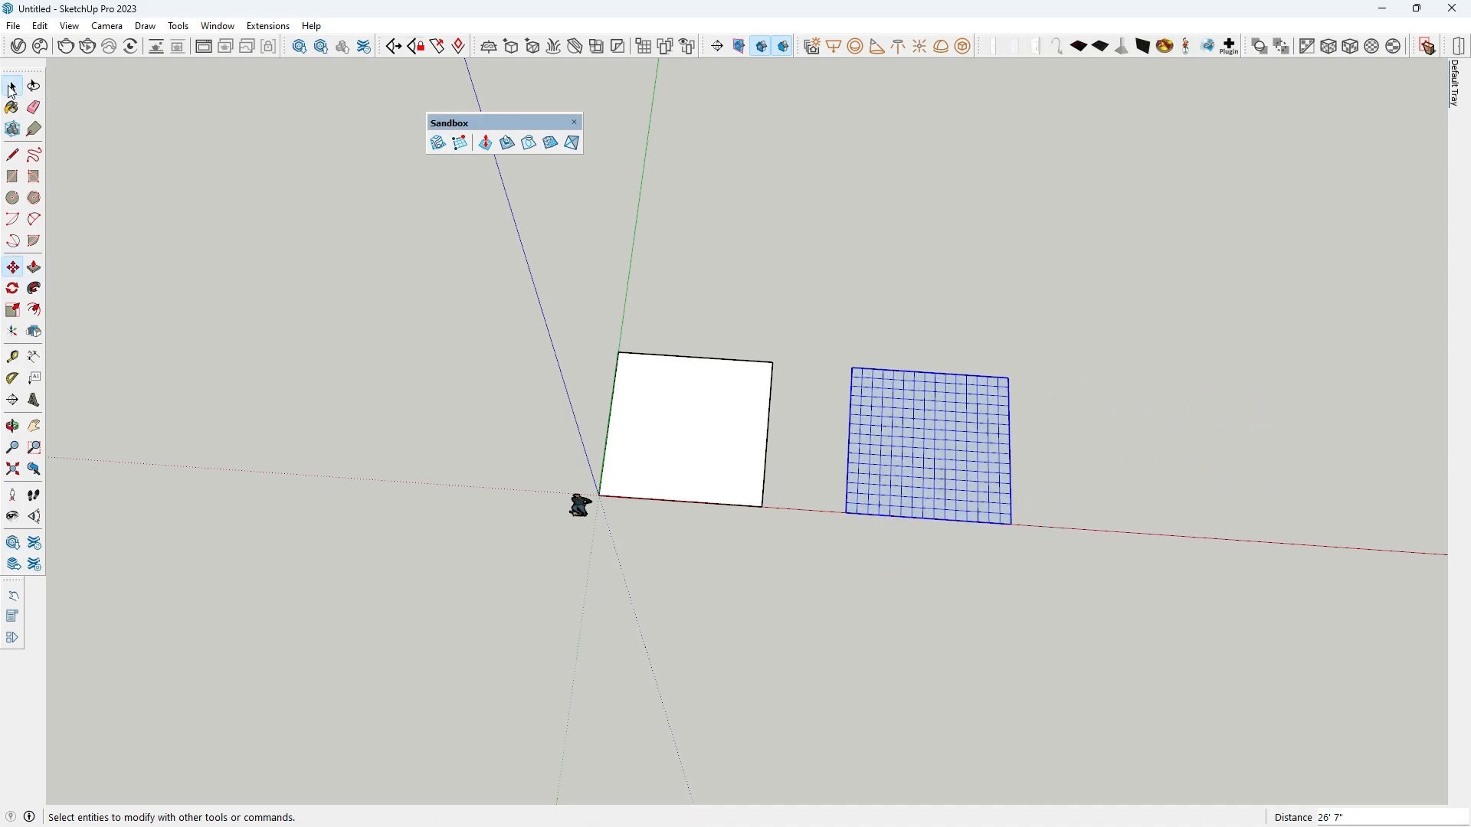
{"action": "scroll", "coordinate": [818, 536], "scroll_direction": "up", "scroll_amount": 3}
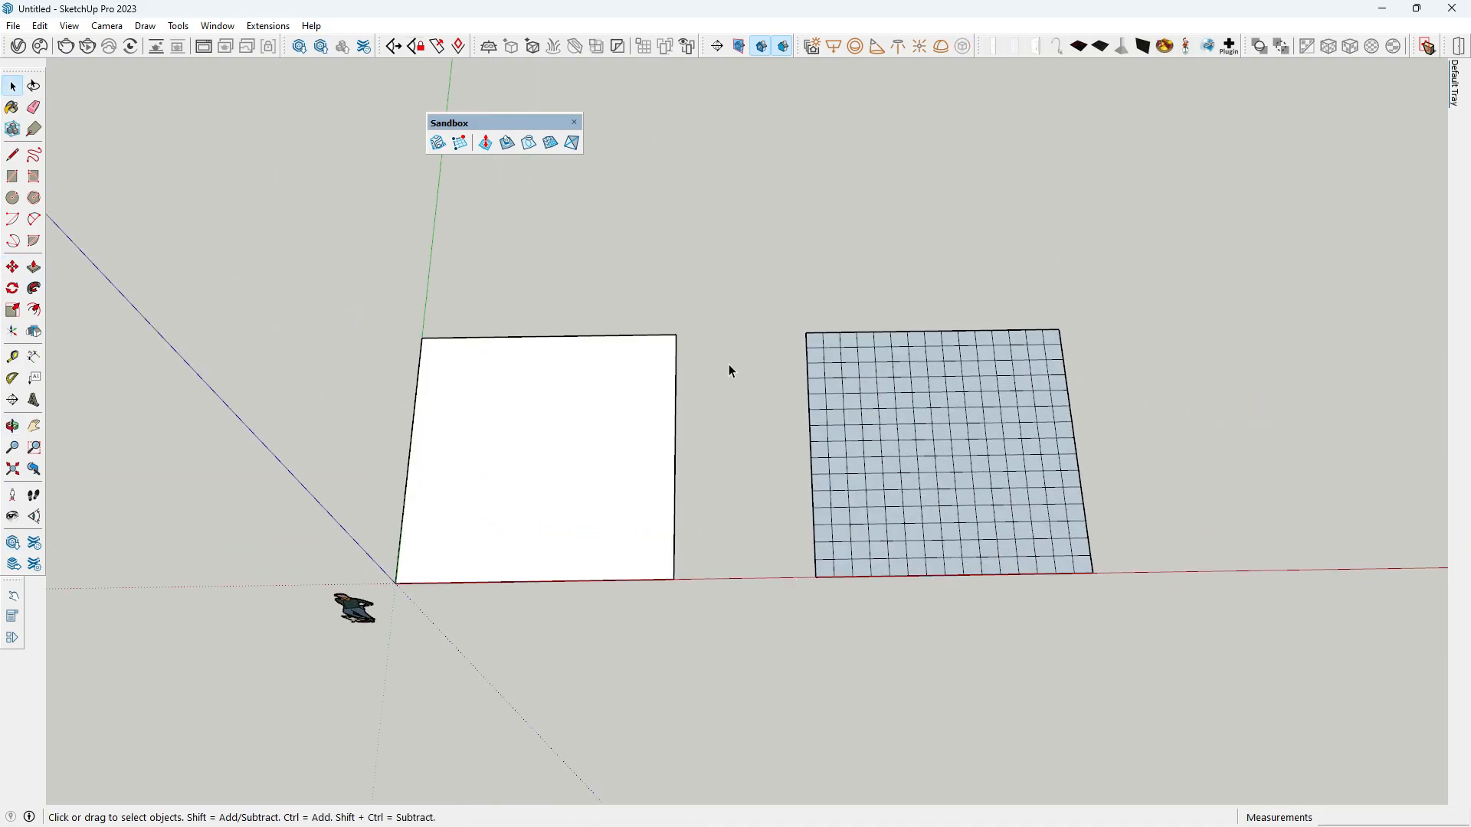
{"action": "left_click", "coordinate": [491, 147]}
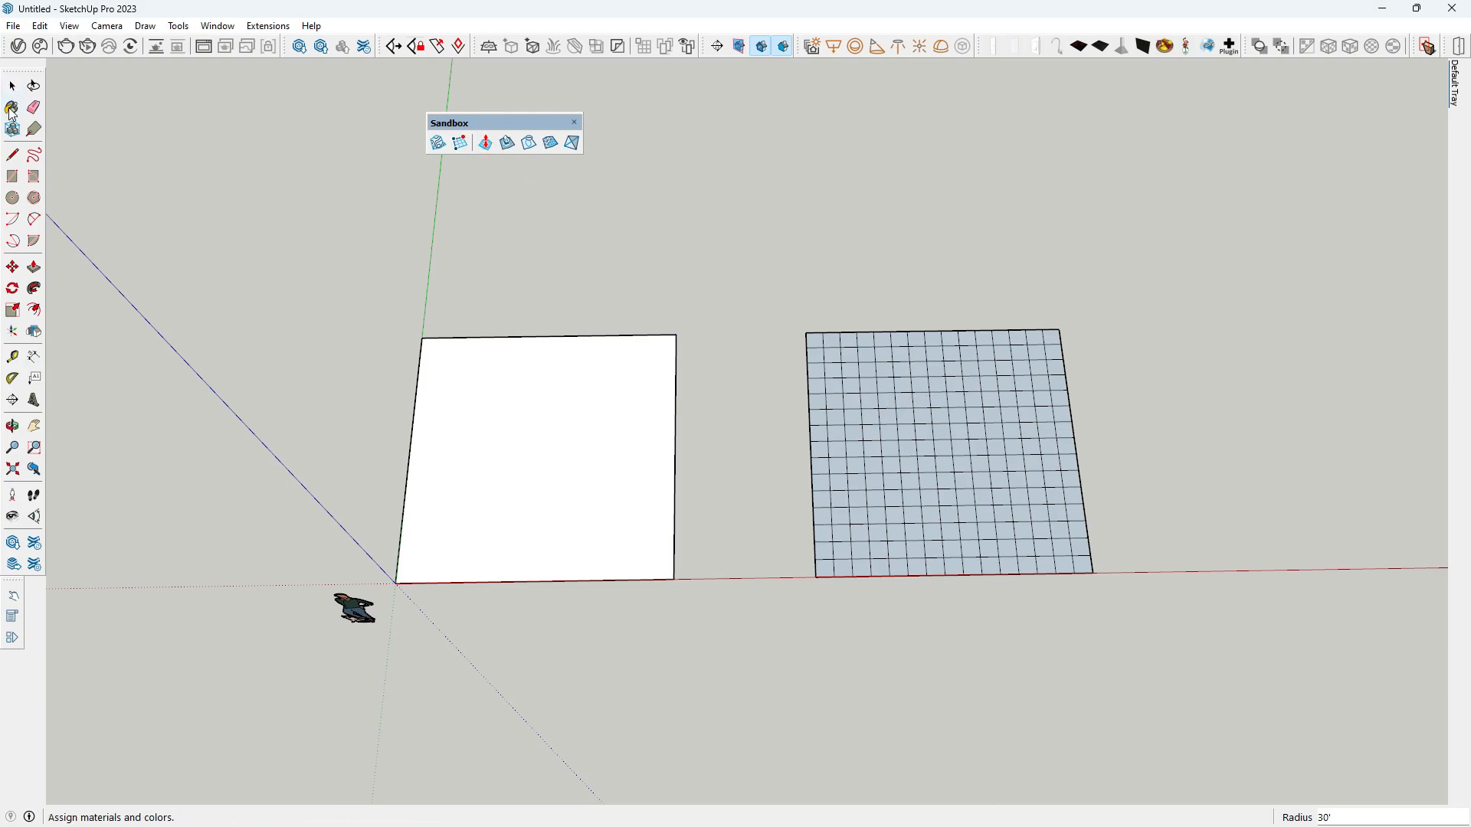
{"action": "key", "text": "space"}
- Inside the grid's group, raise a gentle hill near its back corner with Smoove at a 10' radius
{"action": "double_click", "coordinate": [885, 389]}
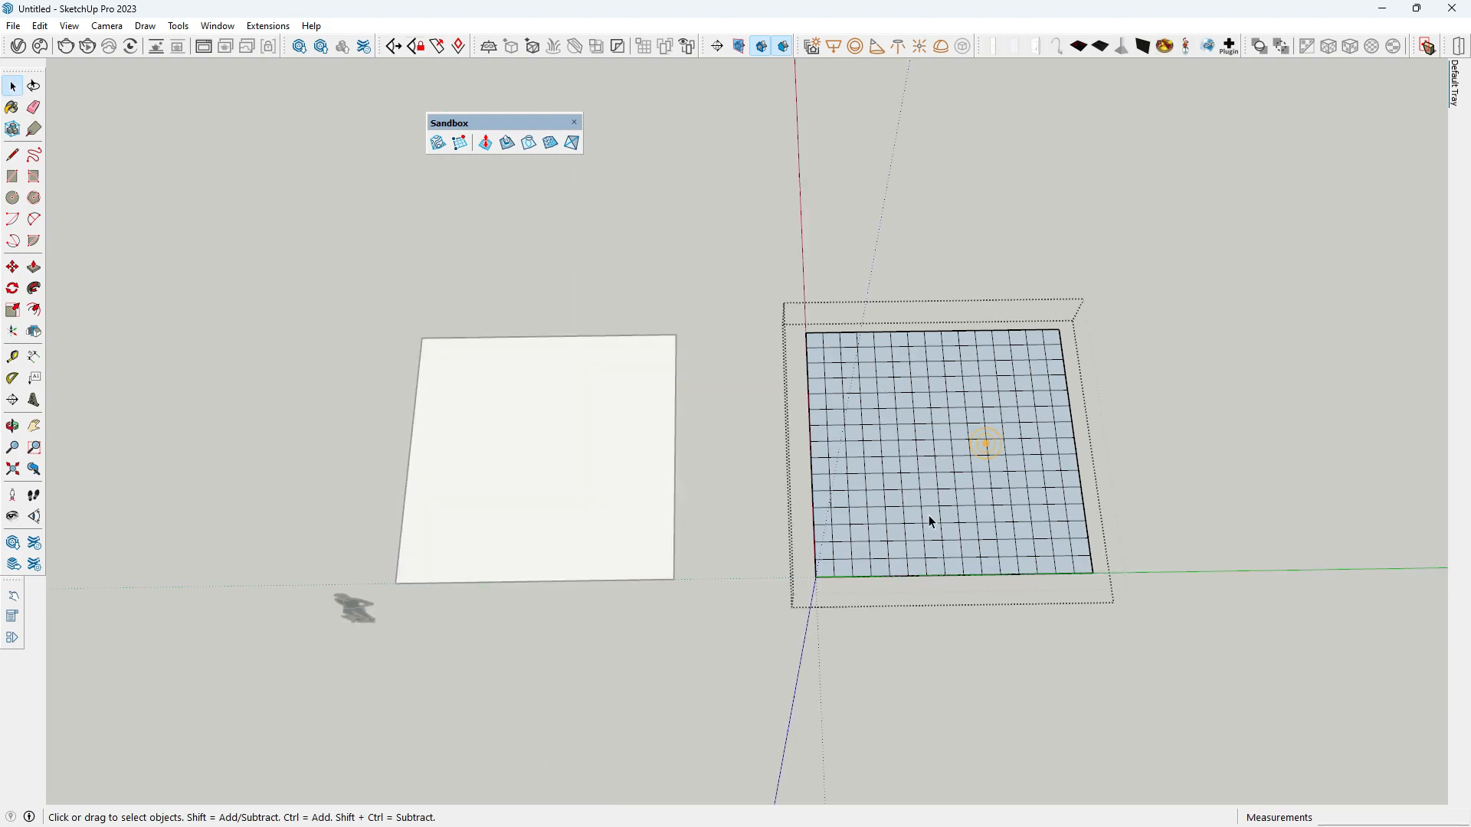
{"action": "middle_click_drag", "start_coordinate": [929, 515], "coordinate": [872, 379]}
{"action": "left_click", "coordinate": [486, 143]}
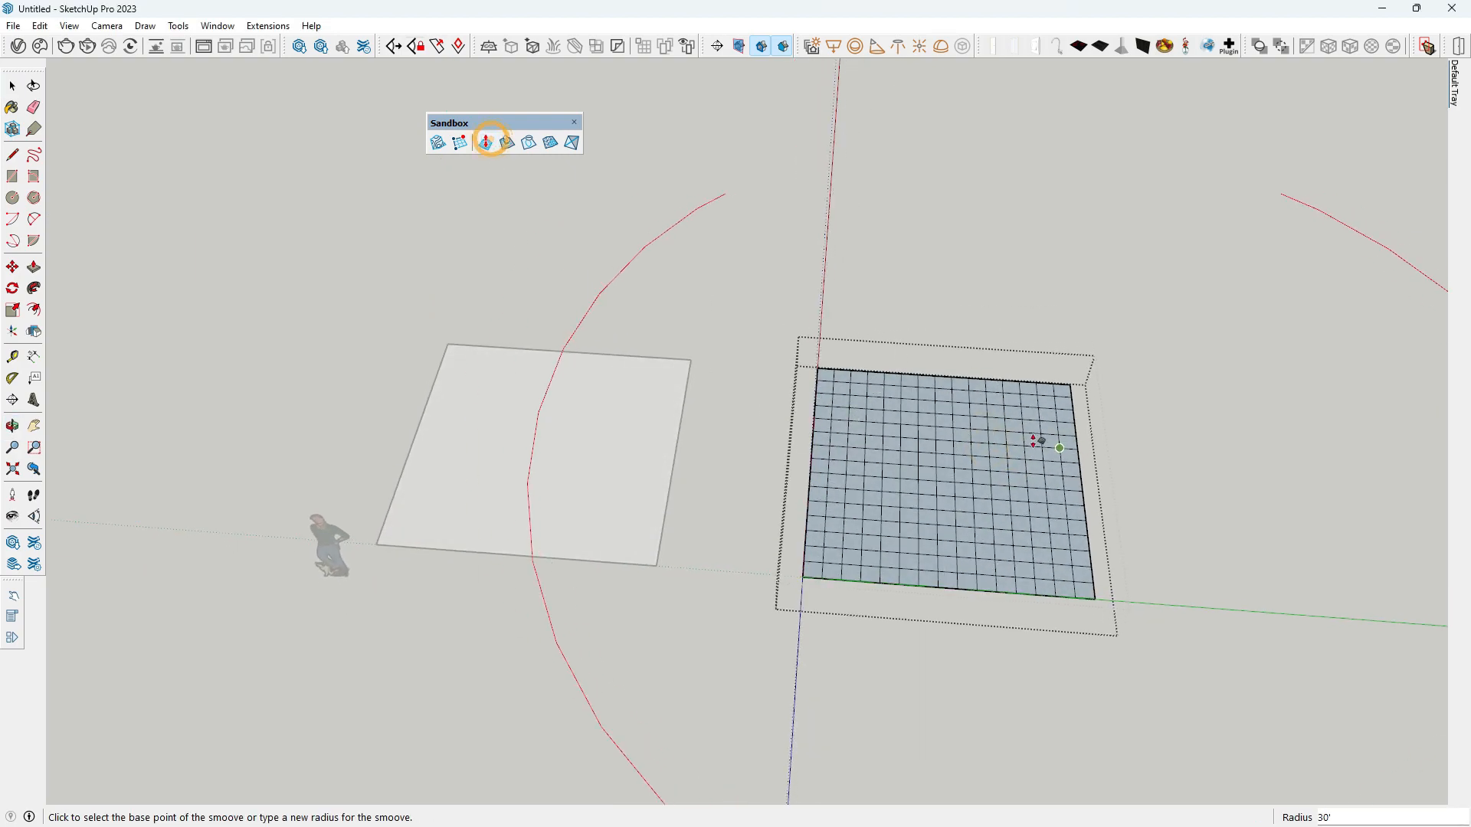
{"action": "scroll", "coordinate": [888, 421], "scroll_direction": "down", "scroll_amount": 1}
{"action": "scroll", "coordinate": [888, 421], "scroll_direction": "down", "scroll_amount": 1}
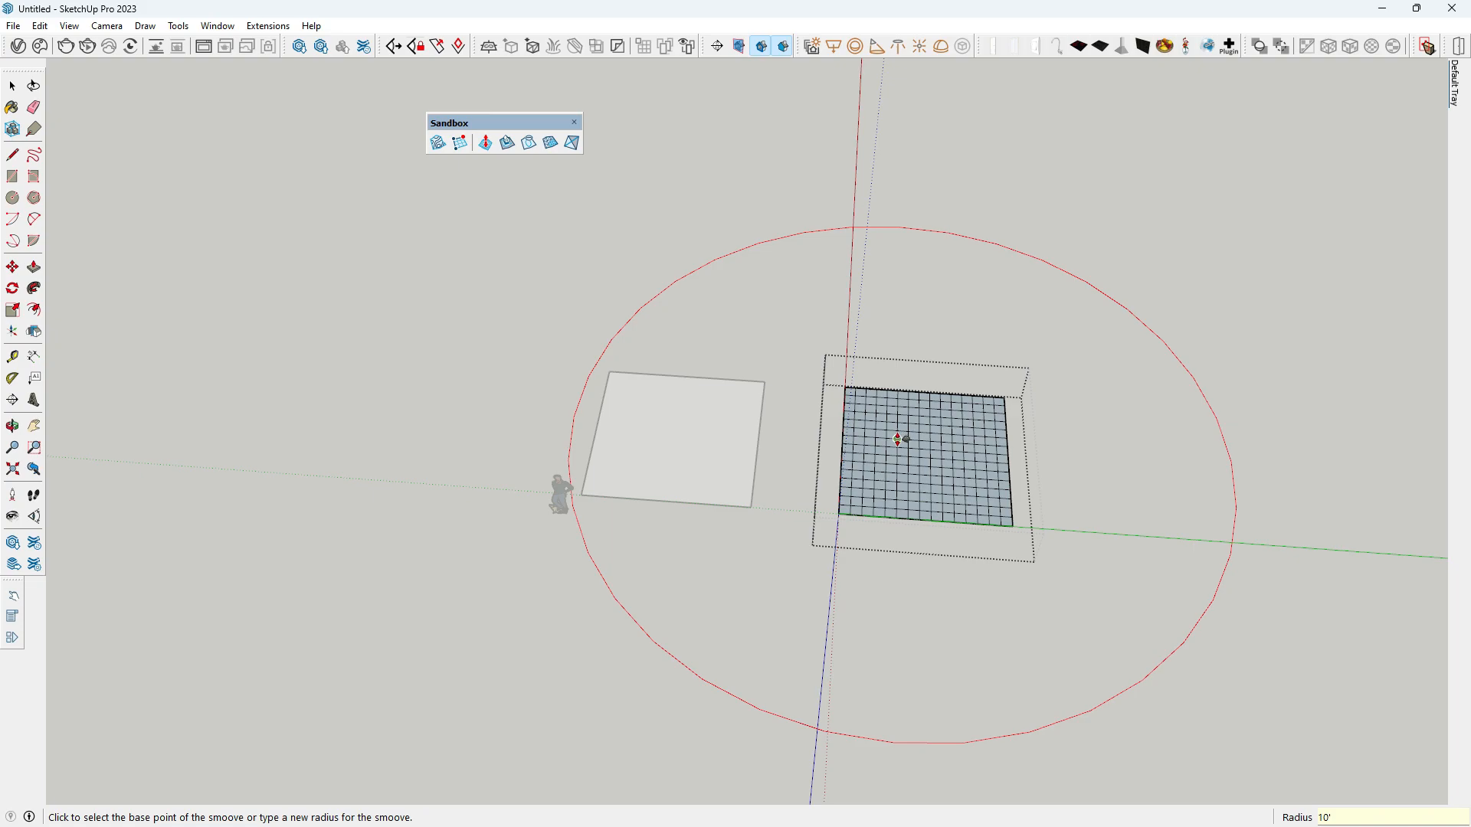
{"action": "scroll", "coordinate": [881, 406], "scroll_direction": "up", "scroll_amount": 2}
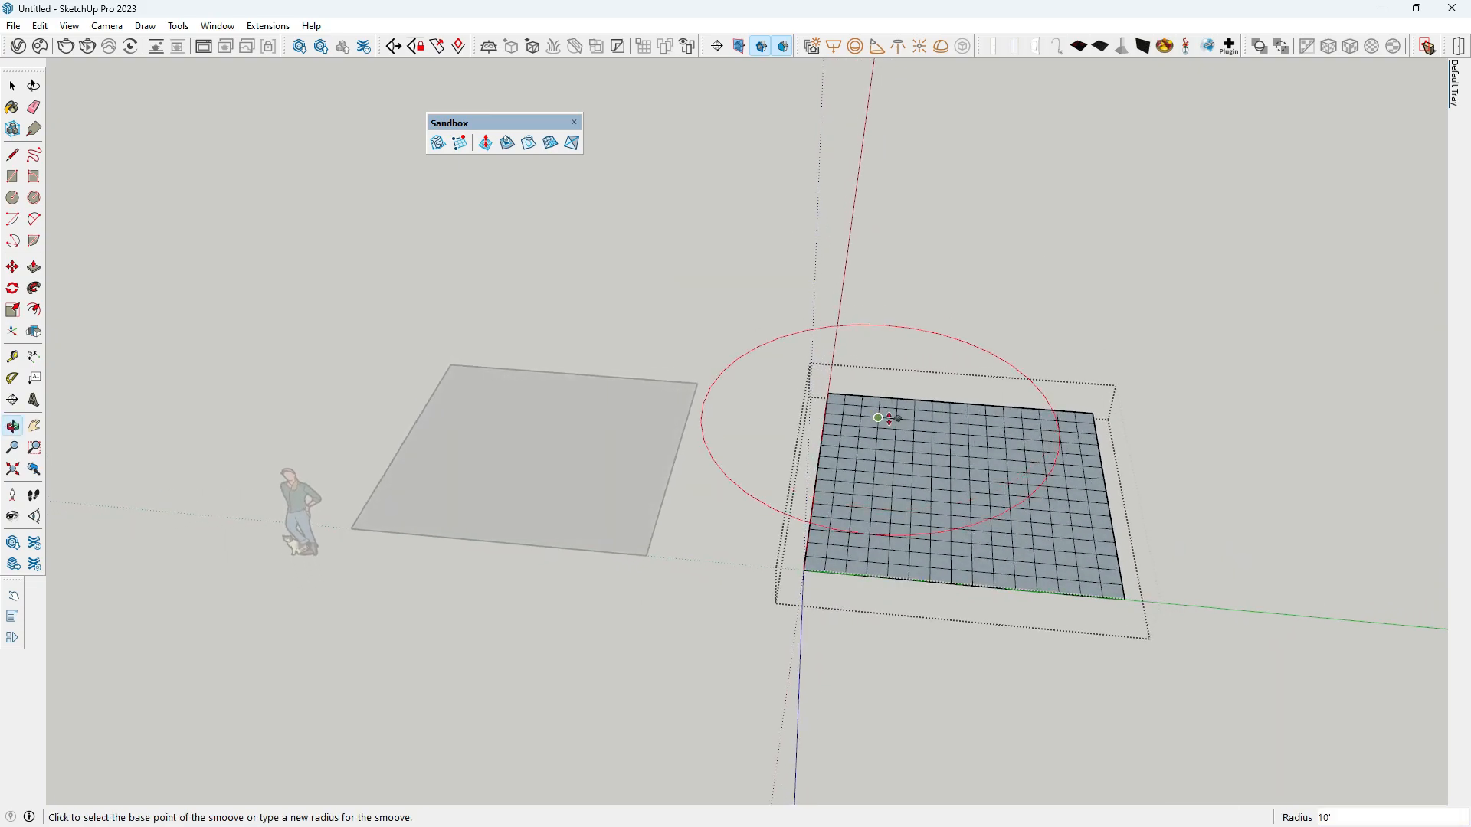
{"action": "left_click", "coordinate": [889, 415]}
{"action": "left_click", "coordinate": [892, 416]}
{"action": "key", "text": "space"}
{"action": "middle_click_drag", "start_coordinate": [392, 193], "coordinate": [788, 517]}
{"action": "left_click", "coordinate": [796, 460]}
{"action": "middle_click_drag", "start_coordinate": [799, 458], "coordinate": [721, 327]}
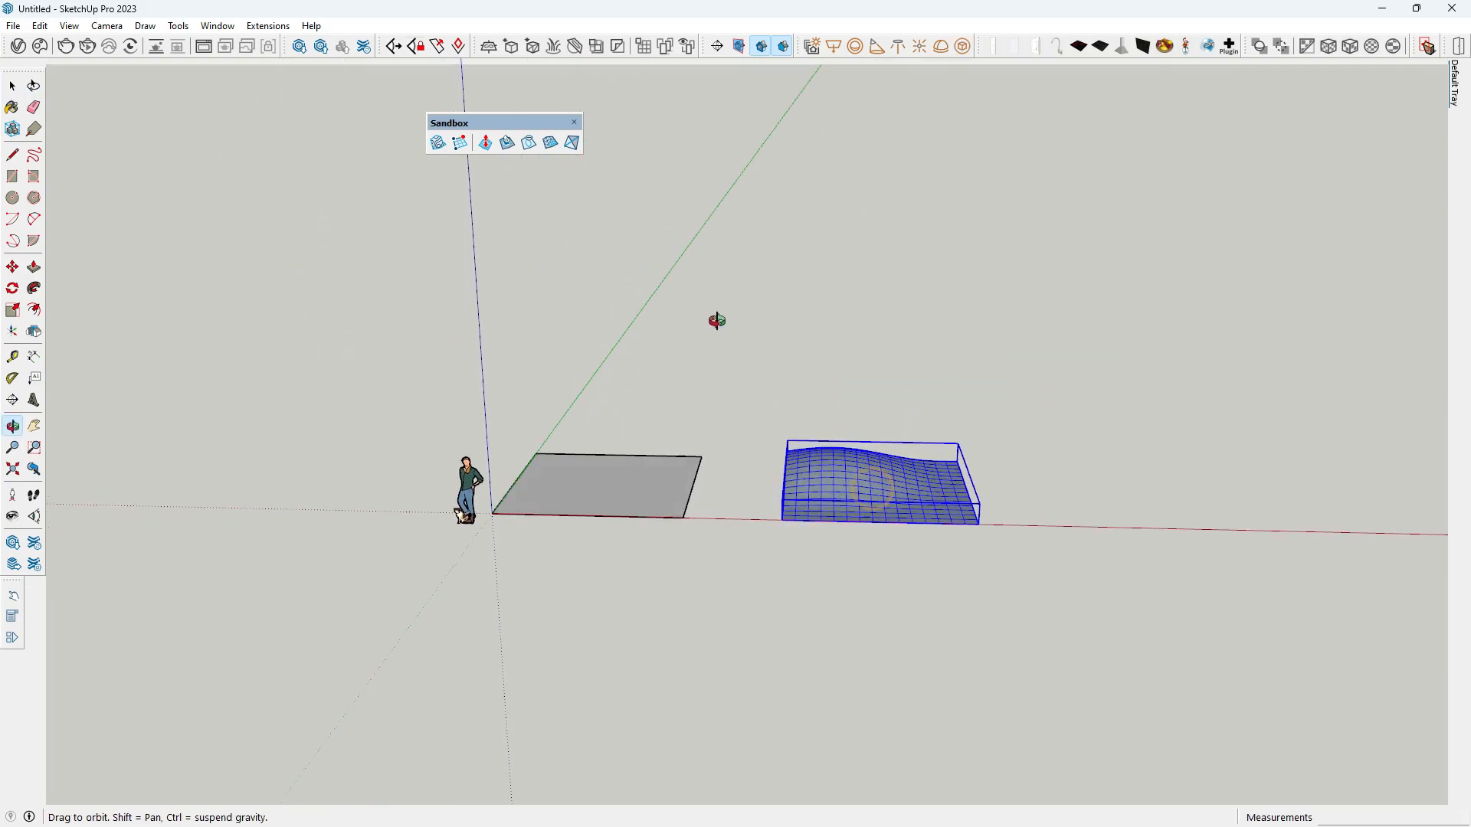
{"action": "scroll", "coordinate": [811, 487], "scroll_direction": "up", "scroll_amount": 2}
{"action": "mouse_move", "coordinate": [883, 483]}
{"action": "middle_mouse_down"}
{"action": "mouse_move", "coordinate": [880, 348]}
{"action": "mouse_move", "coordinate": [870, 437]}
{"action": "mouse_move", "coordinate": [791, 520]}
{"action": "mouse_move", "coordinate": [966, 403]}
{"action": "mouse_move", "coordinate": [794, 516]}
{"action": "mouse_move", "coordinate": [893, 508]}
{"action": "middle_mouse_up"}
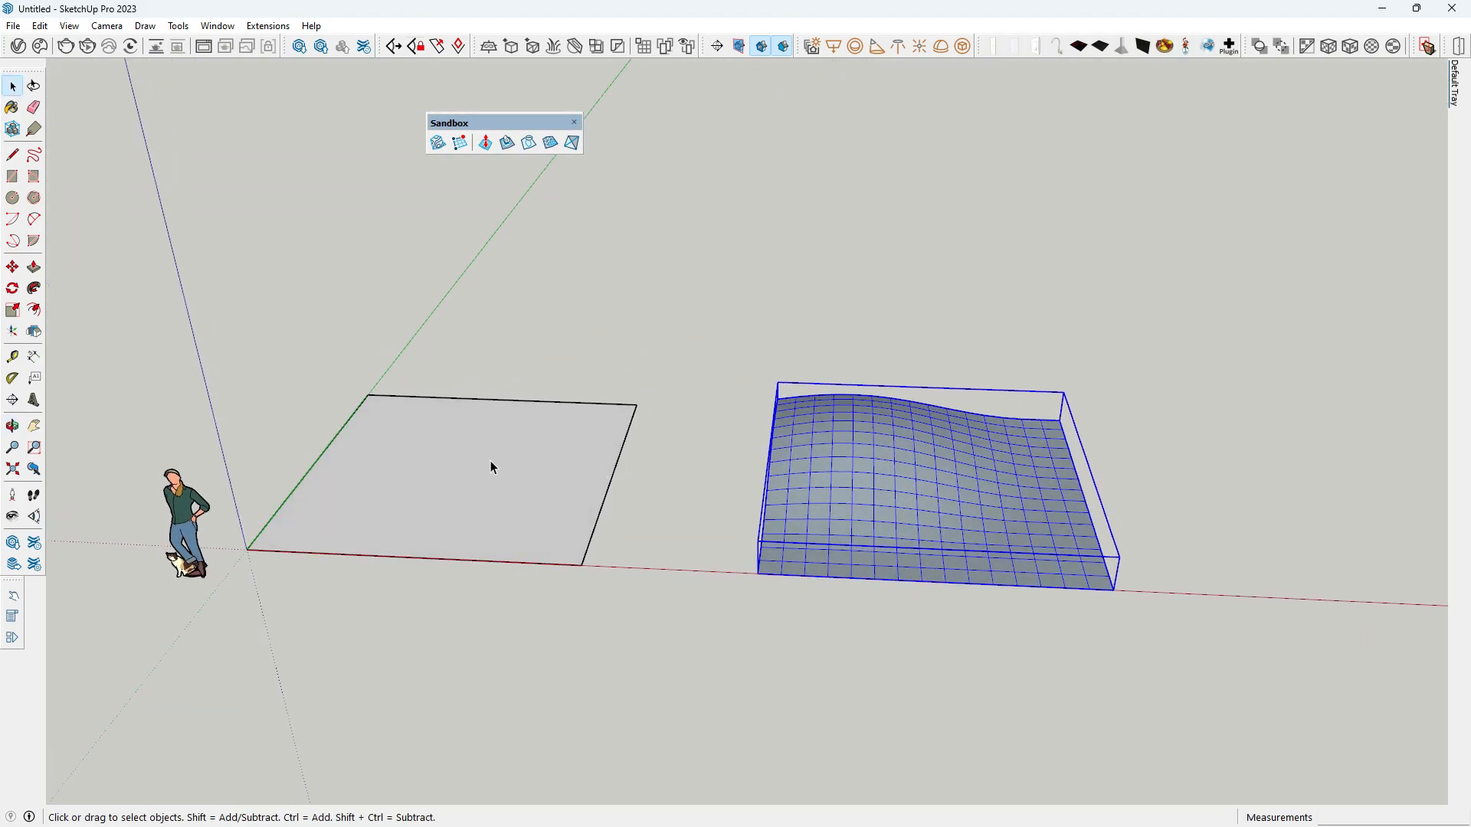
- Copy the flat rectangle at the origin along the red axis to the far side of the hilly grid
{"action": "double_click", "coordinate": [503, 467]}
{"action": "left_click", "coordinate": [14, 268]}
{"action": "left_click", "coordinate": [407, 488]}
{"action": "key", "text": "ctrl"}
{"action": "scroll", "coordinate": [371, 584], "scroll_direction": "down", "scroll_amount": 3}
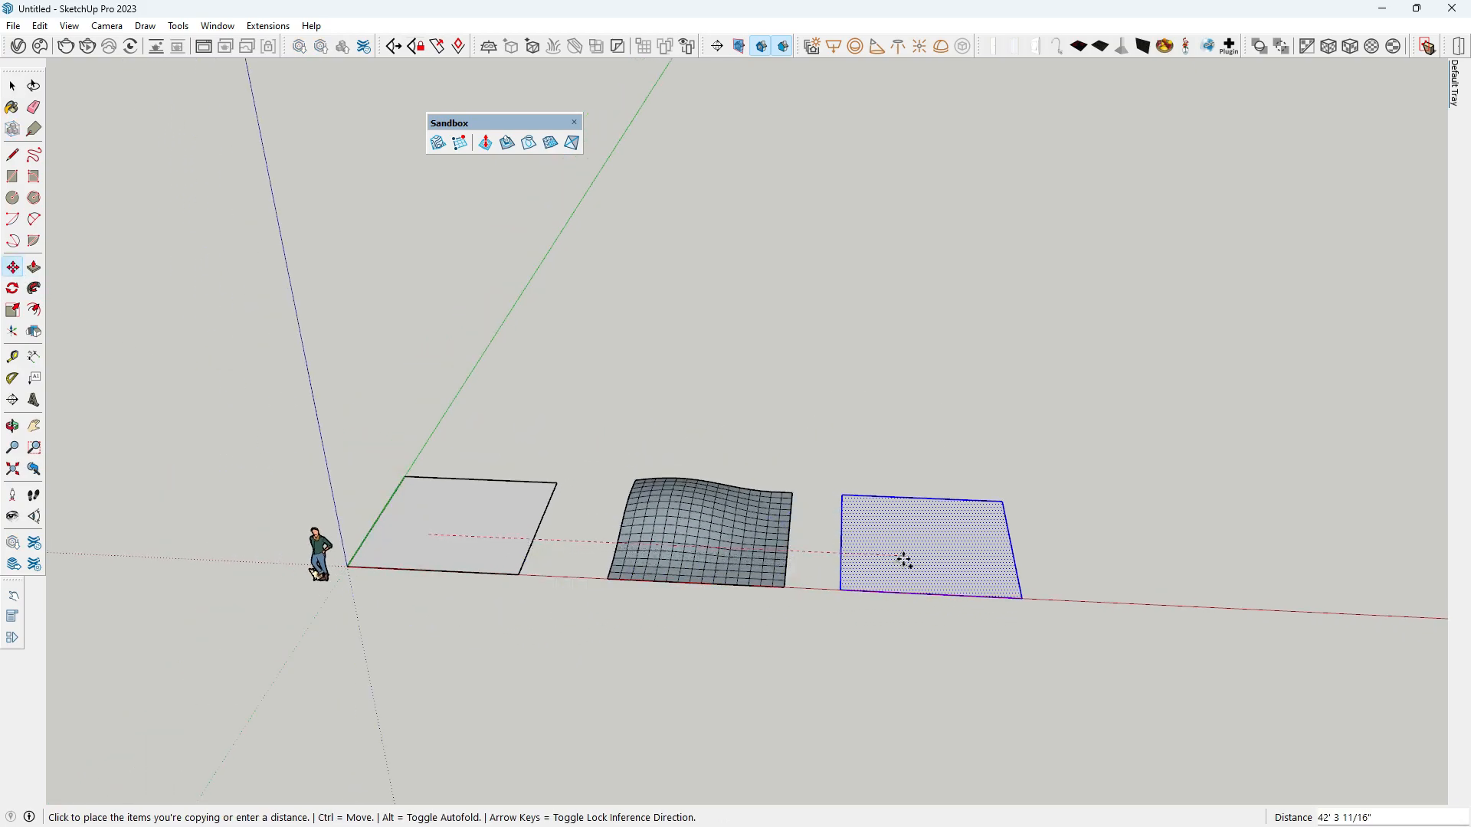
{"action": "left_click", "coordinate": [928, 565]}
- Make the copied rectangle a group and make the original rectangle at the origin its own group
{"action": "key", "text": "space"}
{"action": "right_click", "coordinate": [946, 561]}
{"action": "left_click", "coordinate": [1011, 365]}
{"action": "left_click", "coordinate": [871, 426]}
{"action": "left_click", "coordinate": [444, 558]}
{"action": "right_click", "coordinate": [443, 552]}
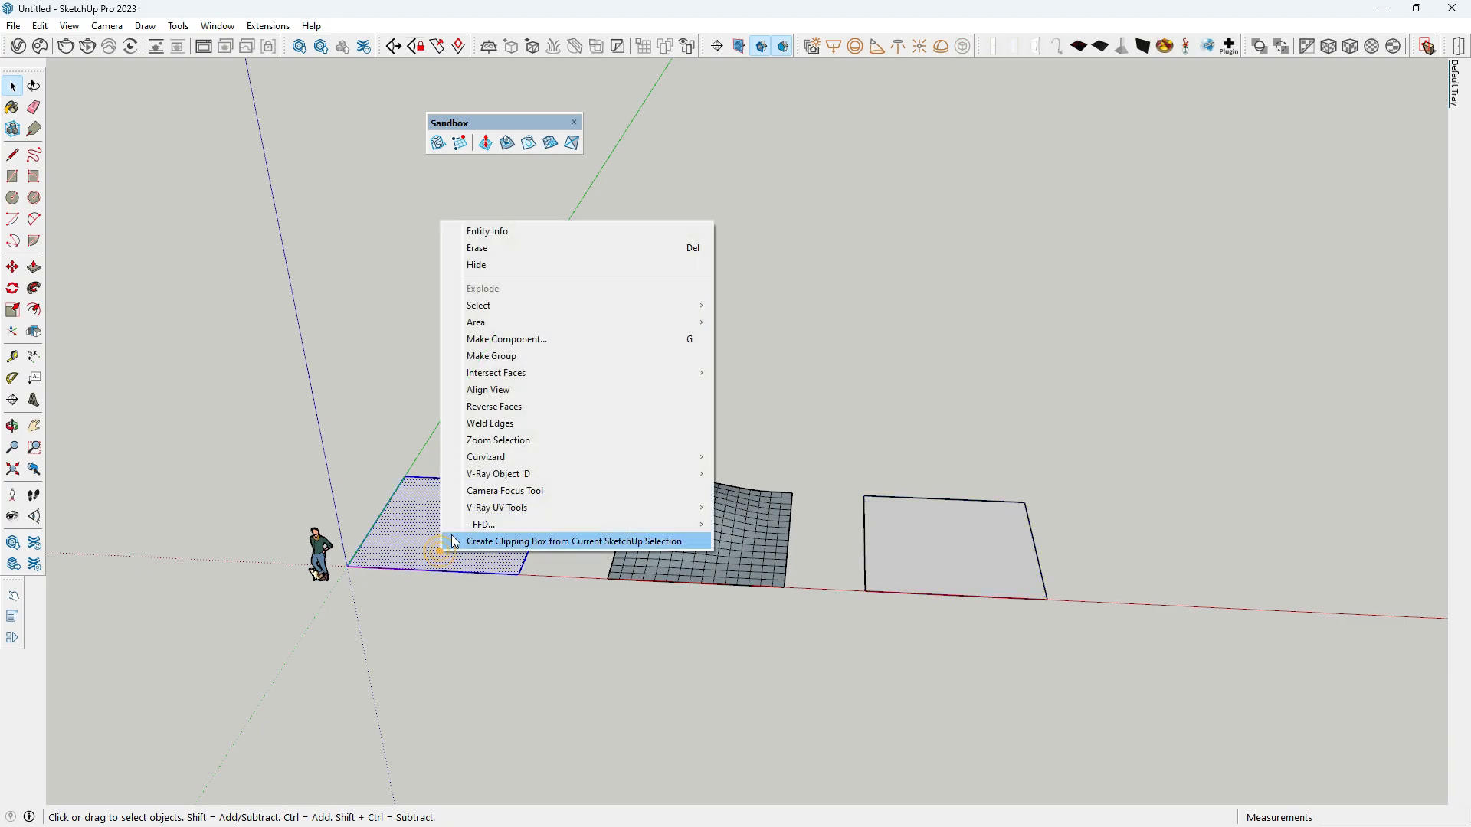
{"action": "left_click", "coordinate": [494, 357]}
{"action": "left_click", "coordinate": [591, 378]}
- Reverse all the faces of the hilly grid inside its group and hide the Sandbox tools
{"action": "middle_click_drag", "start_coordinate": [532, 459], "coordinate": [607, 559]}
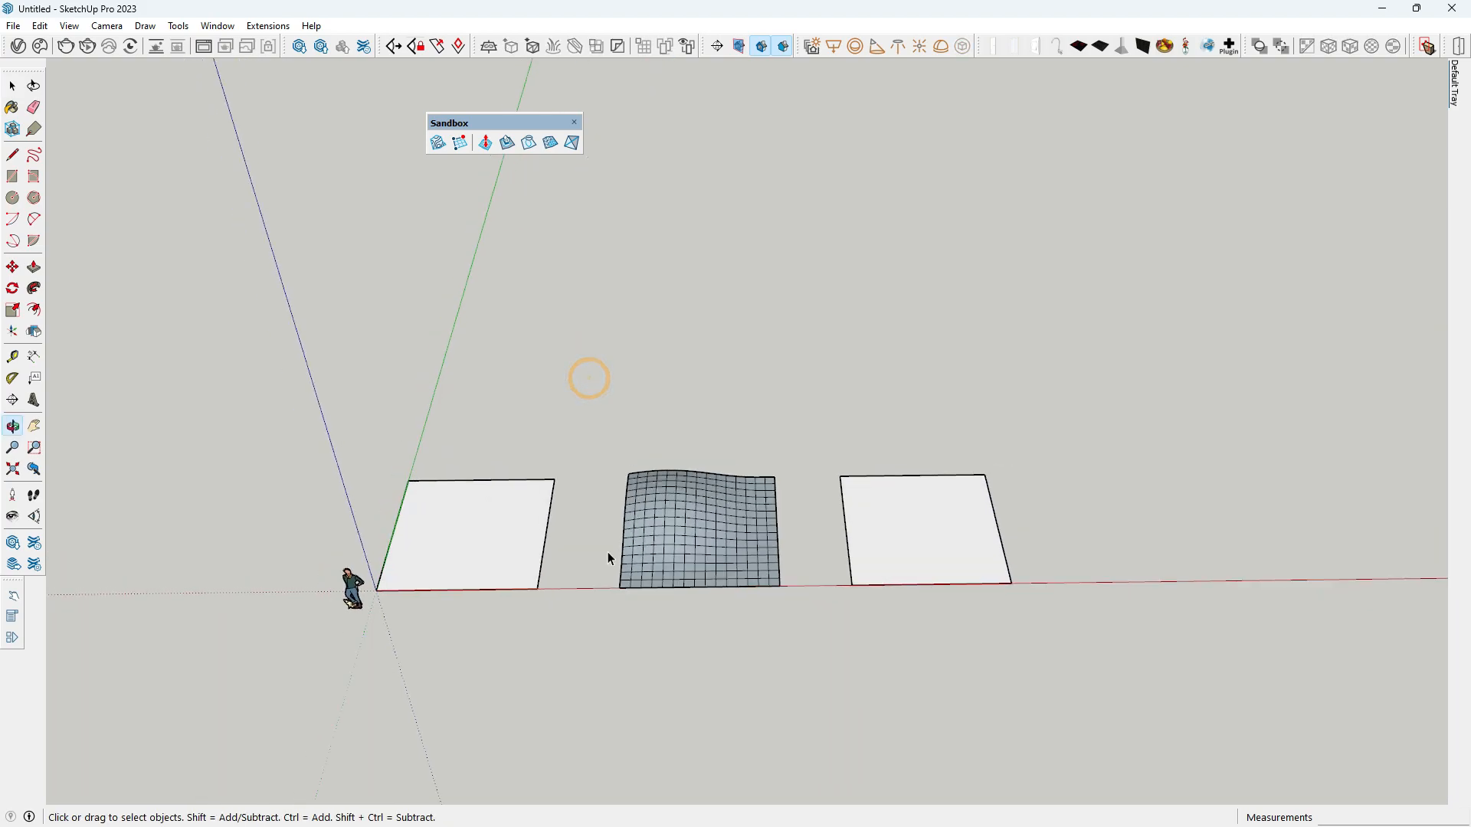
{"action": "scroll", "coordinate": [687, 535], "scroll_direction": "up", "scroll_amount": 3}
{"action": "key", "text": "space"}
{"action": "double_click", "coordinate": [682, 526]}
{"action": "scroll", "coordinate": [683, 536], "scroll_direction": "up", "scroll_amount": 3}
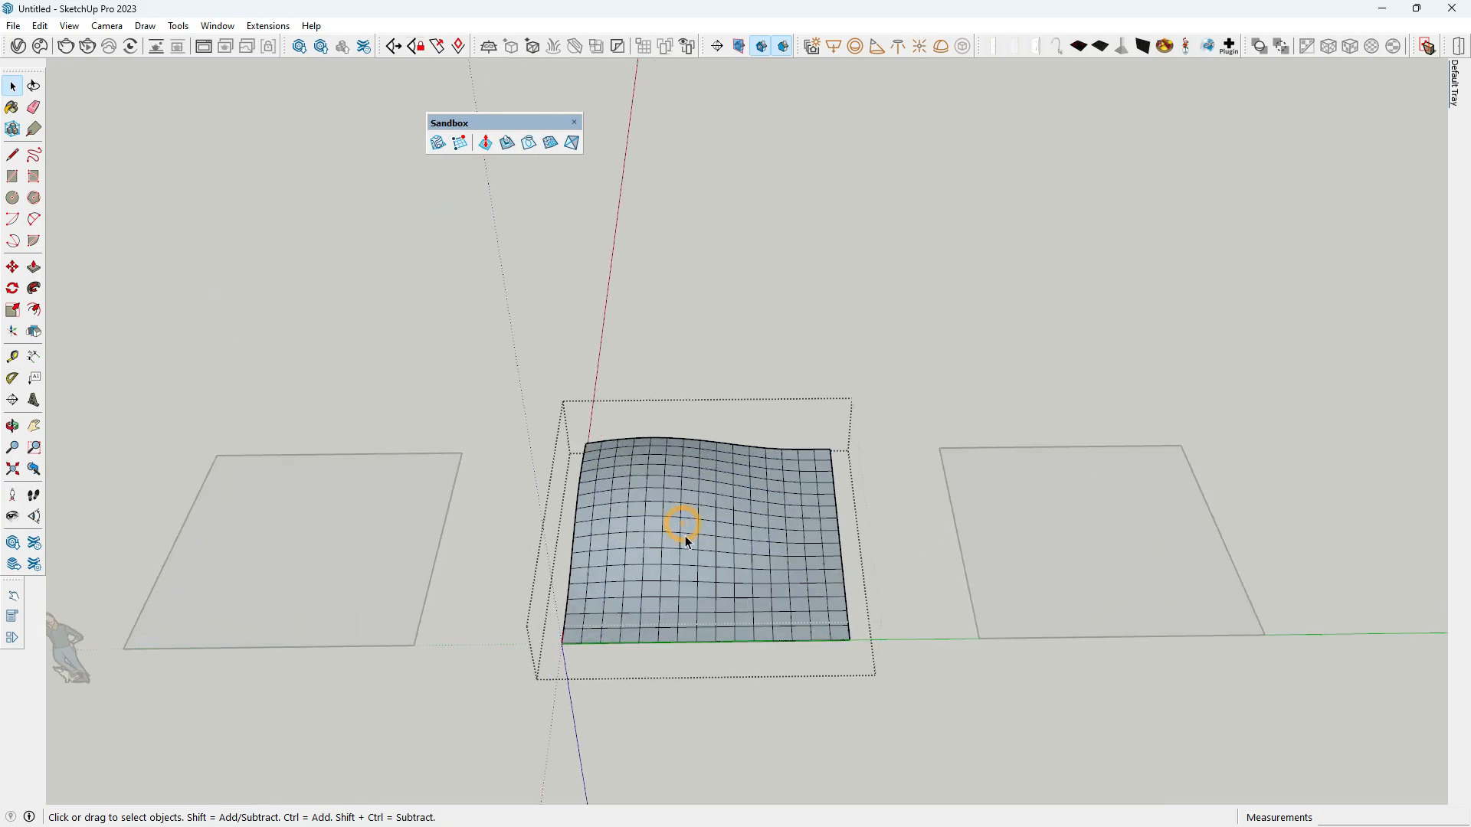
{"action": "triple_click", "coordinate": [685, 537]}
{"action": "right_click", "coordinate": [686, 536]}
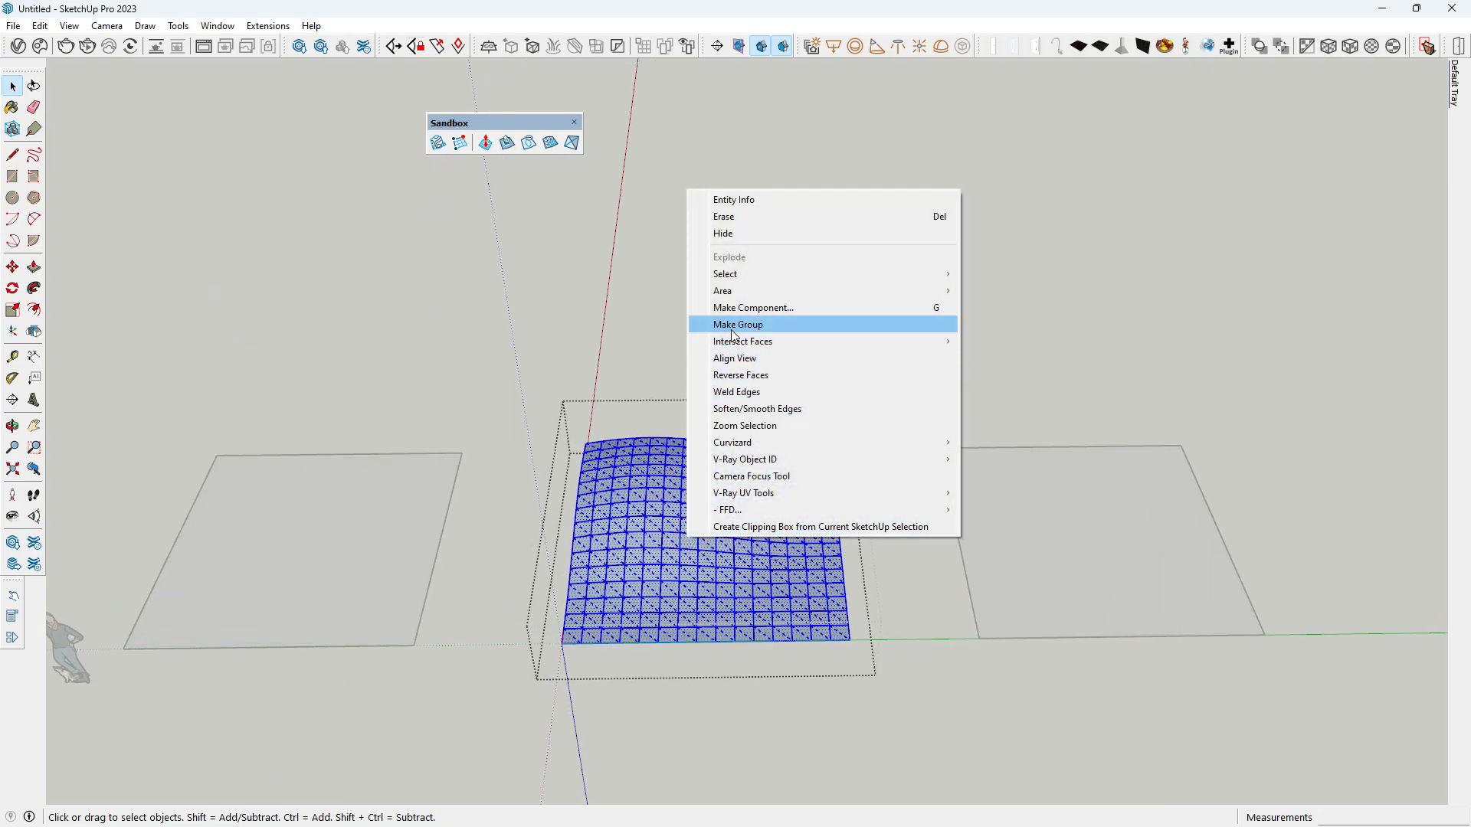
{"action": "left_click", "coordinate": [743, 375]}
{"action": "left_click", "coordinate": [704, 697]}
{"action": "middle_click_drag", "start_coordinate": [655, 652], "coordinate": [656, 591]}
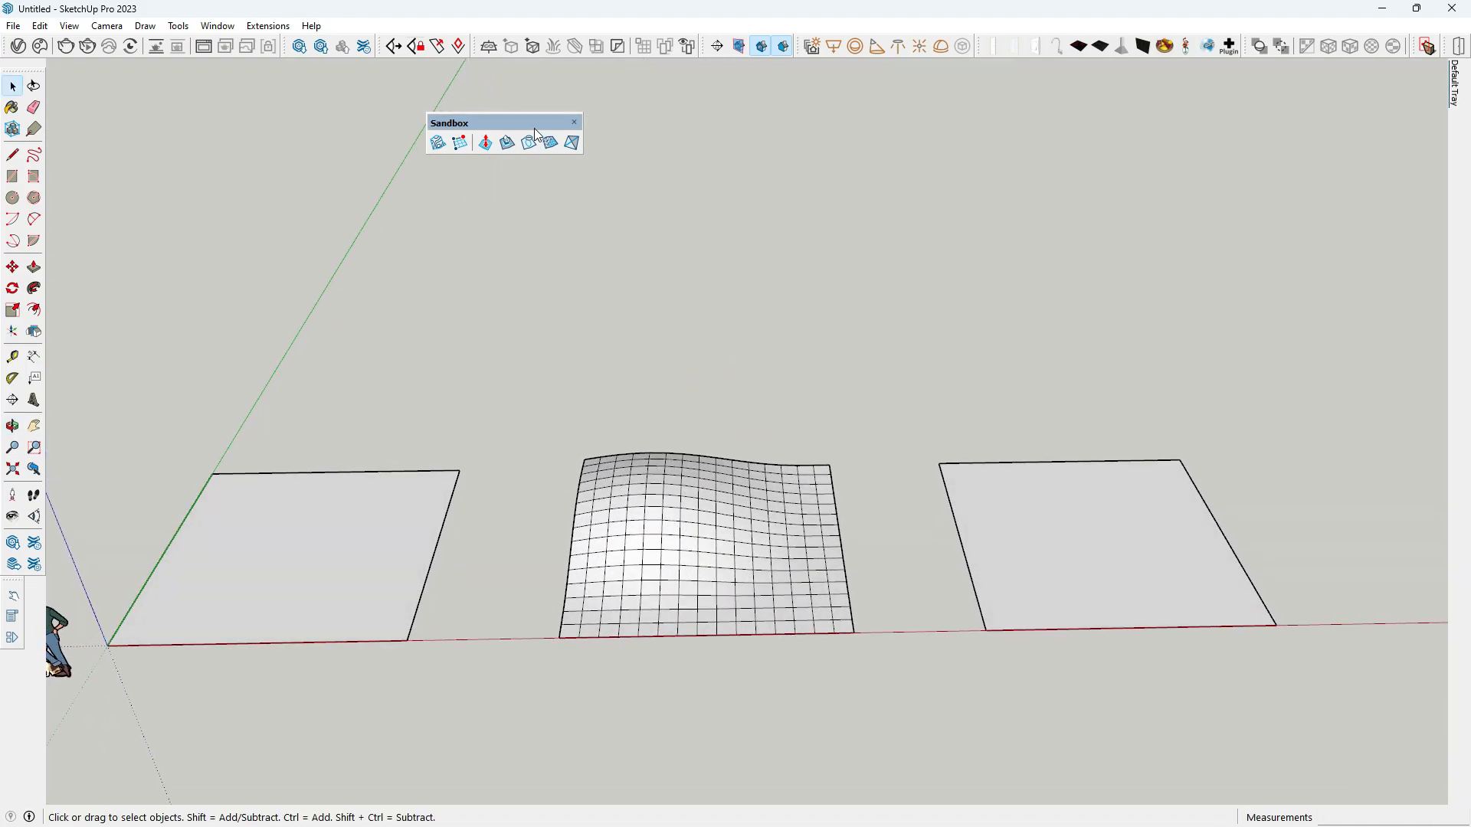
{"action": "left_click", "coordinate": [575, 122]}
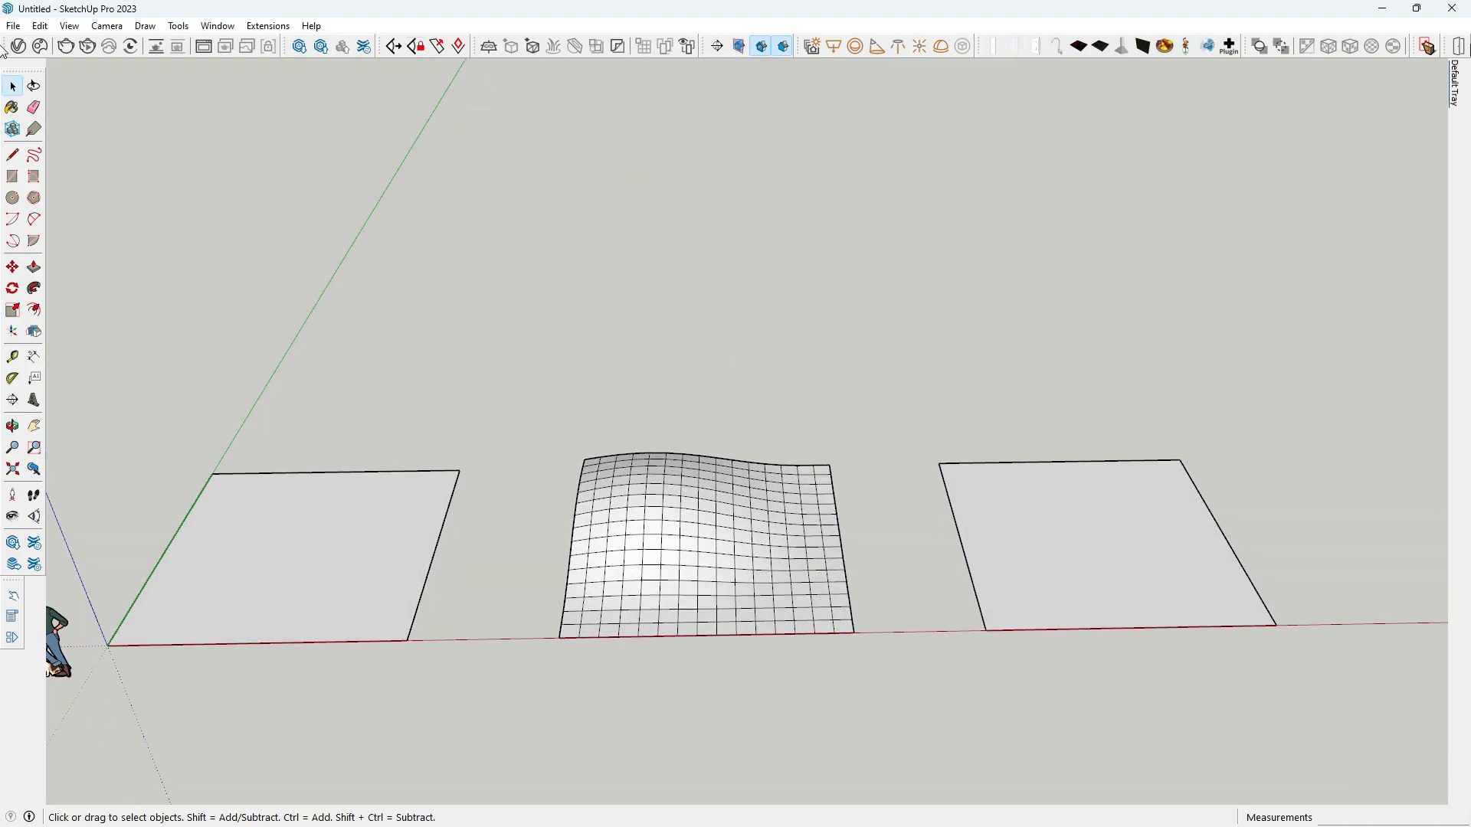
- Paint the hilly grid and both flat rectangles with a green grass material from the material library
{"action": "mouse_move", "coordinate": [1453, 95]}
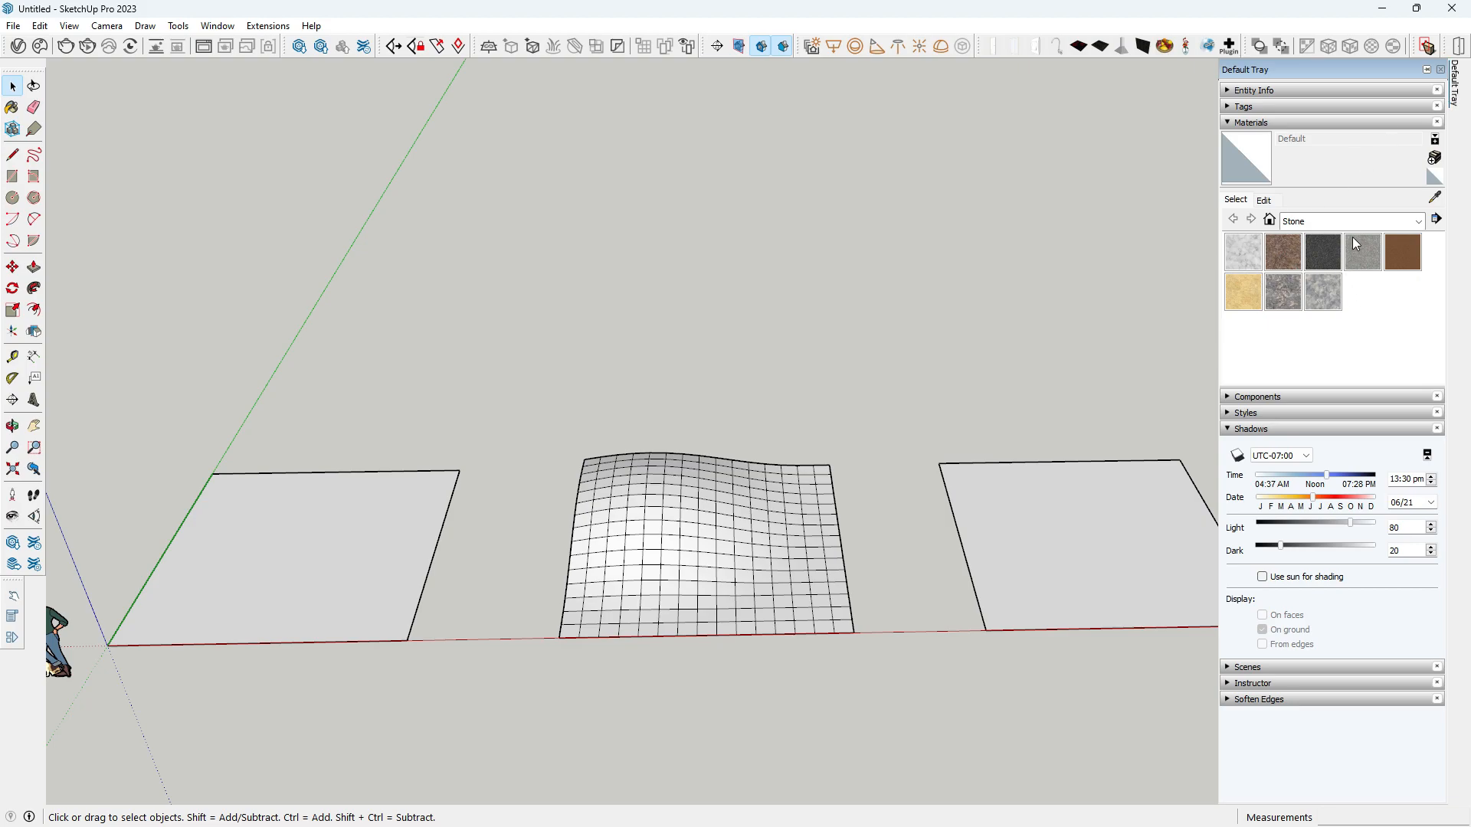
{"action": "left_click", "coordinate": [1417, 221]}
{"action": "left_click", "coordinate": [1317, 288]}
{"action": "scroll", "coordinate": [1313, 353], "scroll_direction": "down", "scroll_amount": 2}
{"action": "left_click", "coordinate": [1288, 246]}
{"action": "left_click", "coordinate": [676, 517]}
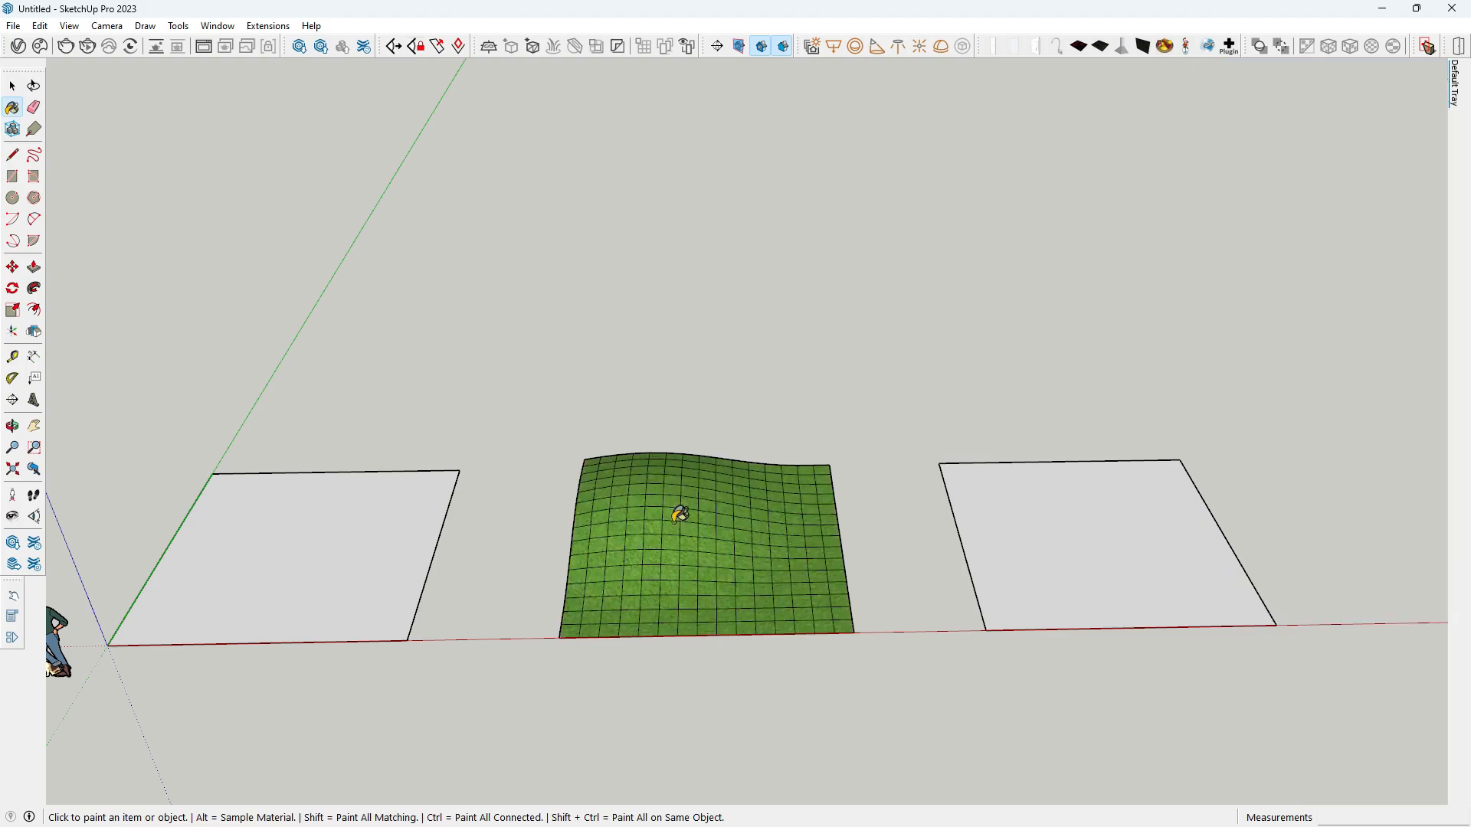
{"action": "left_click", "coordinate": [1117, 545]}
{"action": "left_click", "coordinate": [300, 519]}
- Search the Chaos Cosmos asset library for "grass"
{"action": "scroll", "coordinate": [325, 605], "scroll_direction": "up", "scroll_amount": 3}
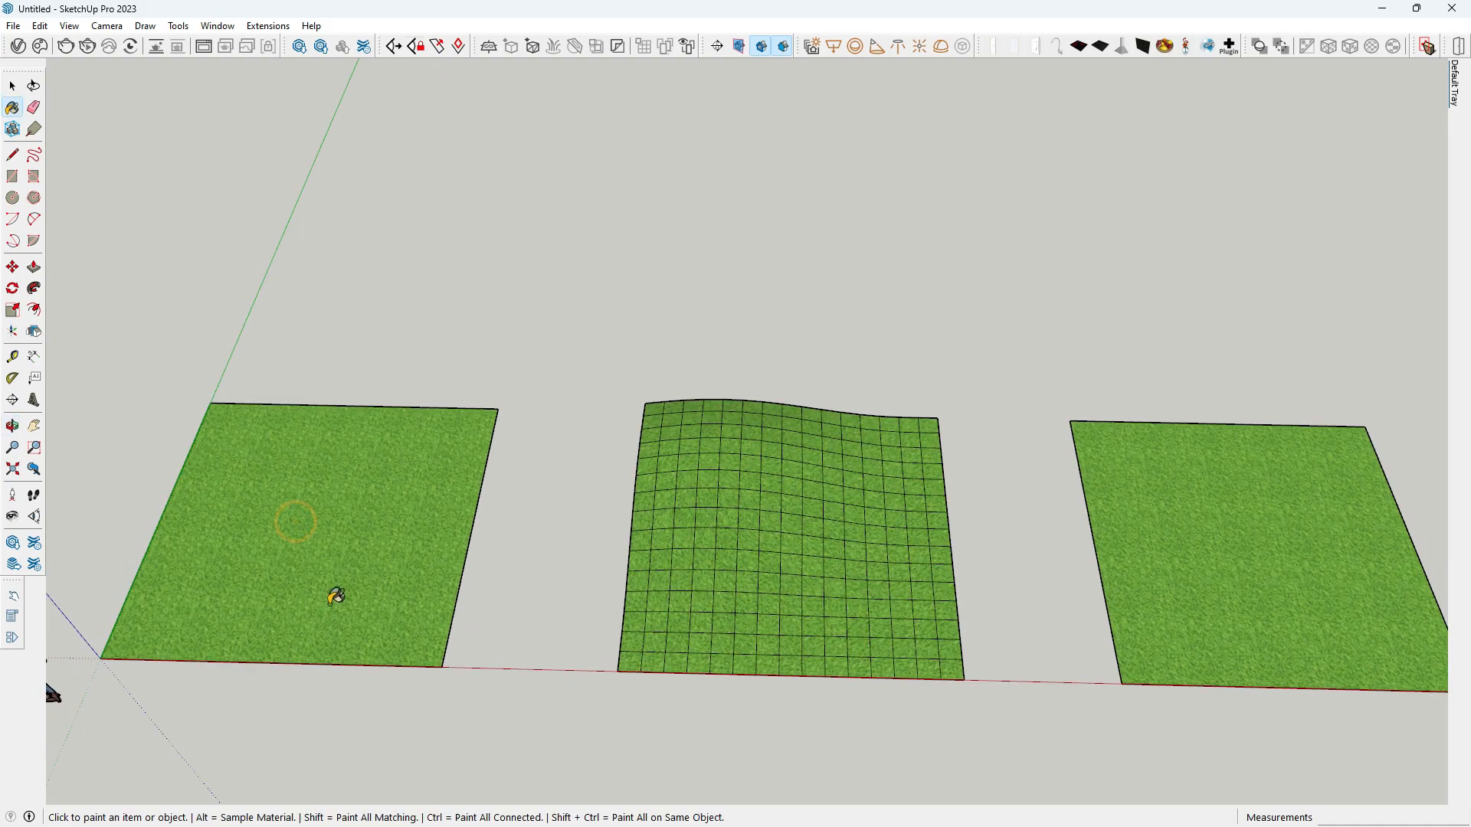
{"action": "left_click", "coordinate": [40, 46]}
{"action": "left_click", "coordinate": [166, 152]}
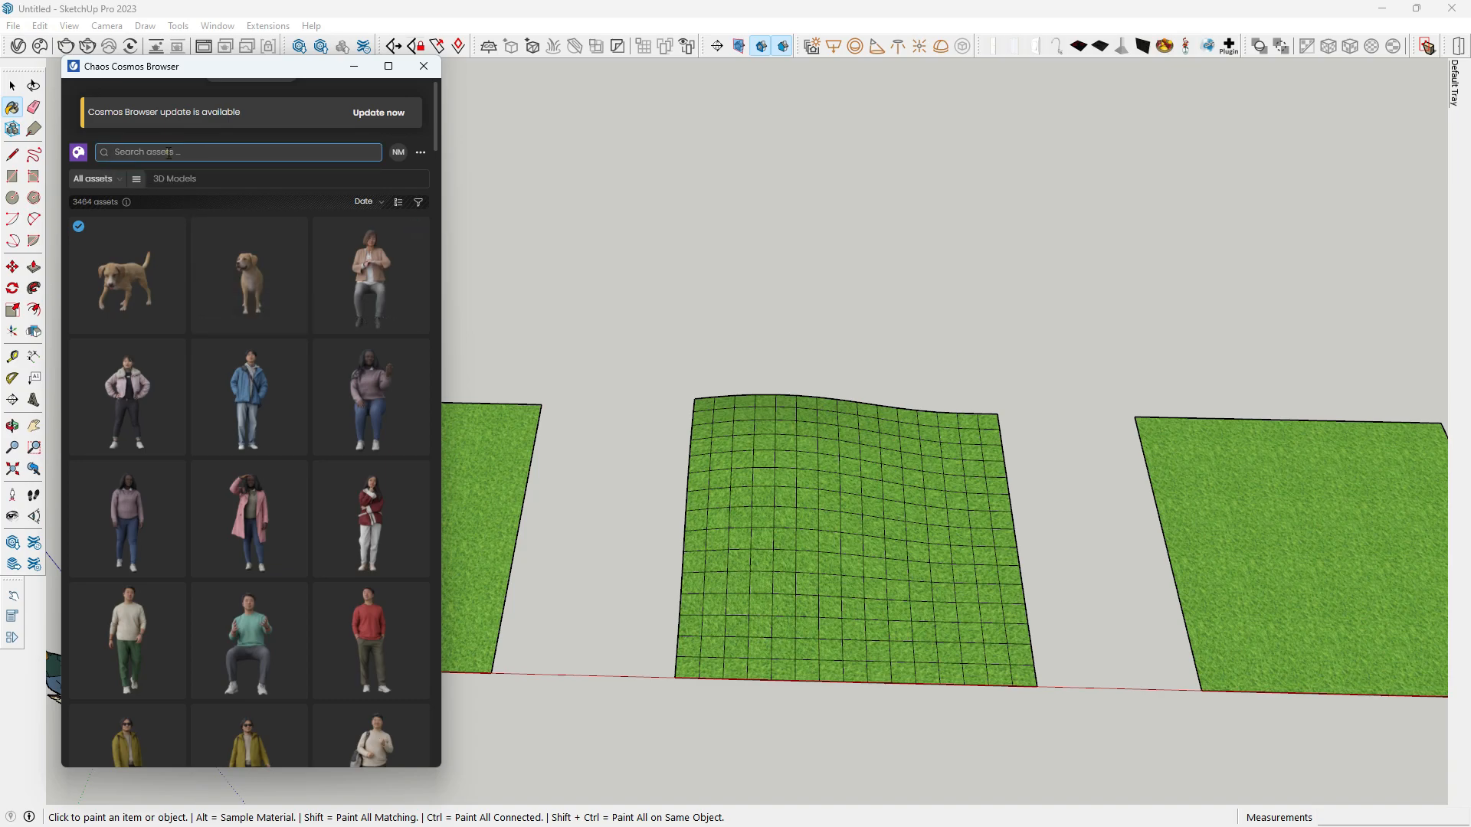
{"action": "left_click", "coordinate": [154, 153]}
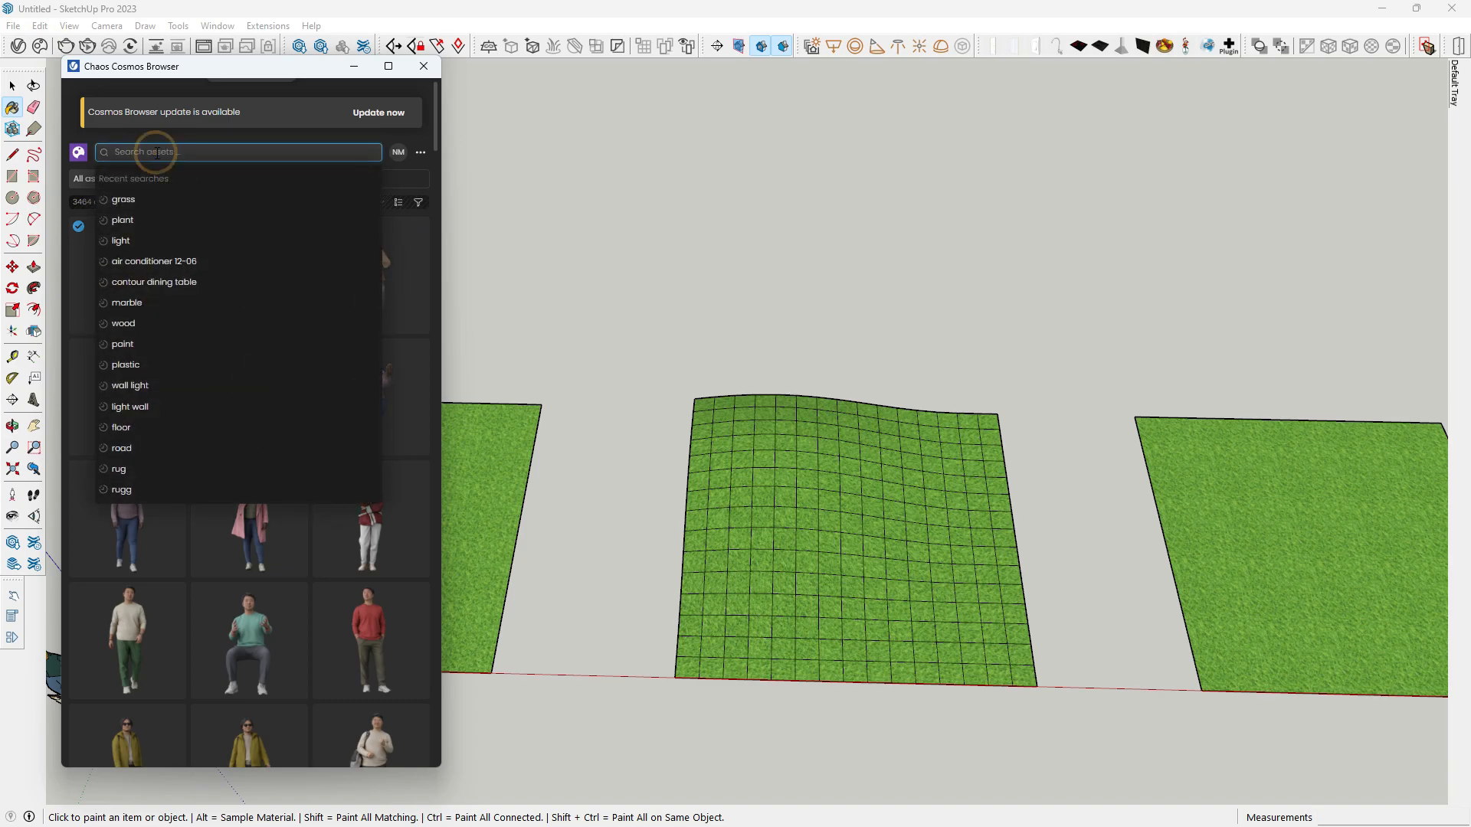
{"action": "type", "text": "grass"}
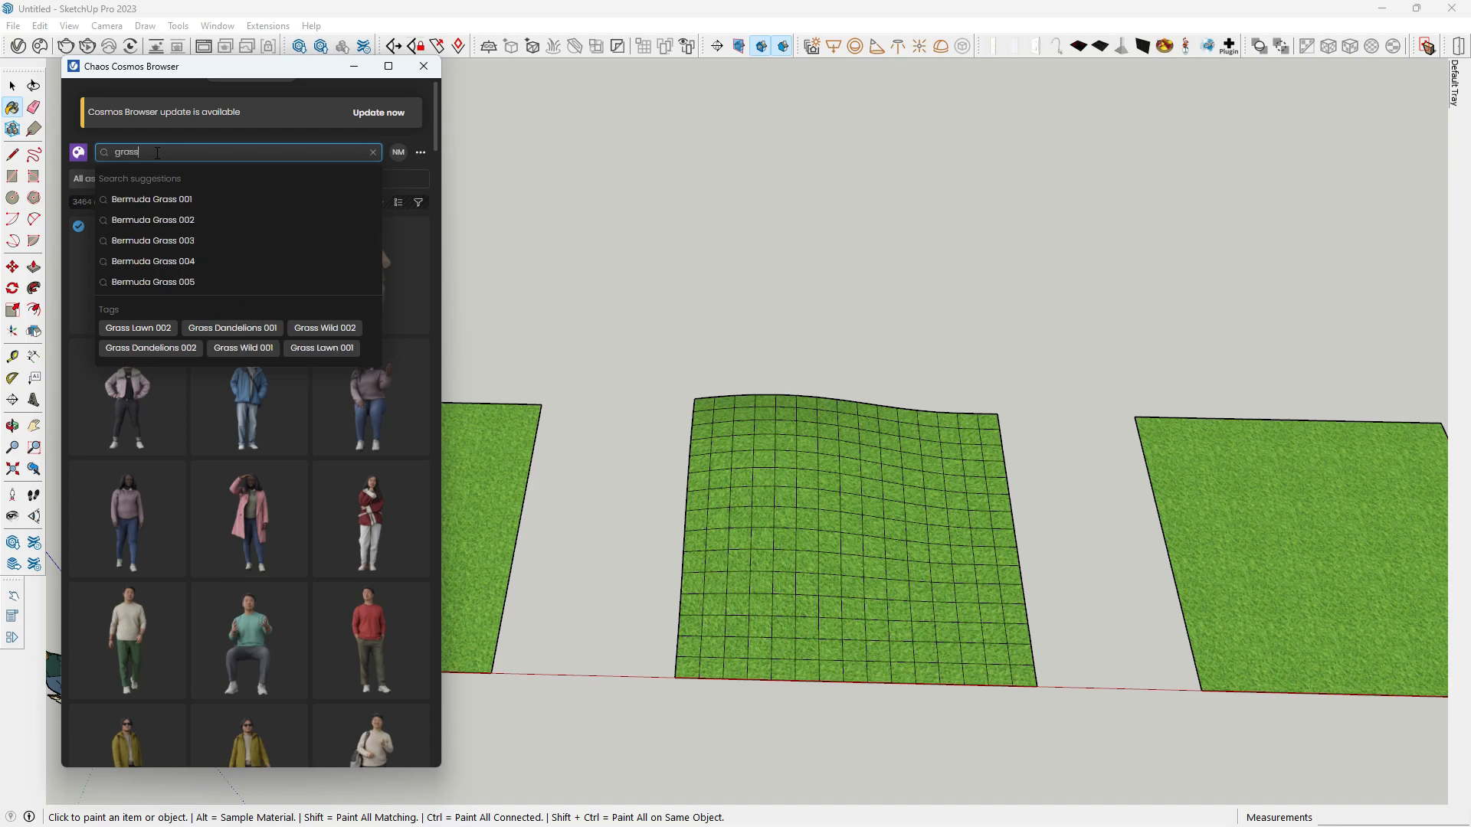
{"action": "key", "text": "Return"}
- Import the Grass C 200cm material from the Chaos Cosmos grass results into the scene
{"action": "scroll", "coordinate": [276, 436], "scroll_direction": "down", "scroll_amount": 1}
{"action": "scroll", "coordinate": [306, 535], "scroll_direction": "down", "scroll_amount": 15}
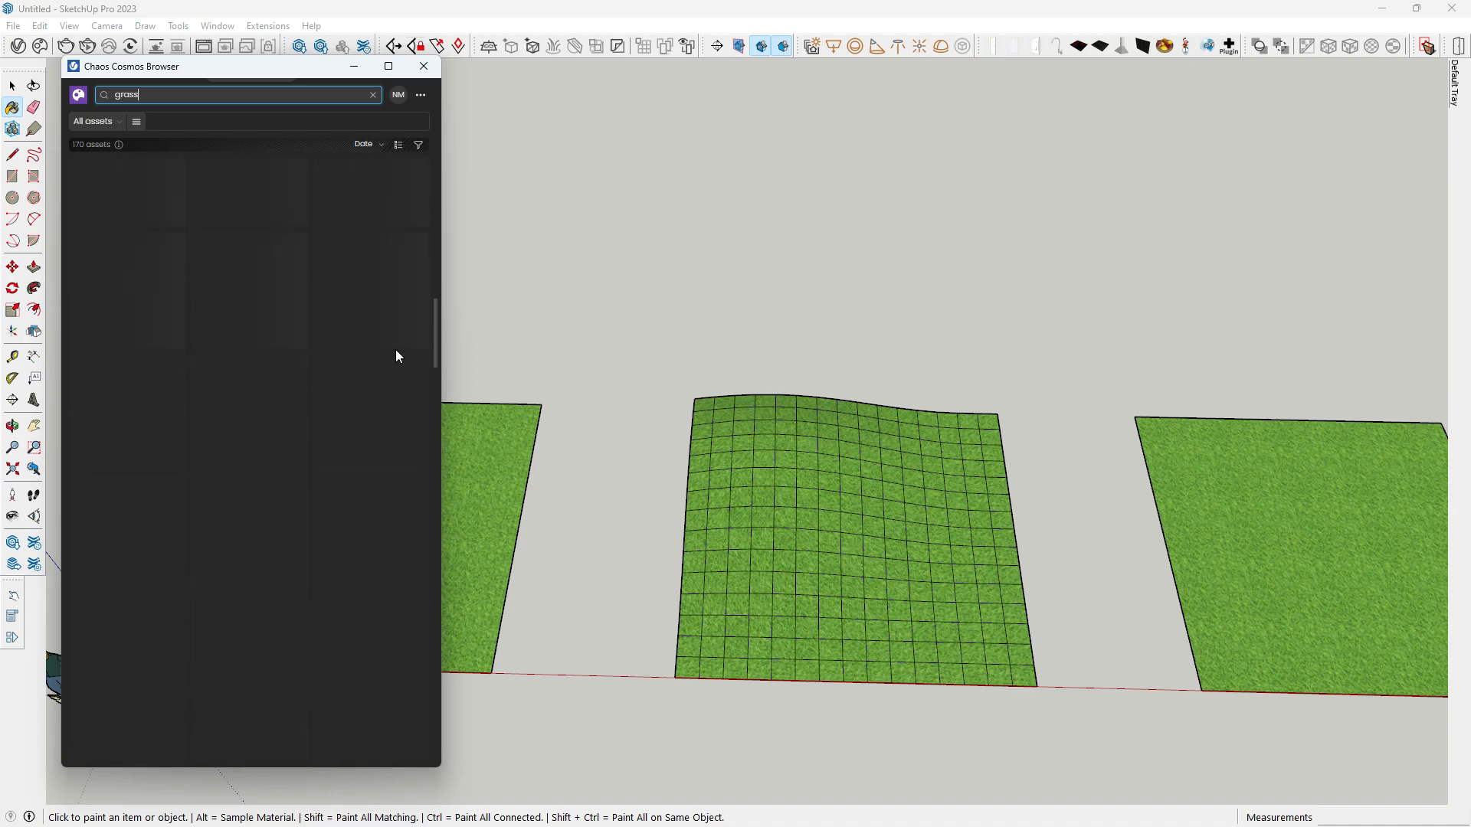
{"action": "left_click", "coordinate": [13, 89]}
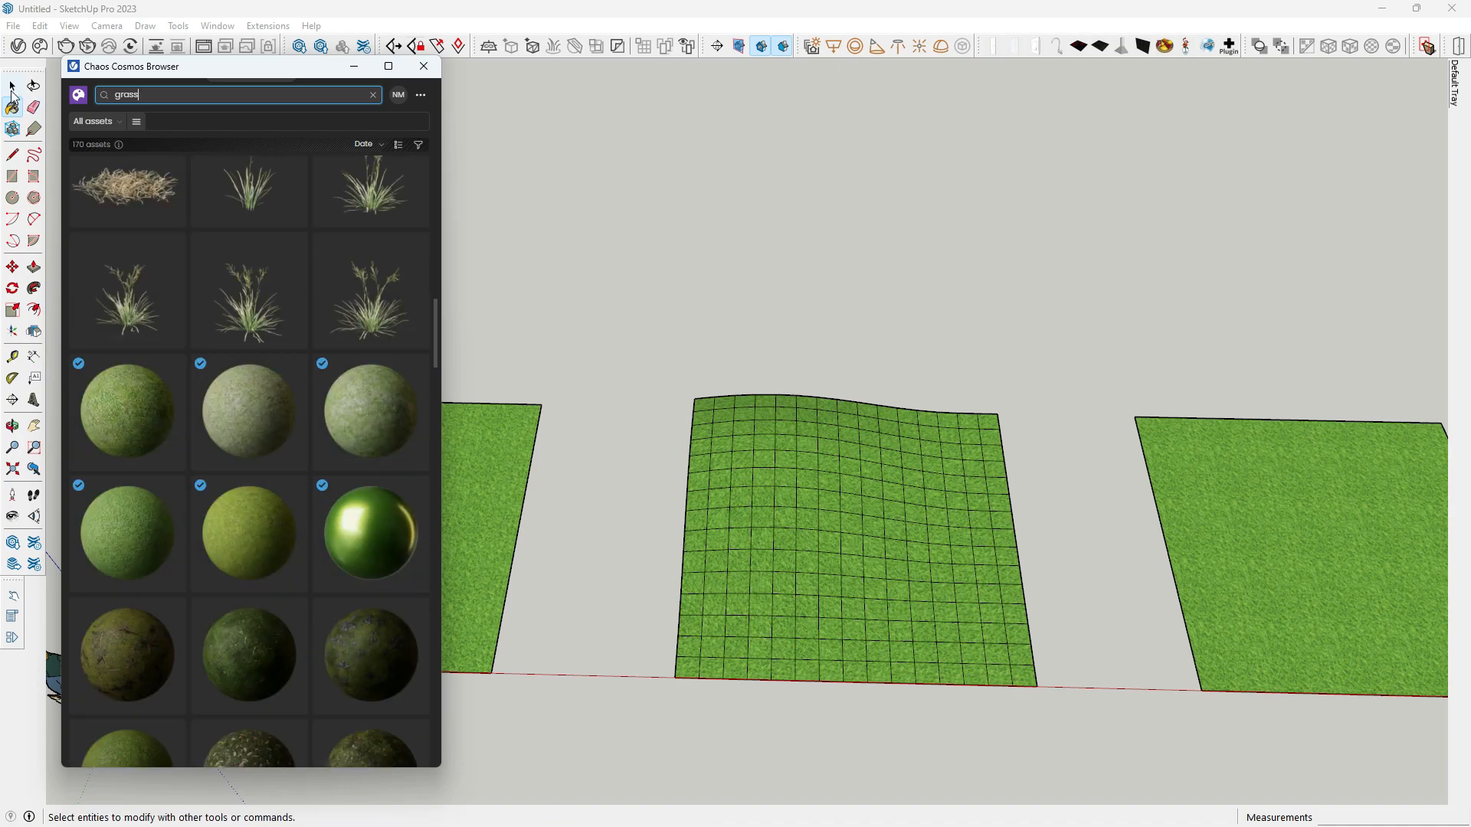
{"action": "left_click", "coordinate": [141, 416]}
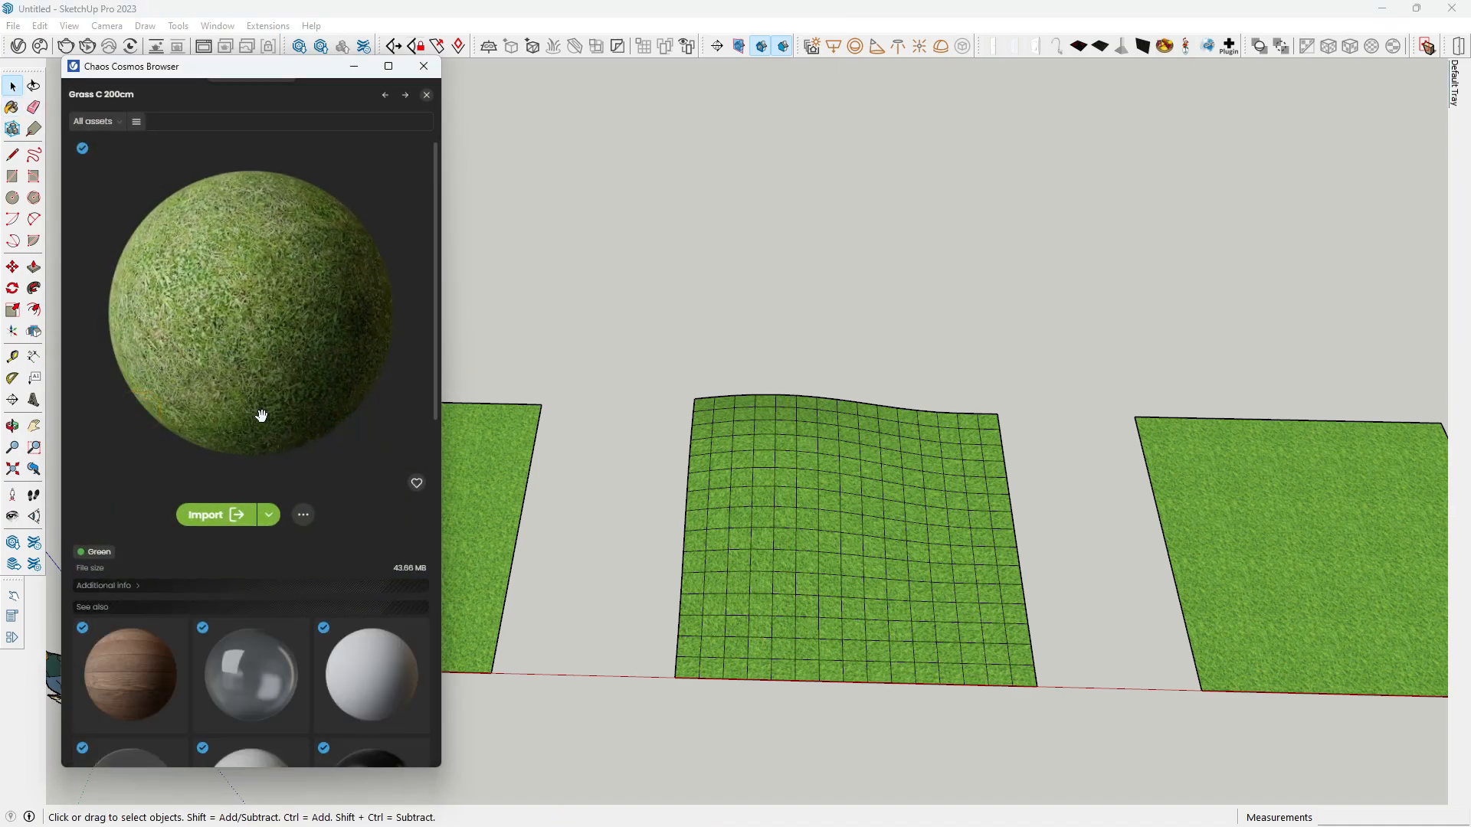
{"action": "left_click", "coordinate": [252, 529]}
{"action": "left_click_drag", "start_coordinate": [299, 75], "coordinate": [310, 179]}
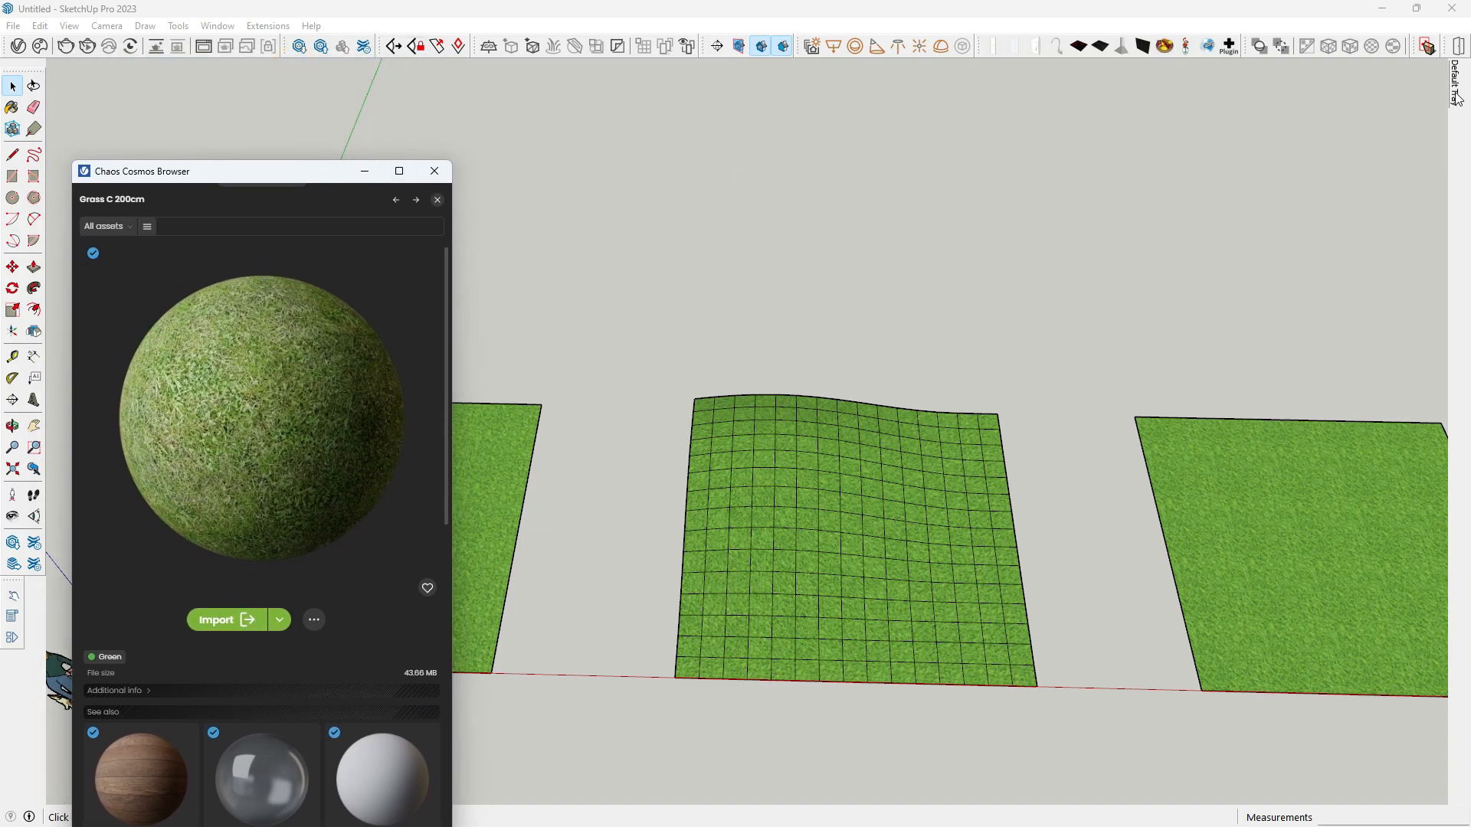
{"action": "mouse_move", "coordinate": [1456, 98]}
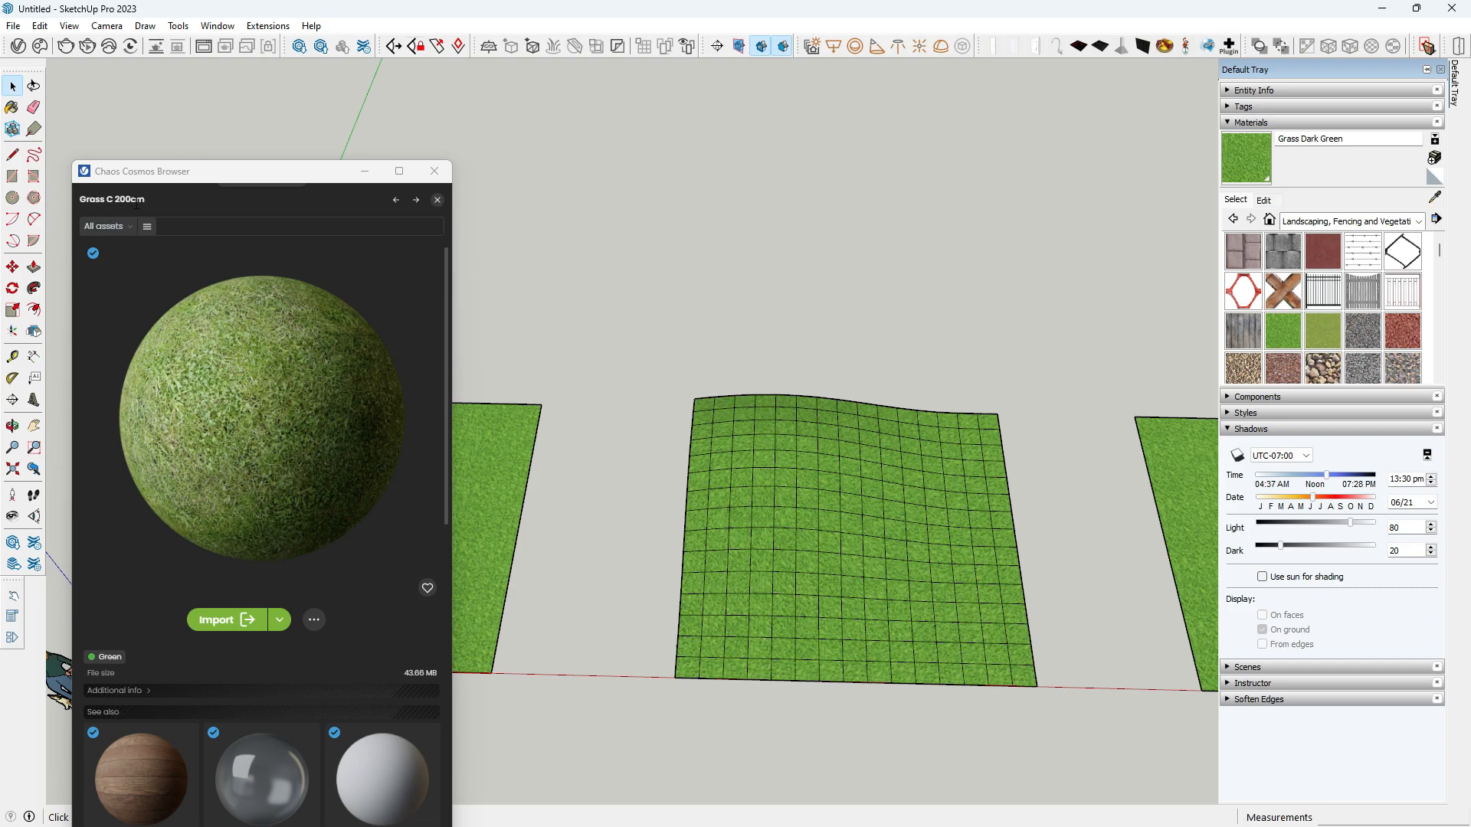
{"action": "left_click_drag", "start_coordinate": [203, 173], "coordinate": [210, 96]}
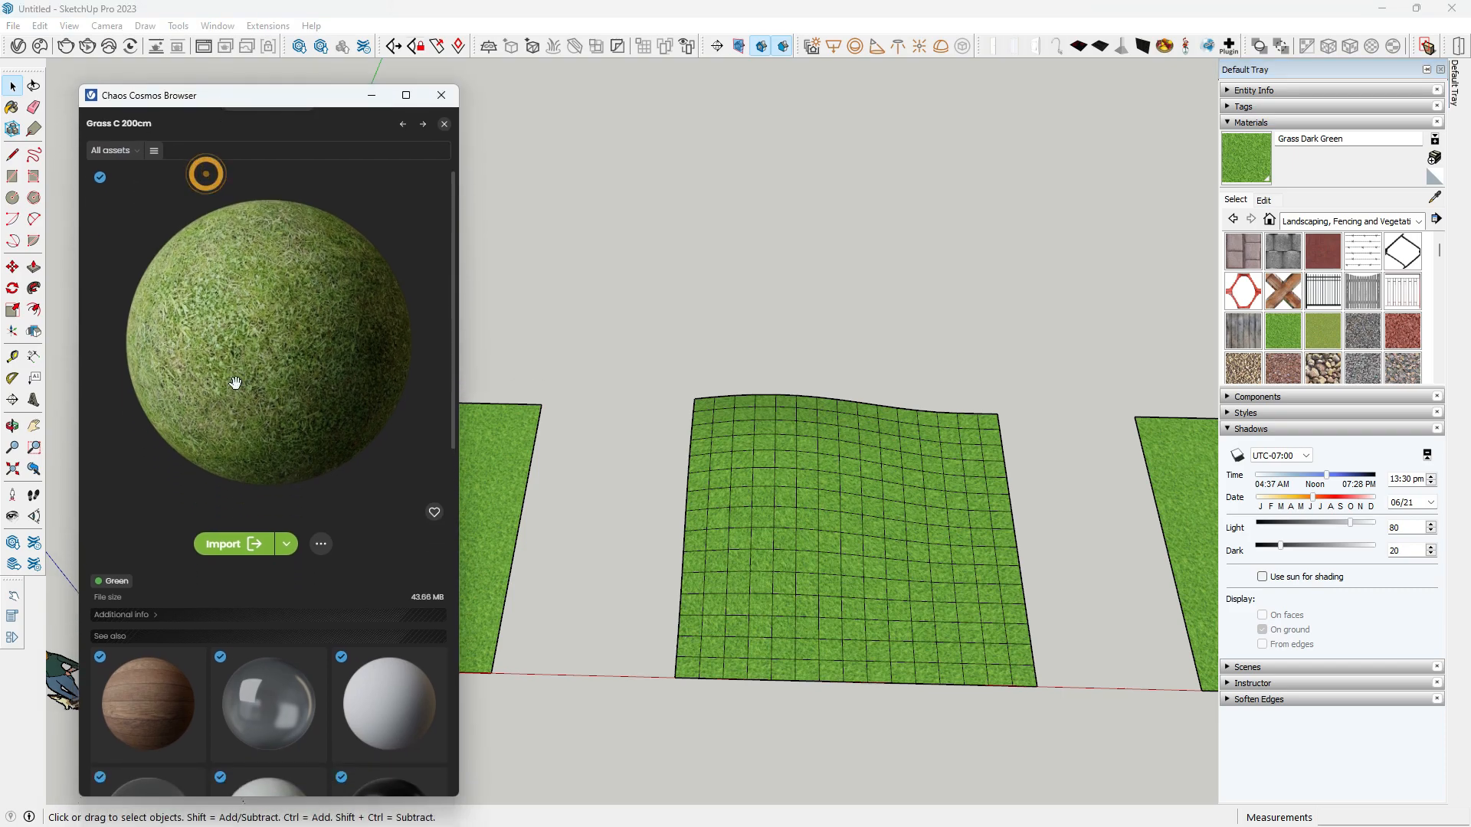
{"action": "left_click", "coordinate": [259, 547]}
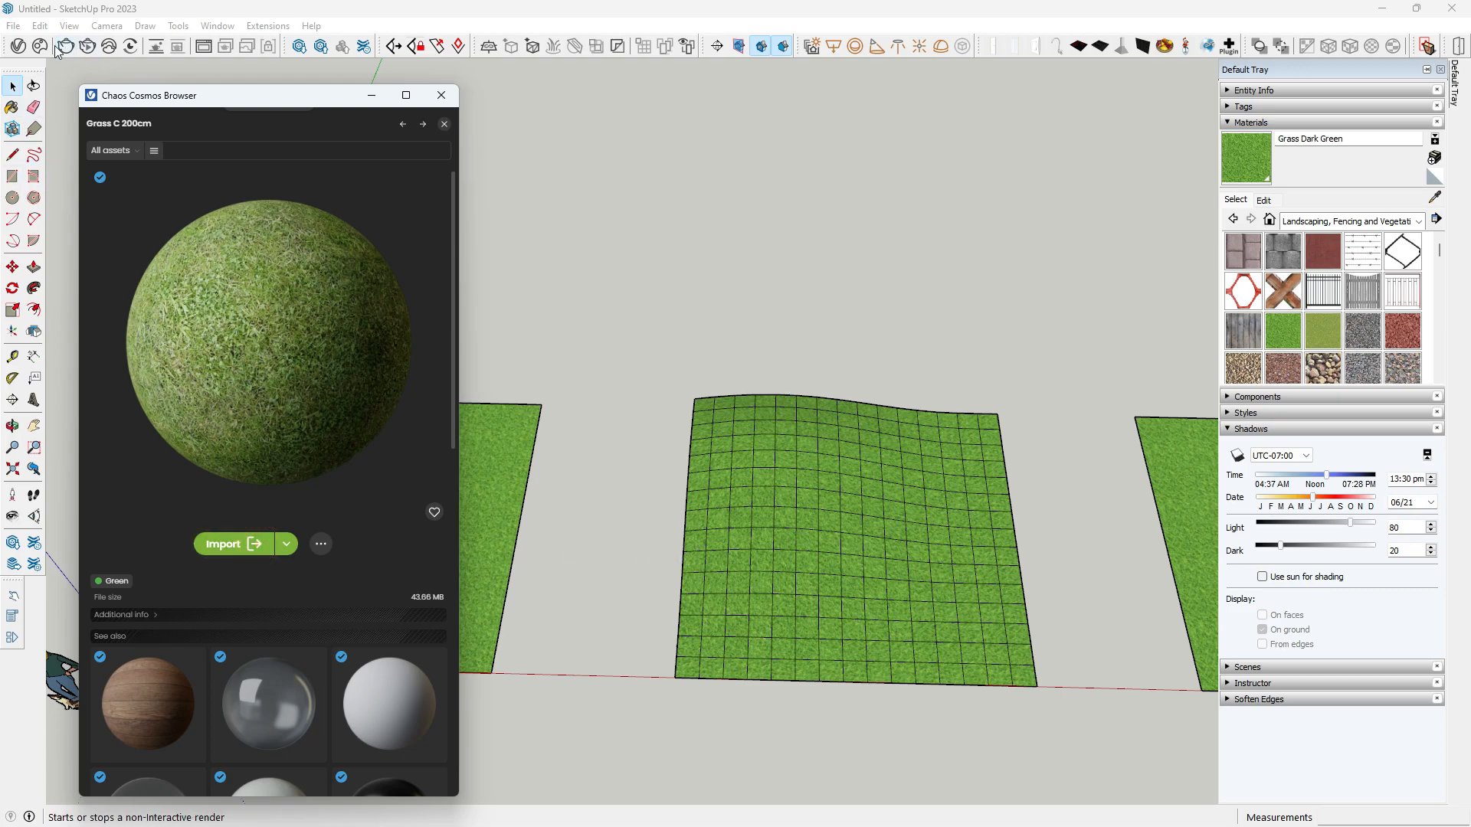
- Delete the duplicate Grass C 200cm#1 material from the scene in the V-Ray Asset Editor
{"action": "left_click", "coordinate": [18, 46]}
{"action": "left_click_drag", "start_coordinate": [716, 165], "coordinate": [264, 170]}
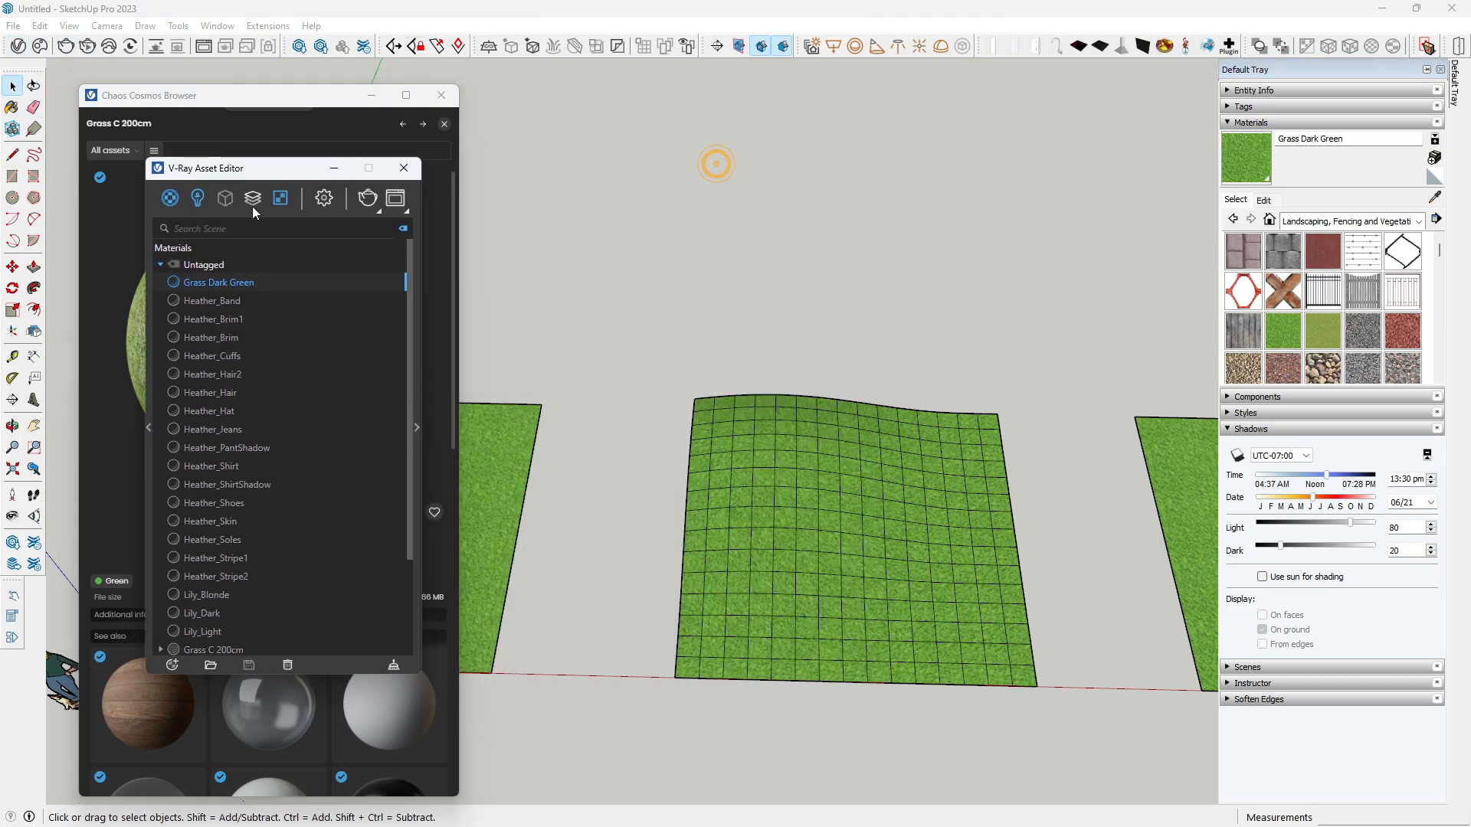
{"action": "scroll", "coordinate": [410, 509], "scroll_direction": "down", "scroll_amount": 3}
{"action": "left_click", "coordinate": [225, 546]}
{"action": "right_click", "coordinate": [225, 545]}
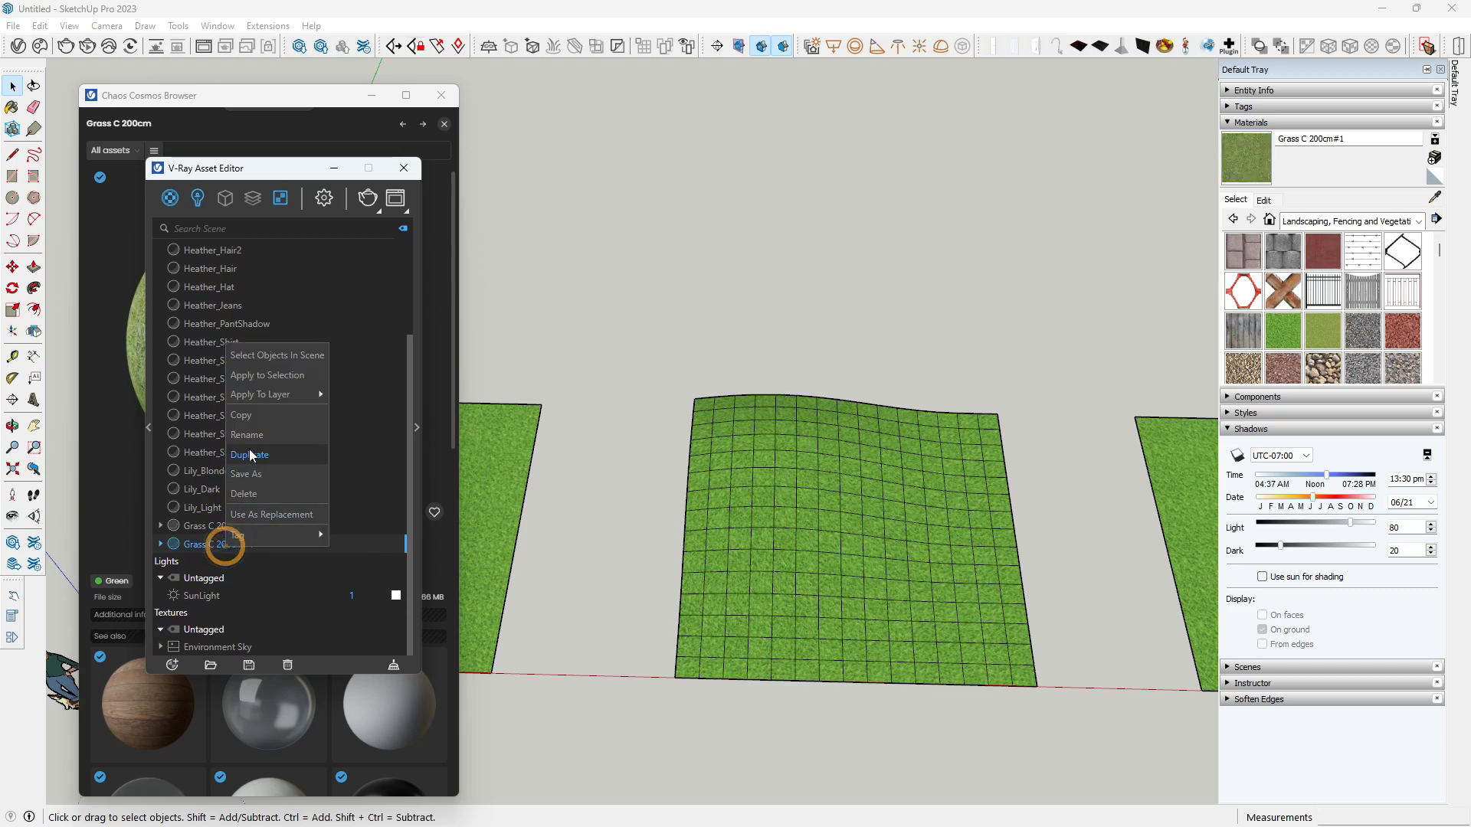
{"action": "left_click", "coordinate": [249, 492]}
{"action": "left_click", "coordinate": [774, 416]}
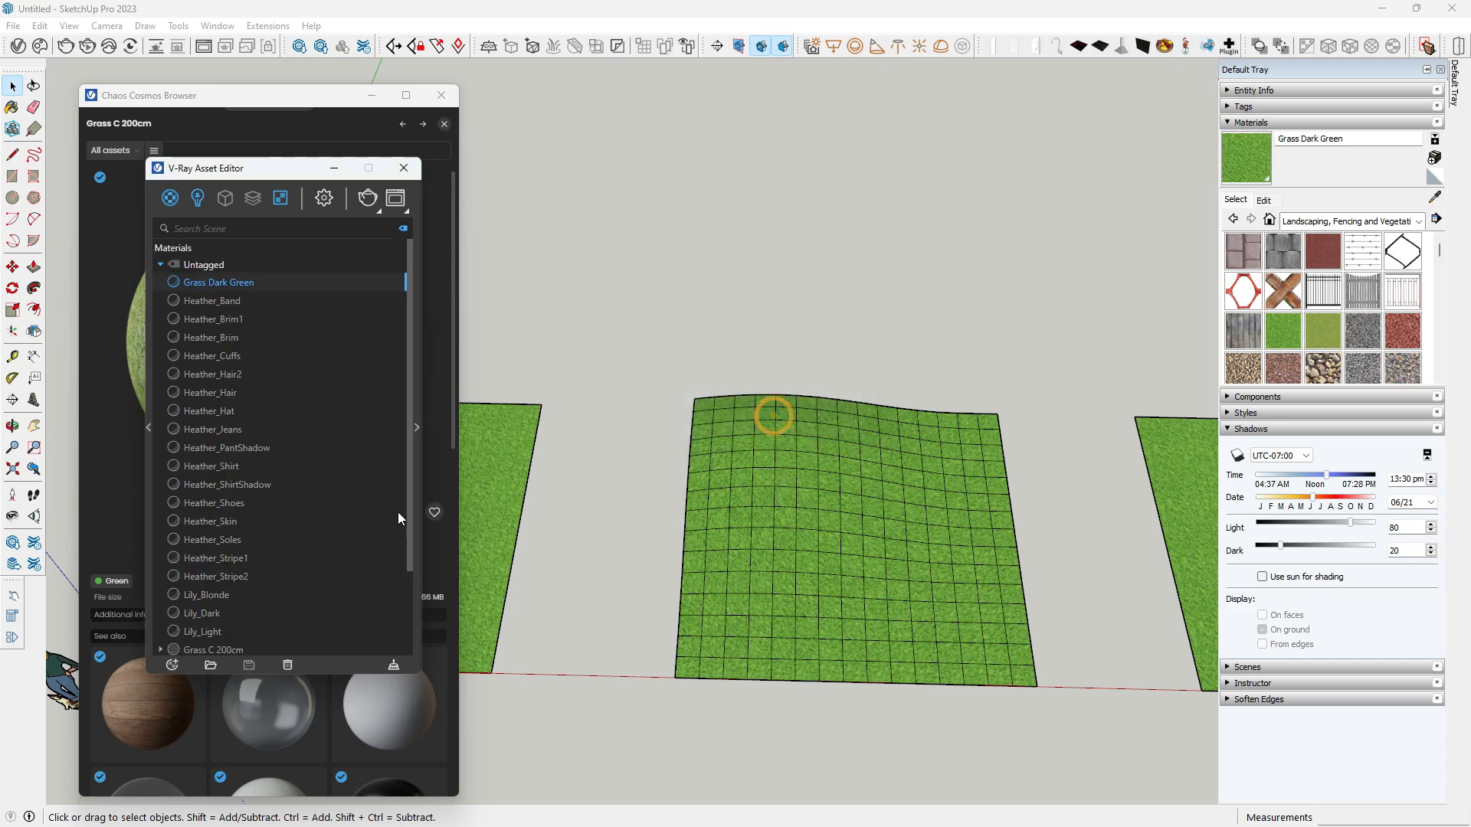
- Apply the Grass C 200cm material to all the faces inside the hilly grid group
{"action": "left_click", "coordinate": [417, 427]}
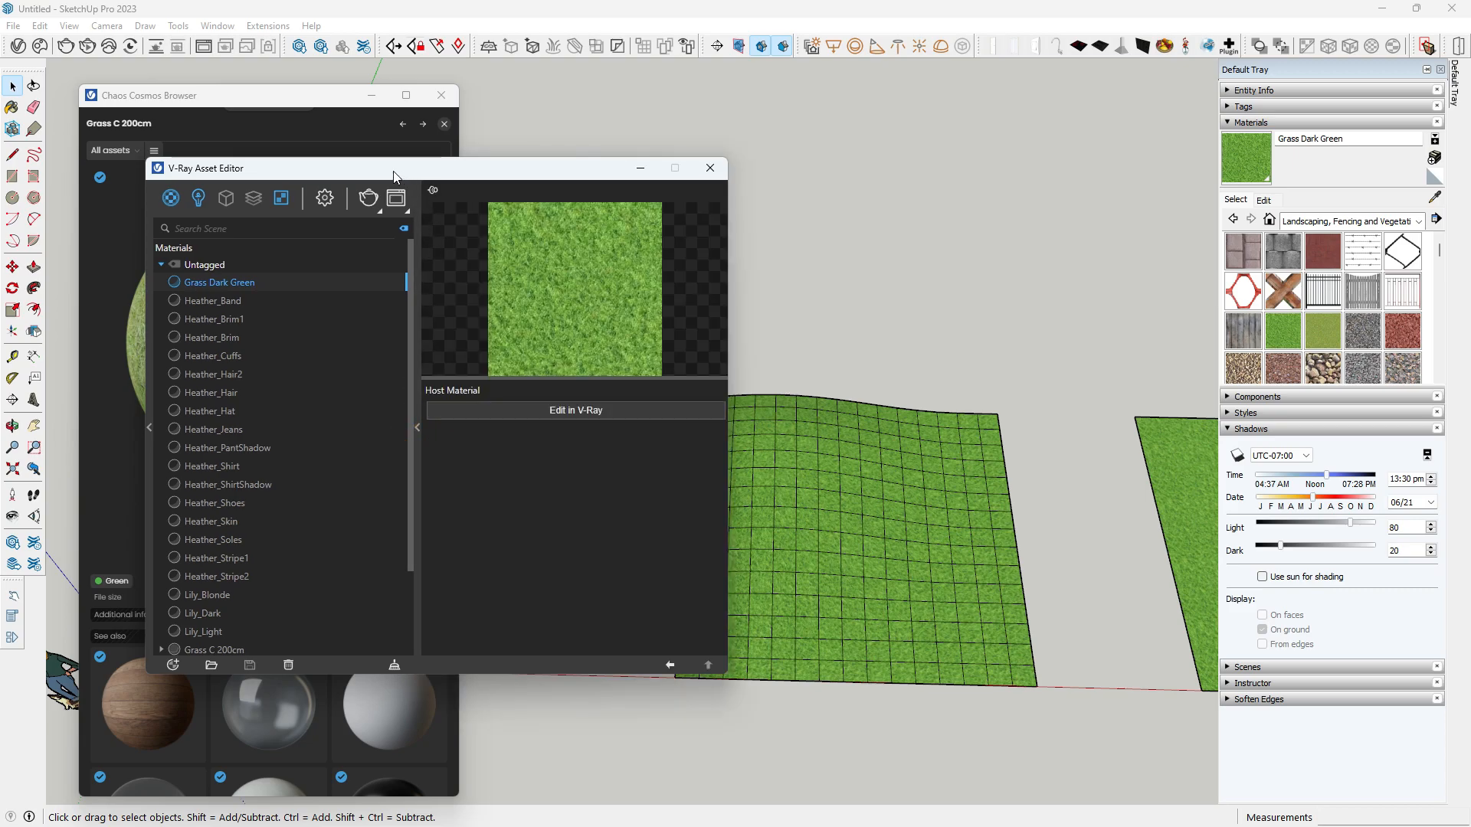
{"action": "left_click_drag", "start_coordinate": [401, 178], "coordinate": [325, 172]}
{"action": "scroll", "coordinate": [238, 548], "scroll_direction": "down", "scroll_amount": 3}
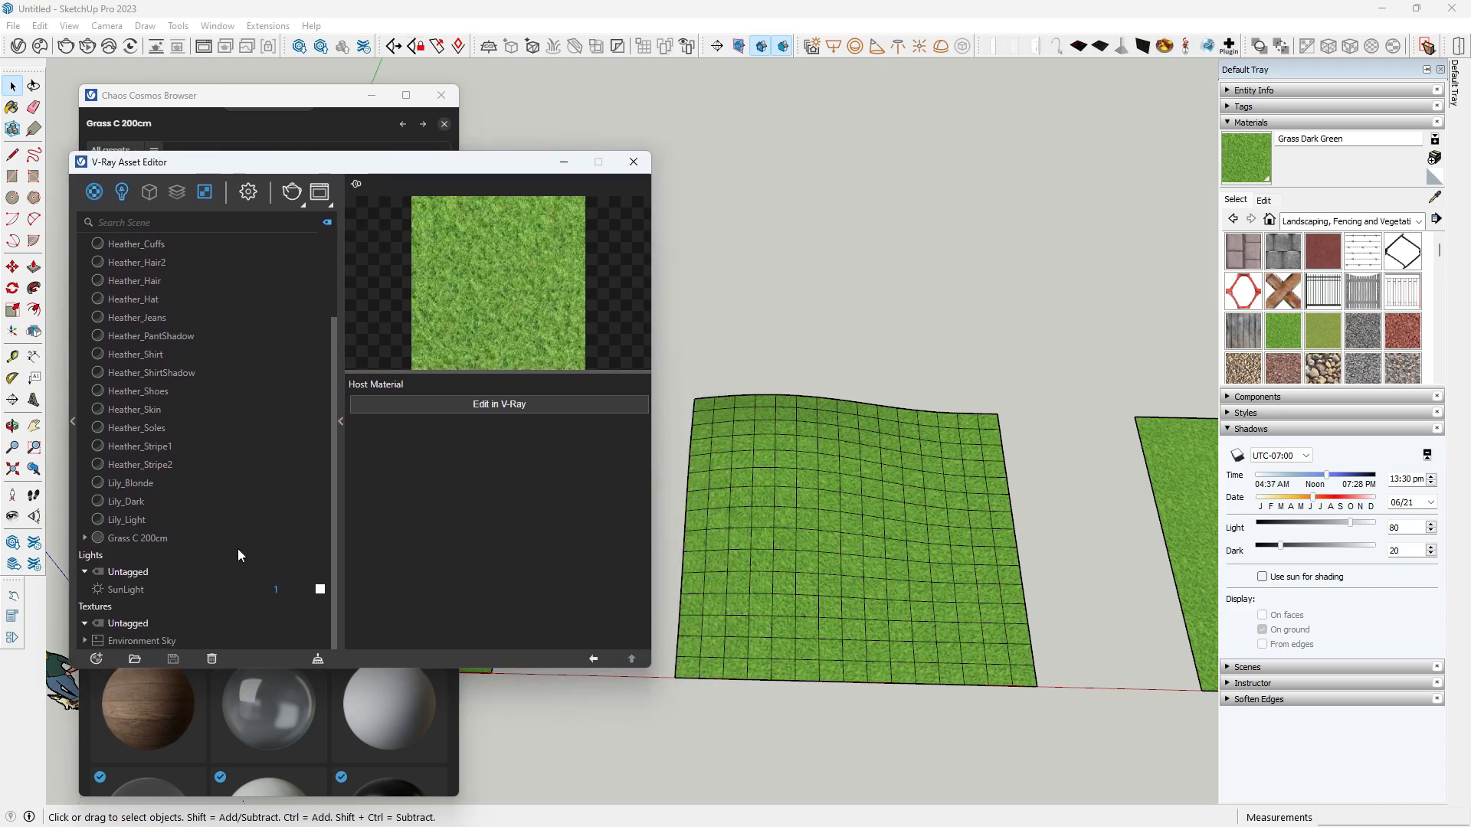
{"action": "left_click", "coordinate": [146, 537]}
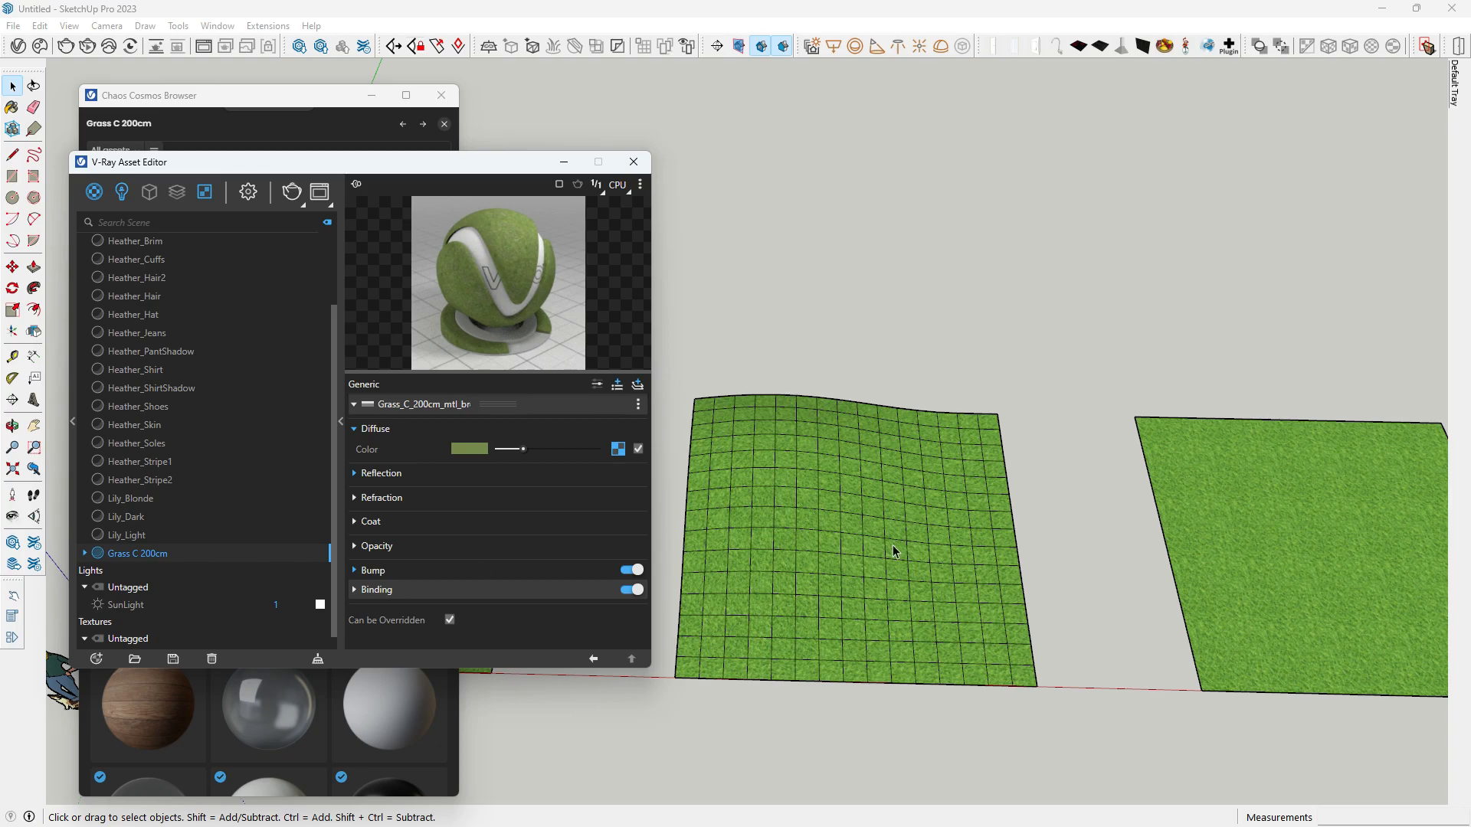
{"action": "left_click", "coordinate": [851, 544]}
{"action": "double_click", "coordinate": [834, 538]}
{"action": "triple_click", "coordinate": [835, 538]}
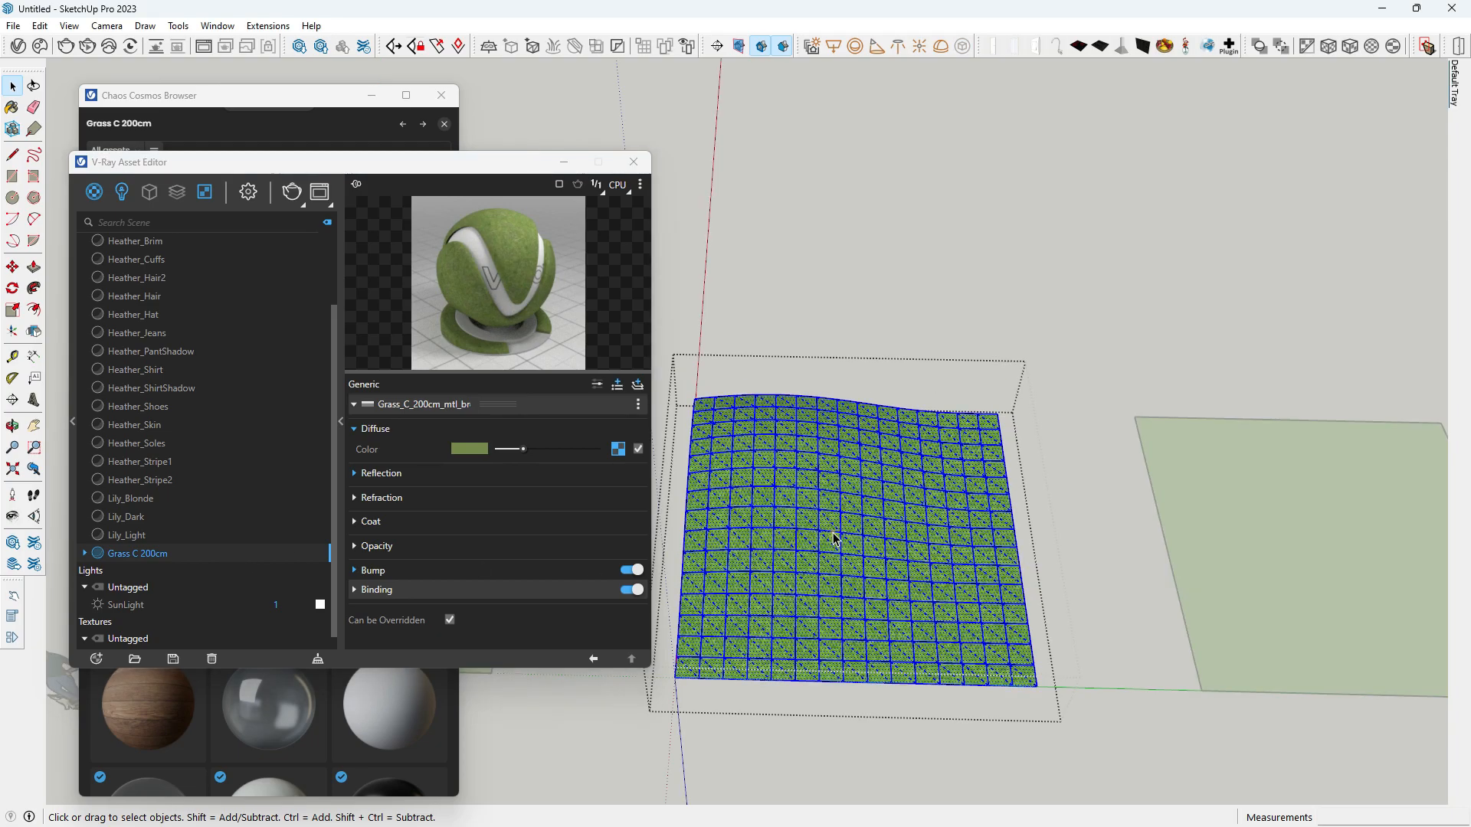
{"action": "right_click", "coordinate": [260, 554]}
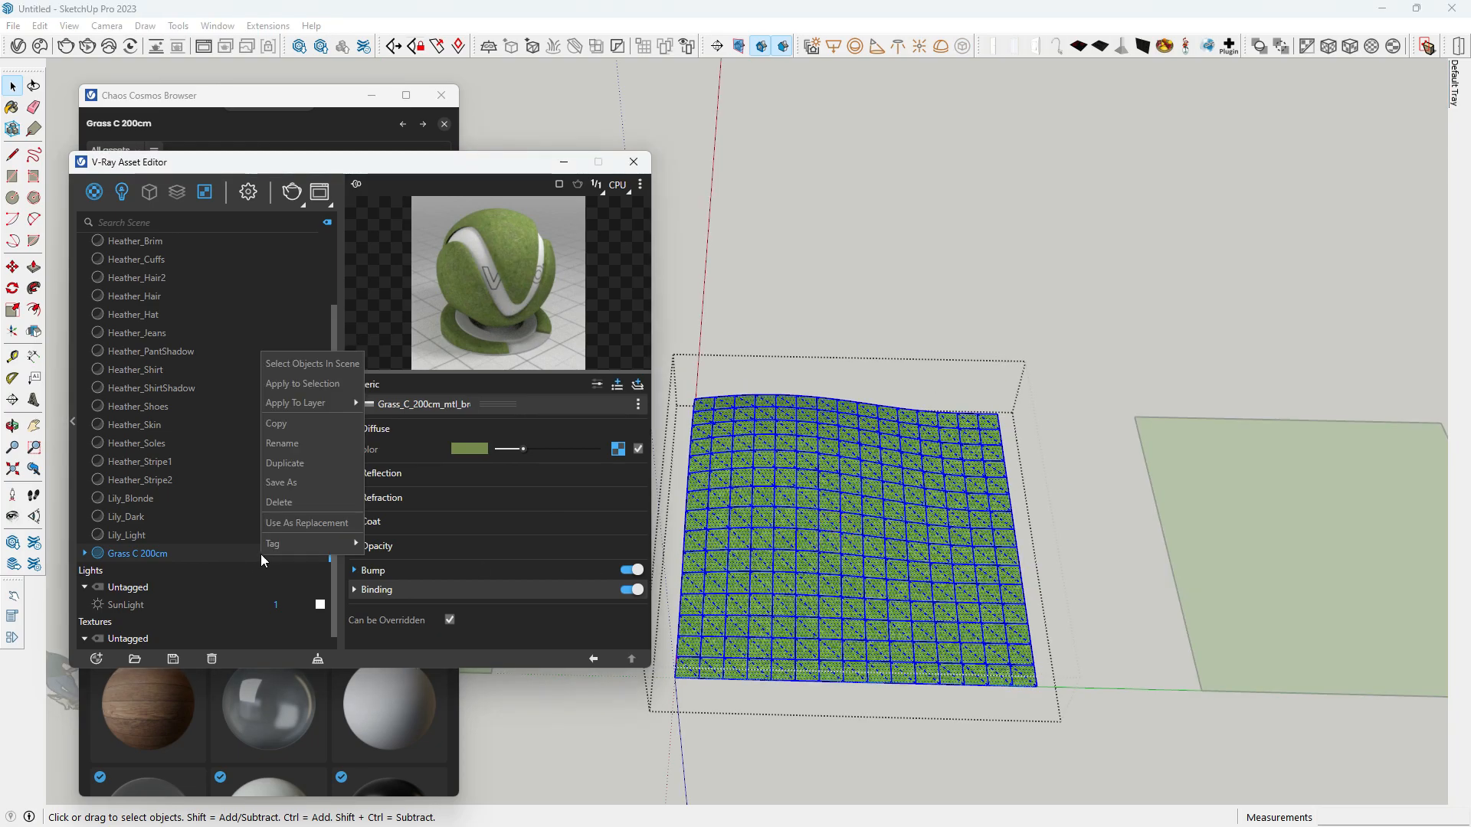
{"action": "left_click", "coordinate": [290, 392]}
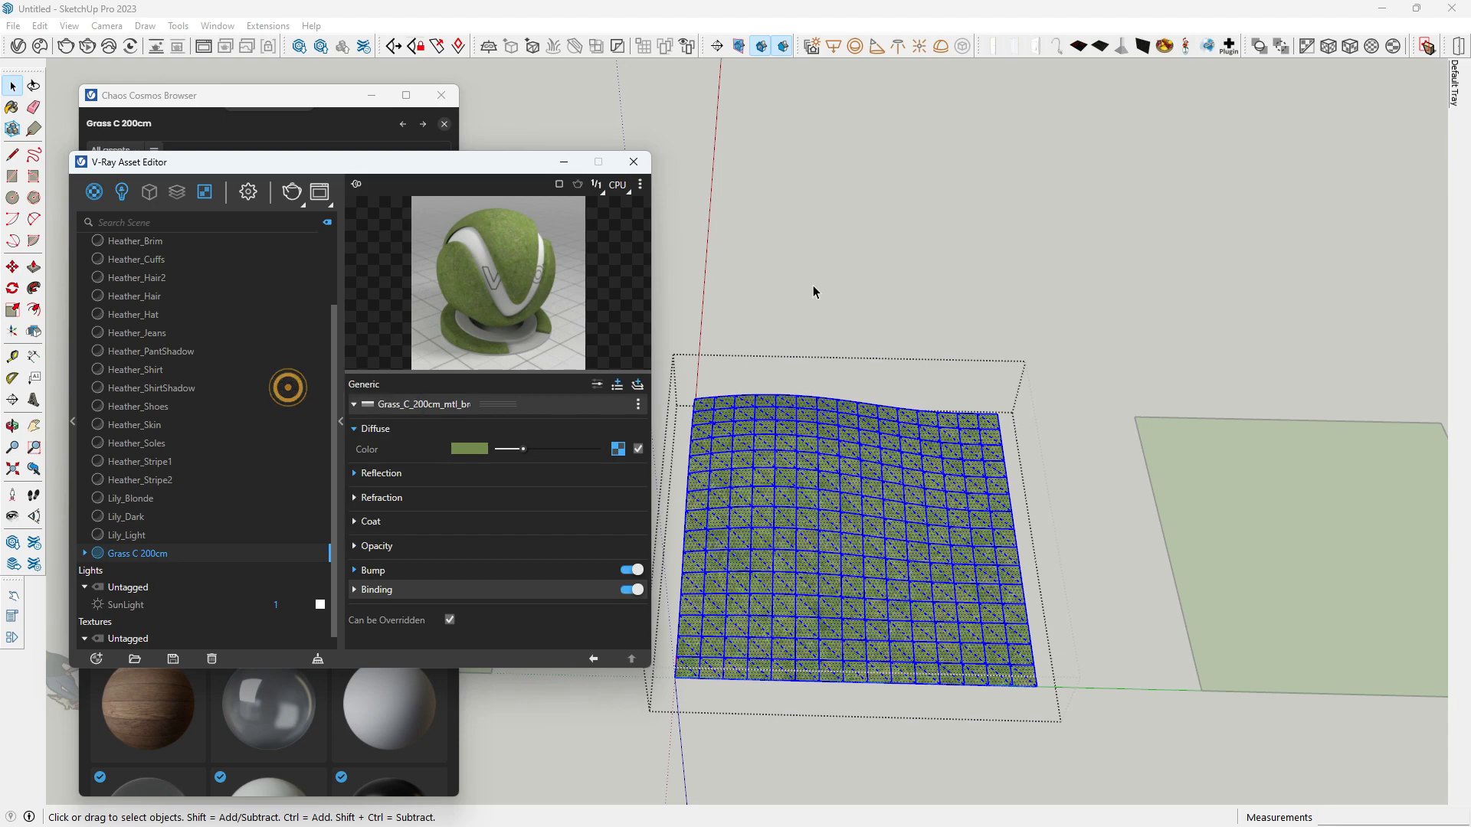
- Apply Grass C 200cm to the face inside the flat rectangle group beyond the hilly grid, farthest from the origin
{"action": "left_click", "coordinate": [809, 288]}
{"action": "scroll", "coordinate": [705, 507], "scroll_direction": "down", "scroll_amount": 4}
{"action": "scroll", "coordinate": [1028, 553], "scroll_direction": "up", "scroll_amount": 2}
{"action": "double_click", "coordinate": [1031, 540]}
{"action": "right_click", "coordinate": [1013, 527]}
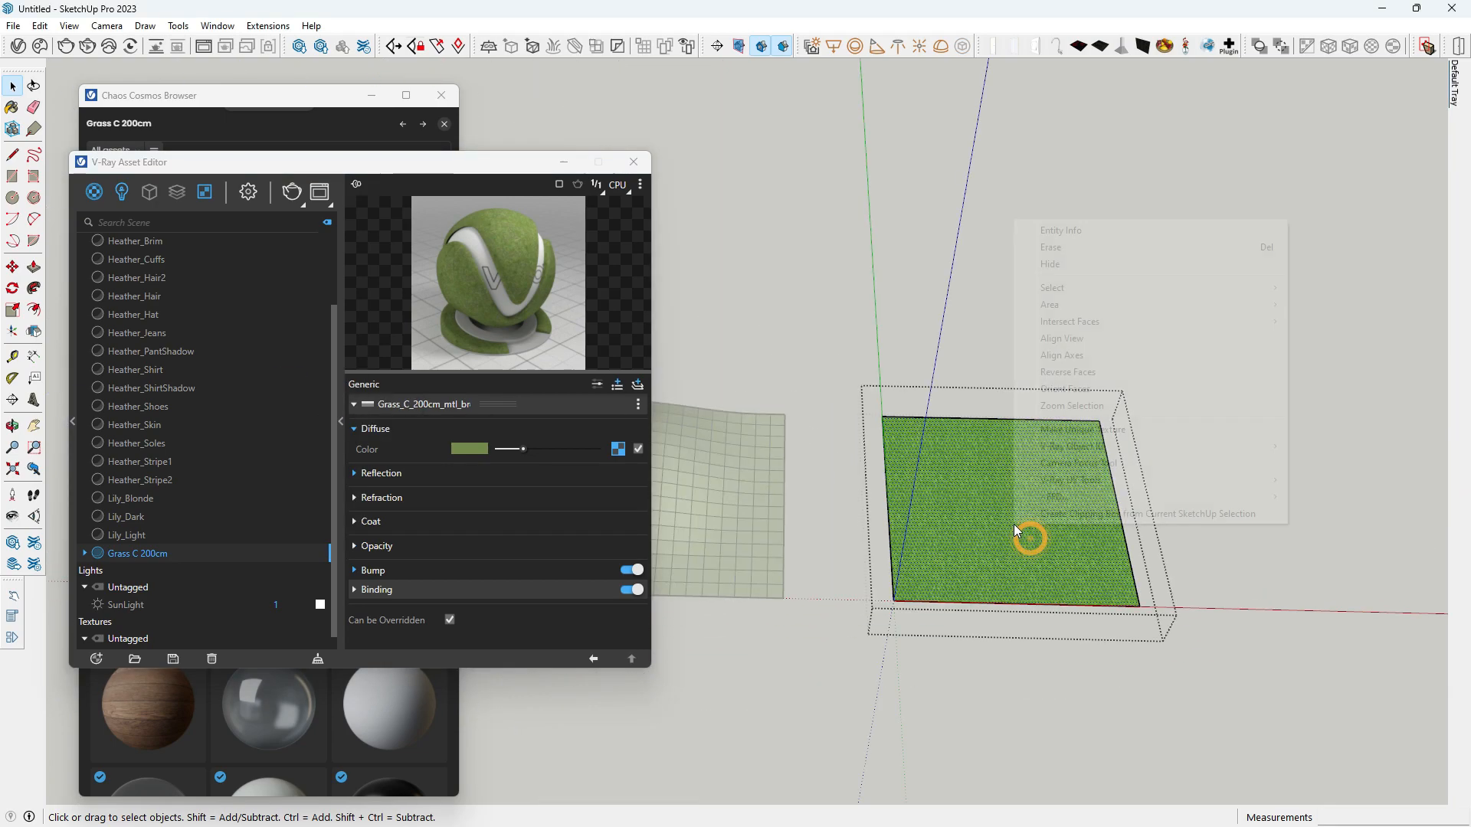
{"action": "right_click", "coordinate": [181, 555]}
{"action": "left_click", "coordinate": [219, 384]}
{"action": "left_click", "coordinate": [828, 353]}
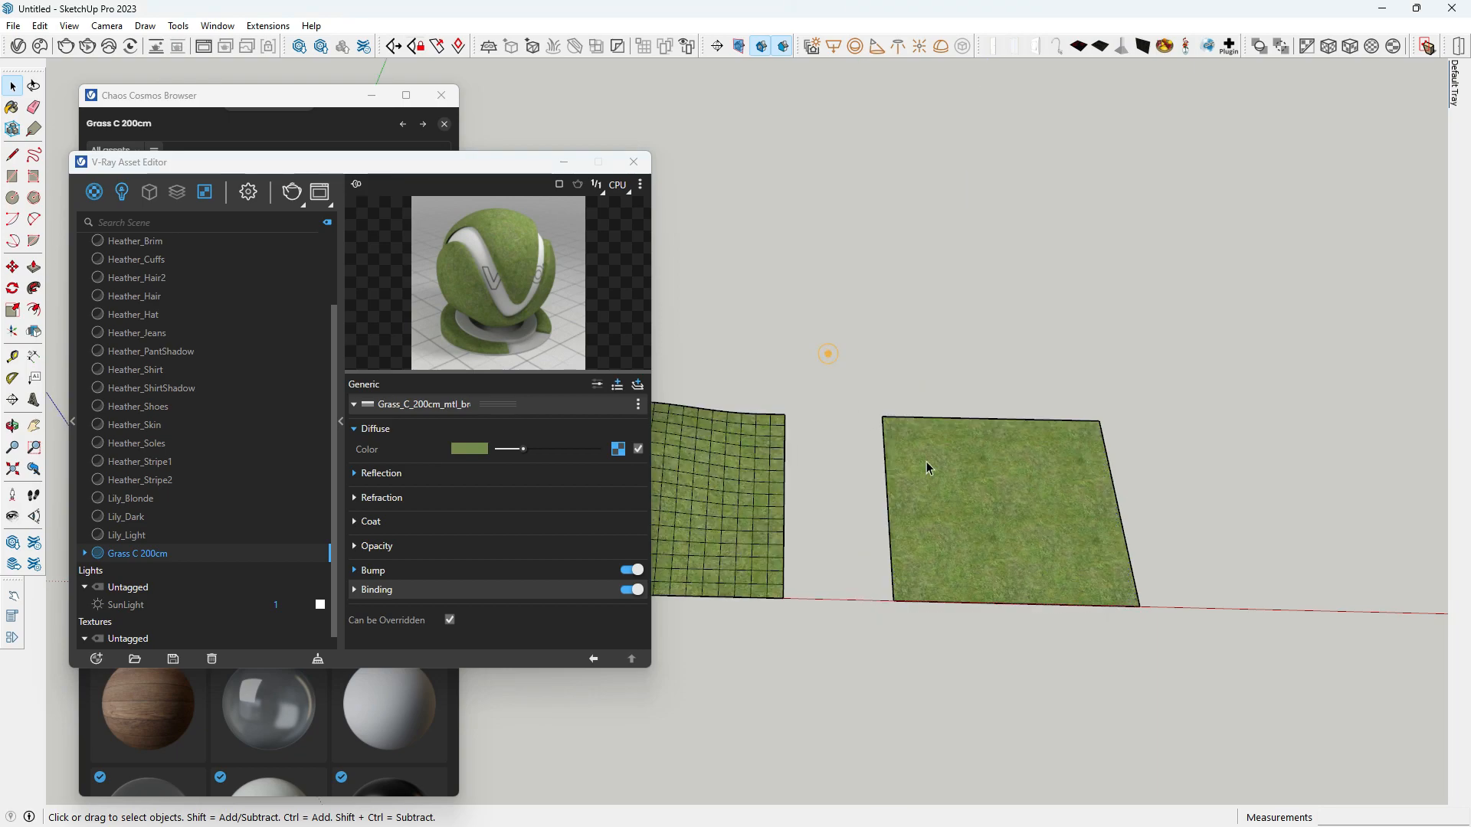
- Sample the Grass C 200cm material from a finished surface and paint the flat rectangle at the origin with it
{"action": "scroll", "coordinate": [1149, 488], "scroll_direction": "down", "scroll_amount": 3}
{"action": "scroll", "coordinate": [854, 503], "scroll_direction": "up", "scroll_amount": 3}
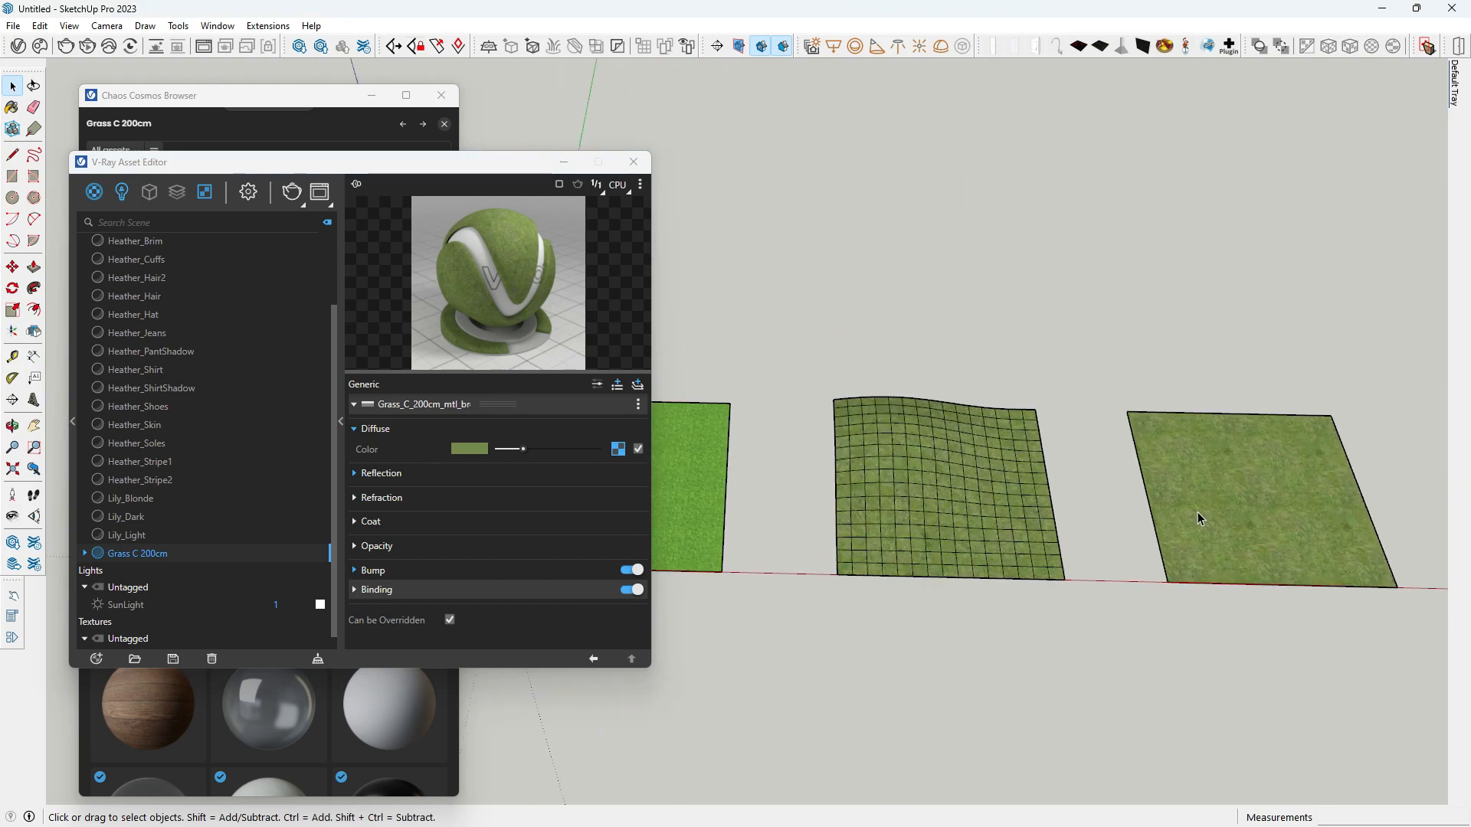
{"action": "key", "text": "b"}
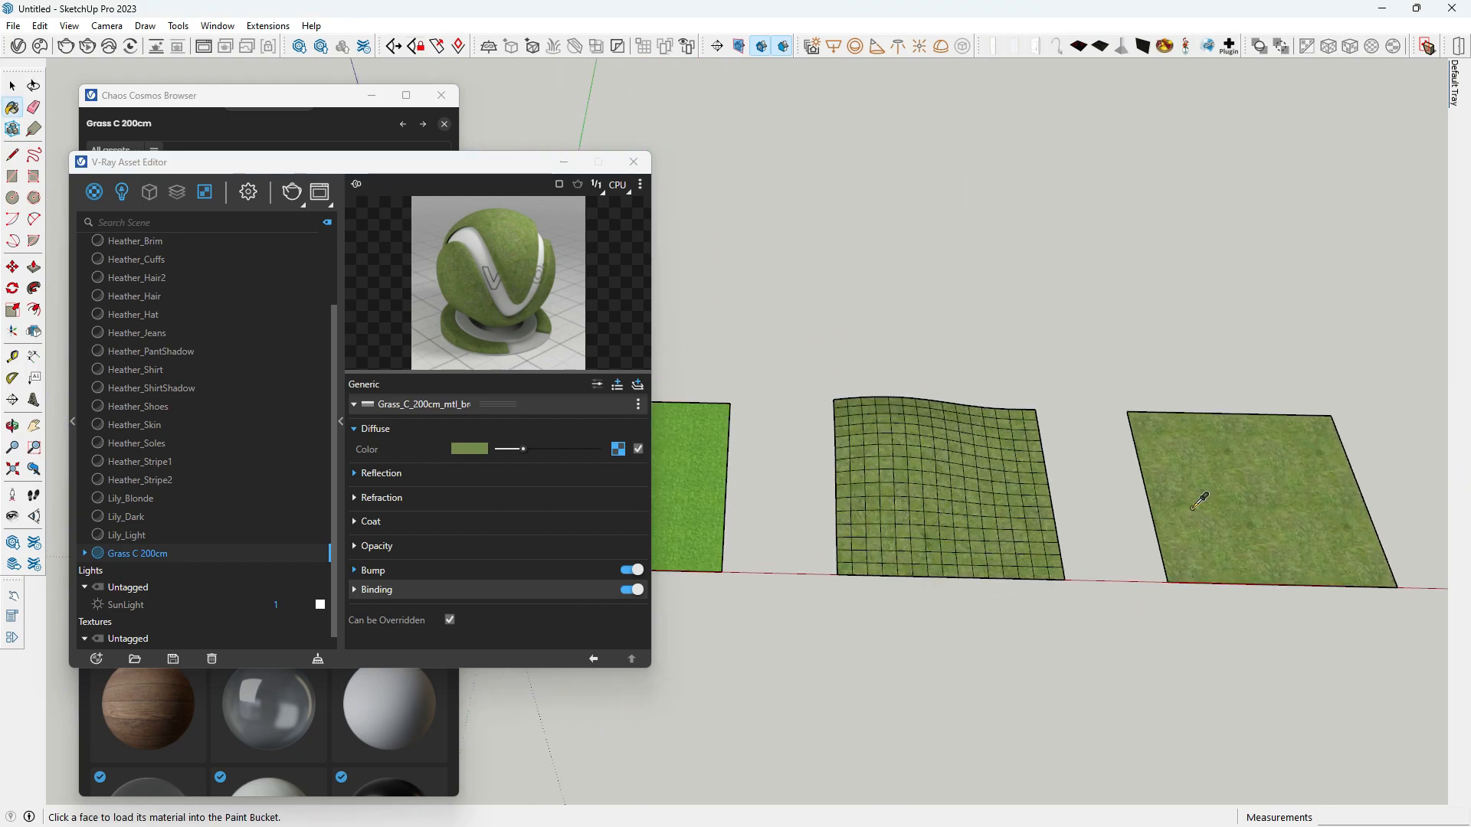
{"action": "scroll", "coordinate": [847, 500], "scroll_direction": "down", "scroll_amount": 3}
{"action": "scroll", "coordinate": [808, 497], "scroll_direction": "up", "scroll_amount": 4}
{"action": "left_click", "coordinate": [808, 497]}
{"action": "key", "text": "space"}
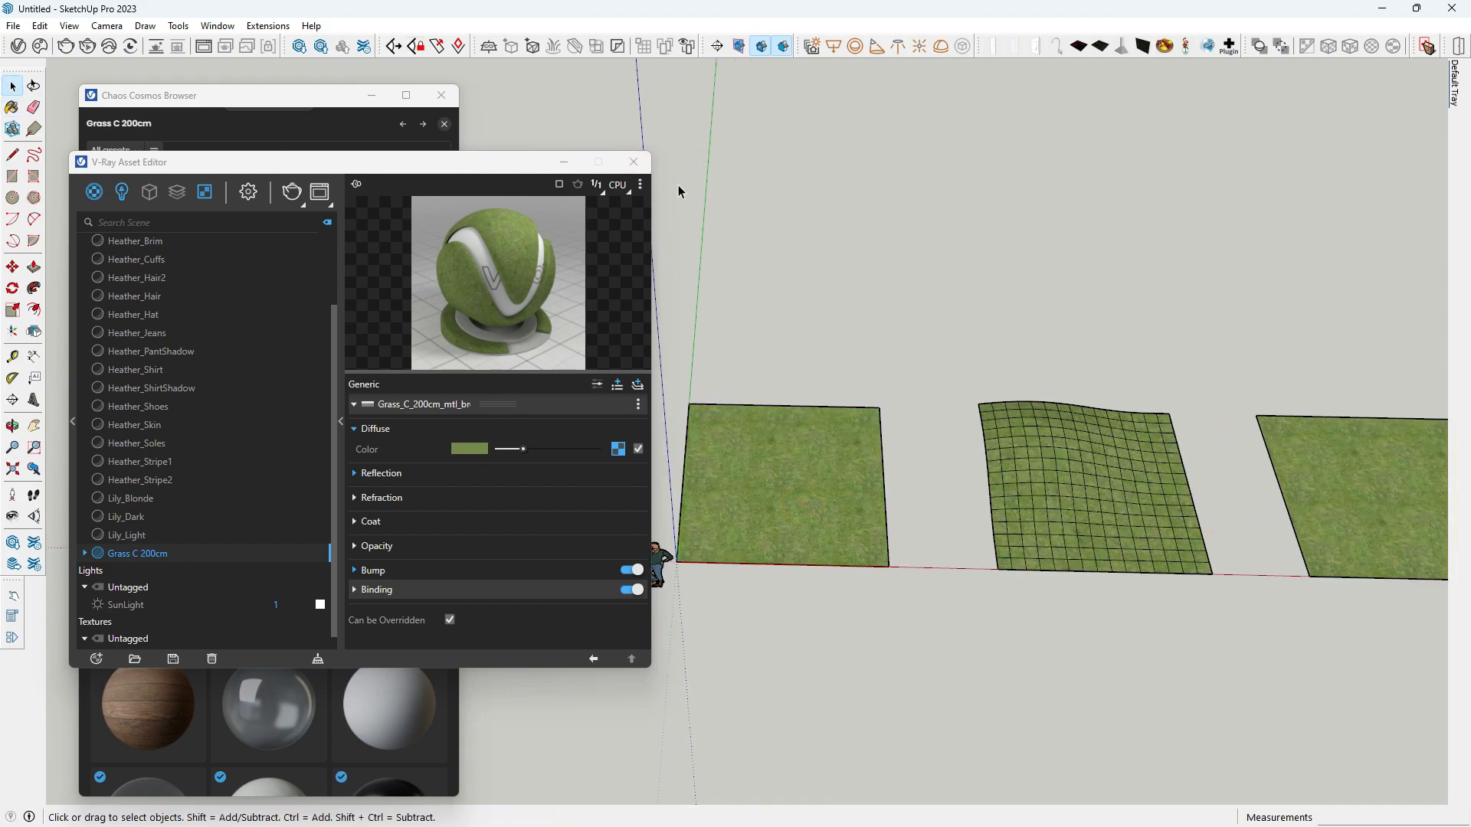
- Close the V-Ray Asset Editor and the Chaos Cosmos browser and bring all three grass surfaces into view
{"action": "left_click", "coordinate": [633, 161]}
{"action": "left_click", "coordinate": [720, 204]}
{"action": "scroll", "coordinate": [357, 417], "scroll_direction": "down", "scroll_amount": 3}
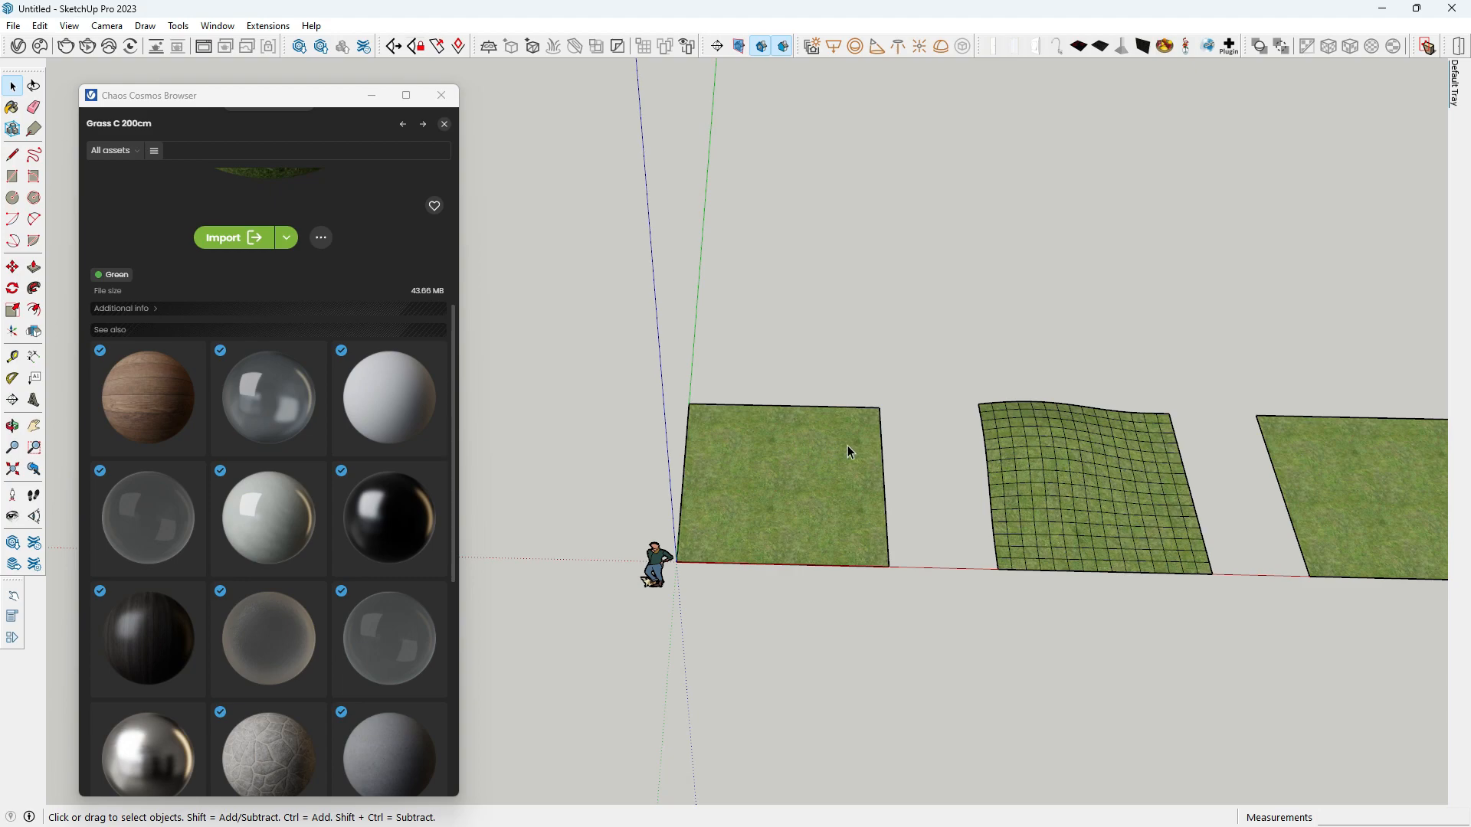
{"action": "left_click", "coordinate": [545, 189]}
{"action": "scroll", "coordinate": [315, 406], "scroll_direction": "down", "scroll_amount": 3}
{"action": "scroll", "coordinate": [919, 429], "scroll_direction": "up", "scroll_amount": 5}
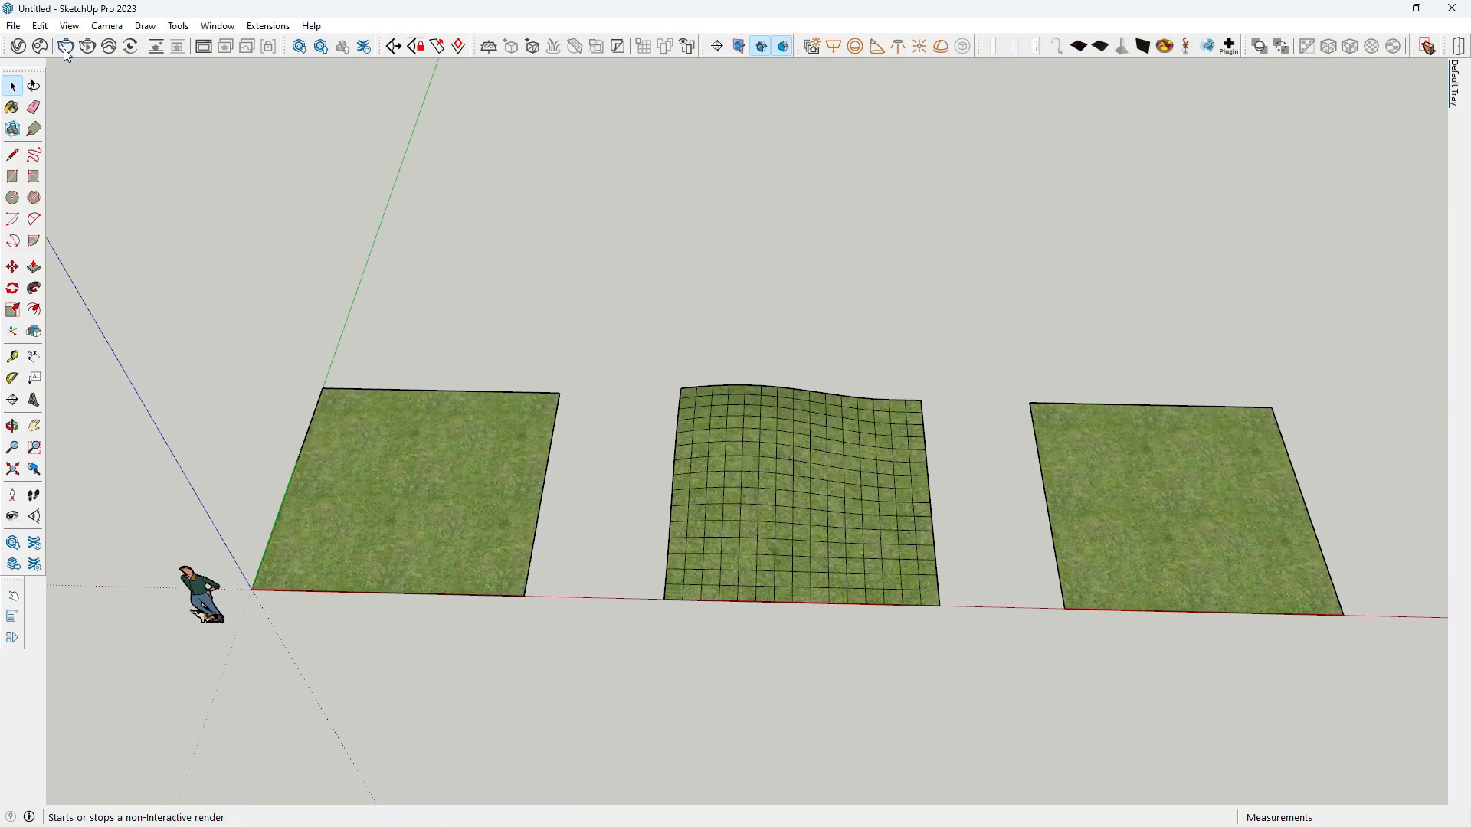
- Set the V-Ray render engine to RTX and enable the V-Ray denoiser
{"action": "left_click", "coordinate": [18, 46]}
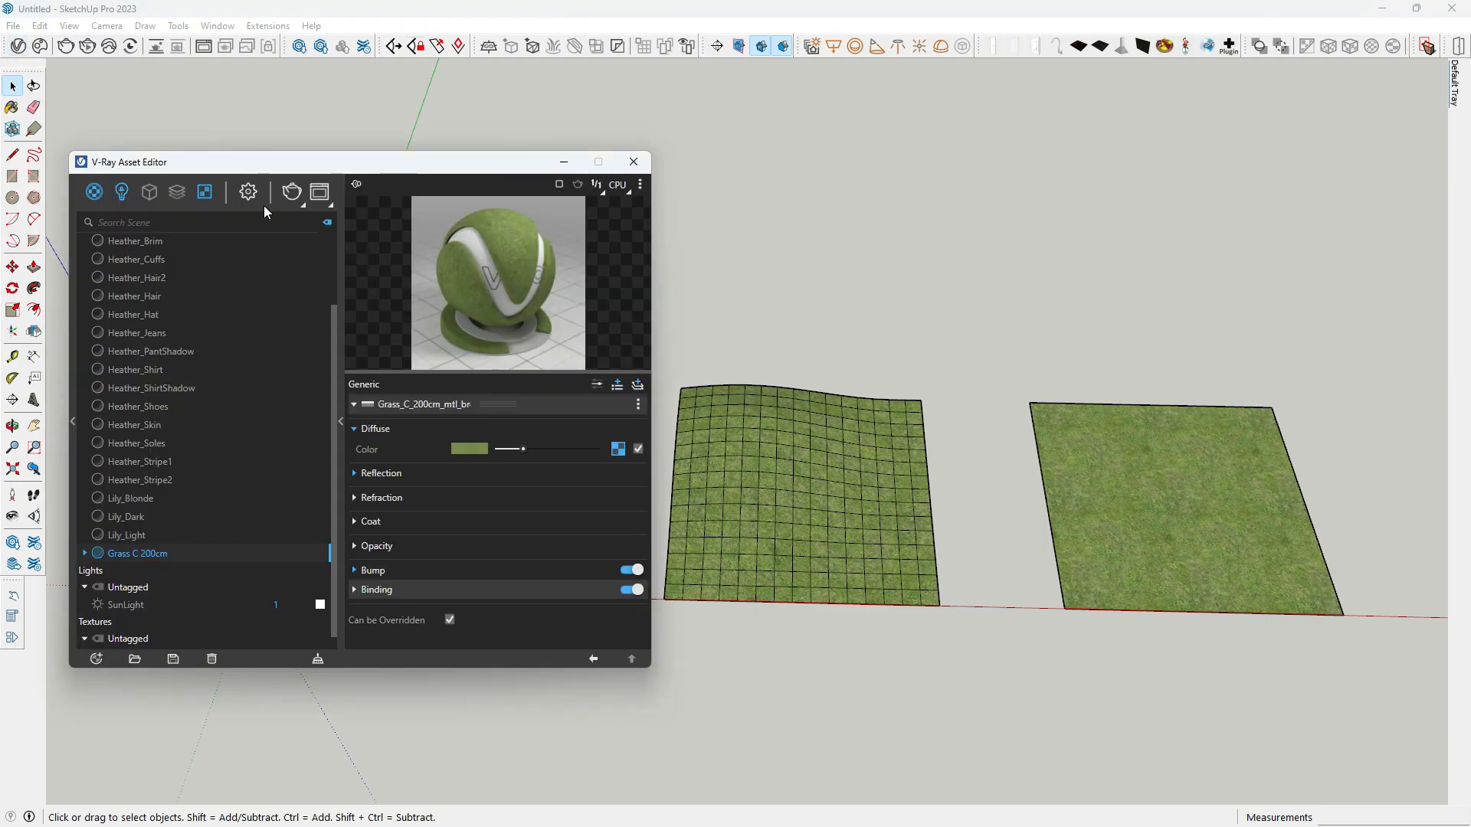
{"action": "left_click", "coordinate": [247, 192]}
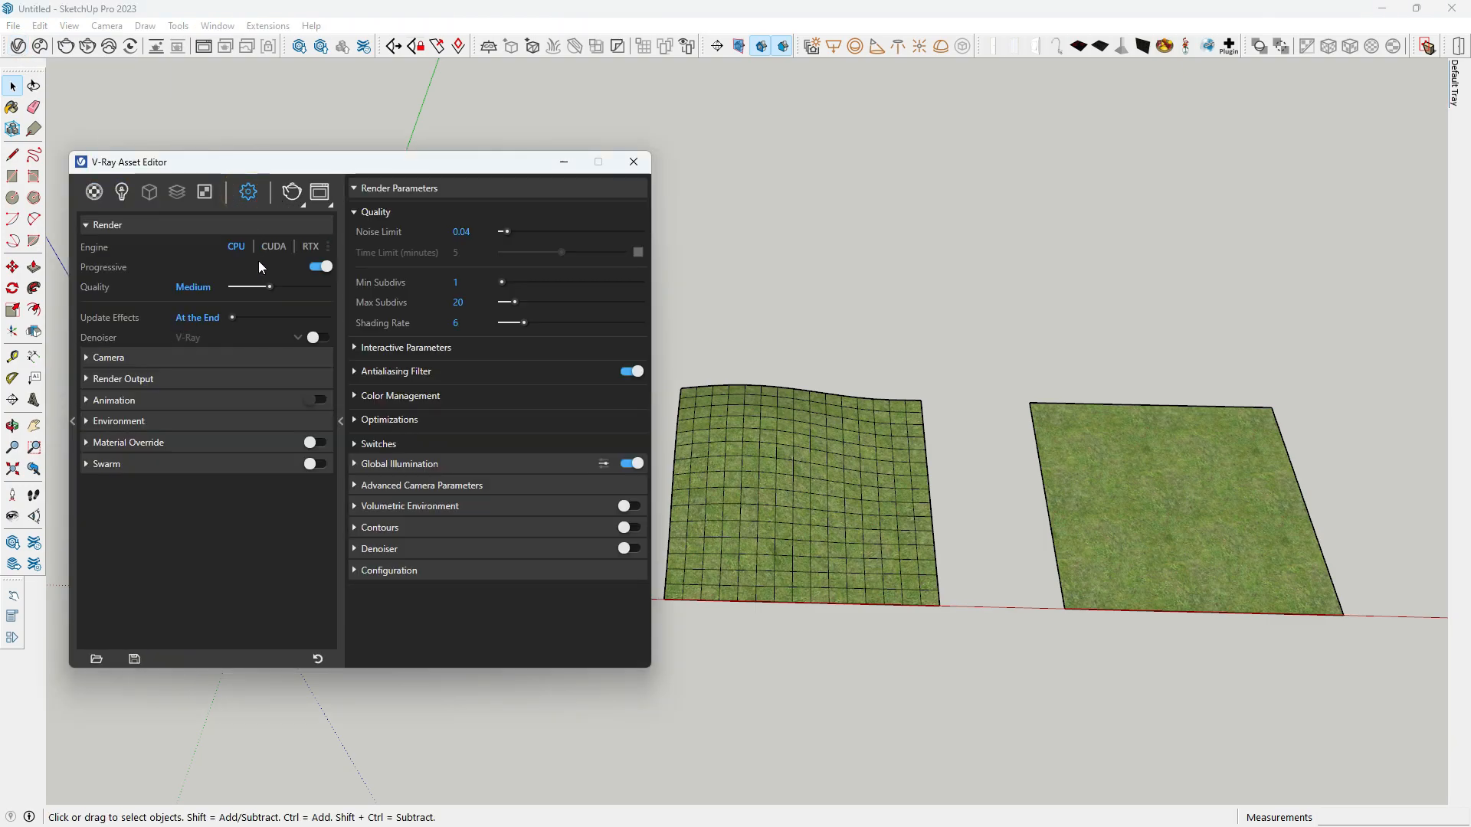
{"action": "left_click", "coordinate": [310, 246]}
{"action": "left_click", "coordinate": [188, 379]}
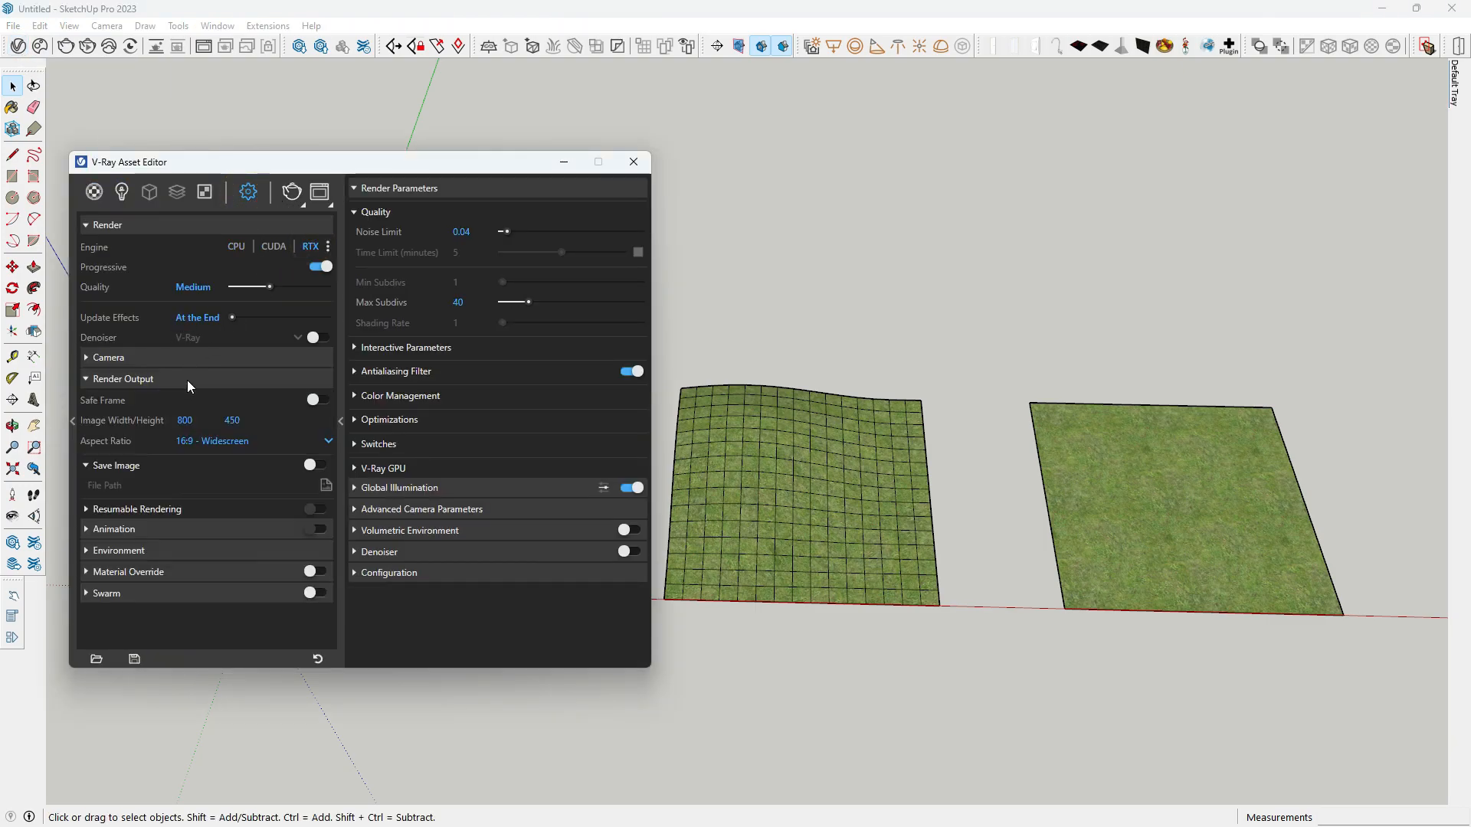
{"action": "left_click", "coordinate": [319, 338]}
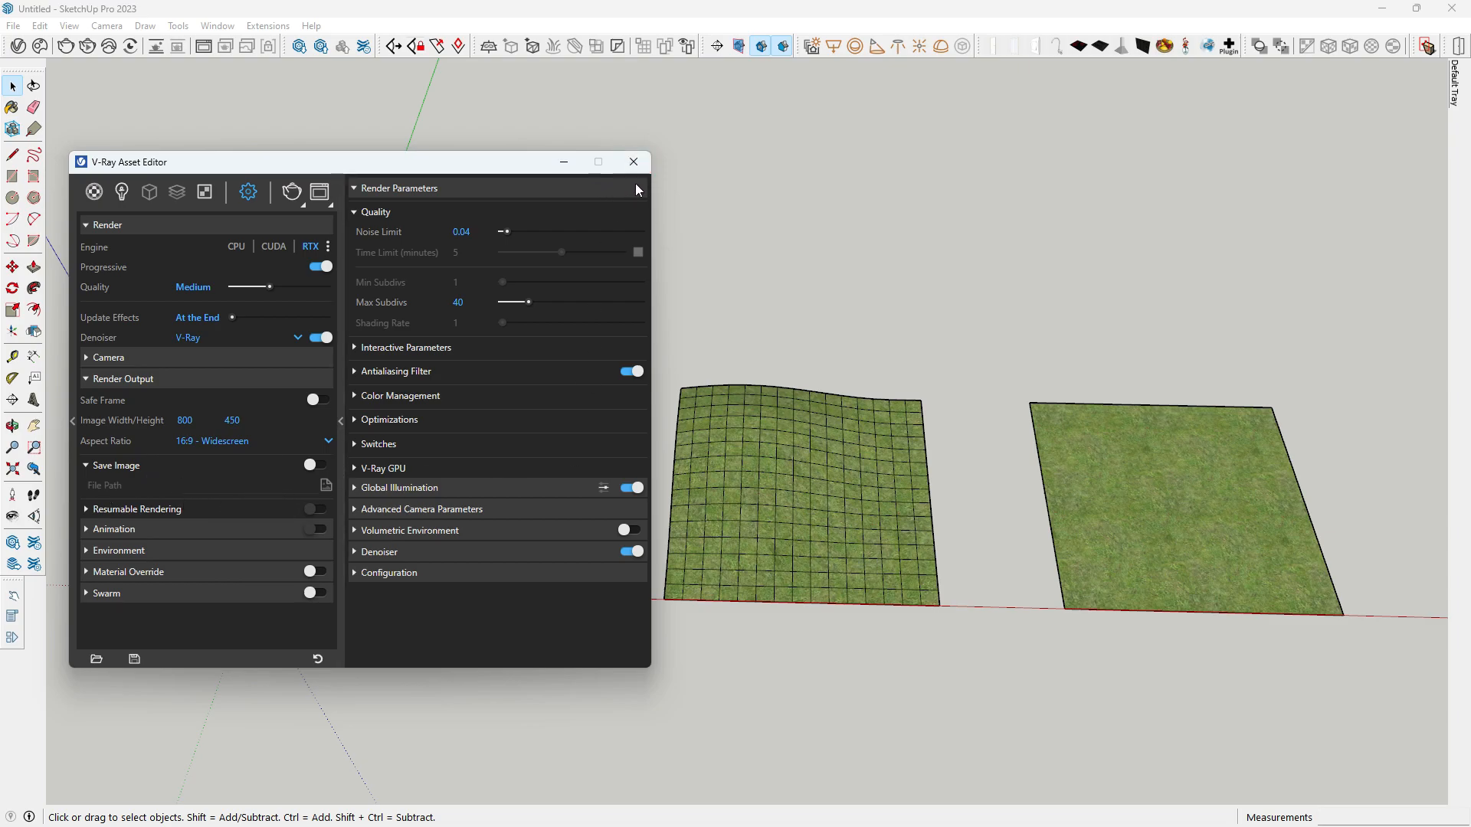
{"action": "left_click", "coordinate": [634, 161]}
- Run a V-Ray test render of the three grass surfaces from a low angle and close the frame buffer
{"action": "scroll", "coordinate": [912, 494], "scroll_direction": "up", "scroll_amount": 2}
{"action": "middle_click_drag", "start_coordinate": [907, 522], "coordinate": [884, 331]}
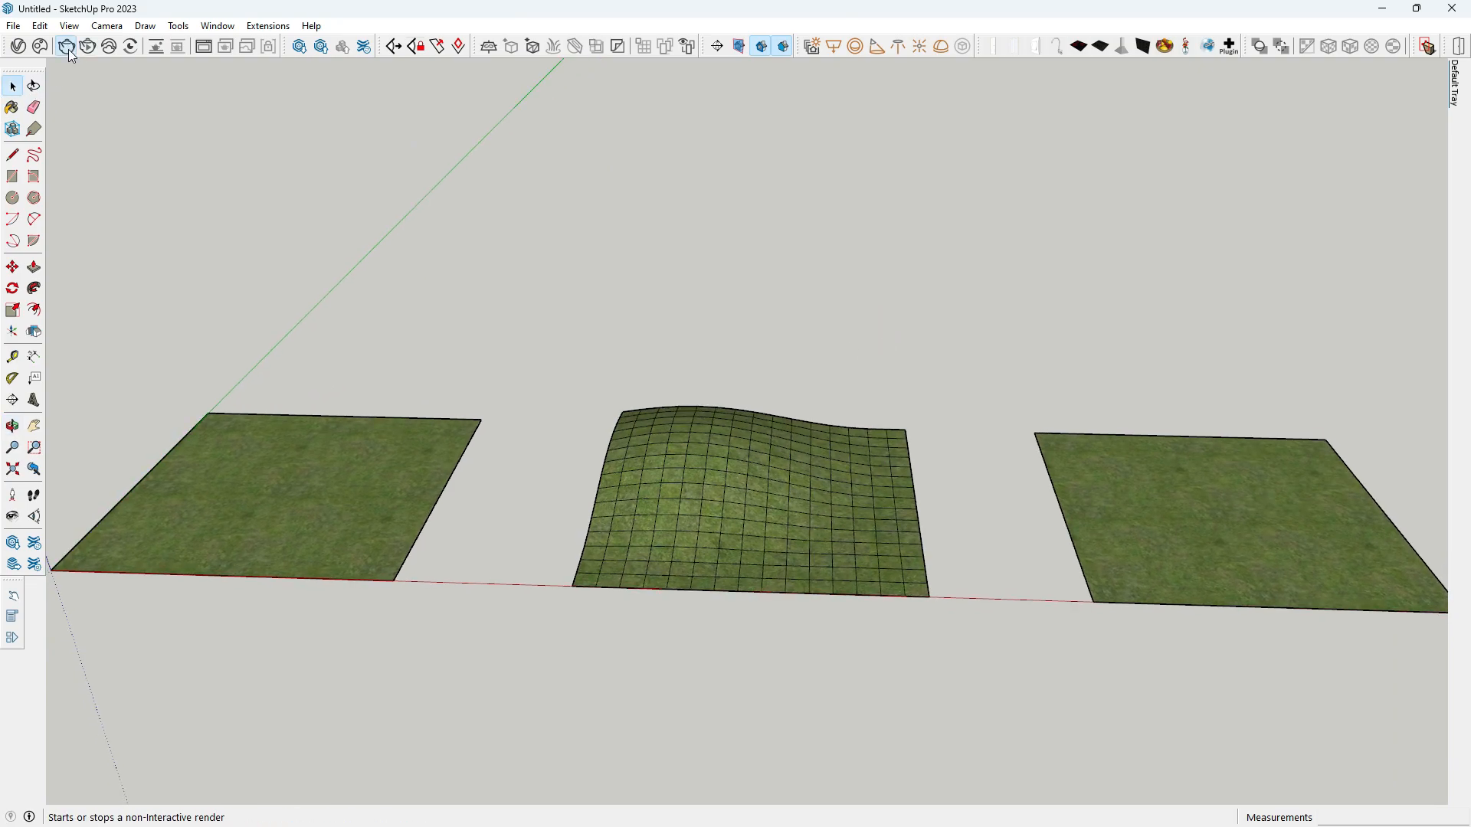
{"action": "left_click", "coordinate": [68, 49]}
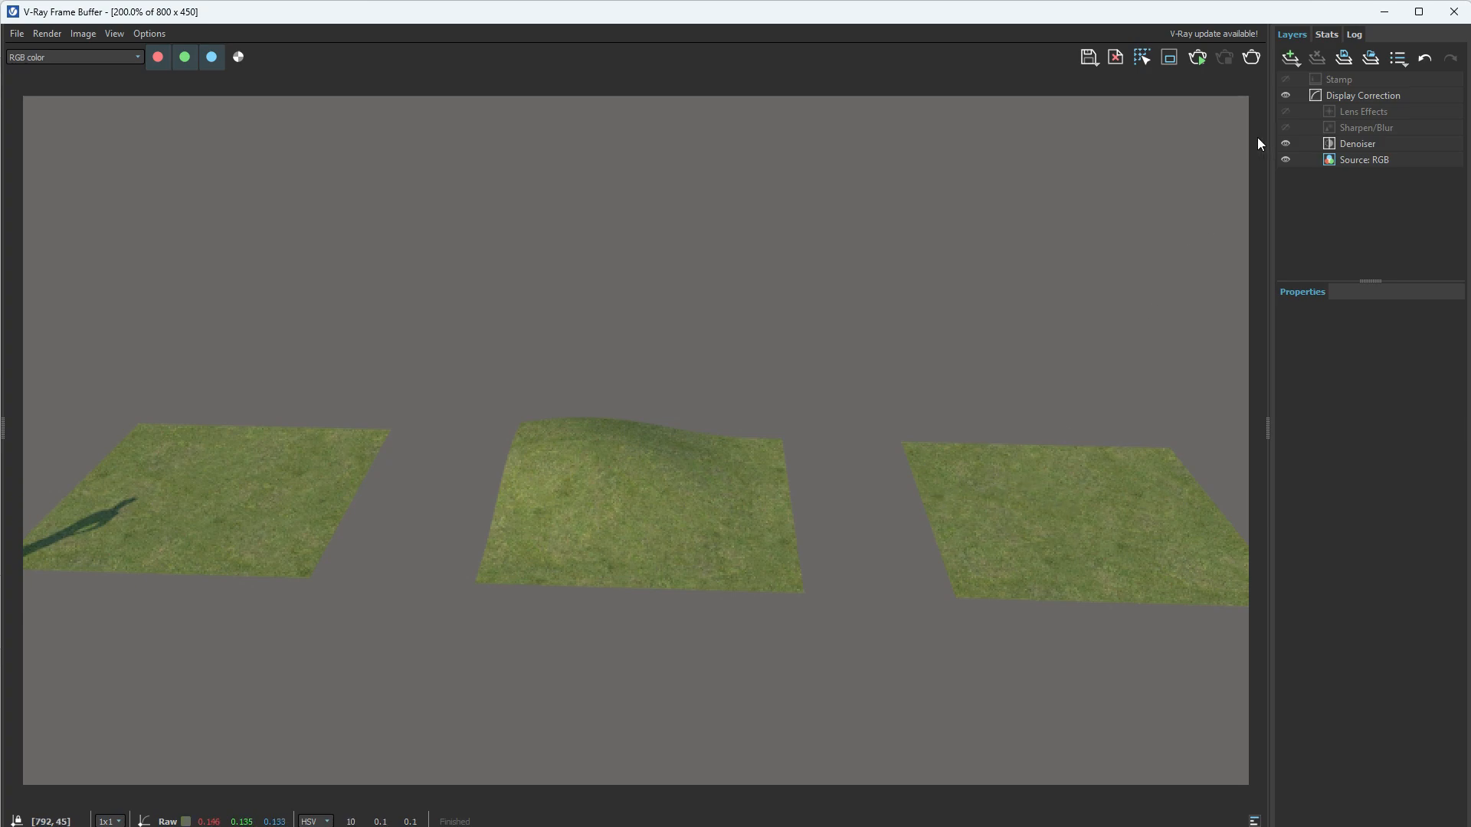
{"action": "left_click", "coordinate": [1453, 12]}
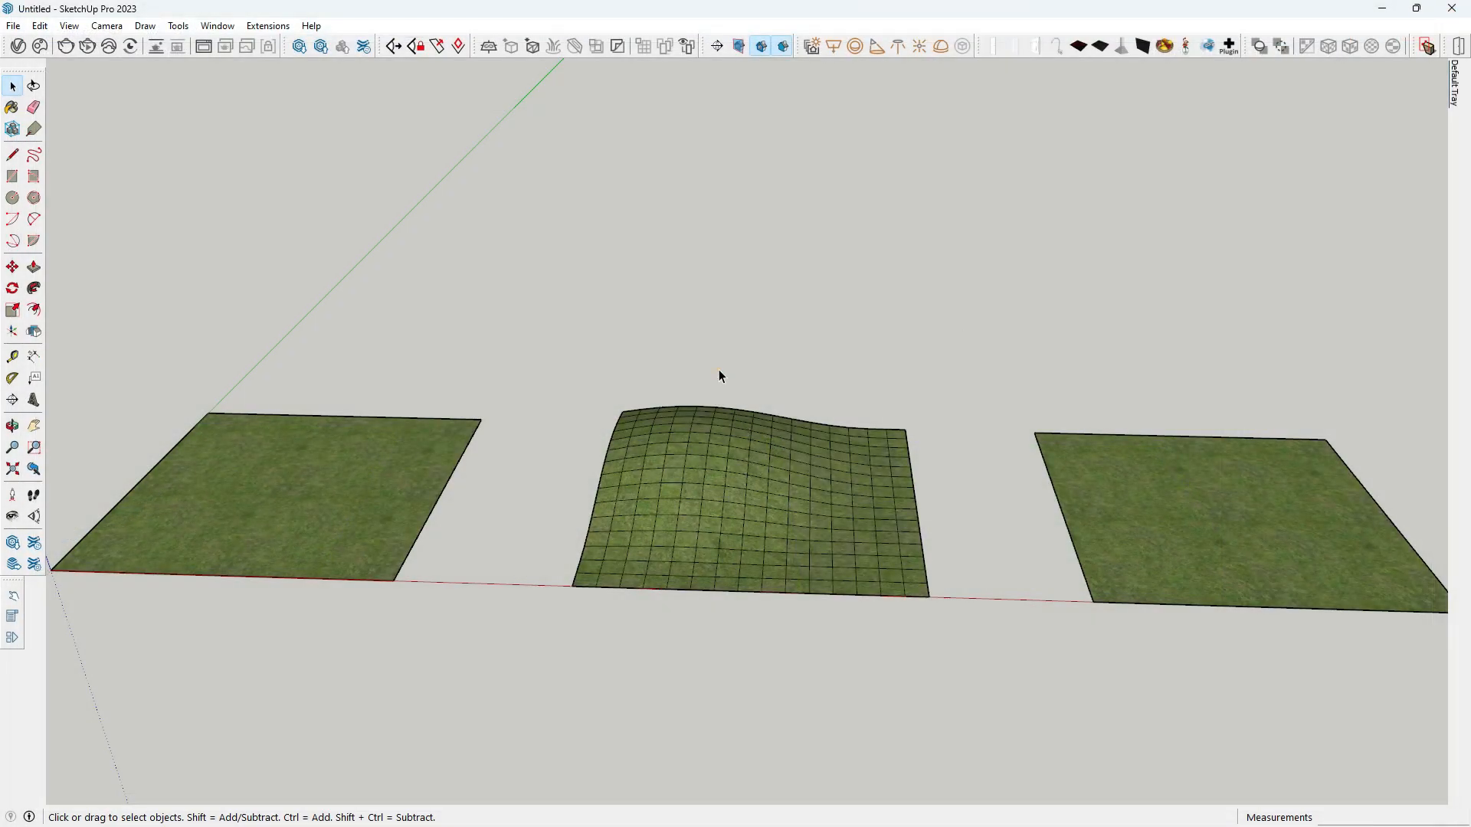
- Select the hilly grid group and detach the V-Ray object tools so they float over the model
{"action": "middle_click_drag", "start_coordinate": [554, 494], "coordinate": [568, 511]}
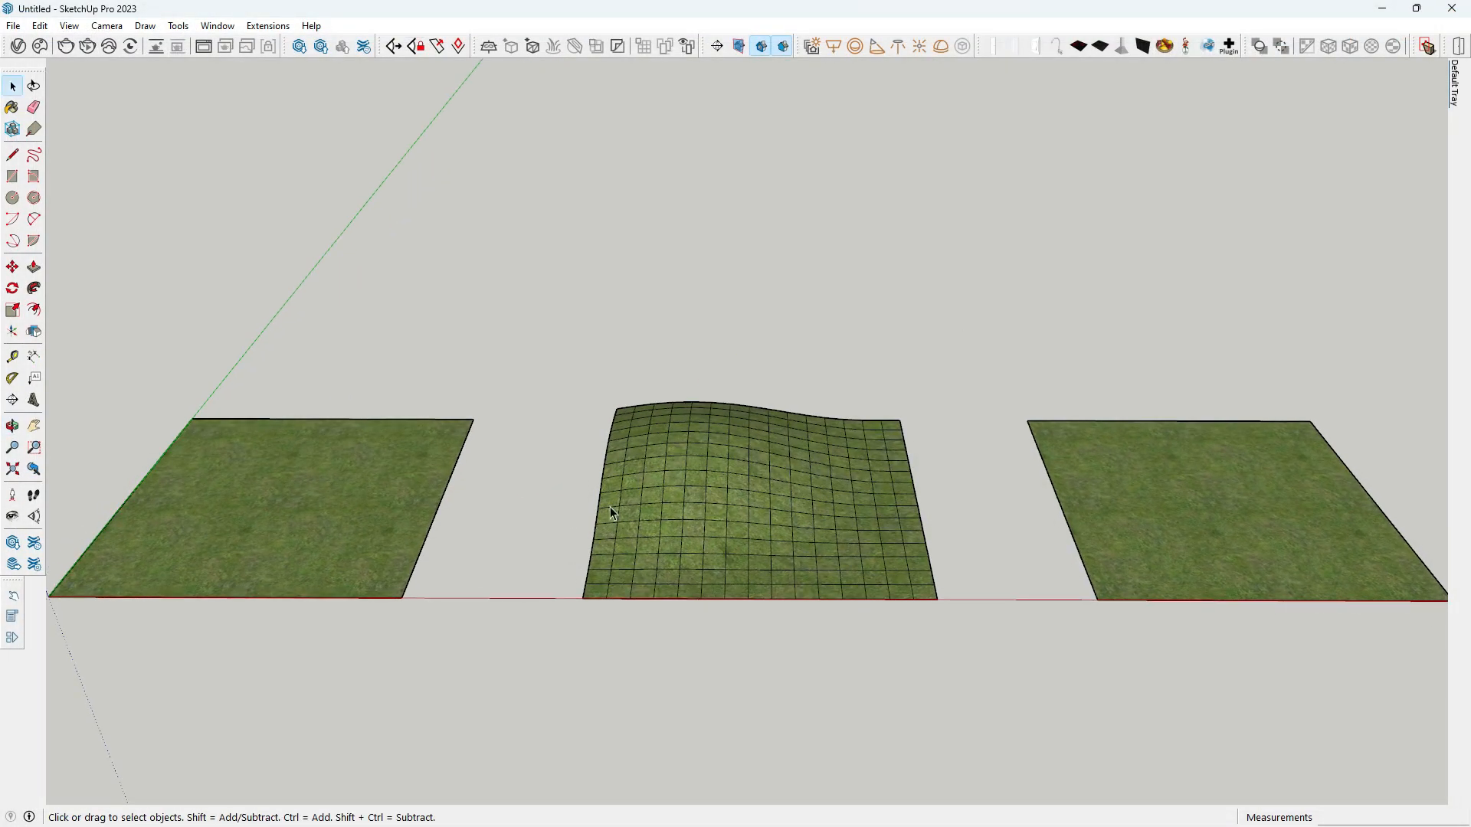
{"action": "left_click", "coordinate": [701, 529]}
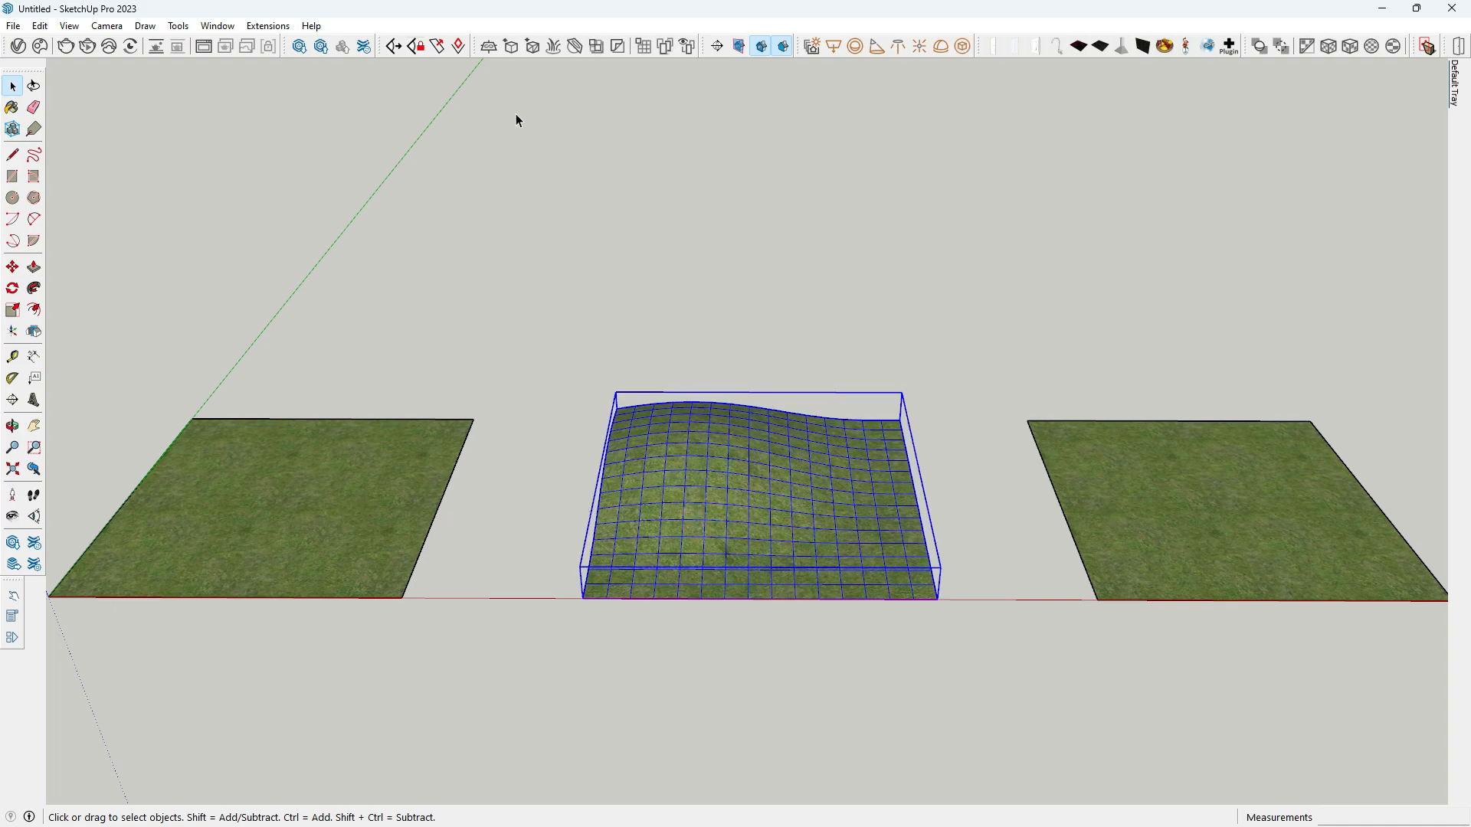
{"action": "left_click_drag", "start_coordinate": [476, 50], "coordinate": [536, 137]}
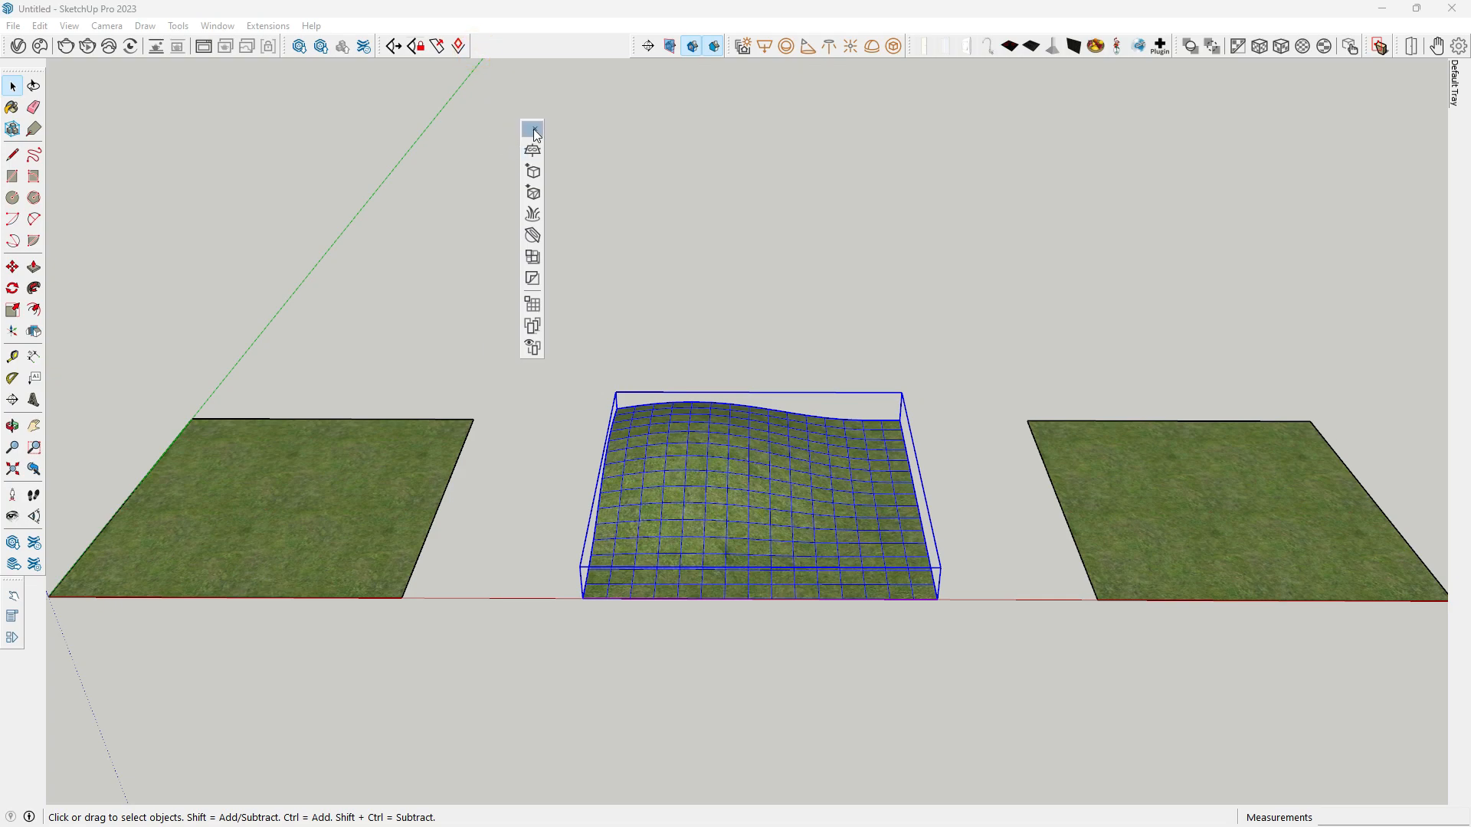
{"action": "right_click", "coordinate": [537, 134]}
{"action": "left_click", "coordinate": [548, 696]}
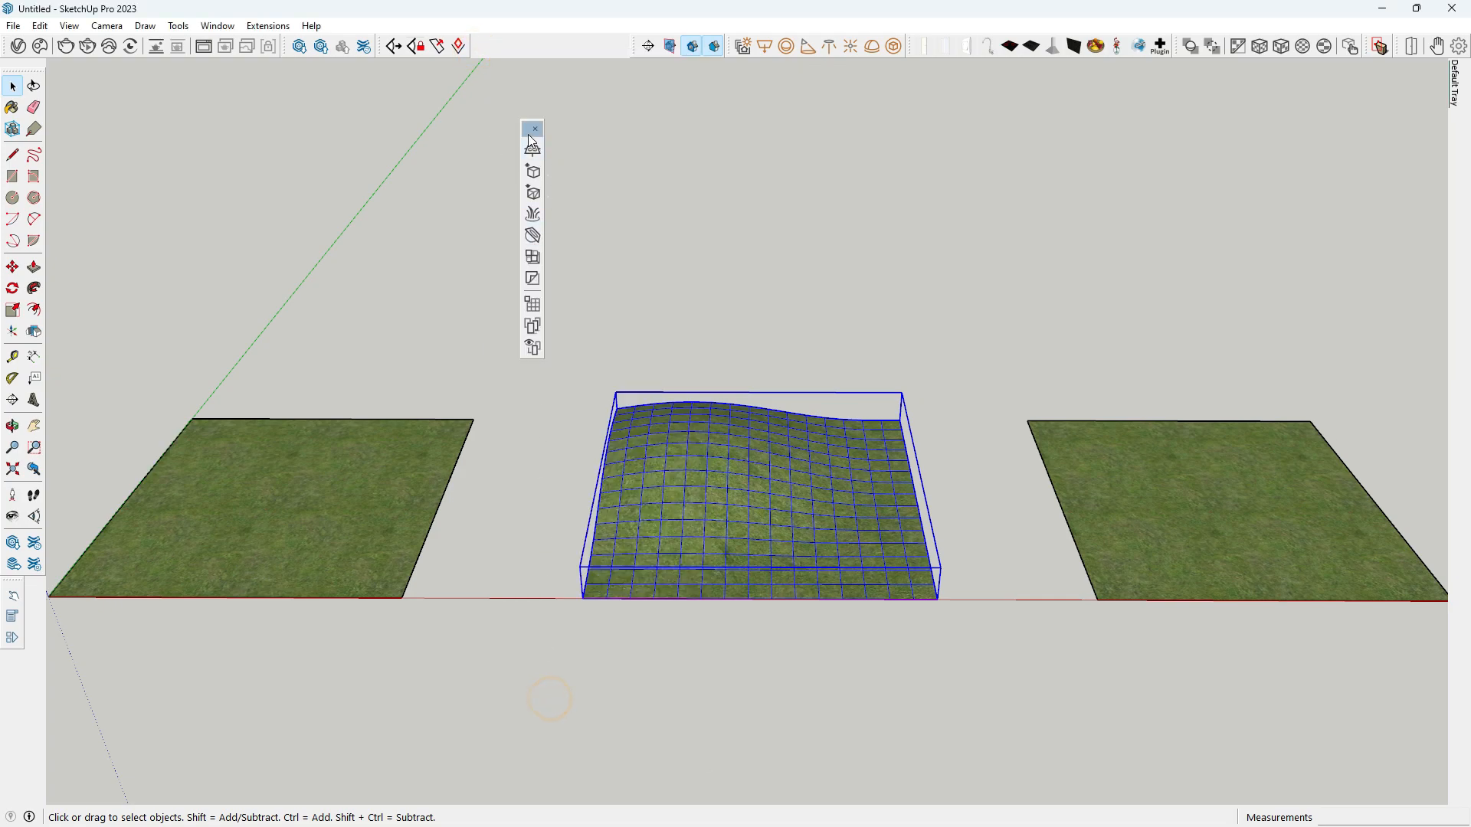
{"action": "left_click_drag", "start_coordinate": [522, 129], "coordinate": [495, 134]}
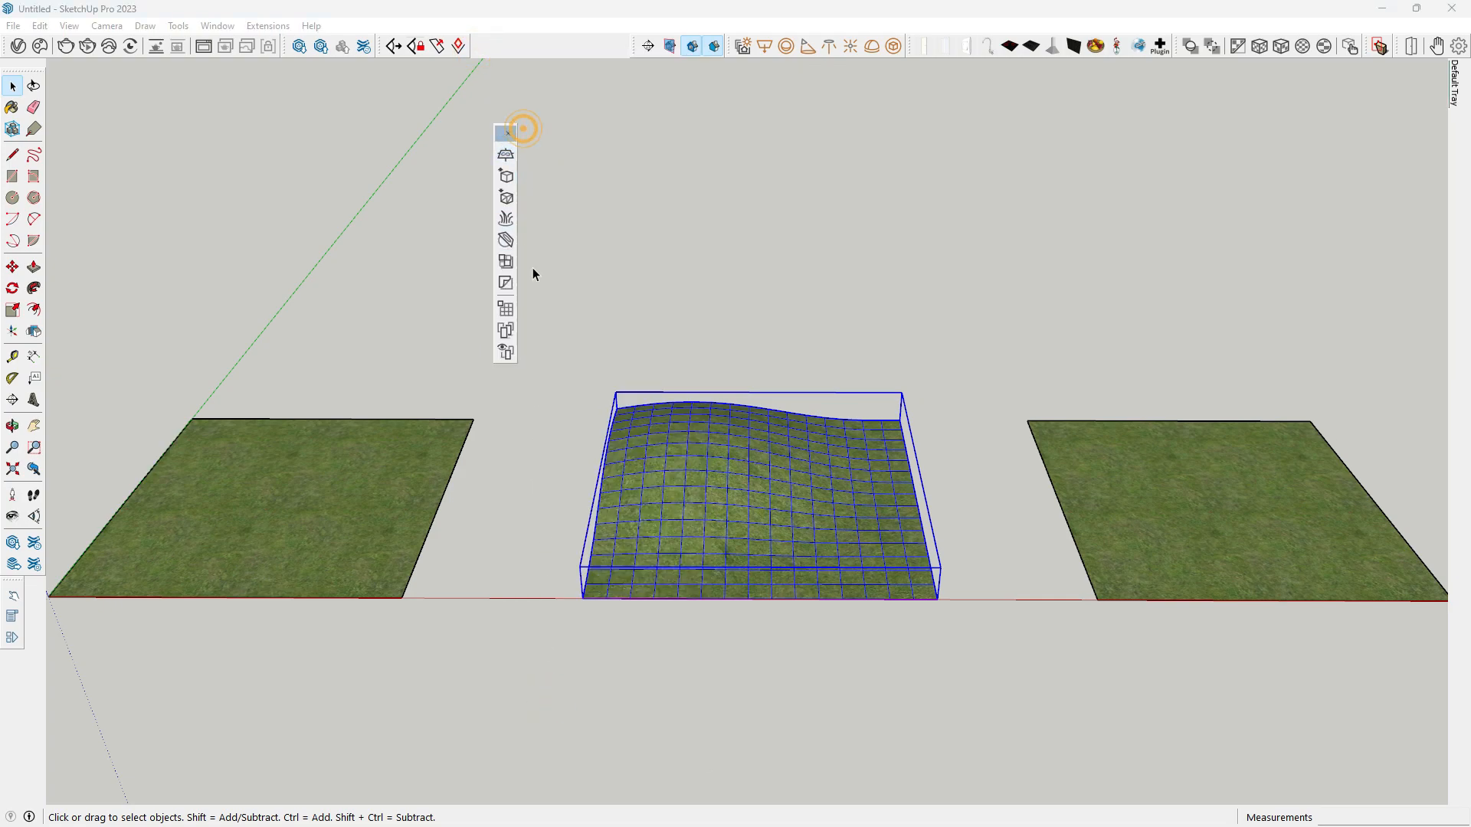
{"action": "left_click", "coordinate": [637, 171]}
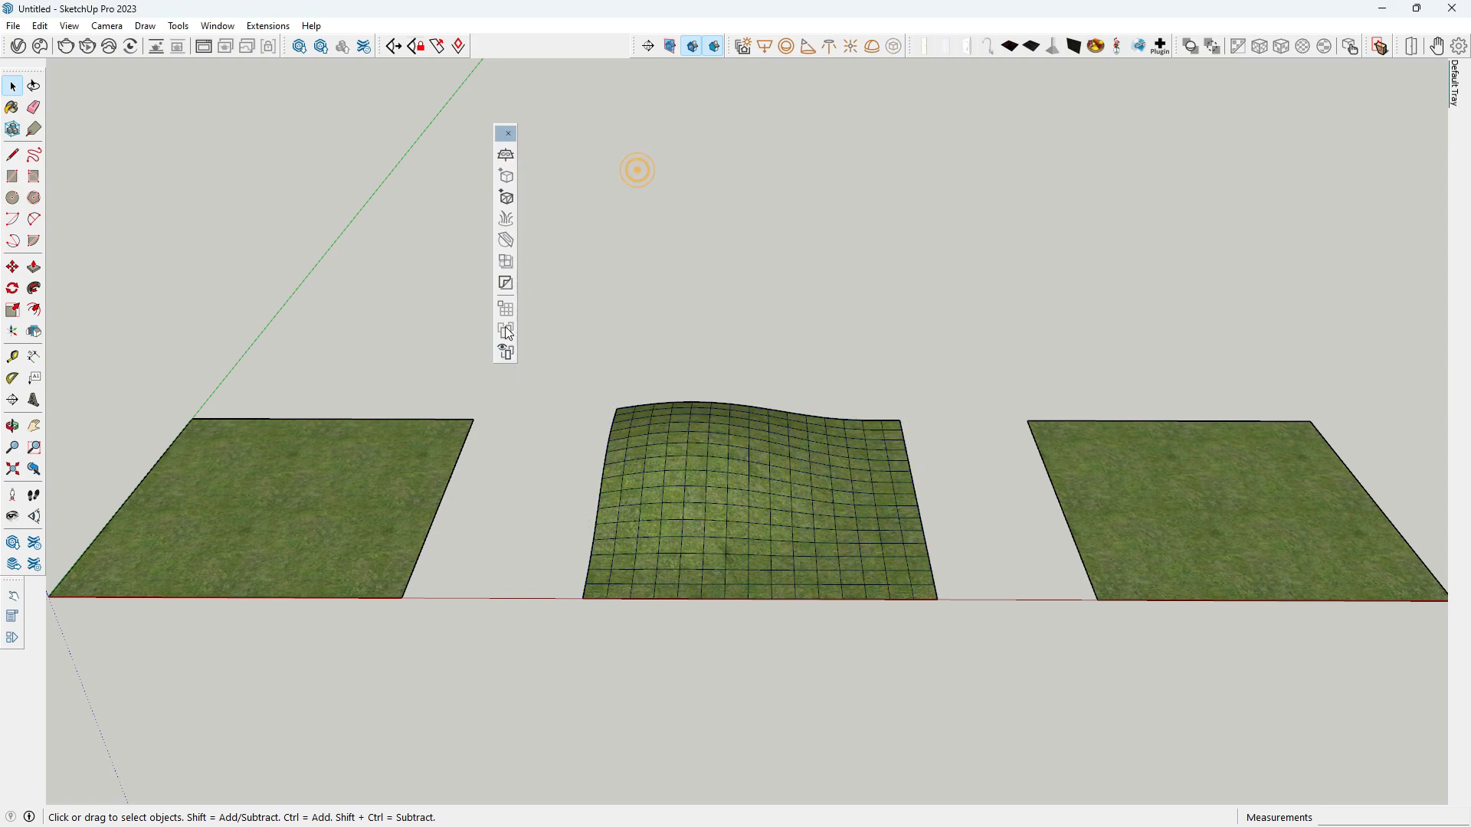
{"action": "left_click", "coordinate": [704, 479]}
{"action": "left_click", "coordinate": [385, 491]}
{"action": "scroll", "coordinate": [873, 499], "scroll_direction": "down", "scroll_amount": 2}
{"action": "left_click", "coordinate": [1066, 481]}
- Explode the flat grass group nearest the origin and clear the selection
{"action": "right_click", "coordinate": [395, 508]}
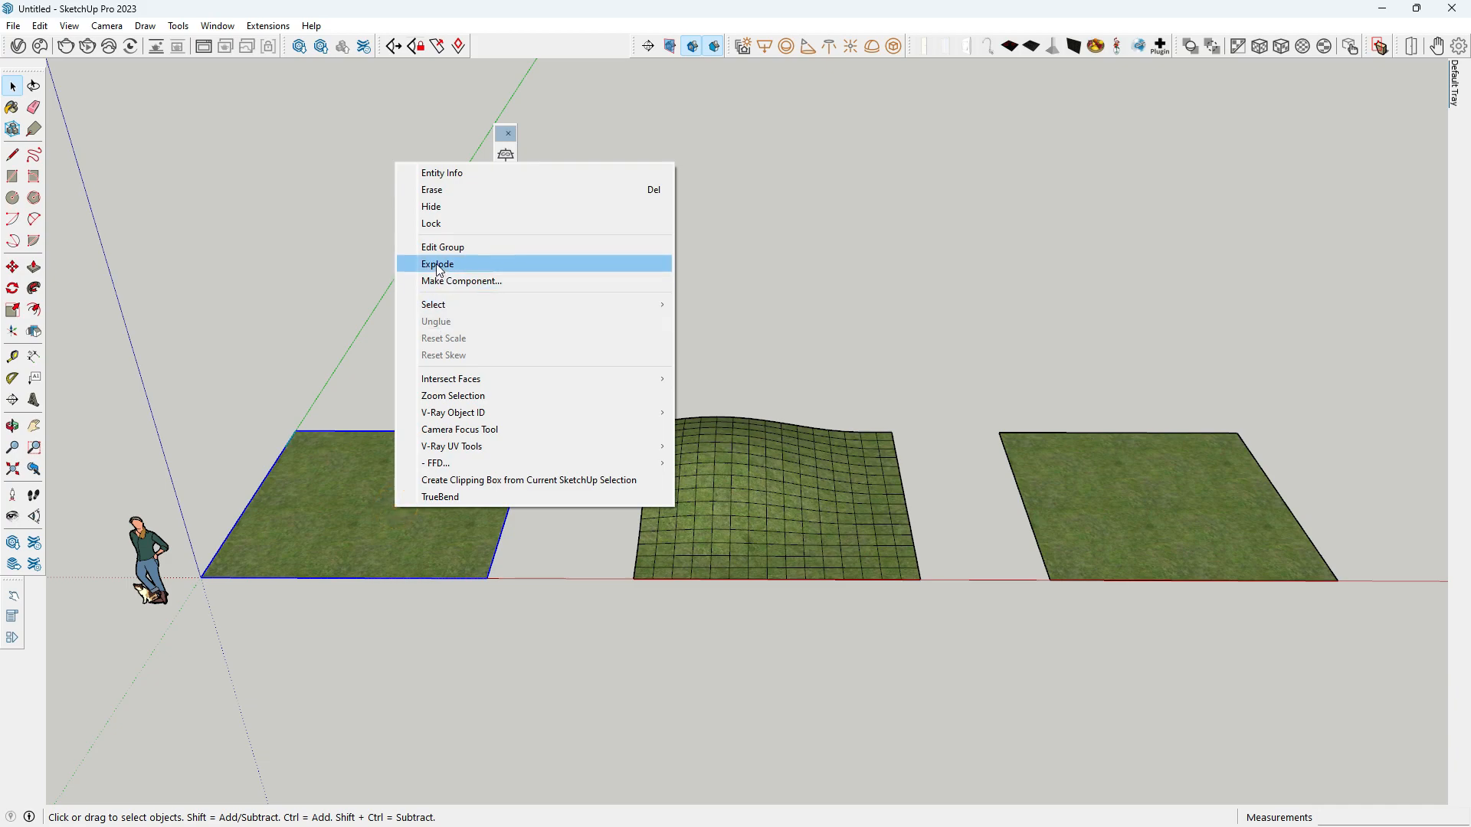
{"action": "left_click", "coordinate": [440, 264]}
{"action": "left_click", "coordinate": [368, 504]}
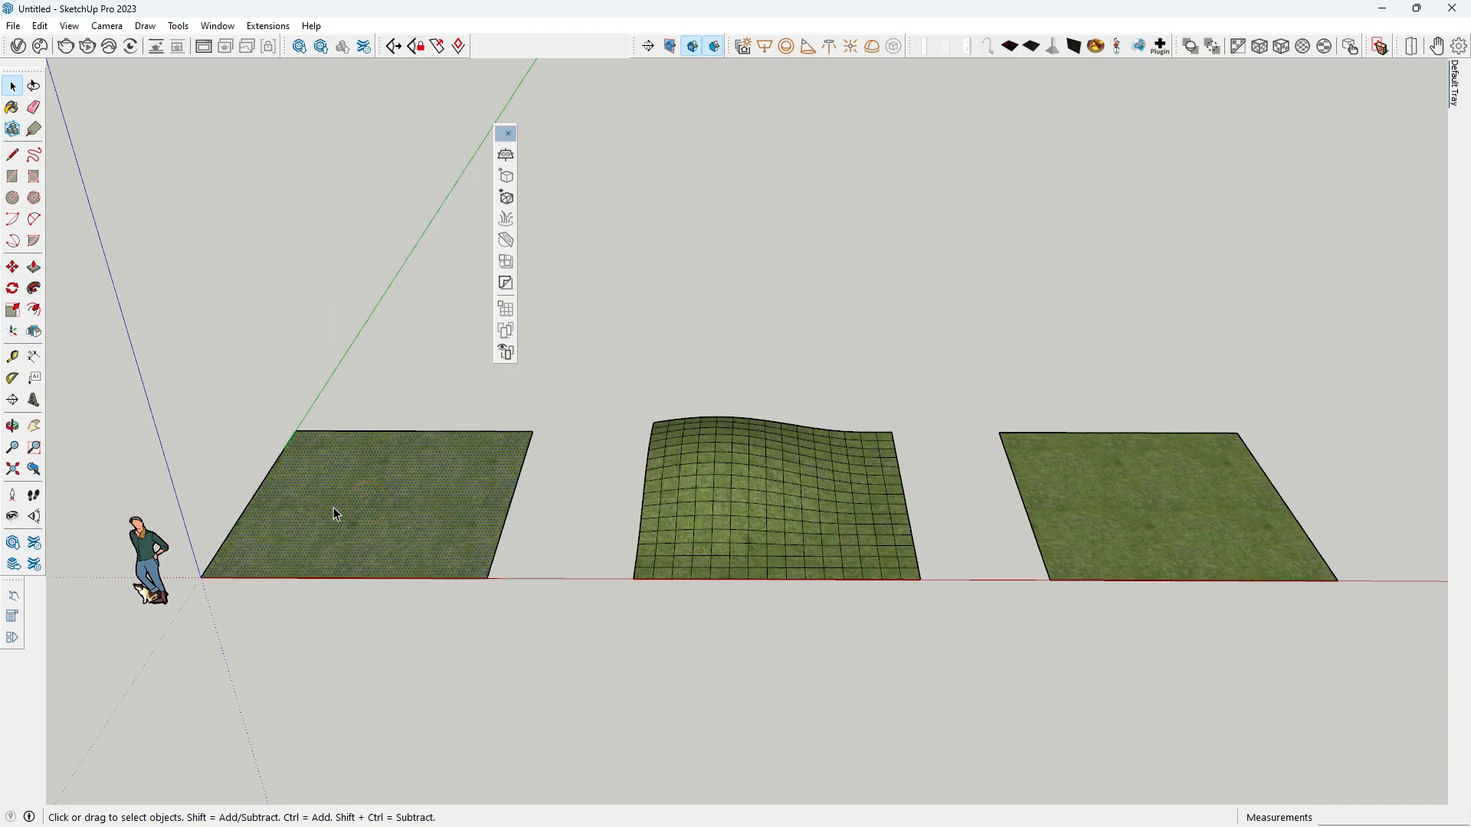
{"action": "left_click", "coordinate": [392, 481]}
{"action": "left_click", "coordinate": [510, 379]}
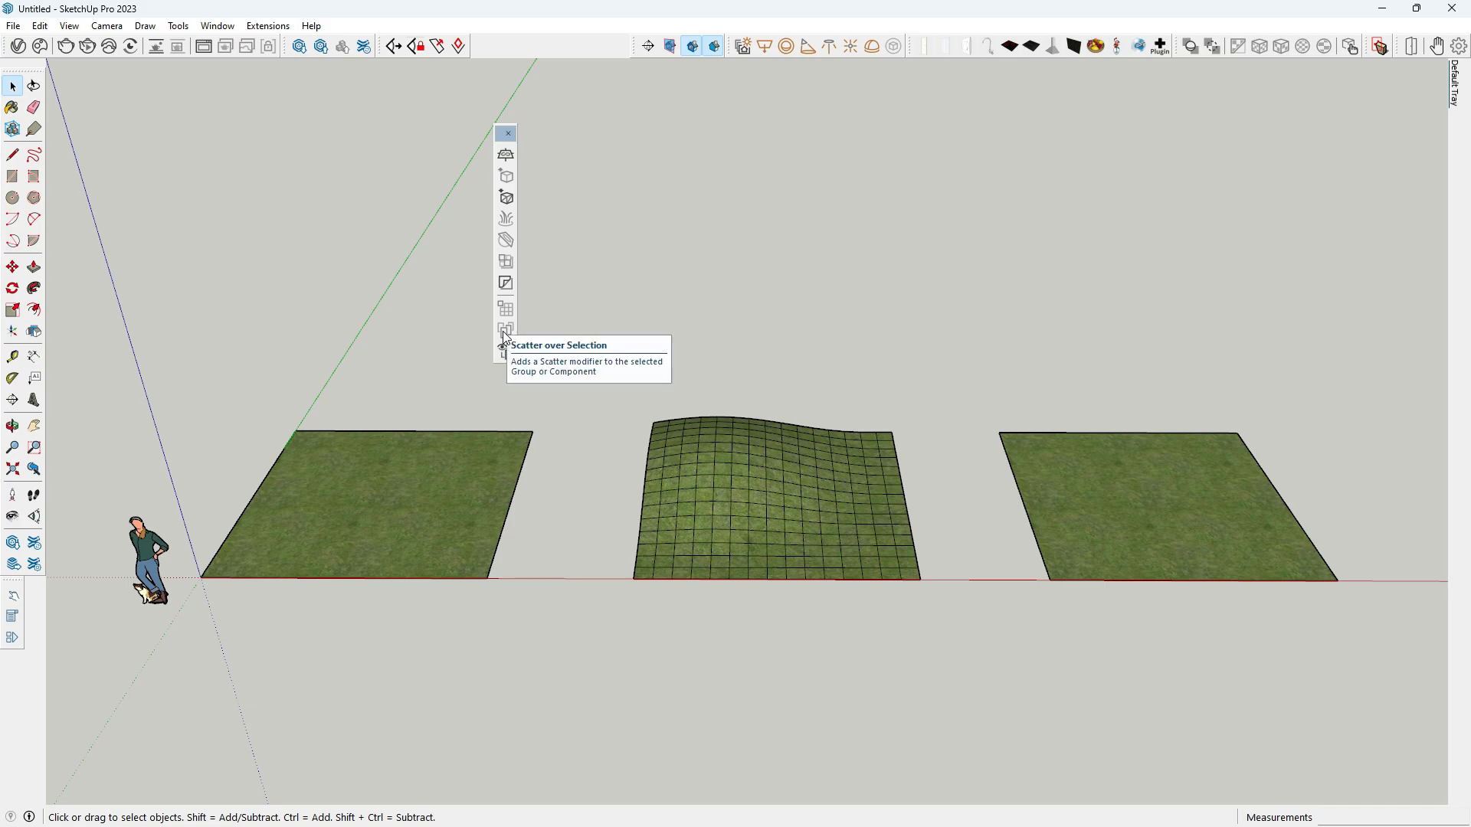
{"action": "left_click", "coordinate": [774, 472]}
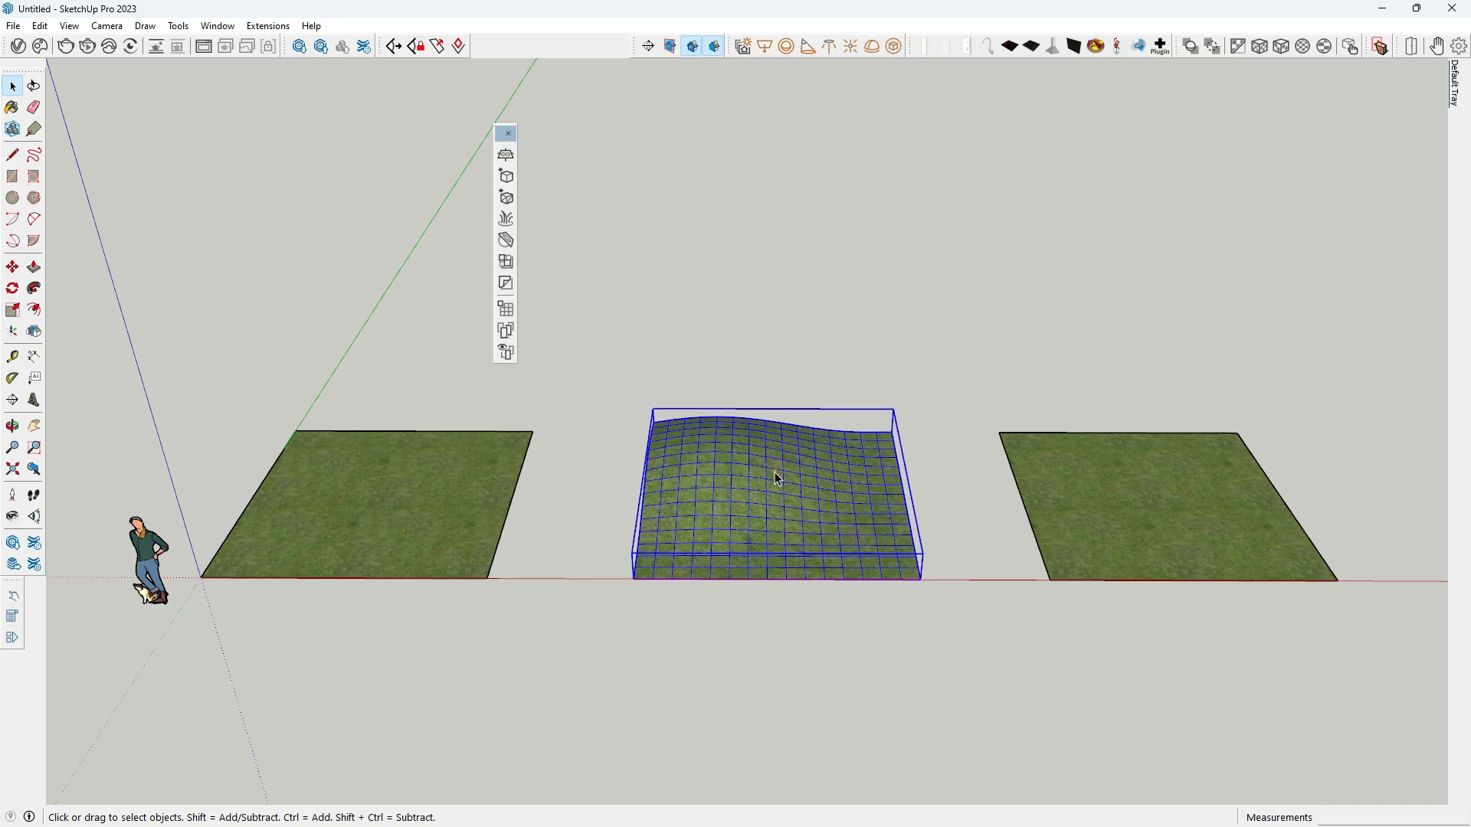
{"action": "left_click", "coordinate": [1072, 520]}
{"action": "left_click", "coordinate": [664, 353]}
{"action": "left_click", "coordinate": [727, 490]}
{"action": "left_click", "coordinate": [741, 370]}
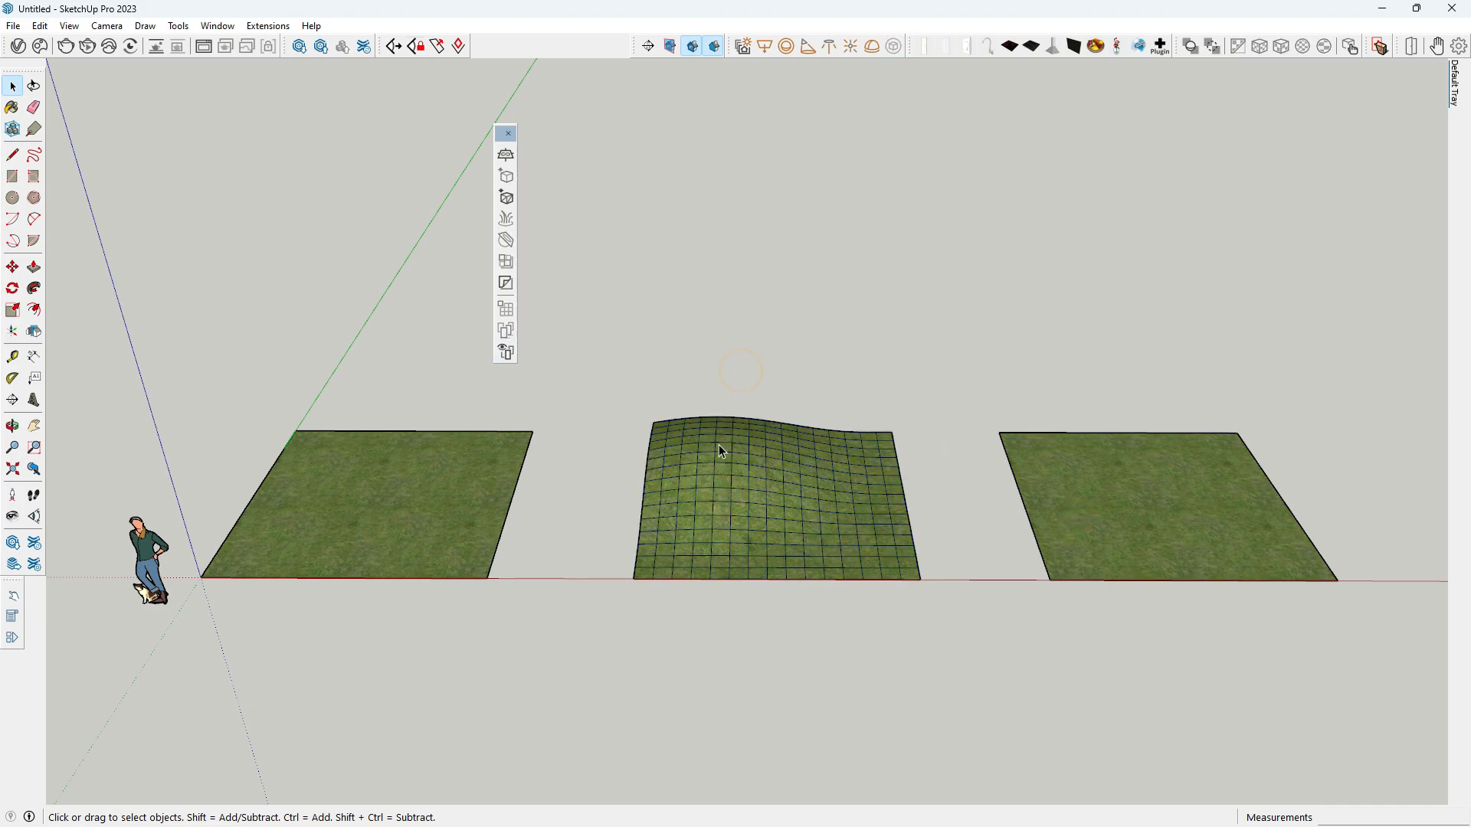
{"action": "left_click", "coordinate": [387, 508]}
{"action": "left_click", "coordinate": [575, 509]}
- Add a V-Ray Scatter modifier to the hilly grid group
{"action": "left_click", "coordinate": [745, 518]}
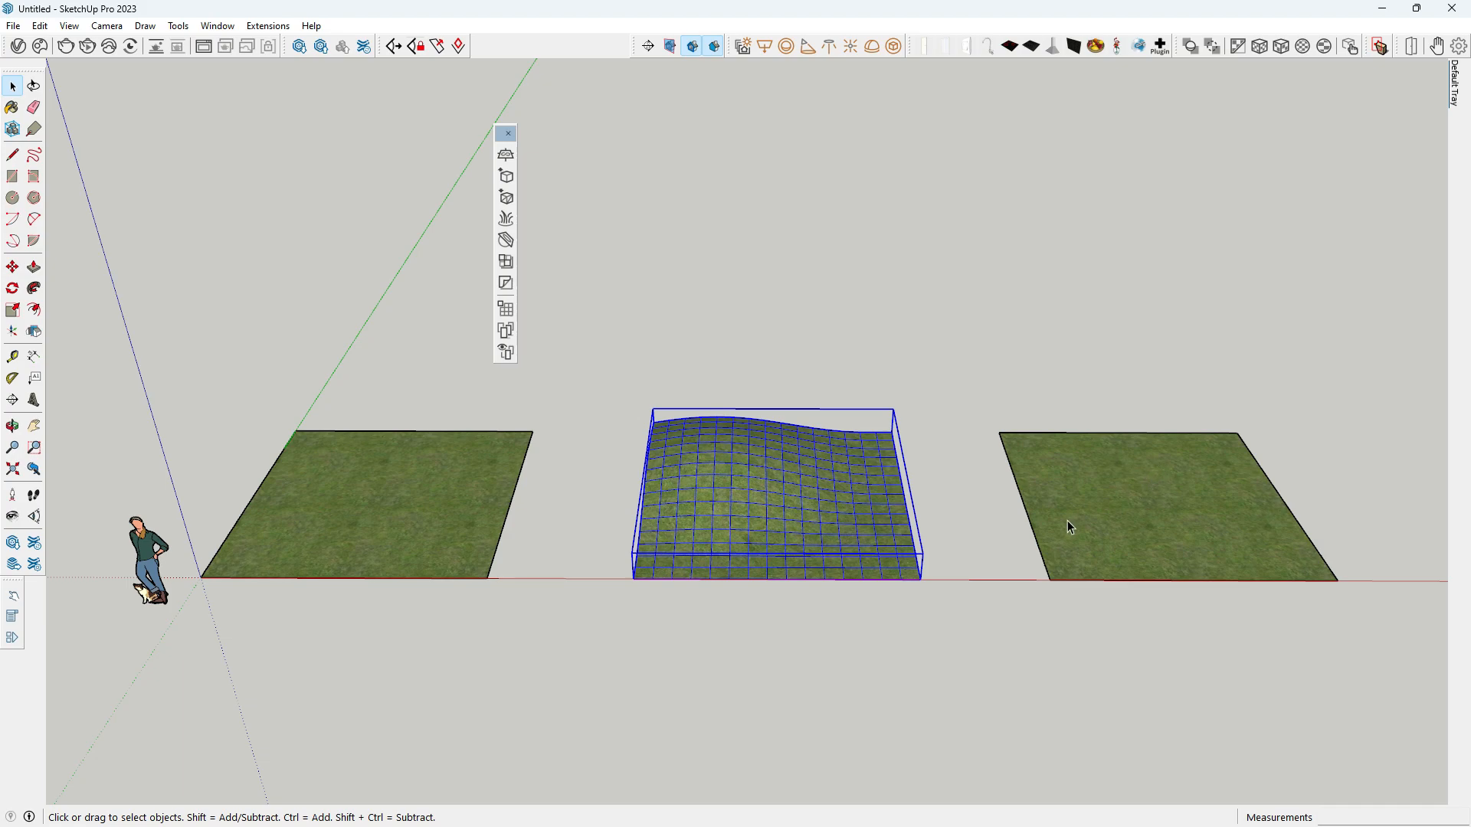
{"action": "scroll", "coordinate": [498, 517], "scroll_direction": "down", "scroll_amount": 4}
{"action": "scroll", "coordinate": [707, 526], "scroll_direction": "up", "scroll_amount": 6}
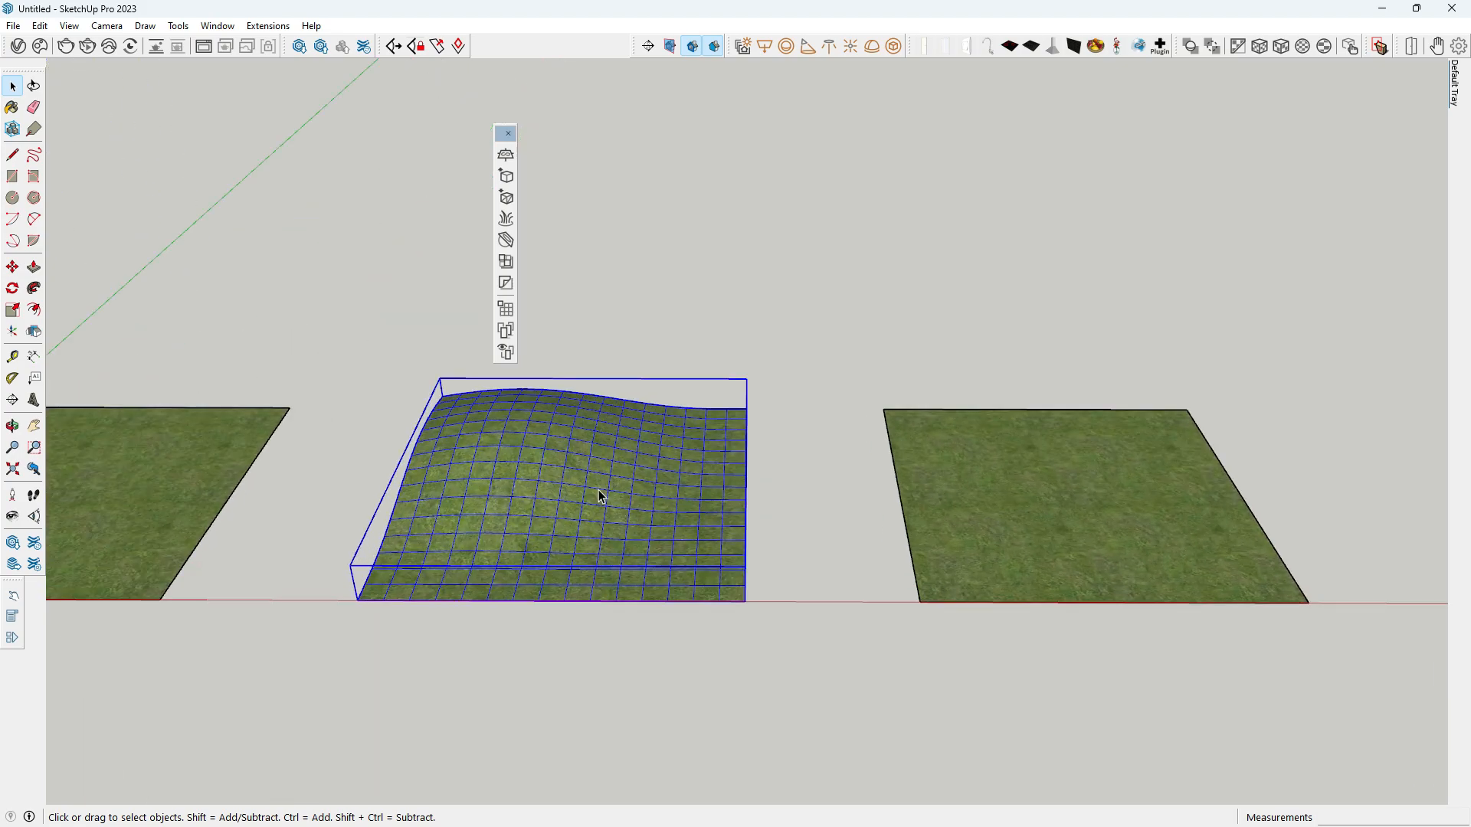
{"action": "left_click", "coordinate": [585, 484]}
{"action": "left_click", "coordinate": [505, 351]}
{"action": "middle_click_drag", "start_coordinate": [628, 568], "coordinate": [534, 547]}
{"action": "scroll", "coordinate": [506, 528], "scroll_direction": "up", "scroll_amount": 2}
{"action": "scroll", "coordinate": [459, 533], "scroll_direction": "down", "scroll_amount": 3}
{"action": "left_click", "coordinate": [12, 85]}
{"action": "left_click", "coordinate": [286, 349]}
{"action": "middle_click_drag", "start_coordinate": [286, 349], "coordinate": [470, 535]}
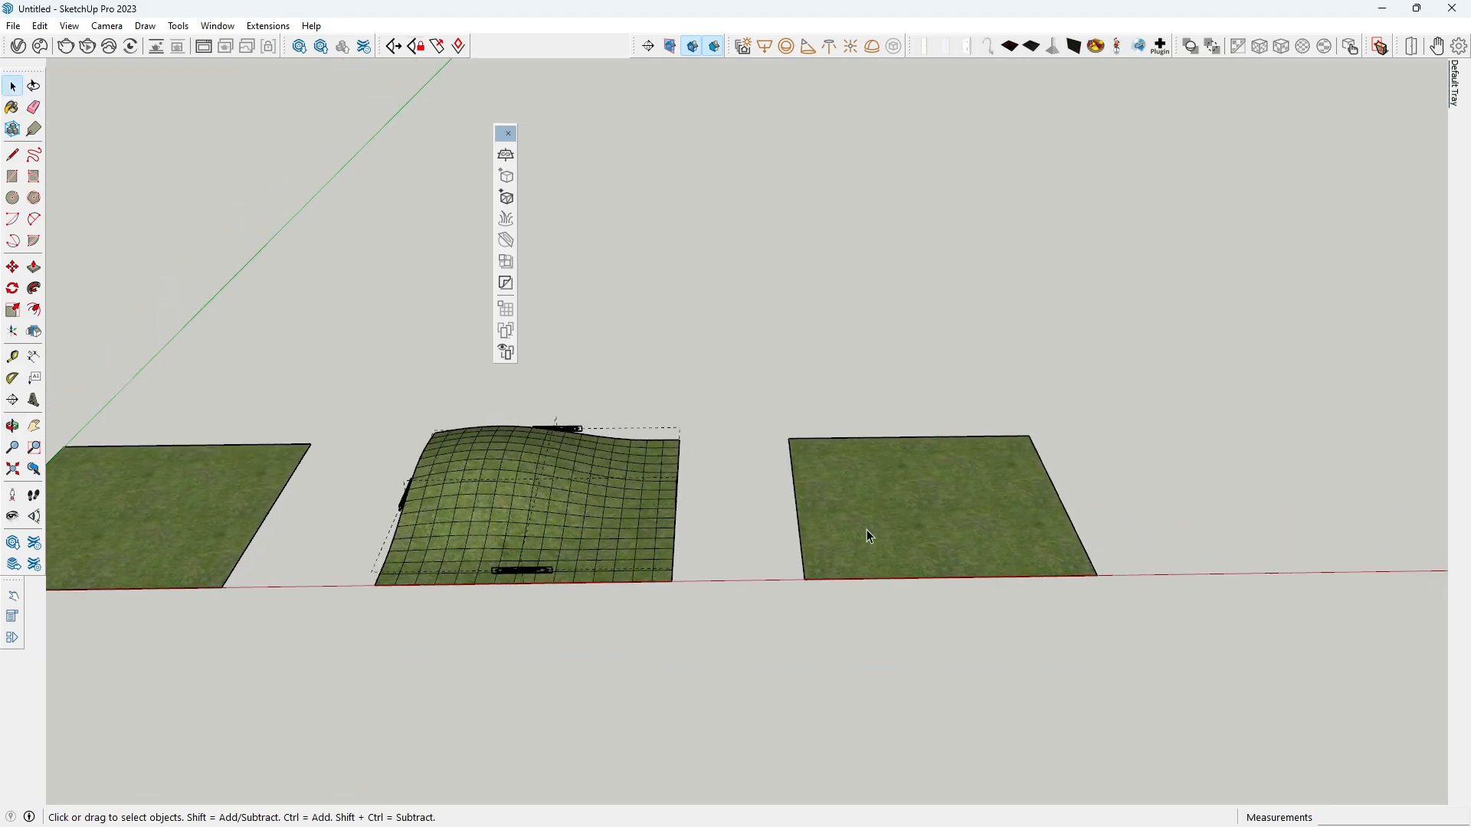
- Add a V-Ray Scatter modifier to the flat grass group beyond the hill, and dock the floating V-Ray object tools again
{"action": "left_click", "coordinate": [902, 527]}
{"action": "scroll", "coordinate": [919, 528], "scroll_direction": "up", "scroll_amount": 1}
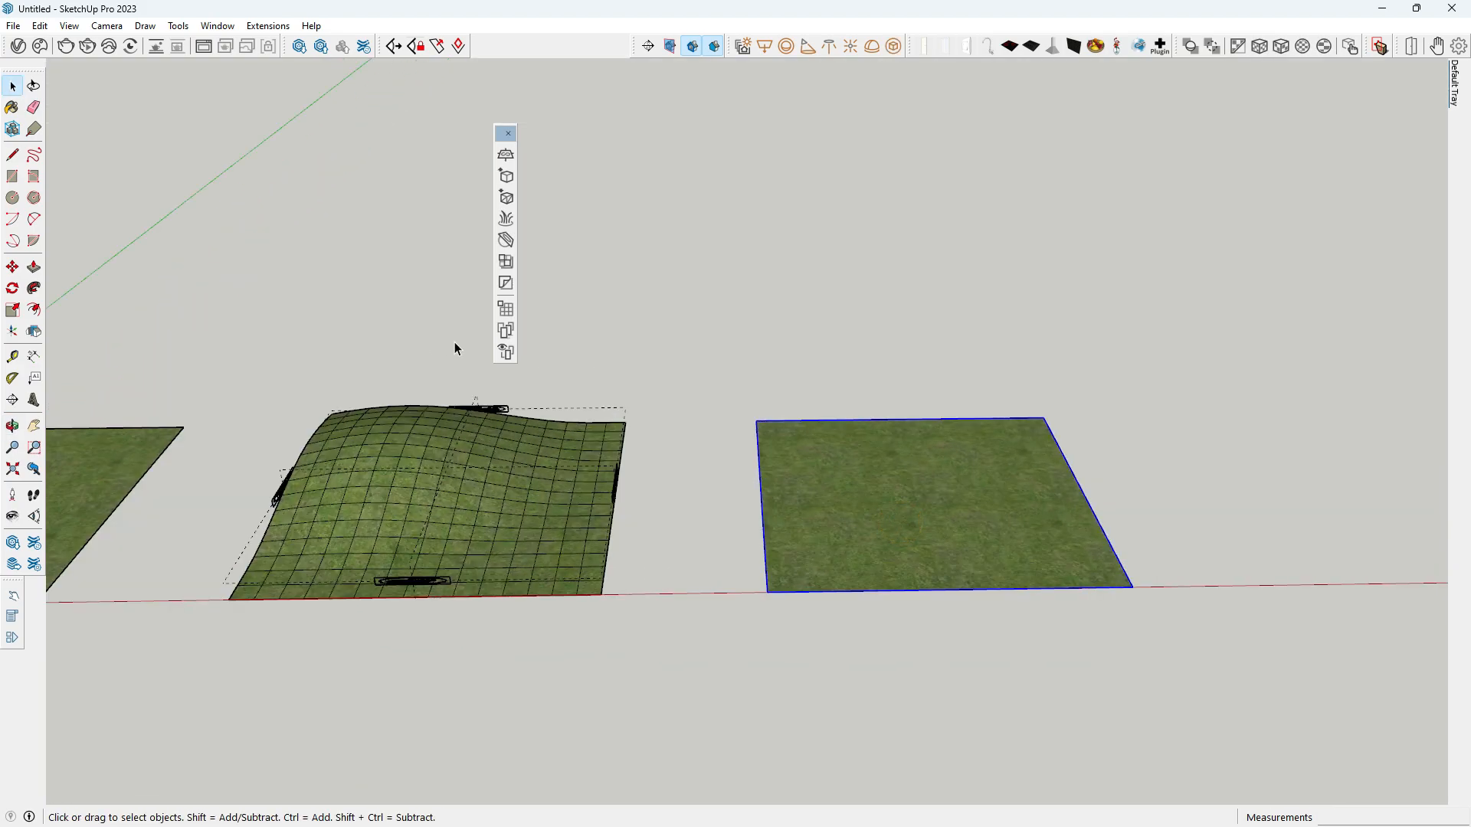
{"action": "left_click", "coordinate": [738, 371]}
{"action": "middle_click_drag", "start_coordinate": [738, 371], "coordinate": [614, 529]}
{"action": "scroll", "coordinate": [919, 505], "scroll_direction": "up", "scroll_amount": 3}
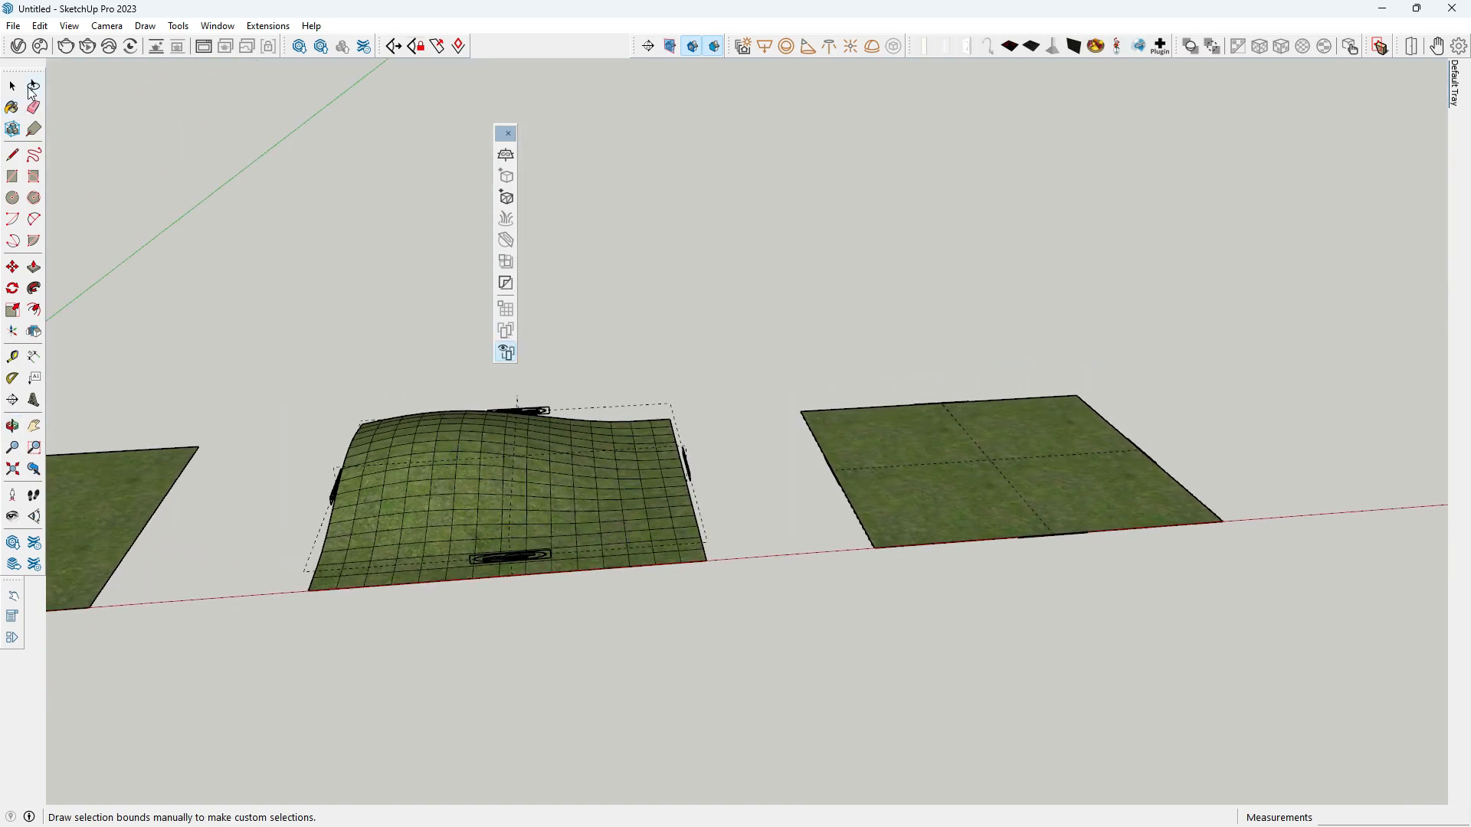
{"action": "left_click_drag", "start_coordinate": [506, 134], "coordinate": [494, 48]}
- Download Field Grass 009 from Chaos Cosmos, import it and place one clump in front of the hilly surface
{"action": "left_click", "coordinate": [40, 47]}
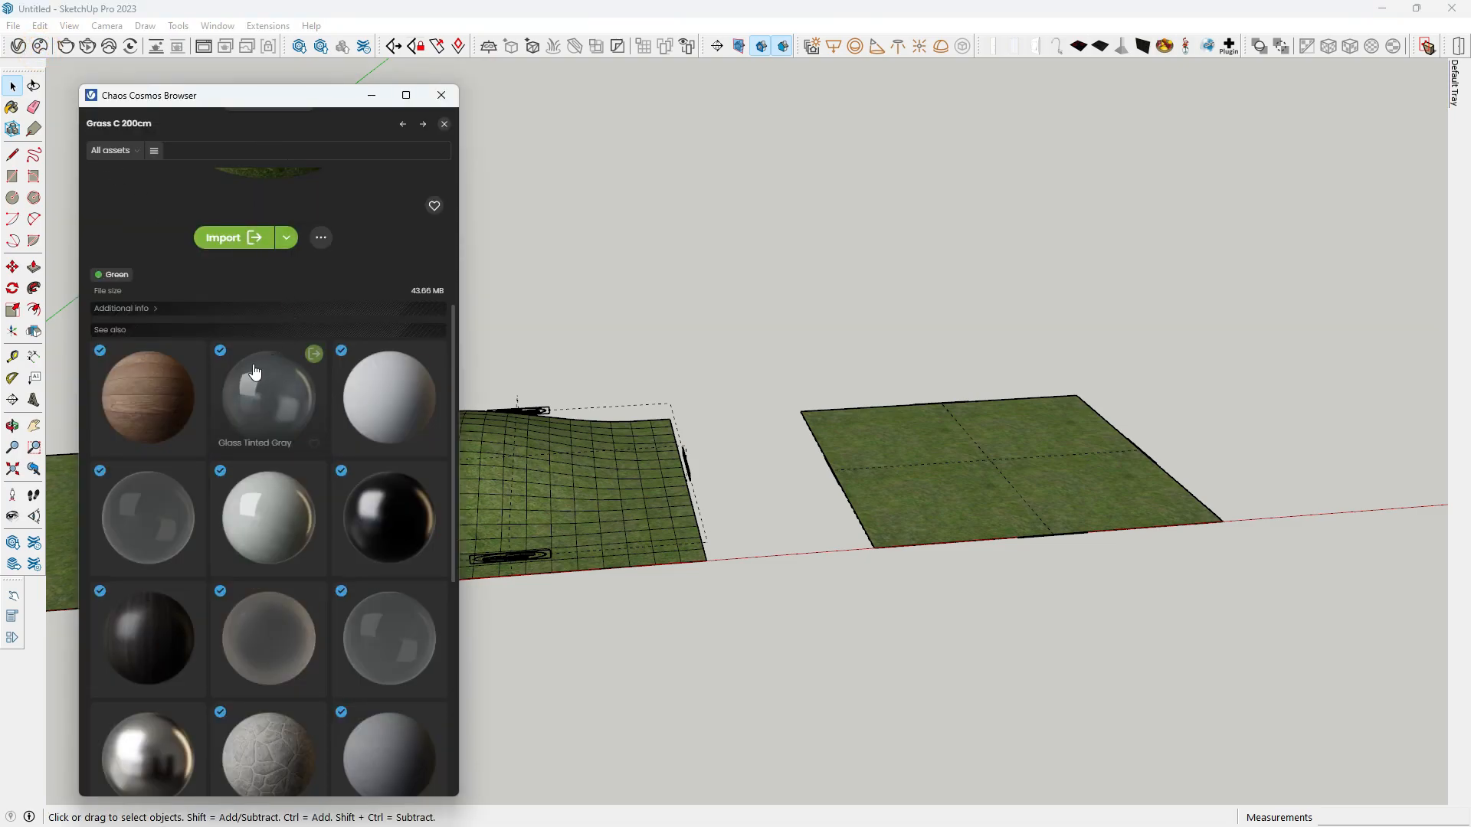
{"action": "scroll", "coordinate": [314, 352], "scroll_direction": "up", "scroll_amount": 4}
{"action": "left_click", "coordinate": [444, 124]}
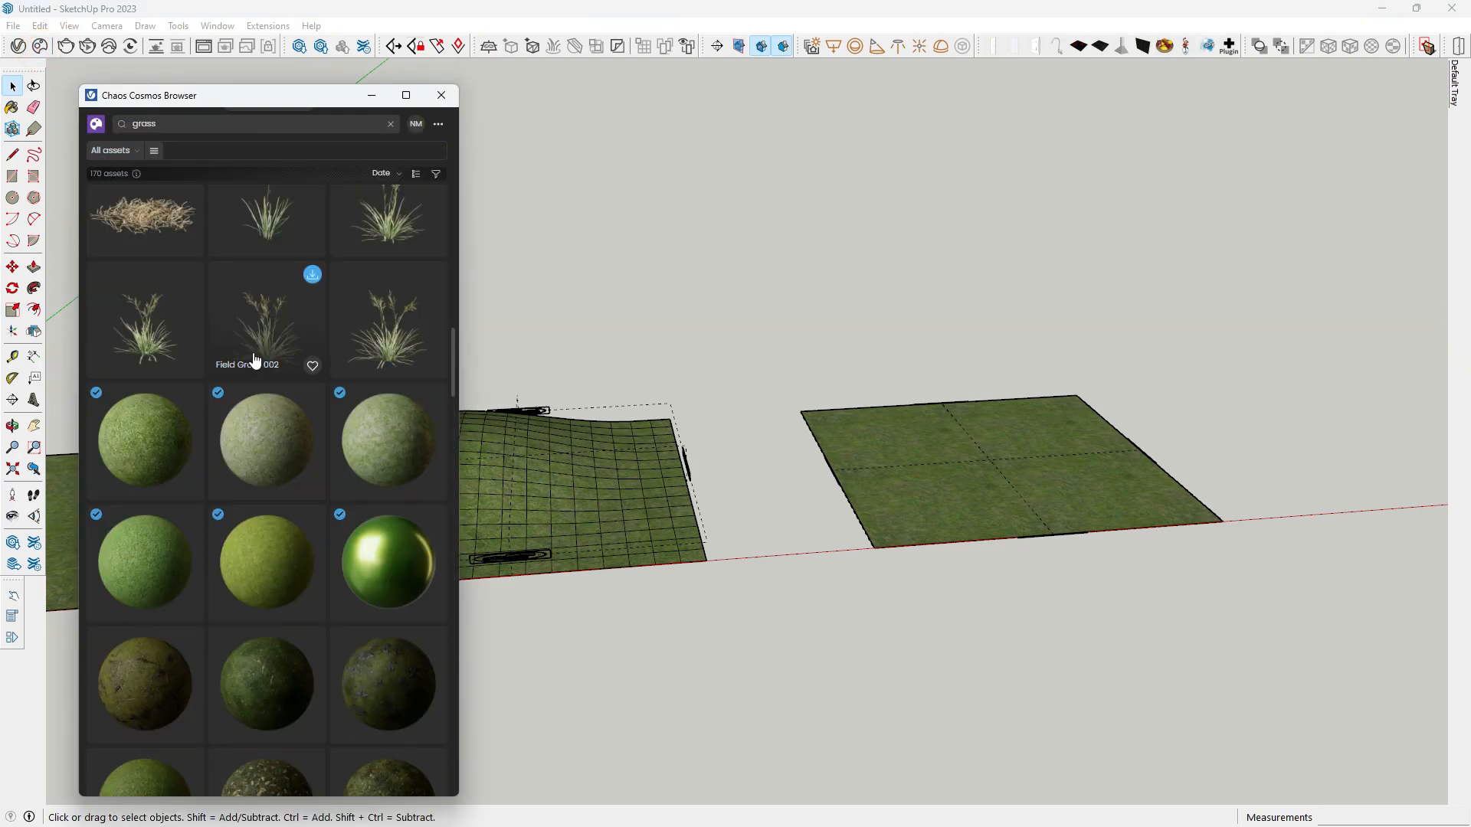
{"action": "scroll", "coordinate": [282, 364], "scroll_direction": "up", "scroll_amount": 1}
{"action": "scroll", "coordinate": [289, 367], "scroll_direction": "up", "scroll_amount": 2}
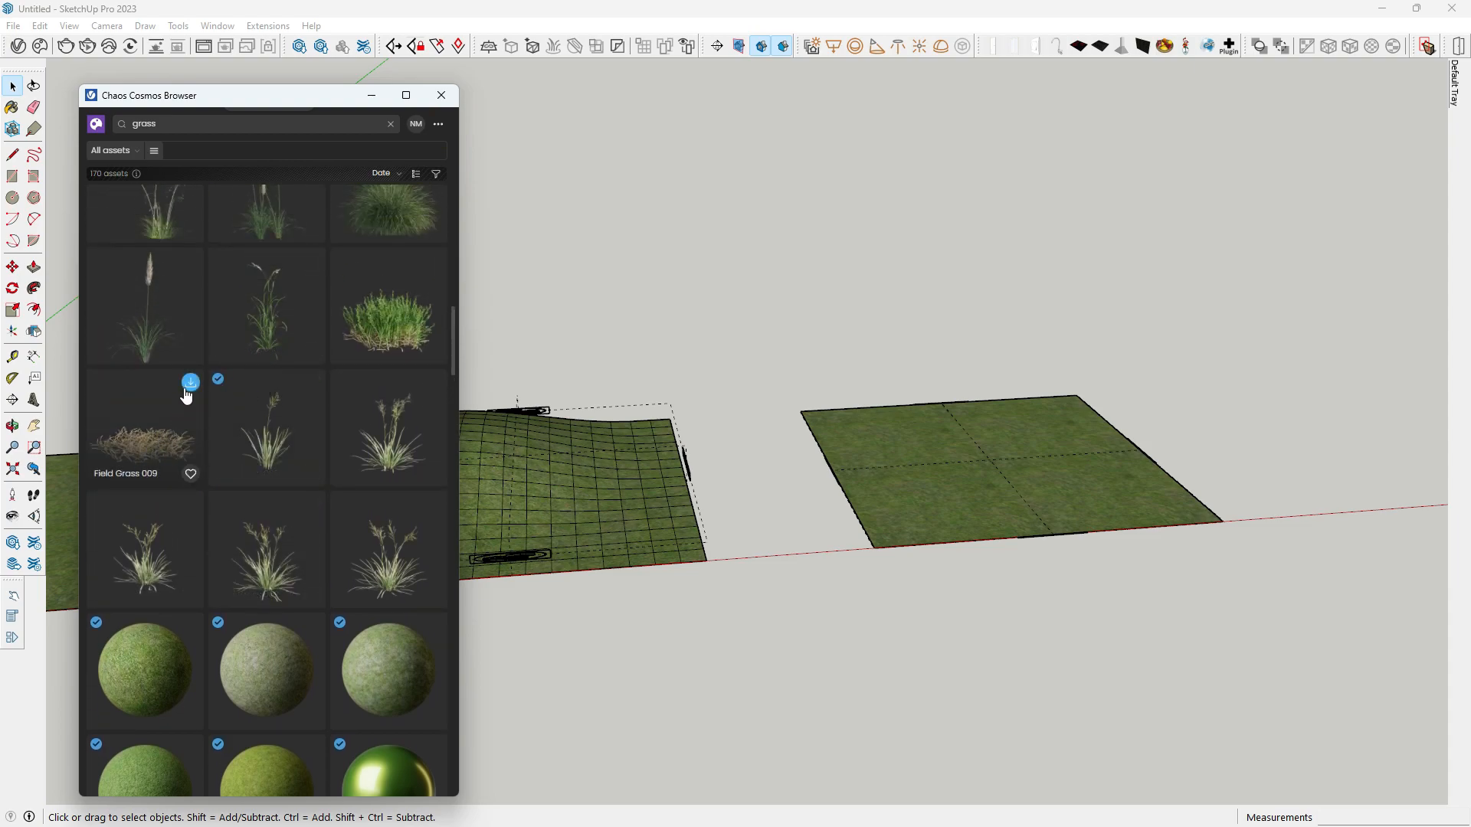
{"action": "left_click", "coordinate": [191, 383]}
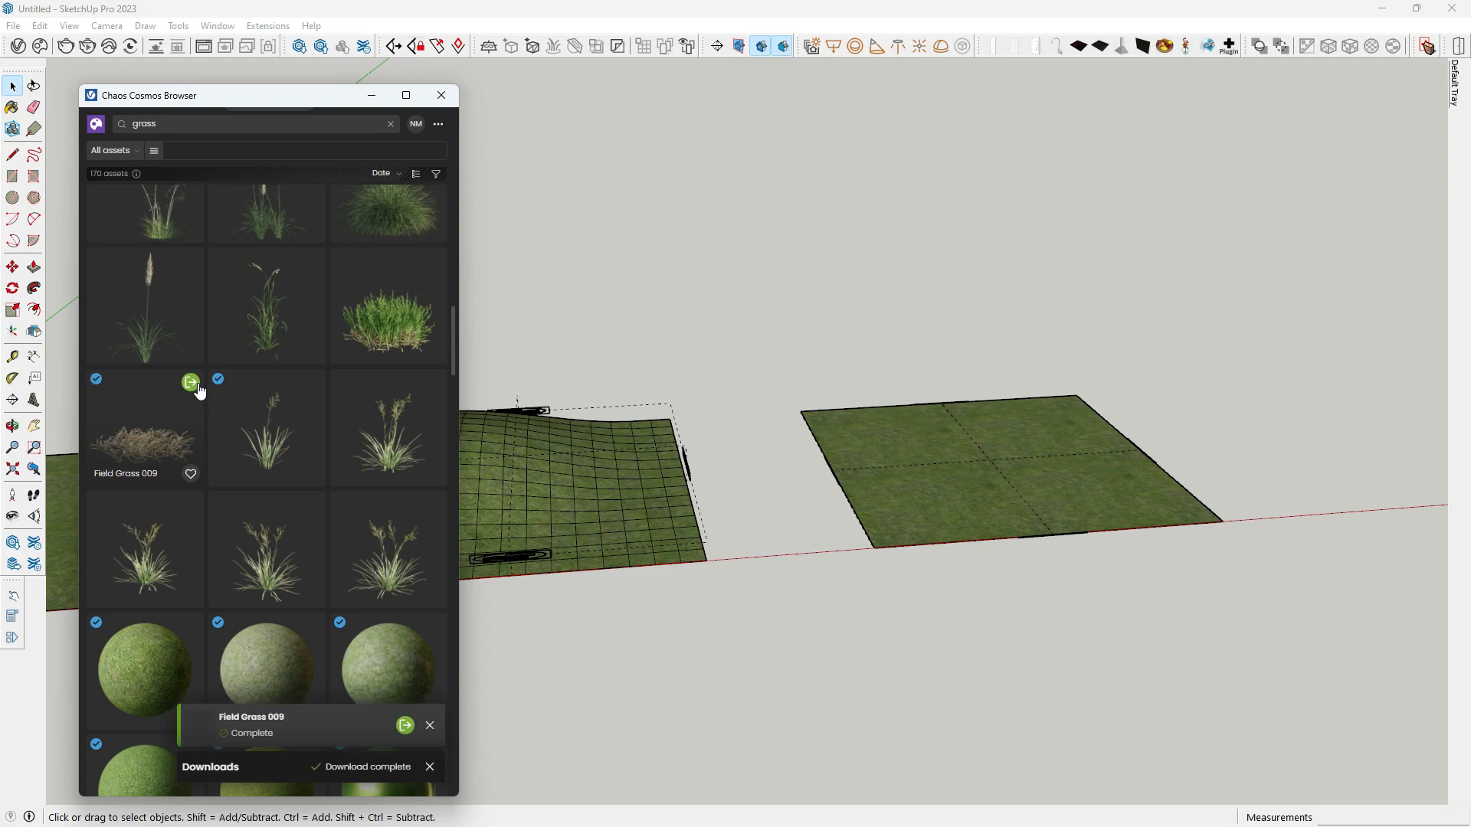
{"action": "left_click", "coordinate": [405, 725]}
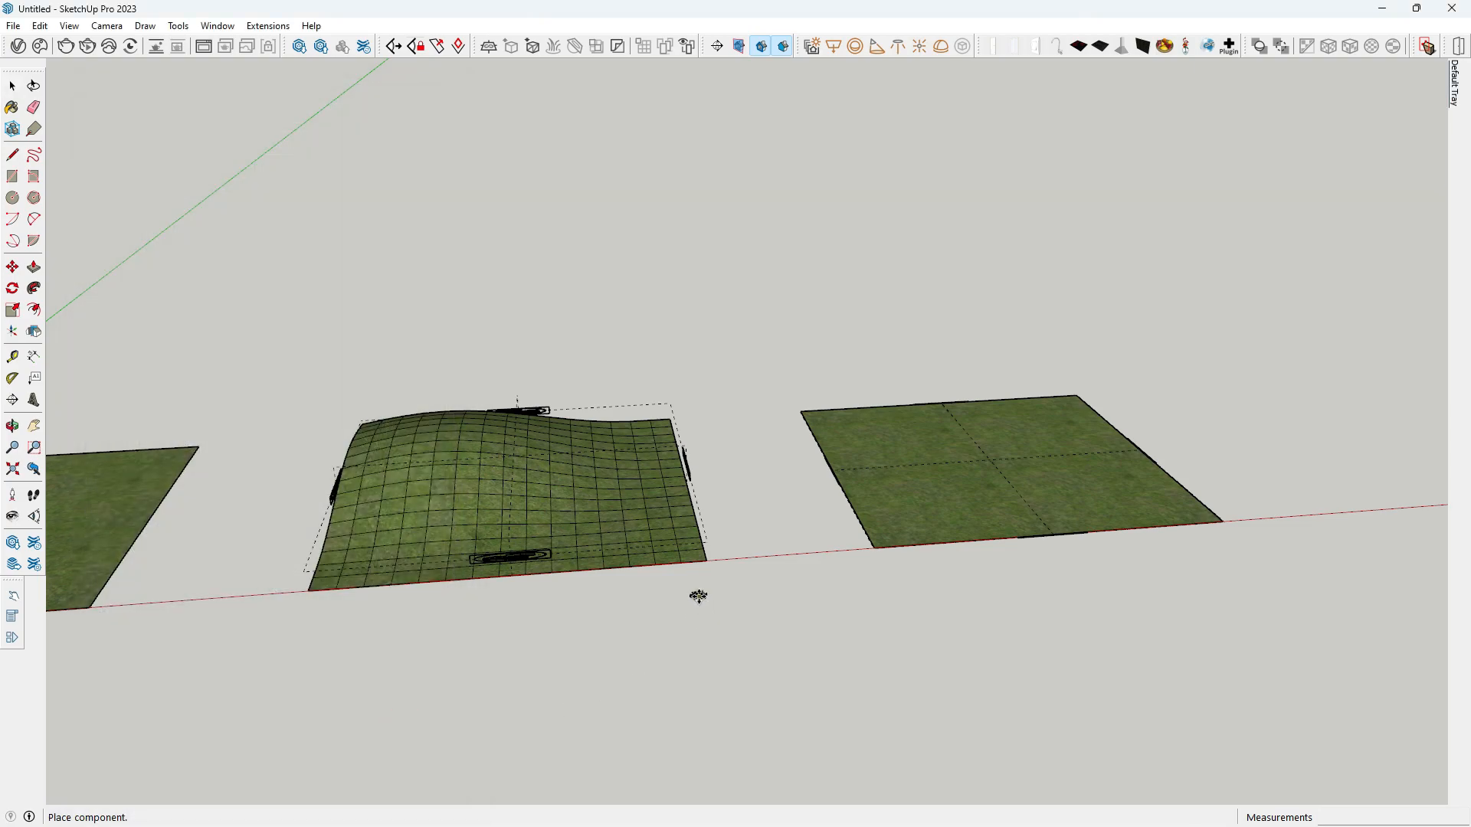
{"action": "scroll", "coordinate": [699, 596], "scroll_direction": "up", "scroll_amount": 10}
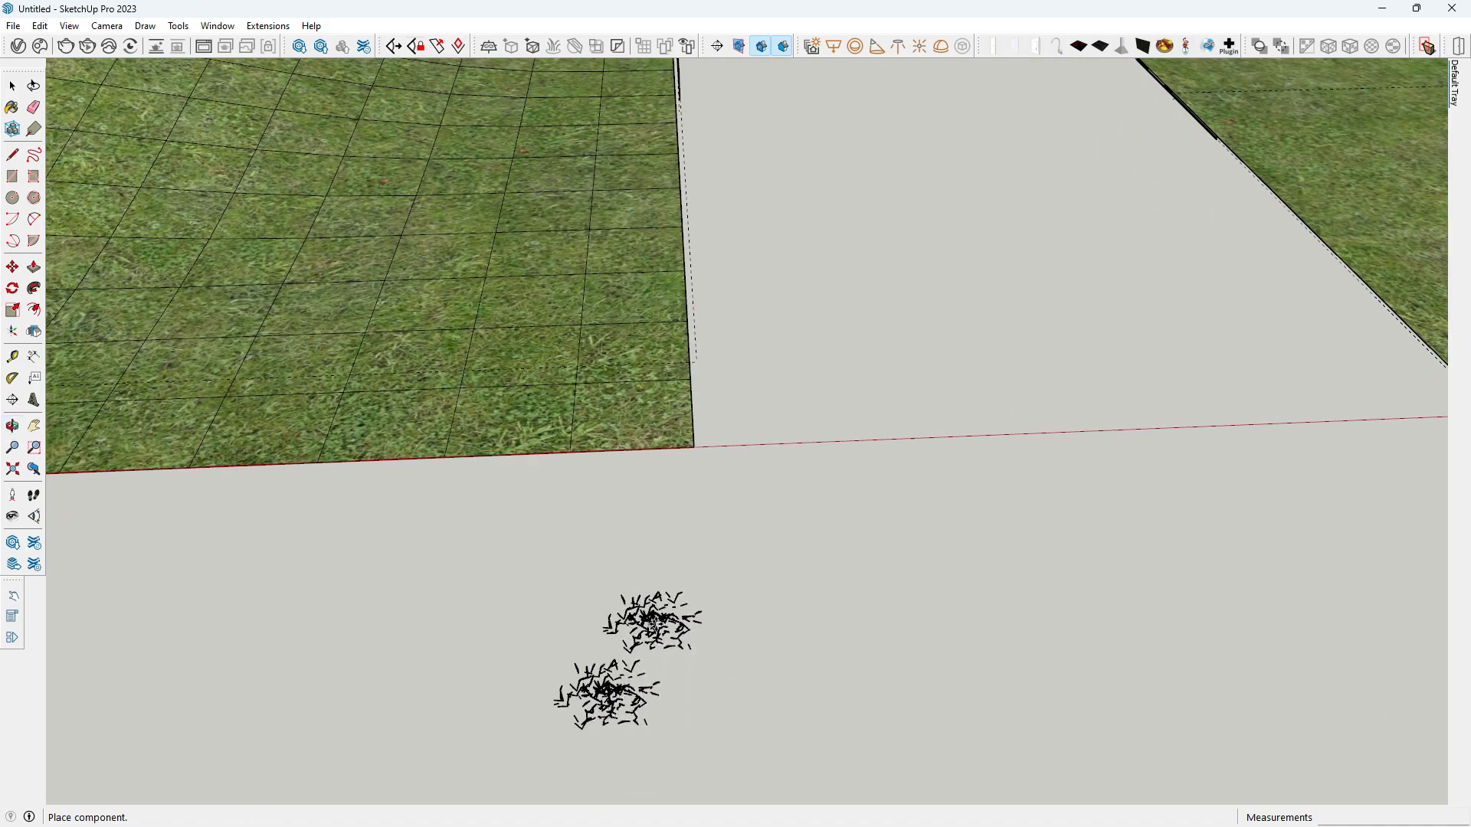
{"action": "scroll", "coordinate": [656, 622], "scroll_direction": "down", "scroll_amount": 2}
{"action": "scroll", "coordinate": [639, 484], "scroll_direction": "up", "scroll_amount": 2}
{"action": "left_click", "coordinate": [639, 484]}
{"action": "left_click", "coordinate": [626, 420]}
{"action": "left_click", "coordinate": [656, 387]}
{"action": "left_click", "coordinate": [611, 334]}
{"action": "left_click", "coordinate": [557, 390]}
{"action": "left_click", "coordinate": [551, 433]}
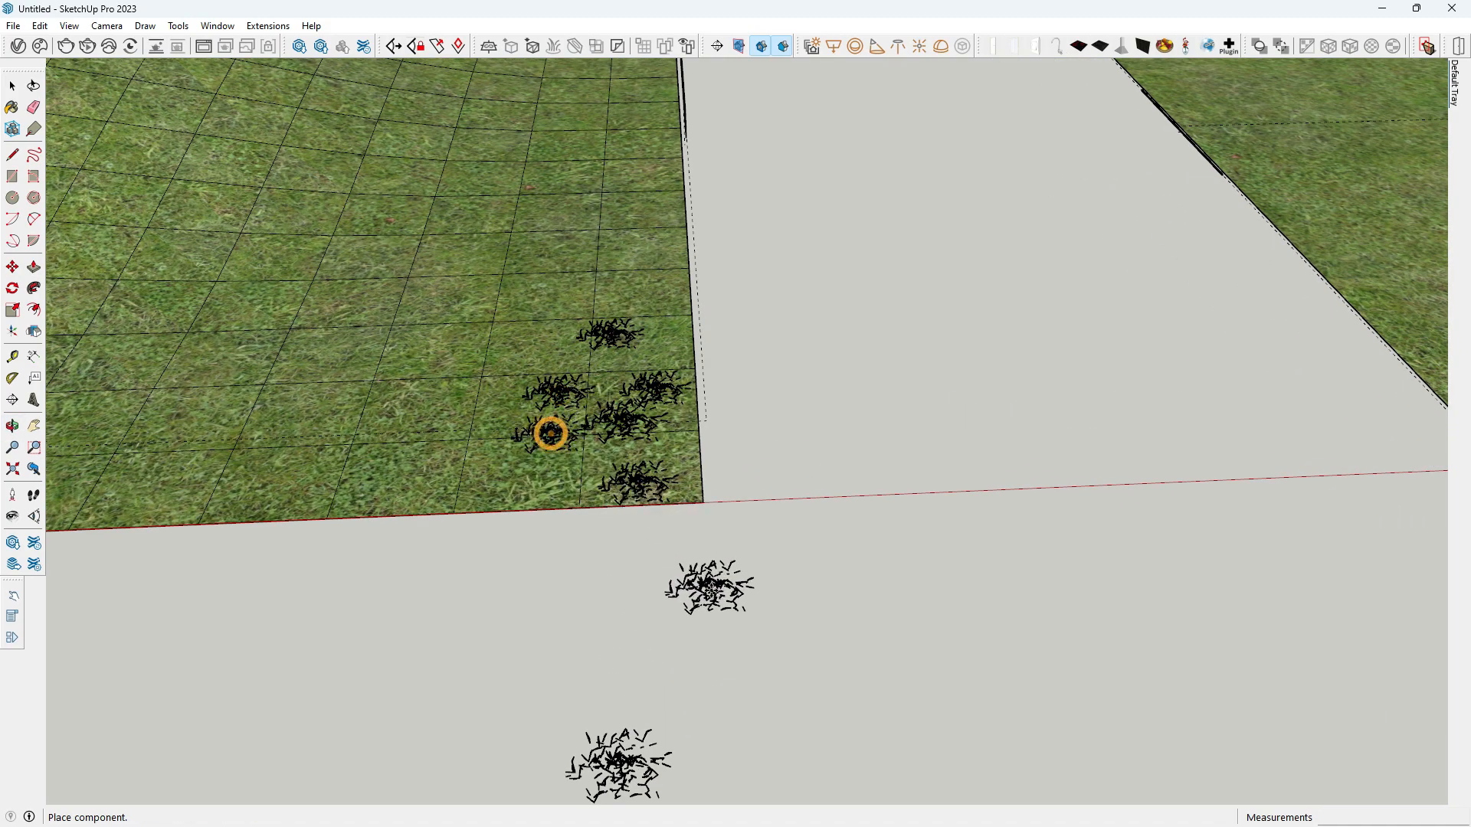
{"action": "key", "text": "ctrl+z"}
{"action": "key", "text": "ctrl+z"}
{"action": "key", "text": "ctrl+z"}
{"action": "key", "text": "ctrl+z"}
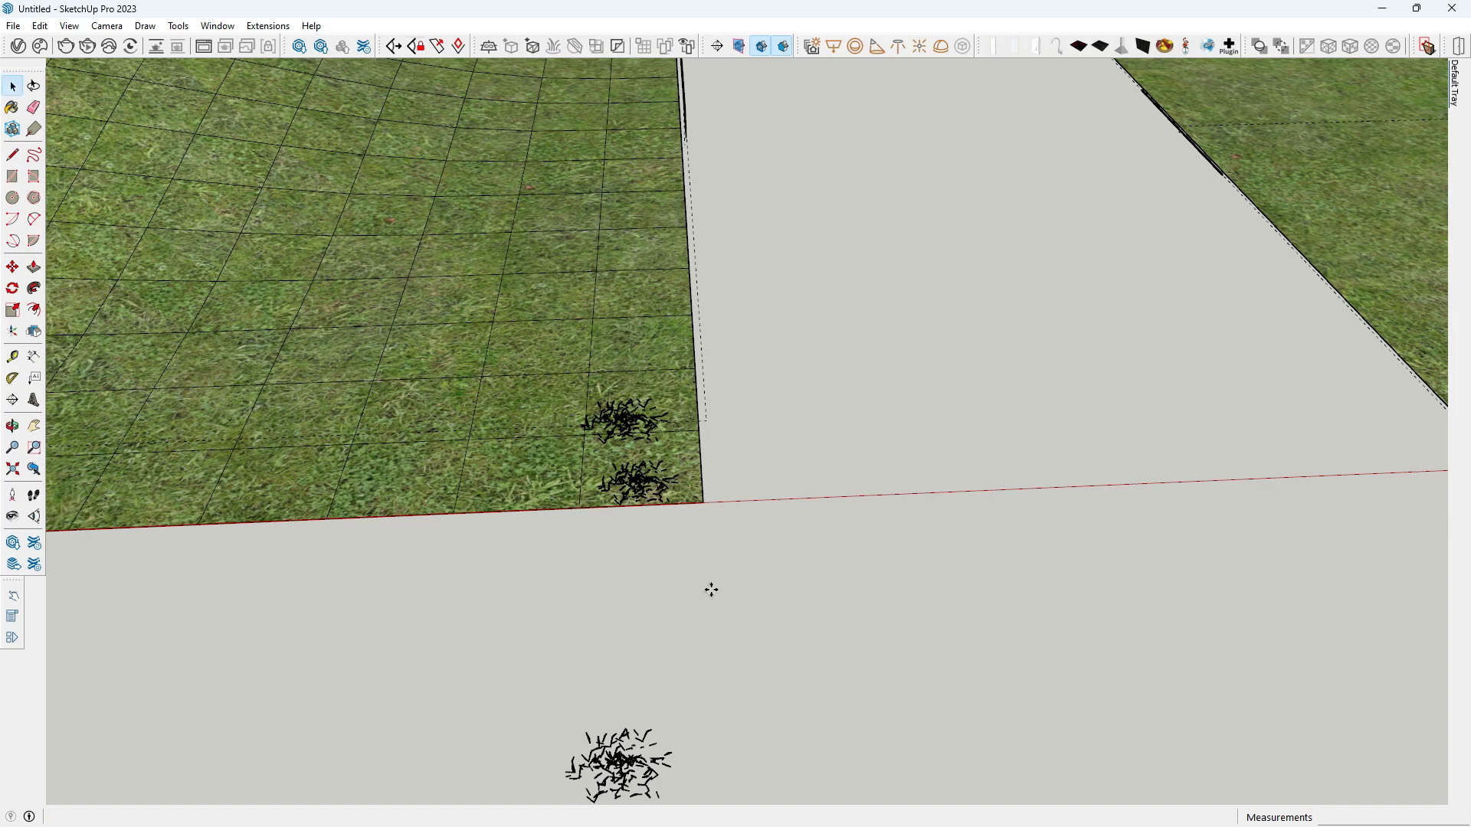
{"action": "key", "text": "ctrl+z"}
{"action": "key", "text": "ctrl+z"}
- Import Bermuda Grass 002, Field Grass 007 and Field Grass 002 from Chaos Cosmos, place them beside the first clump and close the browser
{"action": "scroll", "coordinate": [627, 682], "scroll_direction": "down", "scroll_amount": 2}
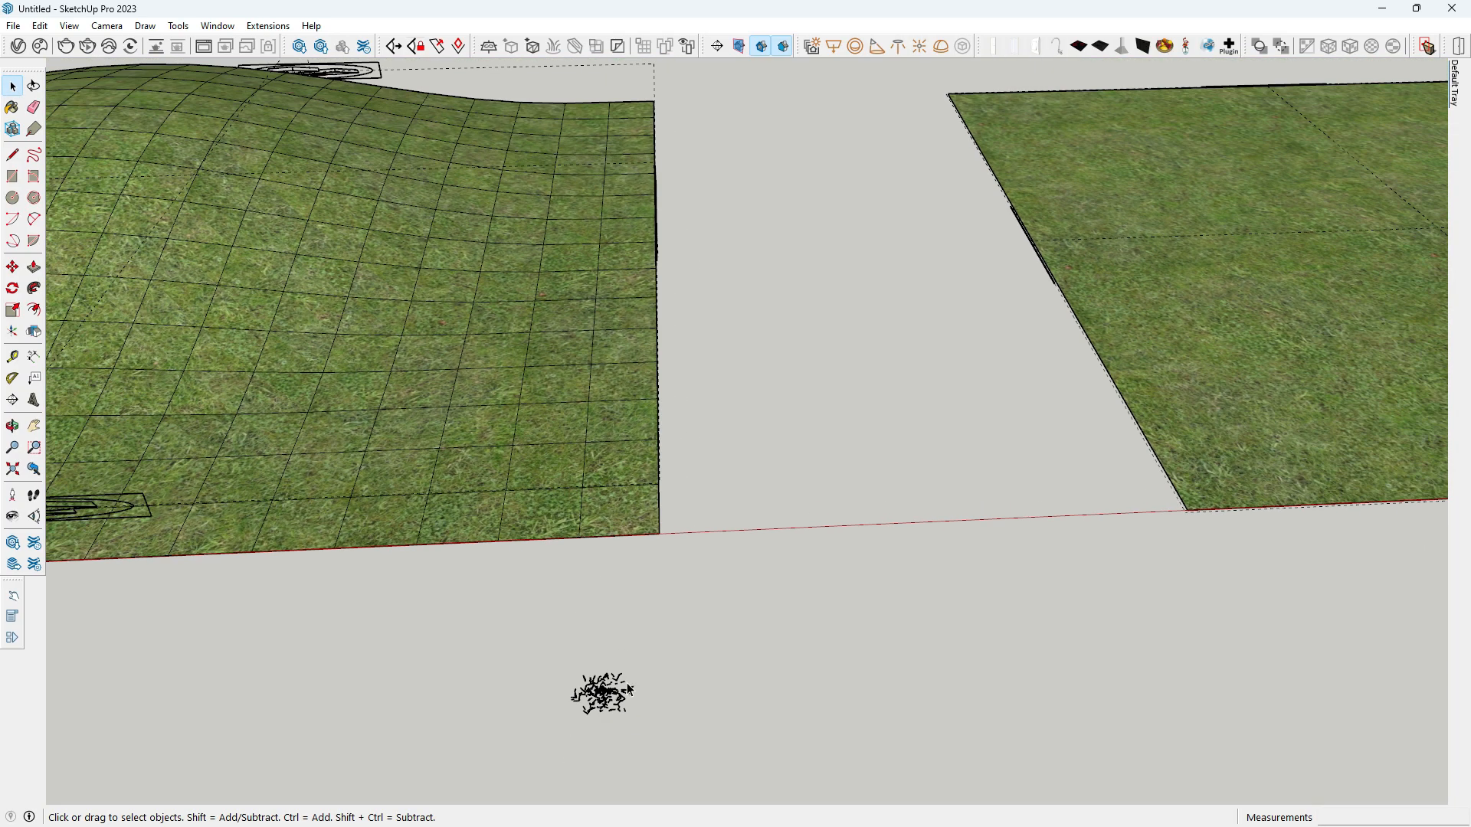
{"action": "left_click", "coordinate": [628, 686]}
{"action": "left_click", "coordinate": [37, 48]}
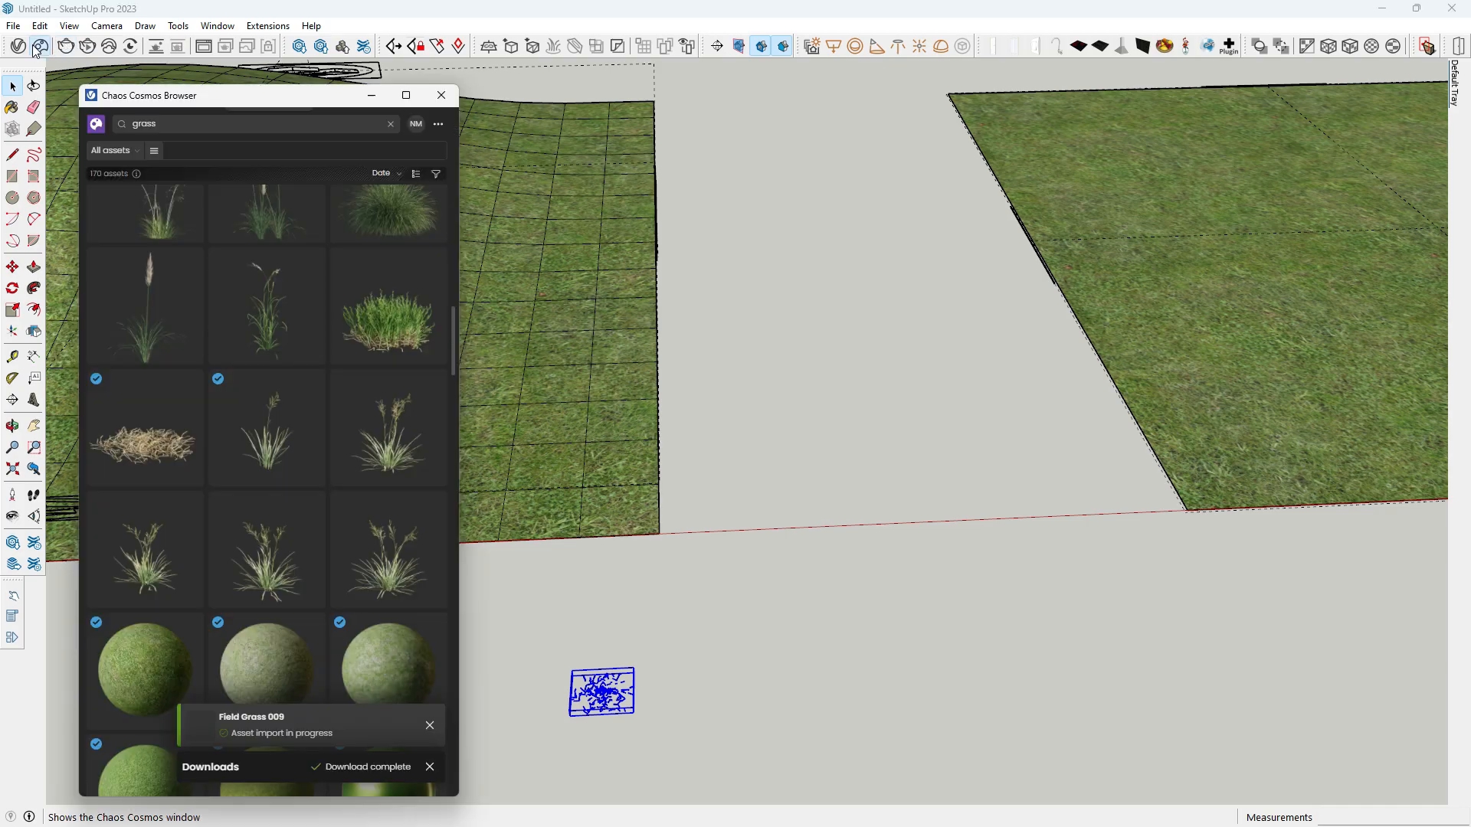
{"action": "scroll", "coordinate": [263, 526], "scroll_direction": "down", "scroll_amount": 3}
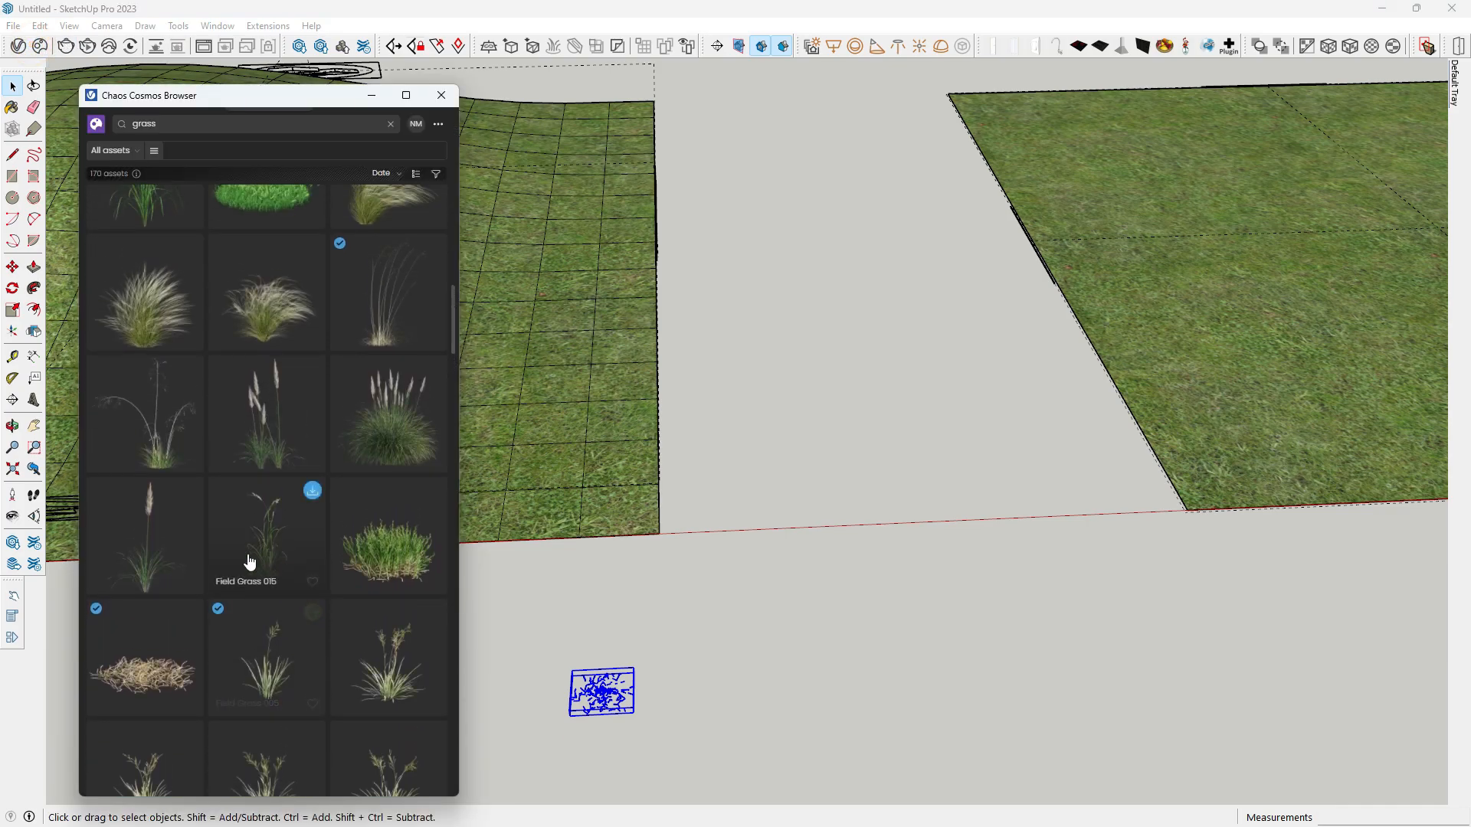
{"action": "scroll", "coordinate": [283, 716], "scroll_direction": "down", "scroll_amount": 2}
{"action": "scroll", "coordinate": [287, 728], "scroll_direction": "up", "scroll_amount": 4}
{"action": "left_click", "coordinate": [282, 723]}
{"action": "left_click", "coordinate": [605, 632]}
{"action": "left_click", "coordinate": [12, 86]}
{"action": "scroll", "coordinate": [754, 742], "scroll_direction": "up", "scroll_amount": 3}
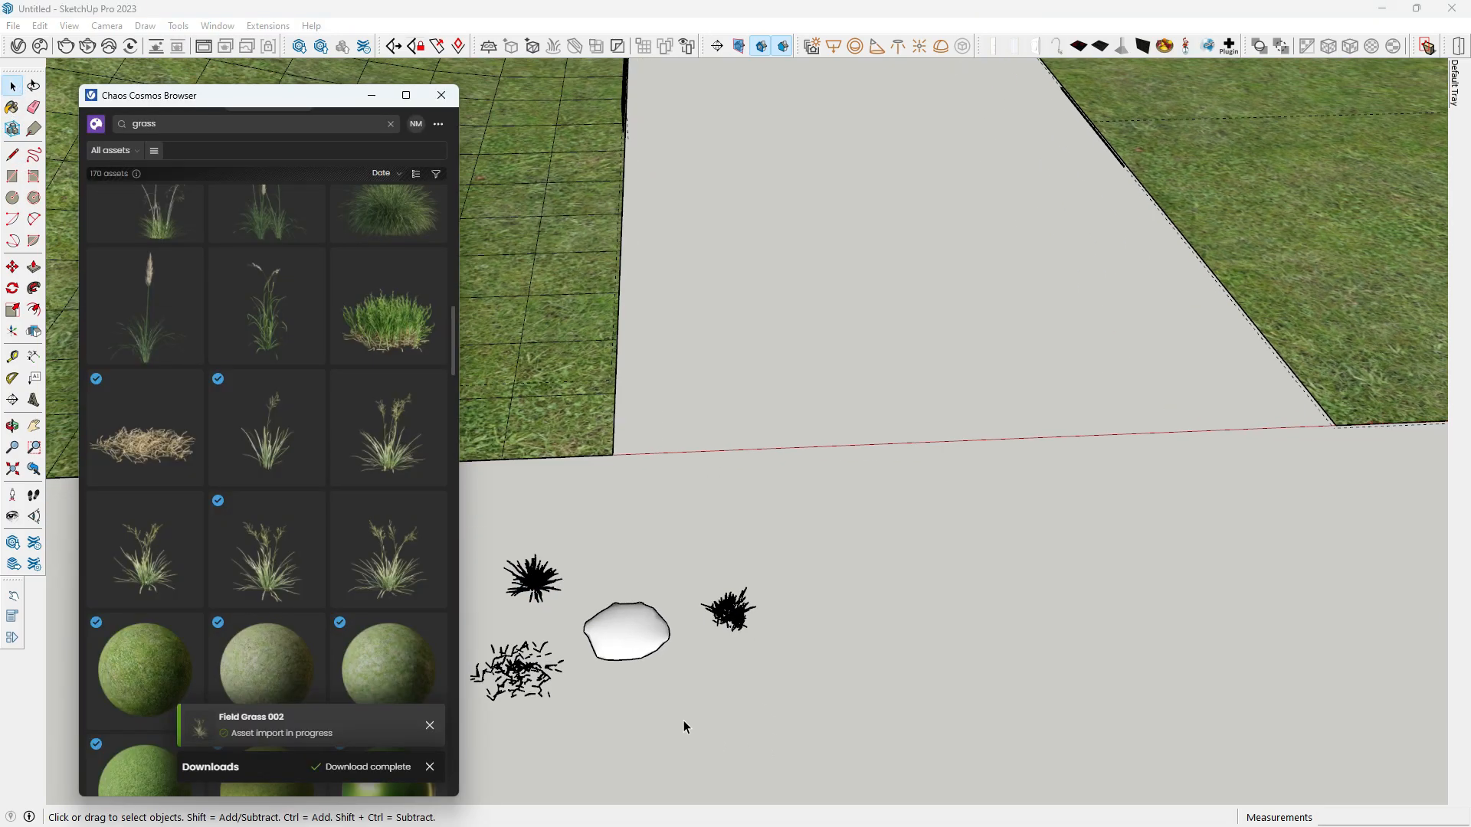
{"action": "scroll", "coordinate": [686, 712], "scroll_direction": "up", "scroll_amount": 2}
{"action": "mouse_move", "coordinate": [688, 694]}
{"action": "middle_mouse_down"}
{"action": "mouse_move", "coordinate": [771, 682]}
{"action": "mouse_move", "coordinate": [795, 590]}
{"action": "mouse_move", "coordinate": [879, 547]}
{"action": "middle_mouse_up"}
{"action": "scroll", "coordinate": [879, 546], "scroll_direction": "down", "scroll_amount": 2}
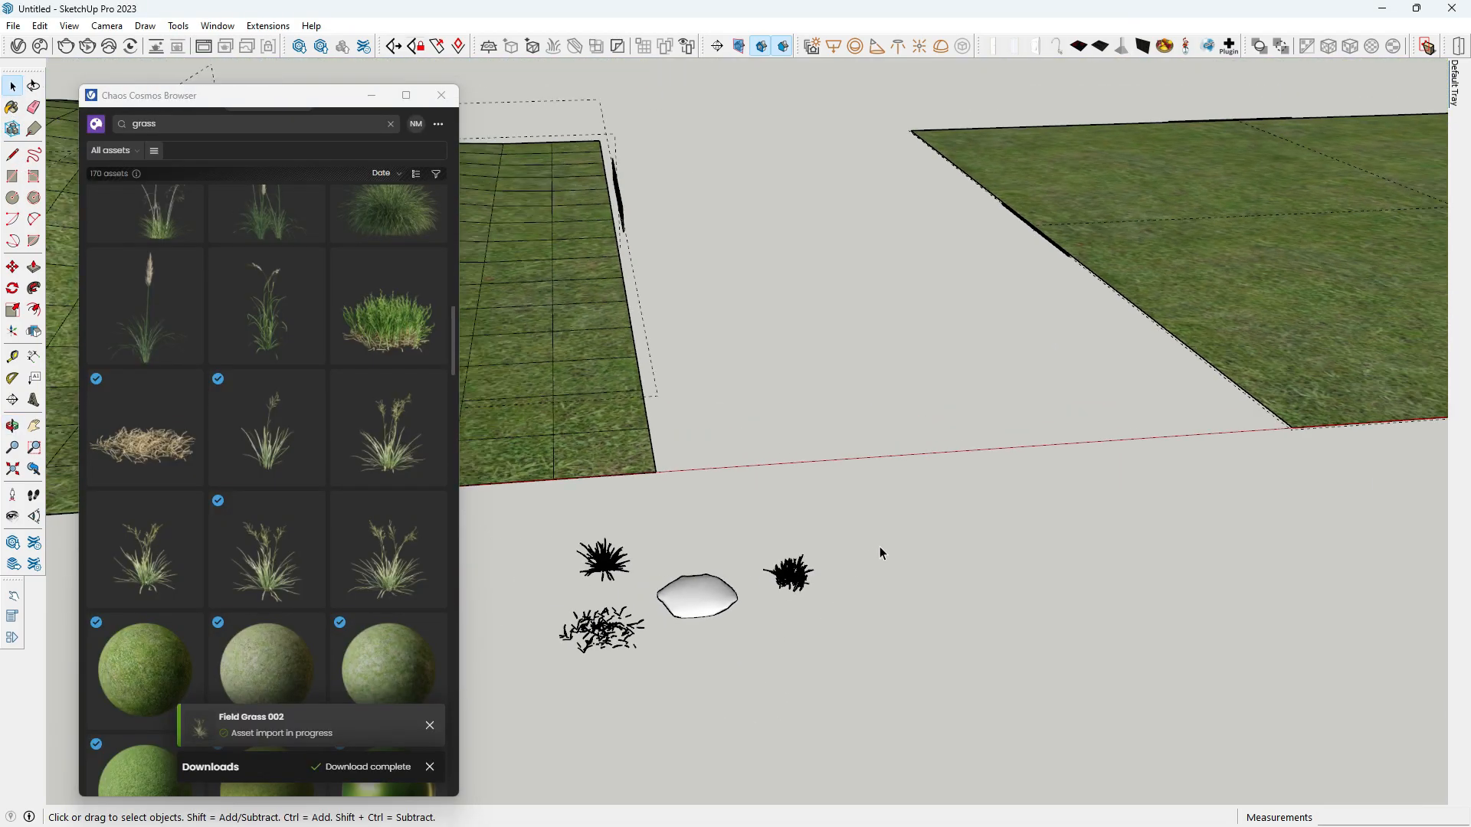
{"action": "scroll", "coordinate": [880, 545], "scroll_direction": "down", "scroll_amount": 2}
{"action": "left_click", "coordinate": [441, 95]}
{"action": "mouse_move", "coordinate": [436, 490]}
{"action": "middle_mouse_down"}
{"action": "mouse_move", "coordinate": [450, 512]}
{"action": "mouse_move", "coordinate": [668, 484]}
{"action": "mouse_move", "coordinate": [414, 338]}
{"action": "middle_mouse_up"}
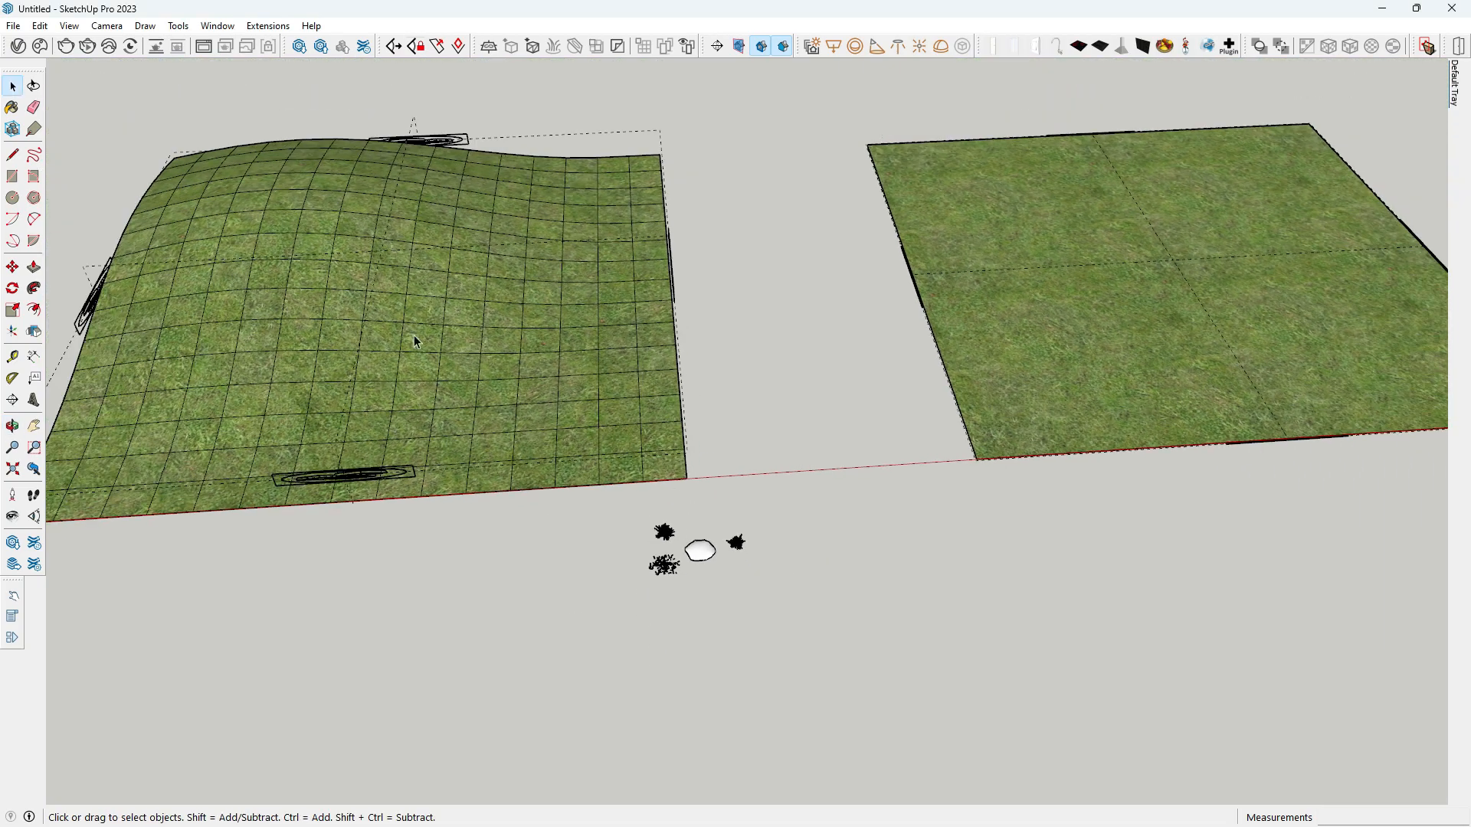
- Select the hilly grid group and display the Scatter parameters in the V-Ray Asset Editor's geometries list
{"action": "left_click", "coordinate": [366, 322]}
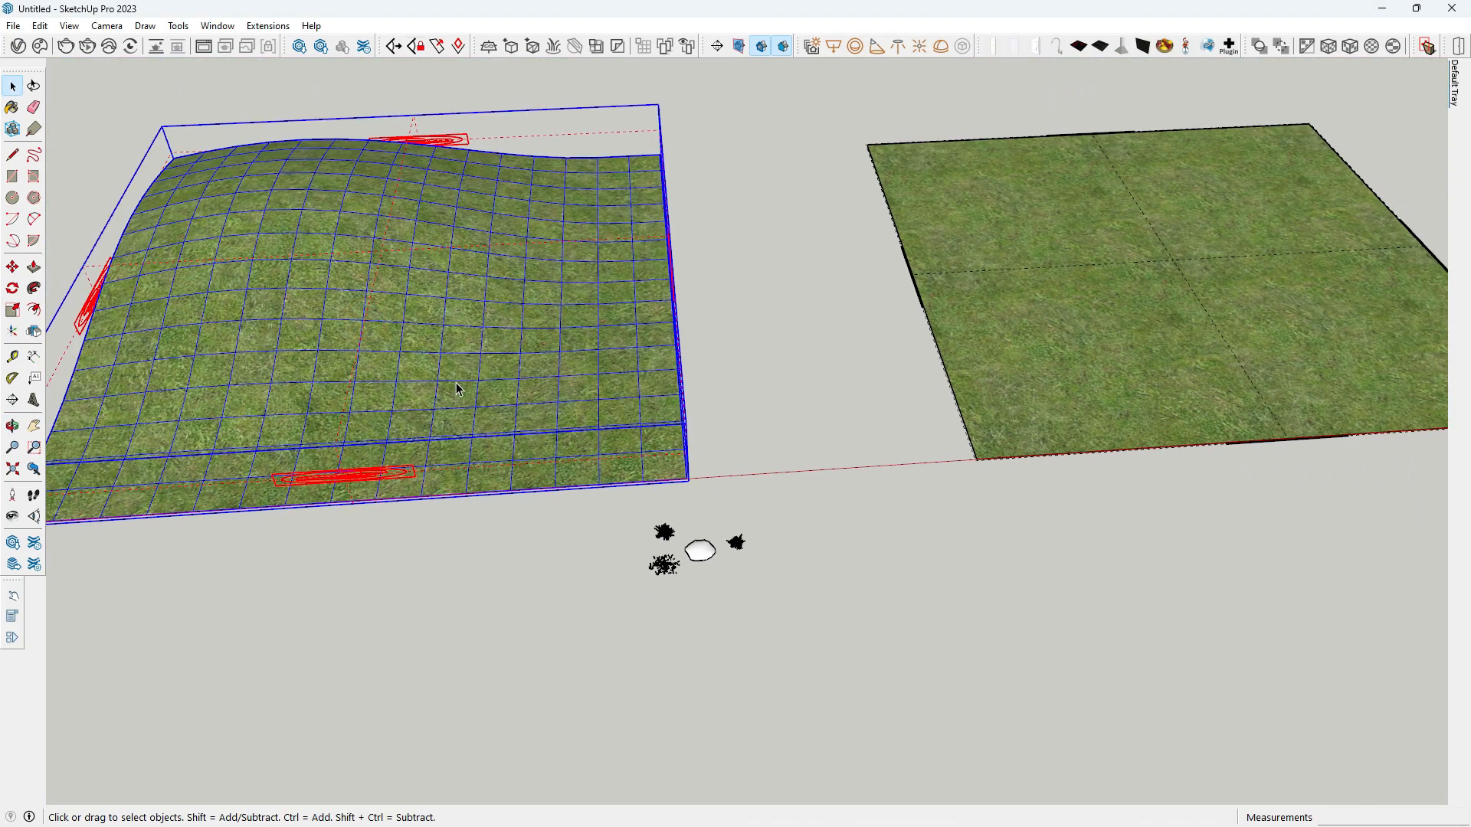
{"action": "scroll", "coordinate": [457, 389], "scroll_direction": "down", "scroll_amount": 1}
{"action": "left_click", "coordinate": [726, 355]}
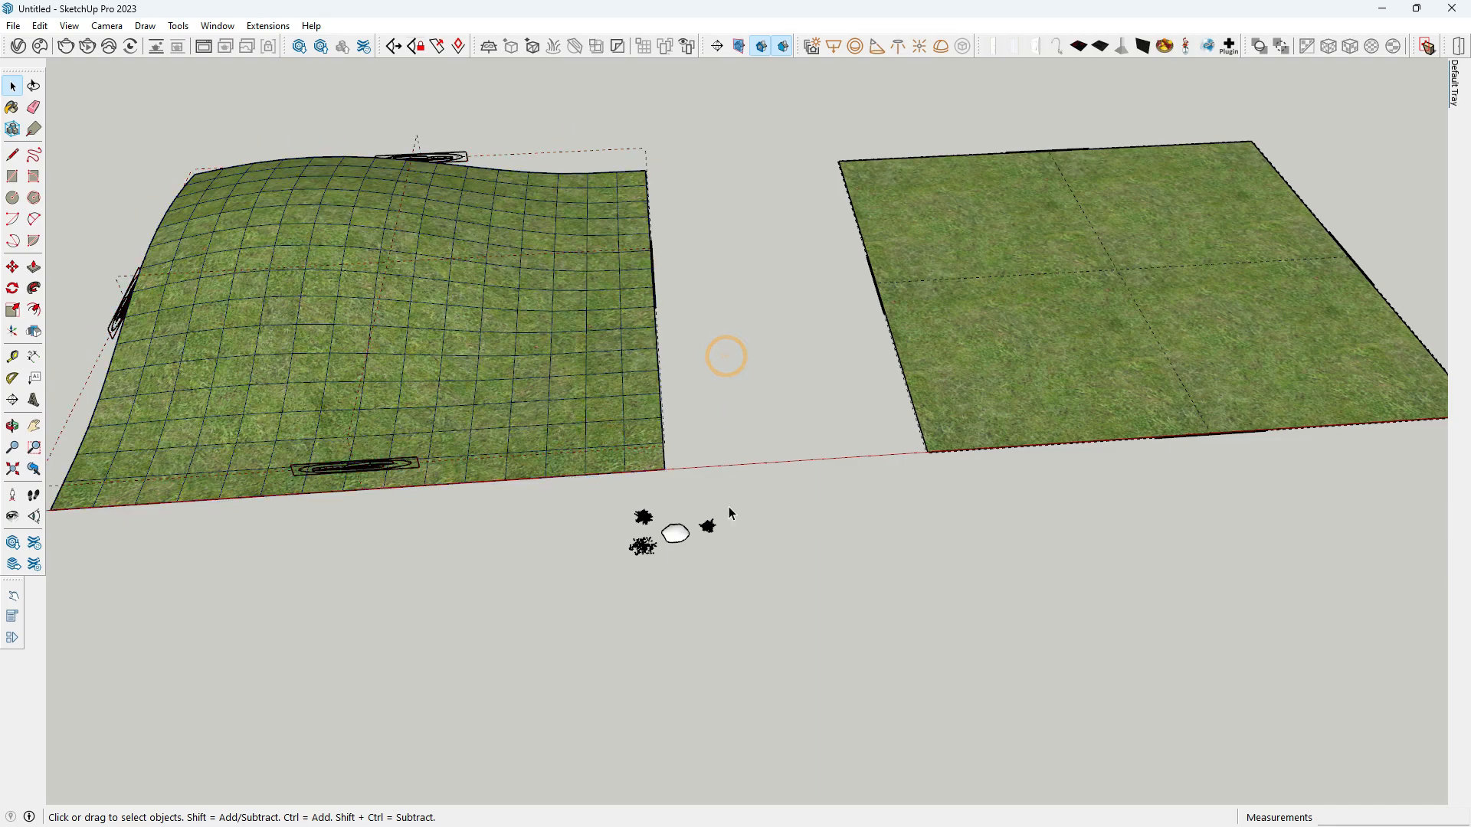
{"action": "middle_click_drag", "start_coordinate": [729, 506], "coordinate": [656, 508]}
{"action": "left_click", "coordinate": [526, 324]}
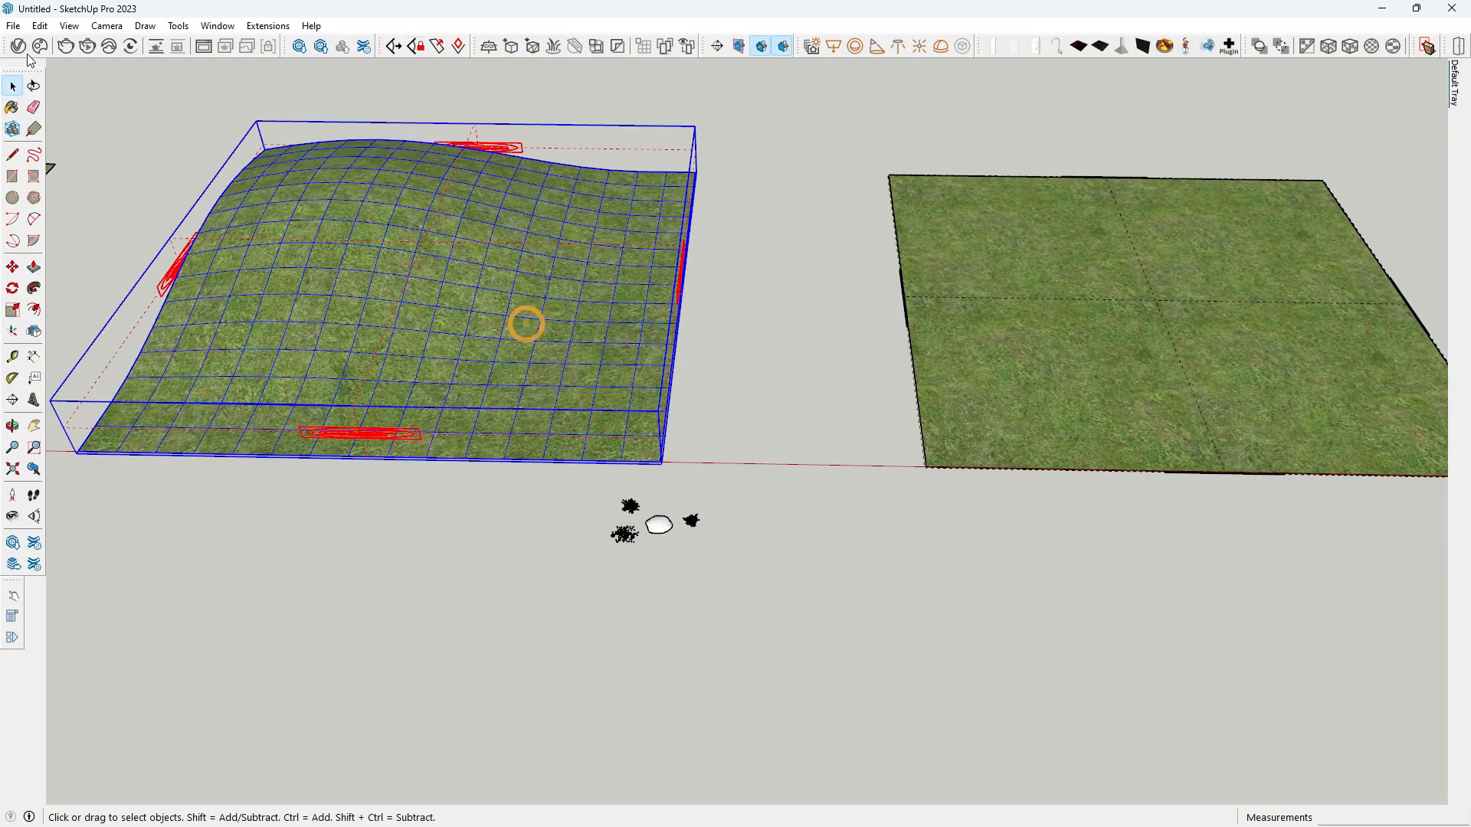
{"action": "left_click", "coordinate": [18, 46]}
{"action": "left_click_drag", "start_coordinate": [319, 168], "coordinate": [915, 182]}
{"action": "left_click", "coordinate": [153, 349]}
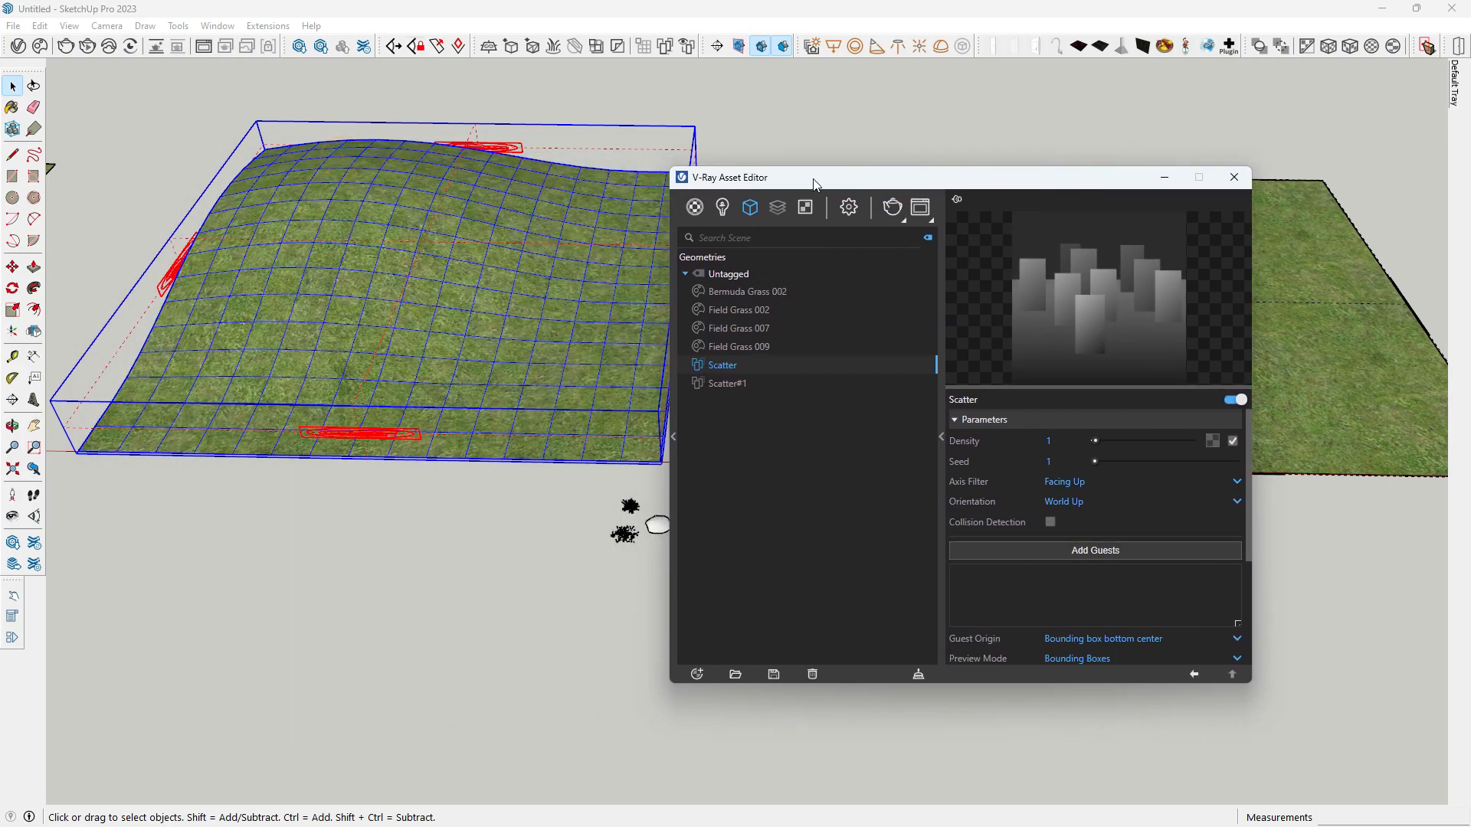
{"action": "left_click_drag", "start_coordinate": [814, 185], "coordinate": [653, 439]}
{"action": "left_click_drag", "start_coordinate": [771, 453], "coordinate": [938, 174]}
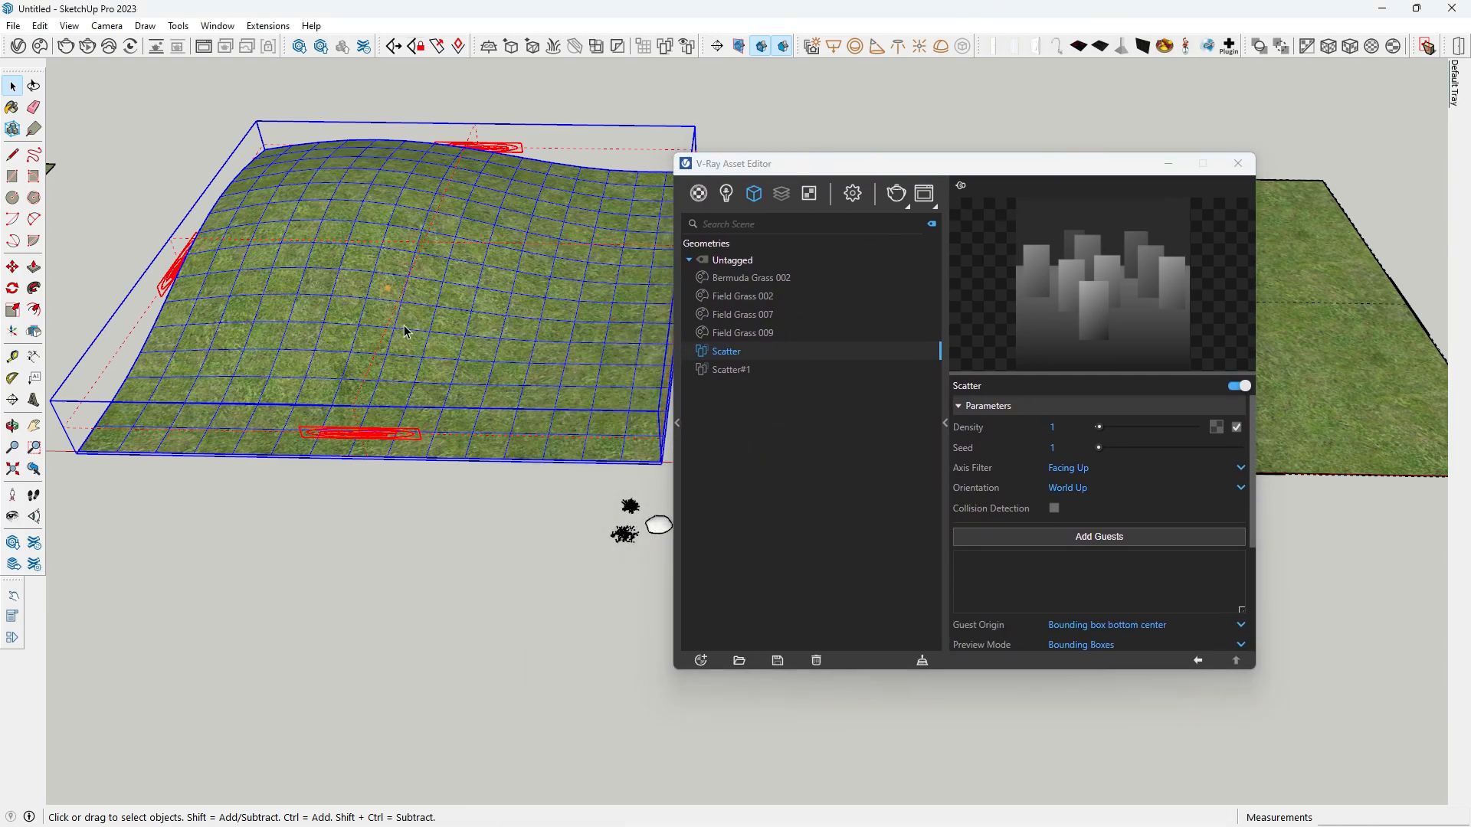
- Inspect Scatter#1 with the flat group selected, and select the scene object that uses the Scatter asset
{"action": "left_click", "coordinate": [1324, 333]}
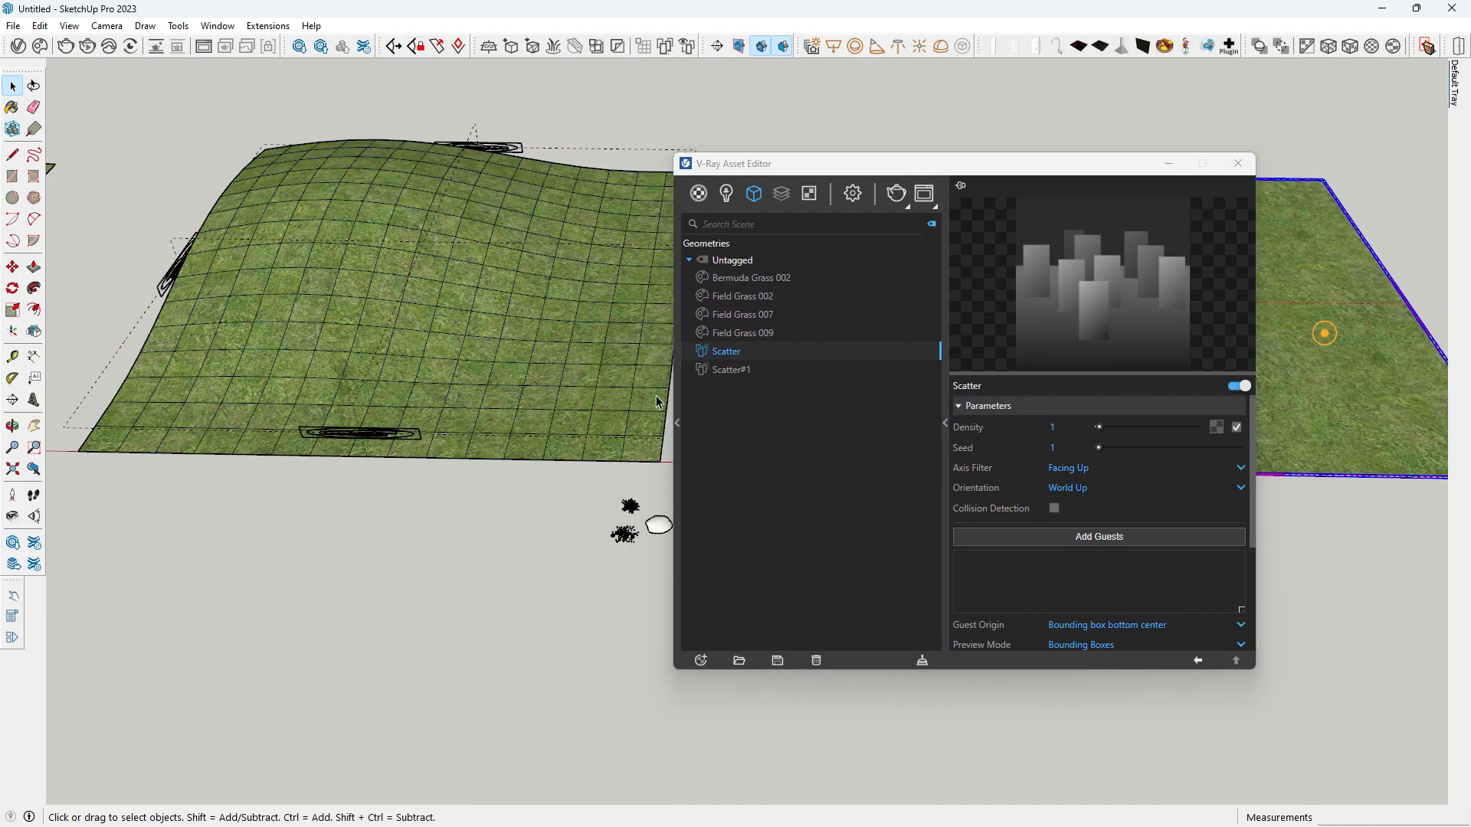
{"action": "left_click", "coordinate": [728, 369]}
{"action": "left_click", "coordinate": [728, 368]}
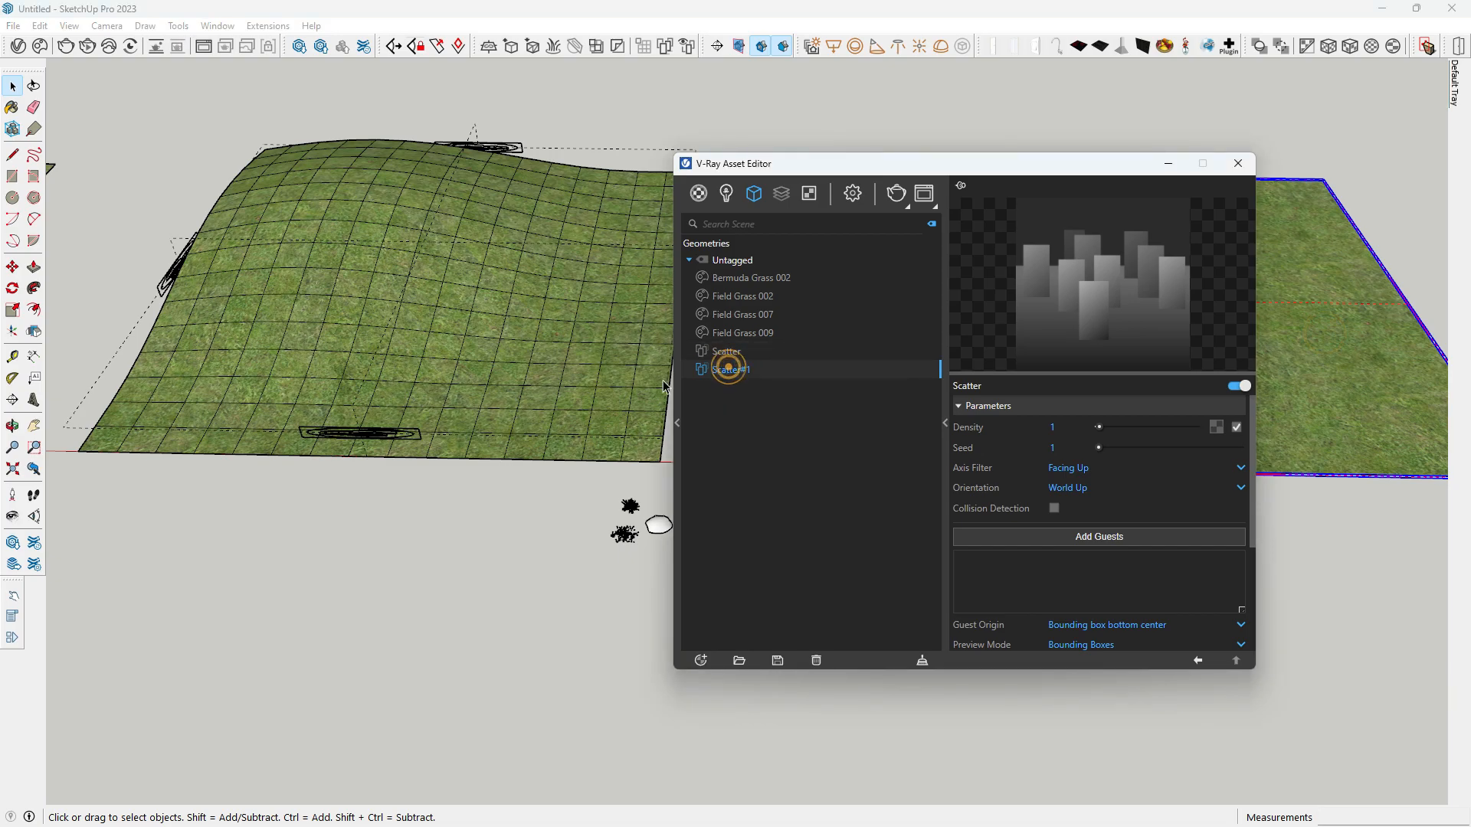
{"action": "left_click_drag", "start_coordinate": [870, 170], "coordinate": [968, 142]}
{"action": "left_click", "coordinate": [832, 323]}
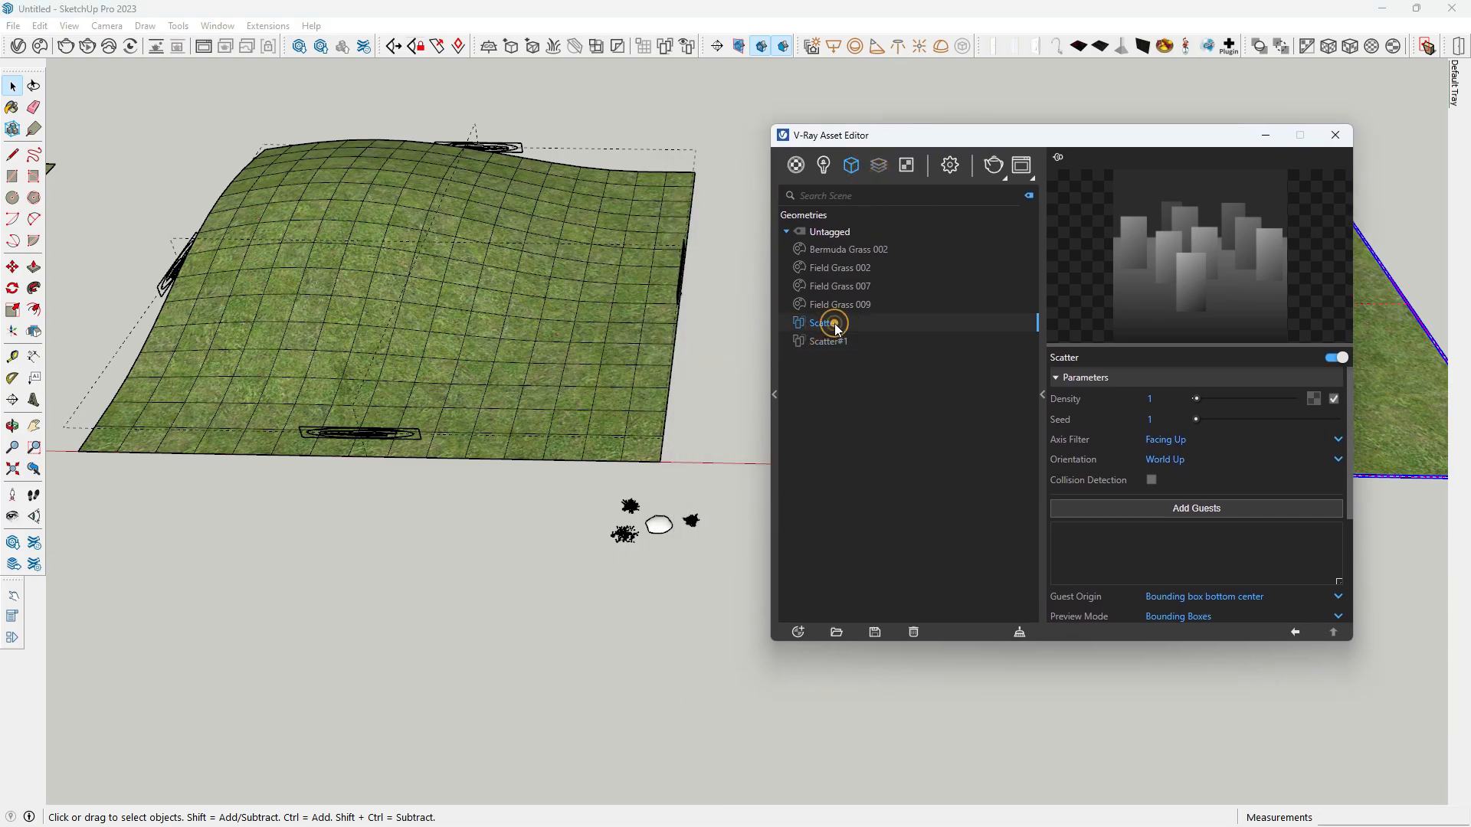
{"action": "right_click", "coordinate": [838, 327]}
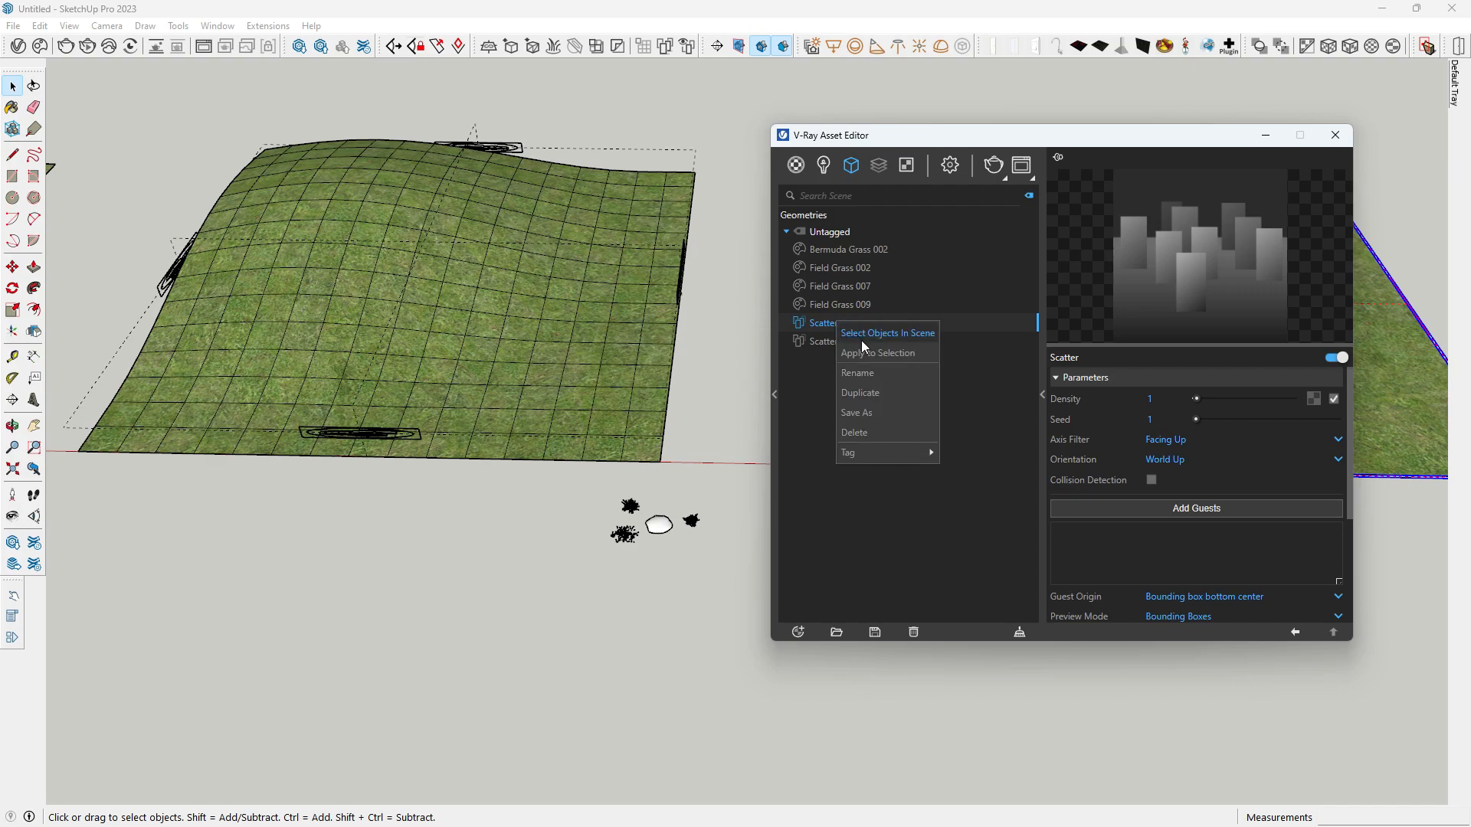
{"action": "left_click", "coordinate": [879, 334]}
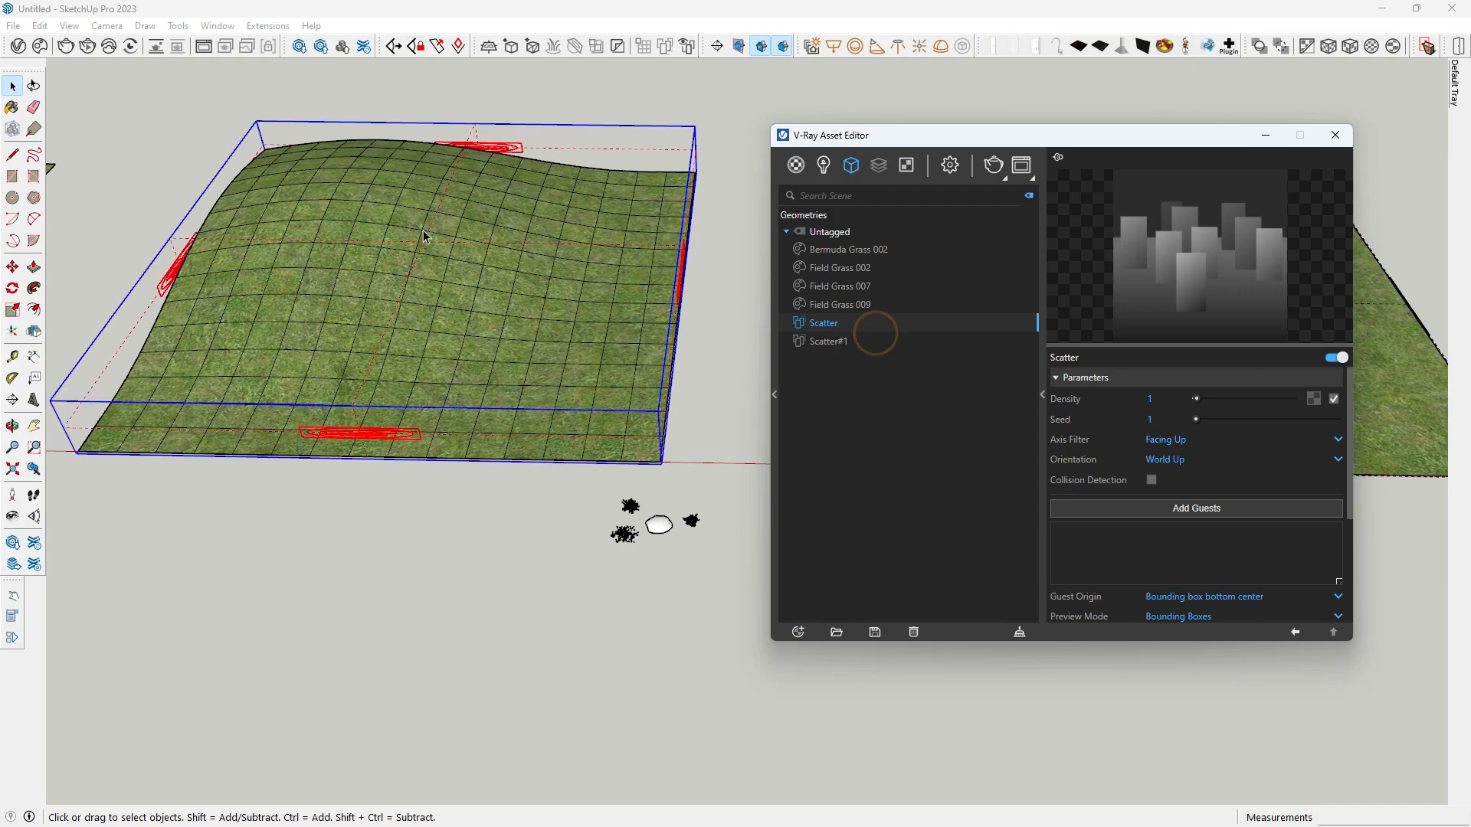
- Clear the selection and select the scene object that uses the Scatter#1 asset, keeping the V-Ray Asset Editor clear of both surfaces
{"action": "left_click", "coordinate": [702, 380]}
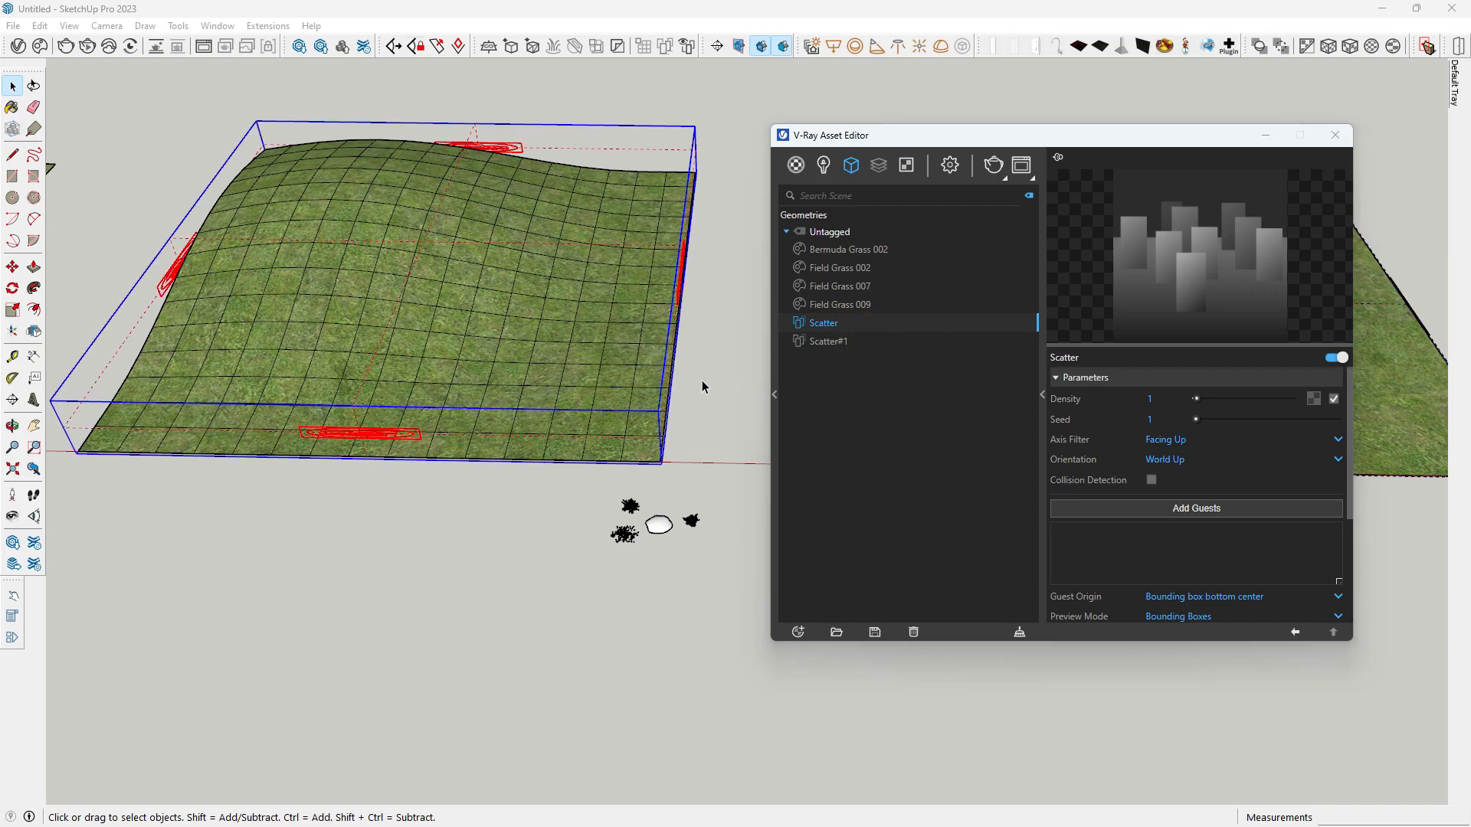
{"action": "left_click_drag", "start_coordinate": [963, 130], "coordinate": [485, 136]}
{"action": "right_click", "coordinate": [356, 348]}
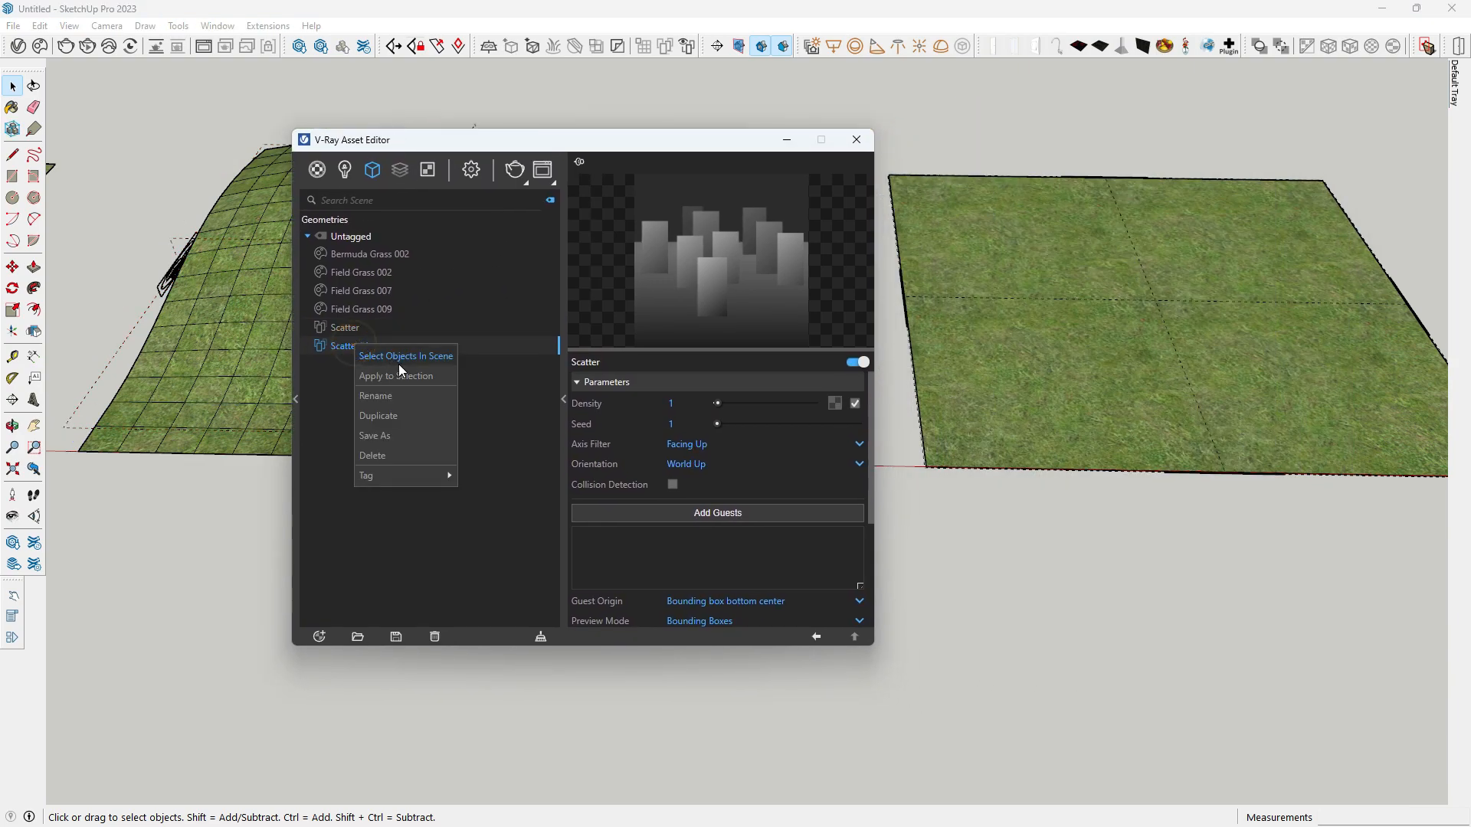
{"action": "left_click", "coordinate": [397, 360]}
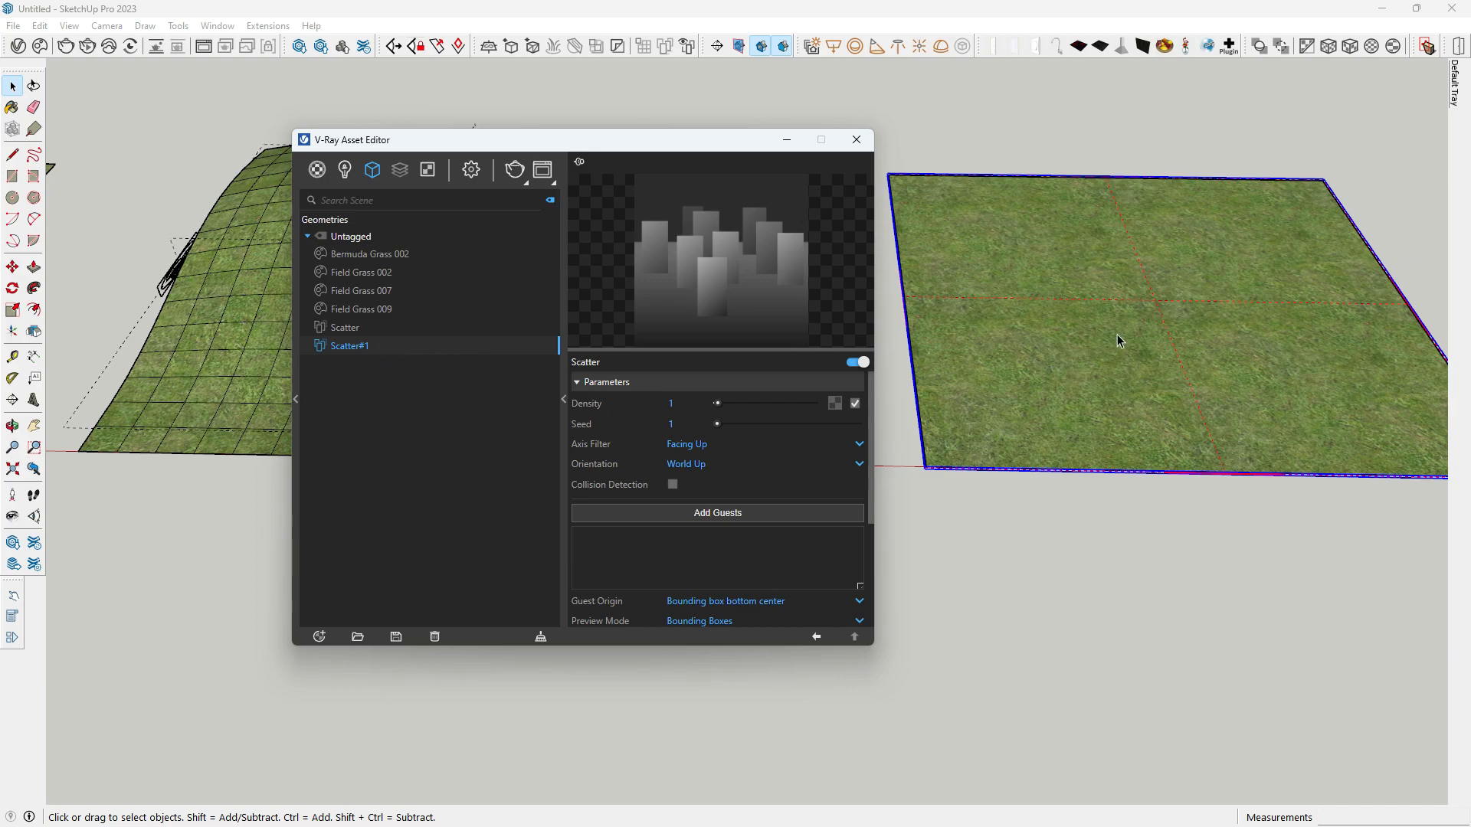
{"action": "left_click_drag", "start_coordinate": [604, 144], "coordinate": [1055, 150]}
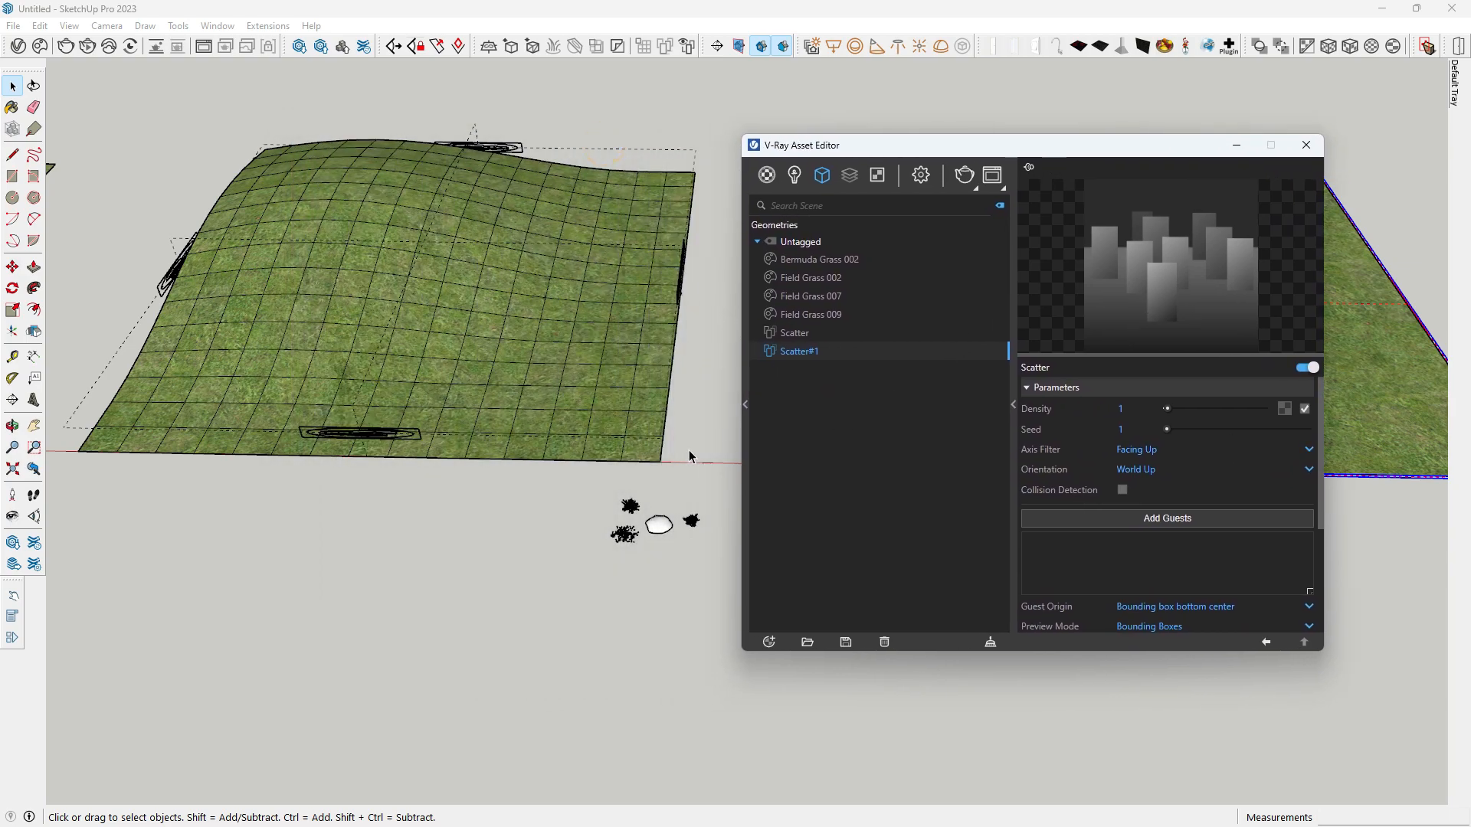
- Add the four grass clumps as guests of the hilly surface's Scatter asset and check the guest list
{"action": "left_click", "coordinate": [442, 529]}
{"action": "scroll", "coordinate": [184, 559], "scroll_direction": "down", "scroll_amount": 2}
{"action": "left_click", "coordinate": [373, 375]}
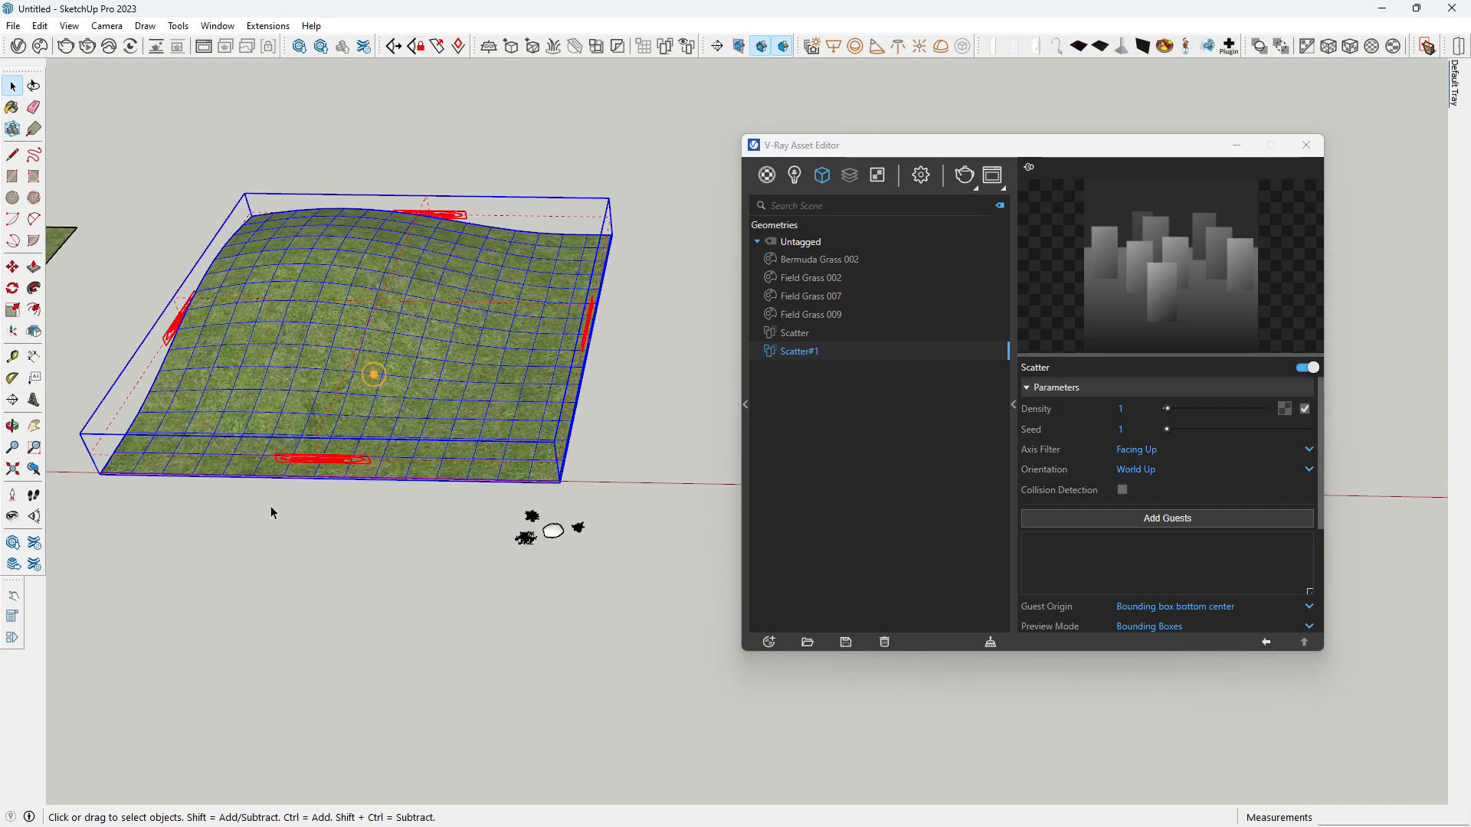
{"action": "left_click", "coordinate": [812, 334]}
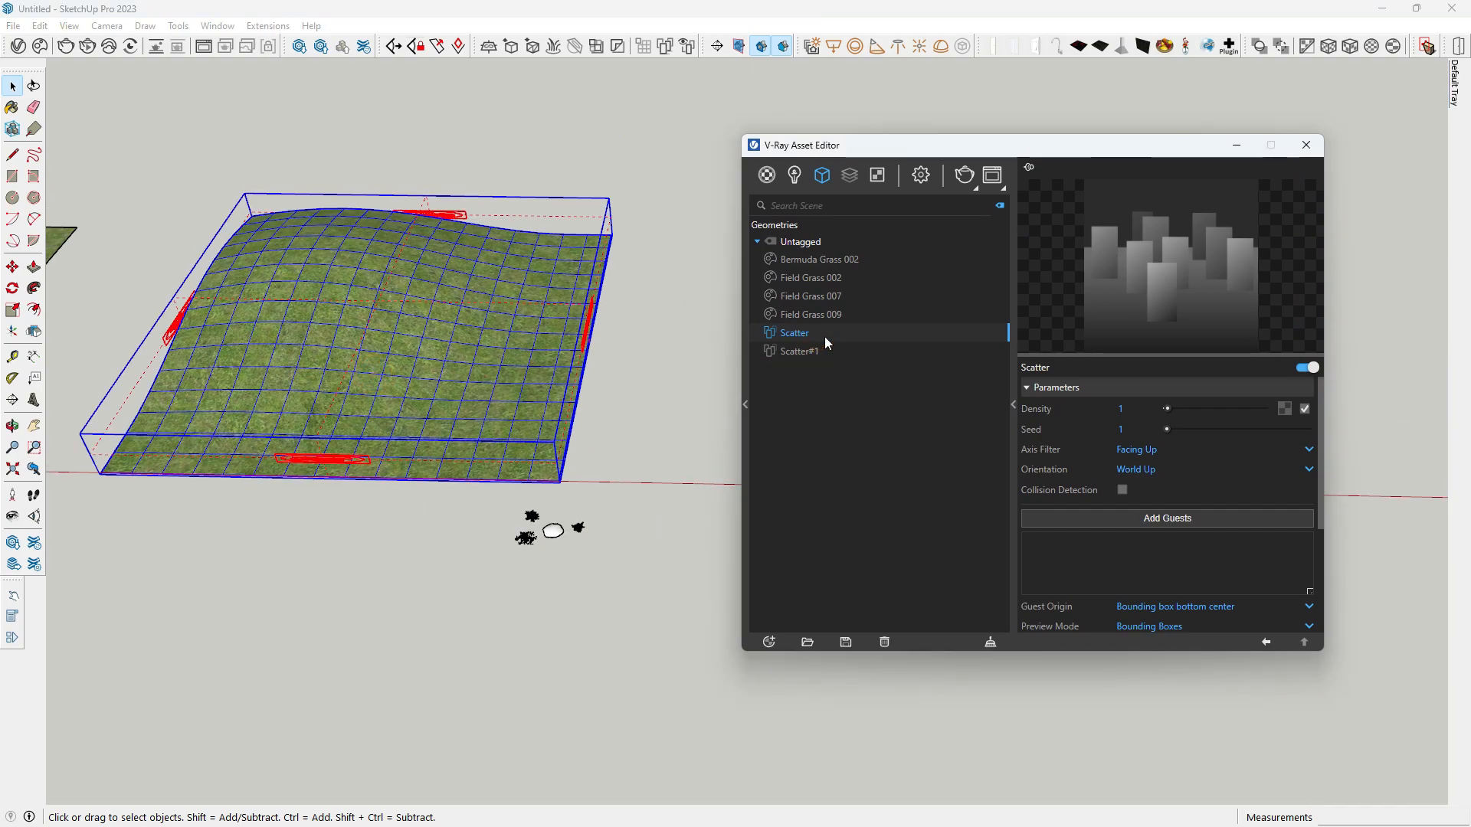
{"action": "left_click", "coordinate": [828, 334]}
{"action": "left_click", "coordinate": [849, 334]}
{"action": "left_click", "coordinate": [1172, 519]}
{"action": "left_click_drag", "start_coordinate": [637, 599], "coordinate": [511, 540]}
{"action": "left_click", "coordinate": [1161, 519]}
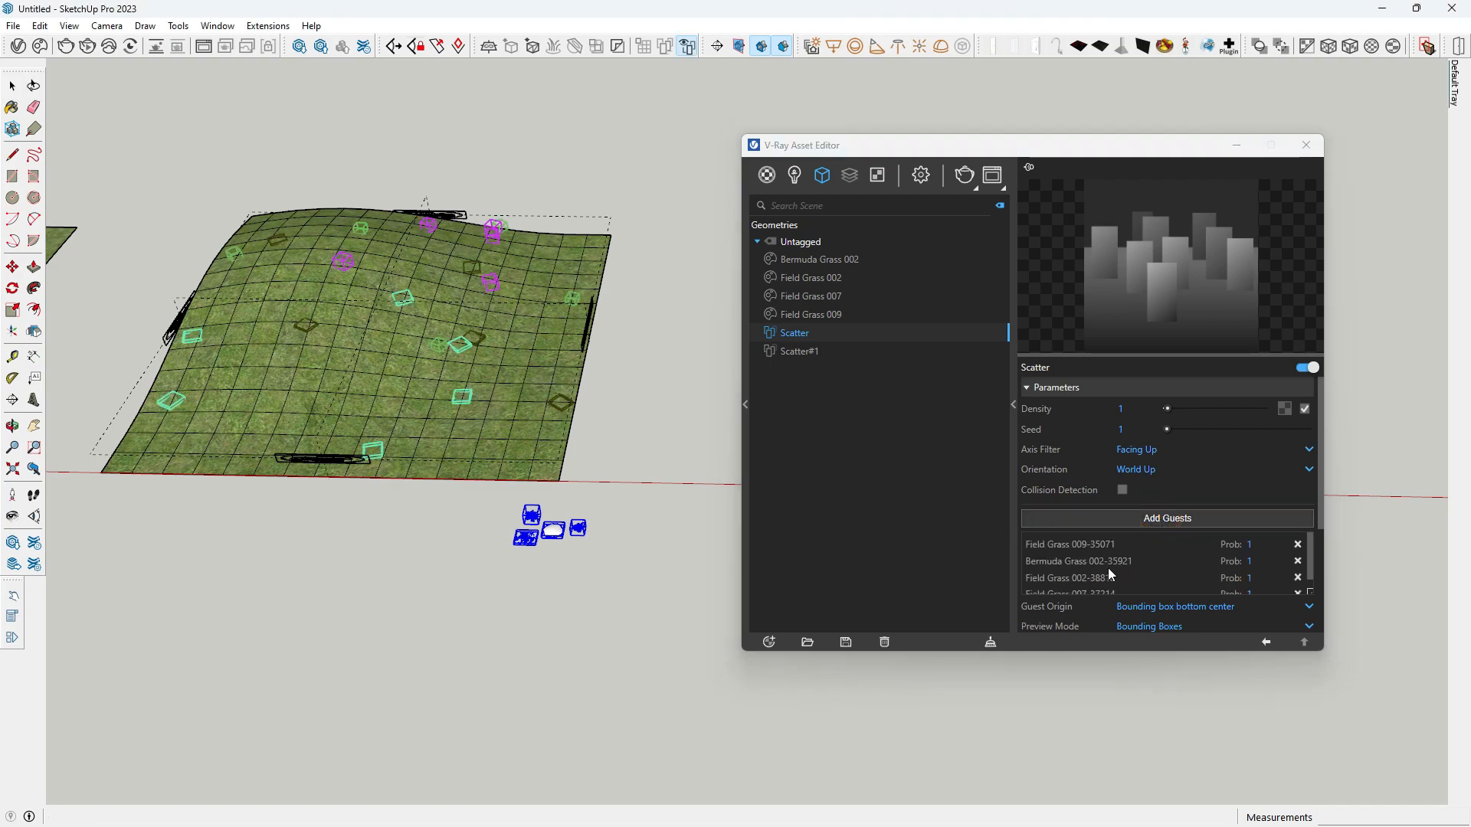
{"action": "scroll", "coordinate": [1198, 543], "scroll_direction": "down", "scroll_amount": 1}
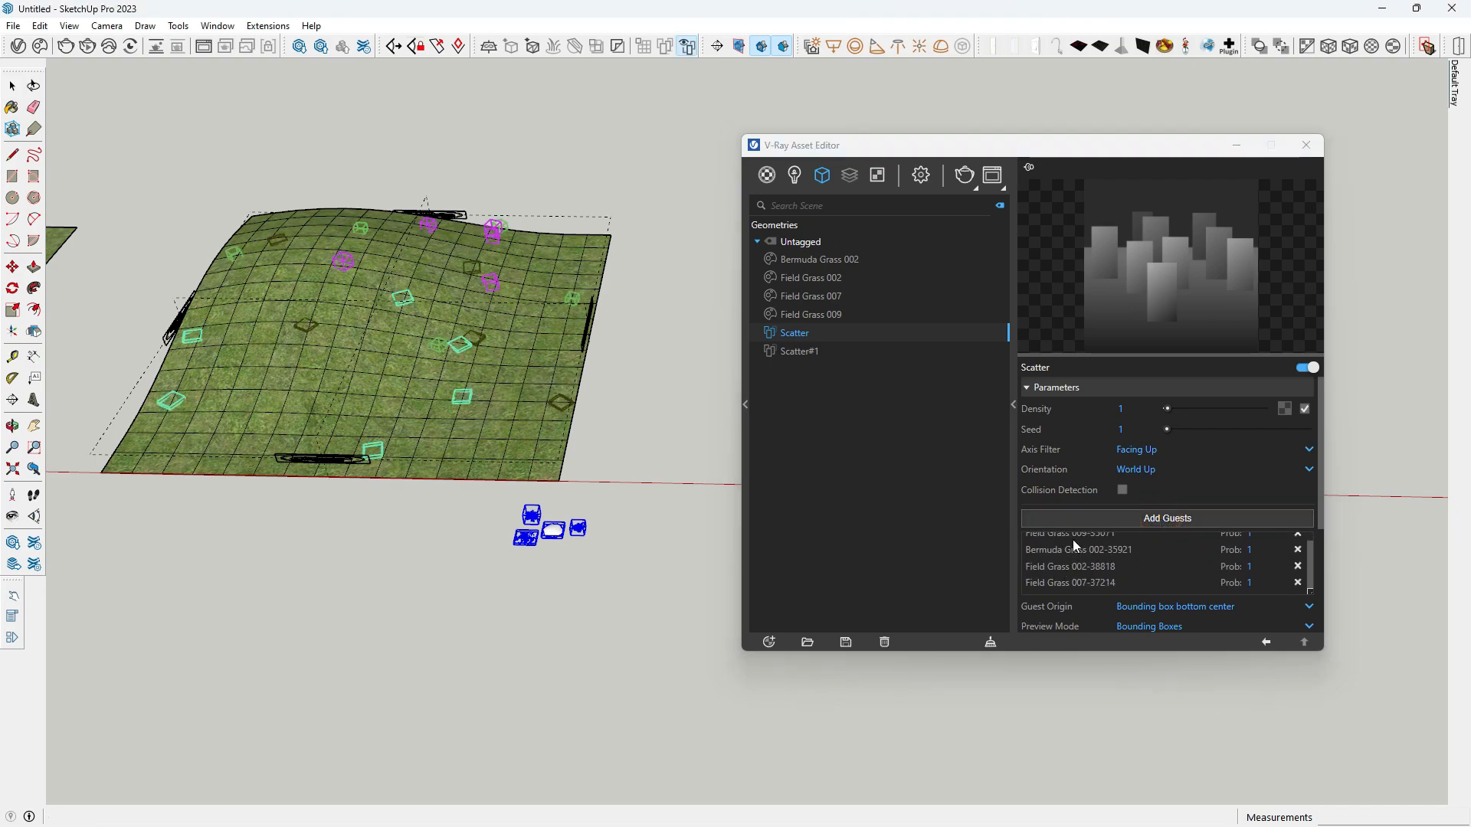
{"action": "scroll", "coordinate": [1149, 559], "scroll_direction": "up", "scroll_amount": 1}
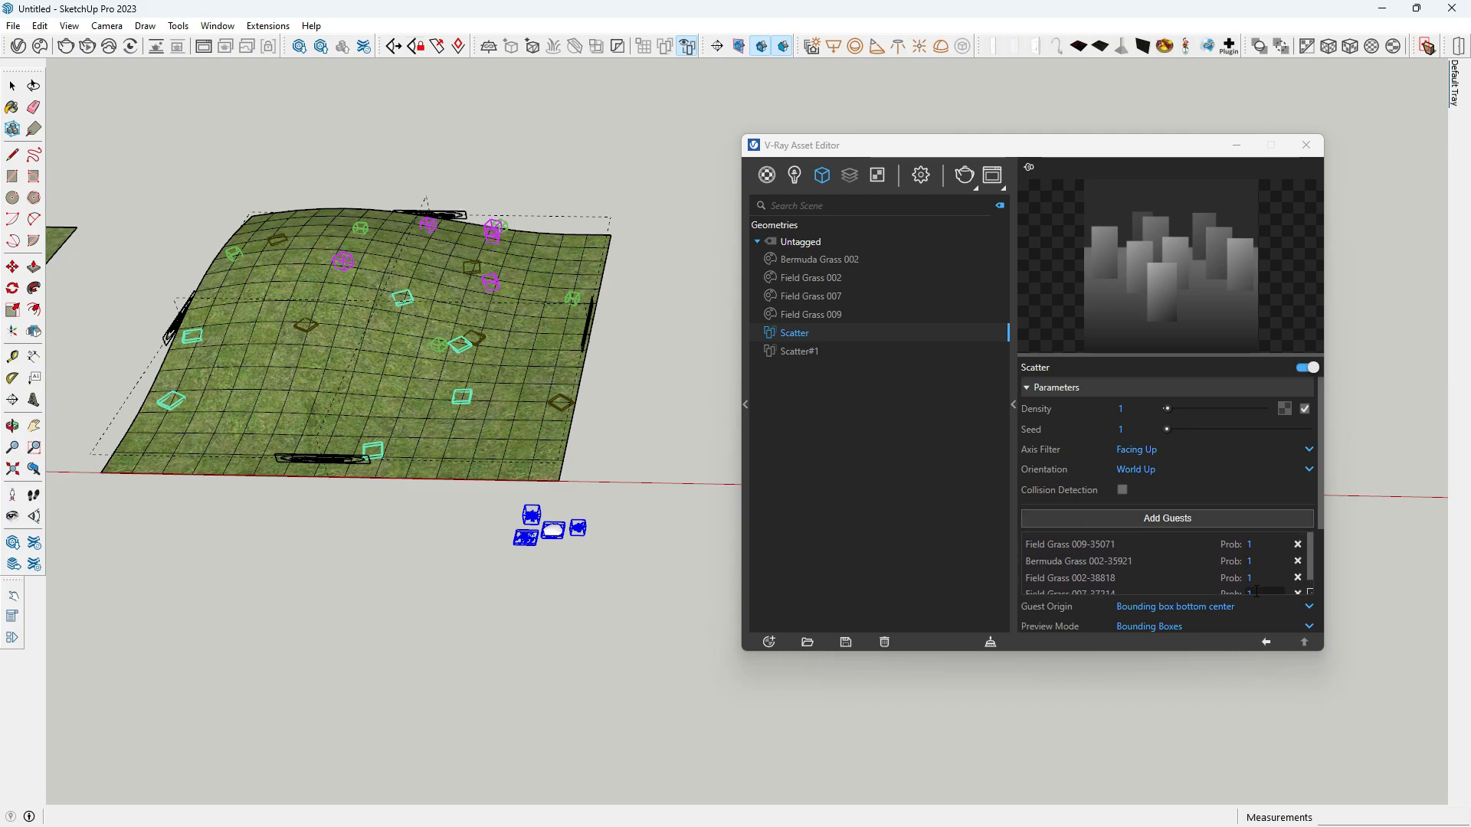
{"action": "scroll", "coordinate": [1225, 574], "scroll_direction": "down", "scroll_amount": 1}
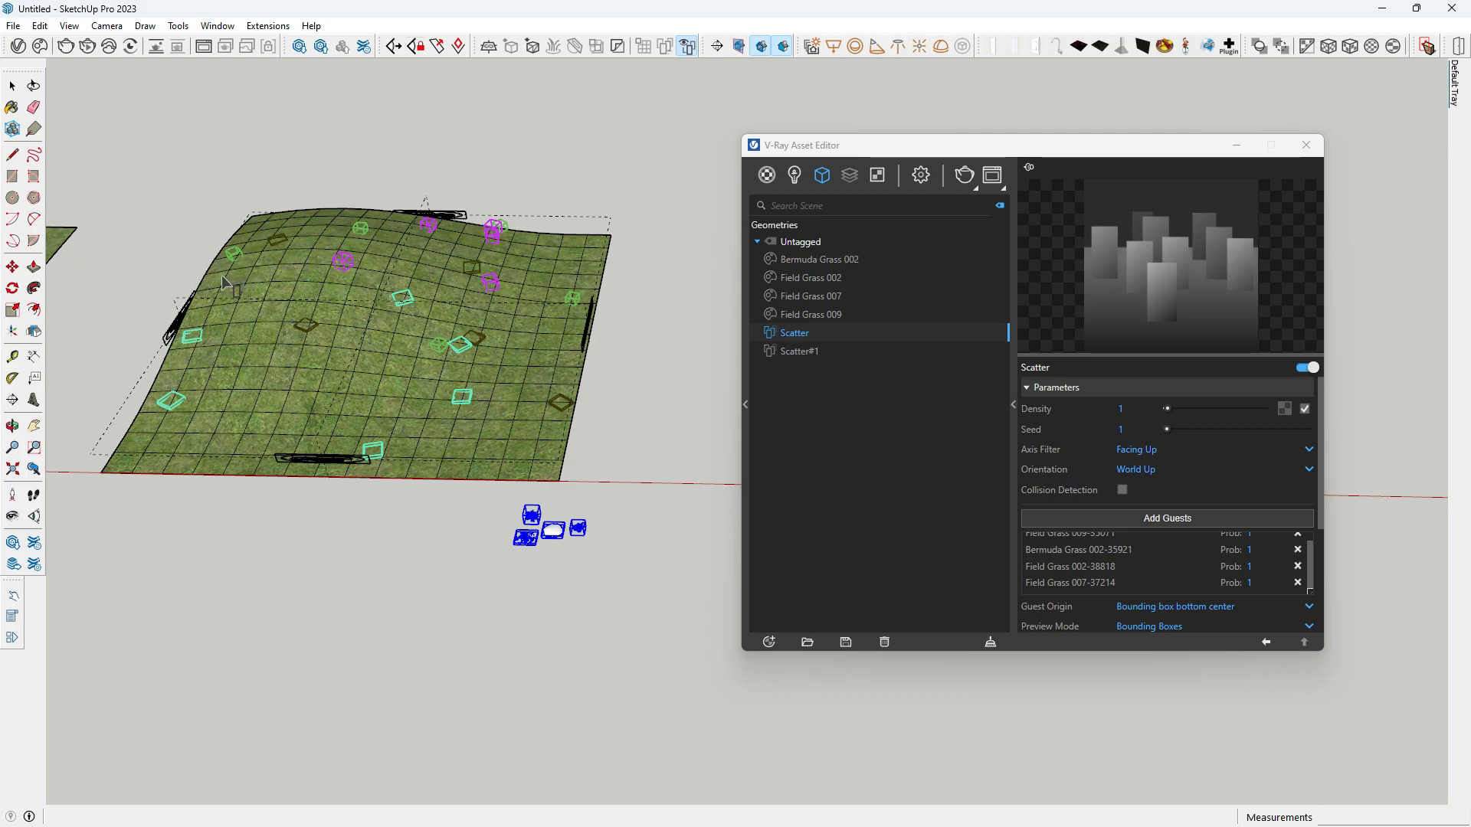
{"action": "scroll", "coordinate": [221, 282], "scroll_direction": "up", "scroll_amount": 2}
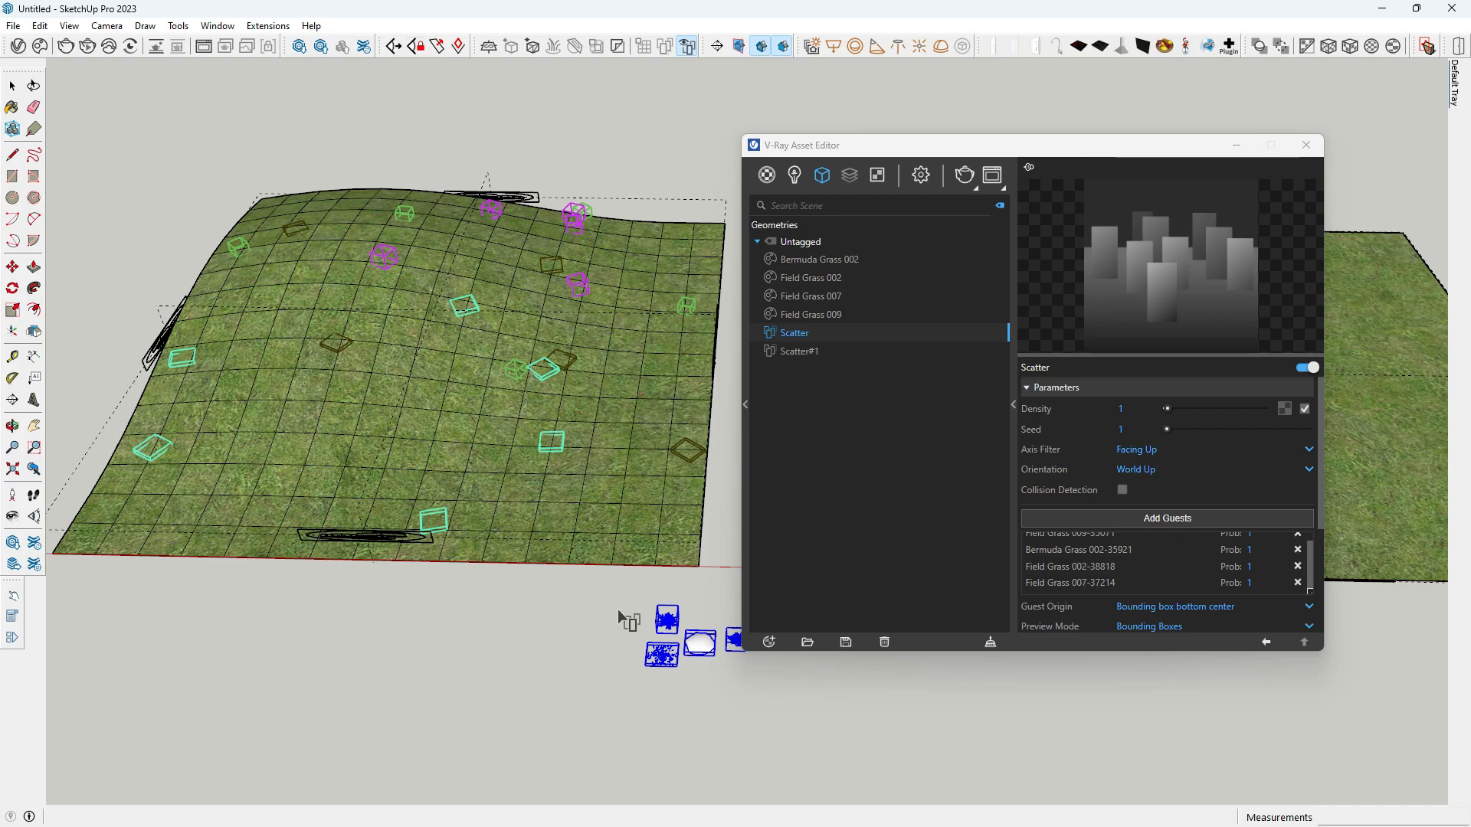
- Clear the selection, render the scene and inspect the scattered grass clumps on the hilly surface
{"action": "left_click", "coordinate": [12, 86]}
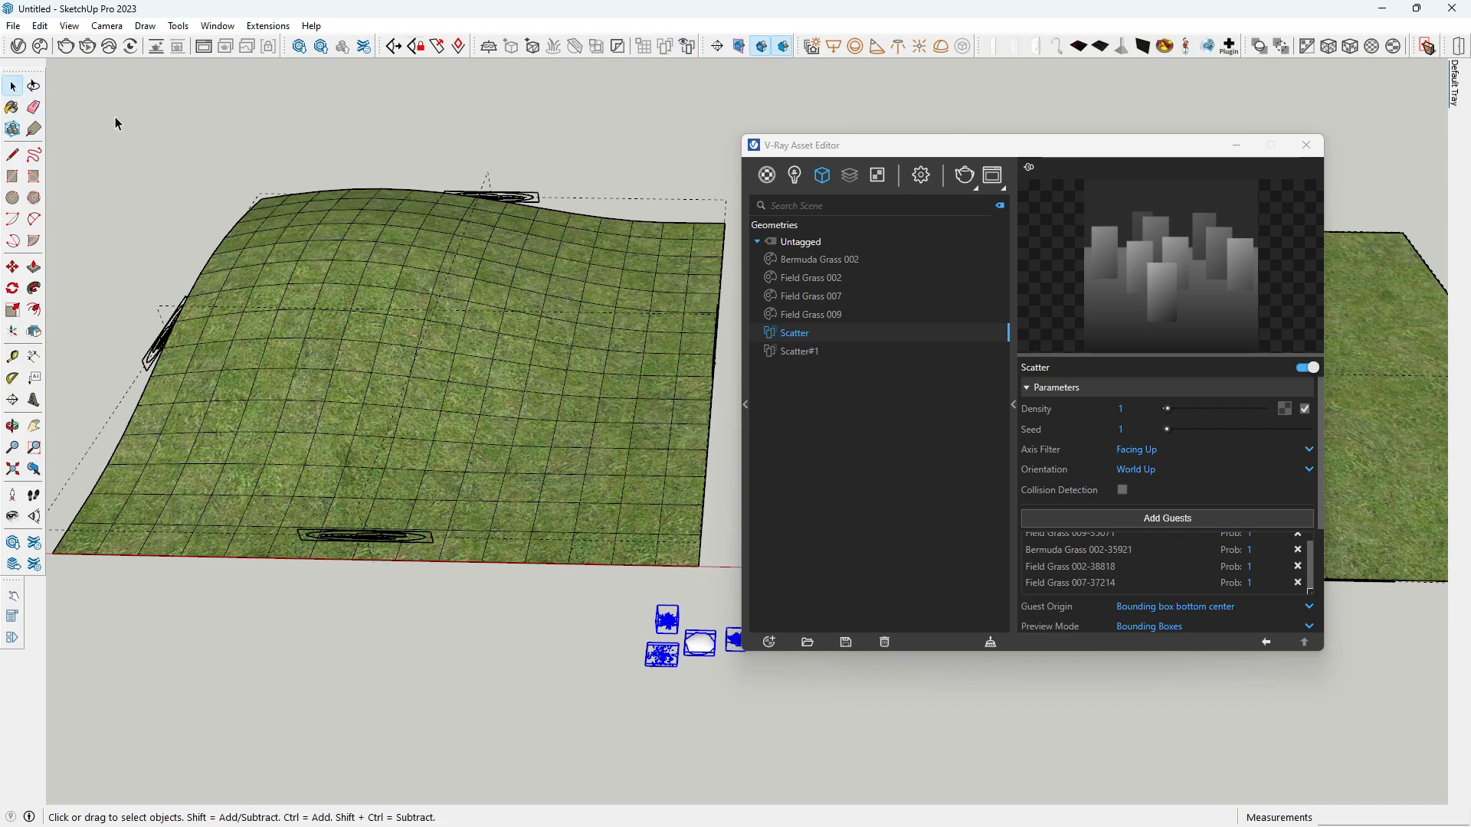
{"action": "left_click", "coordinate": [115, 117]}
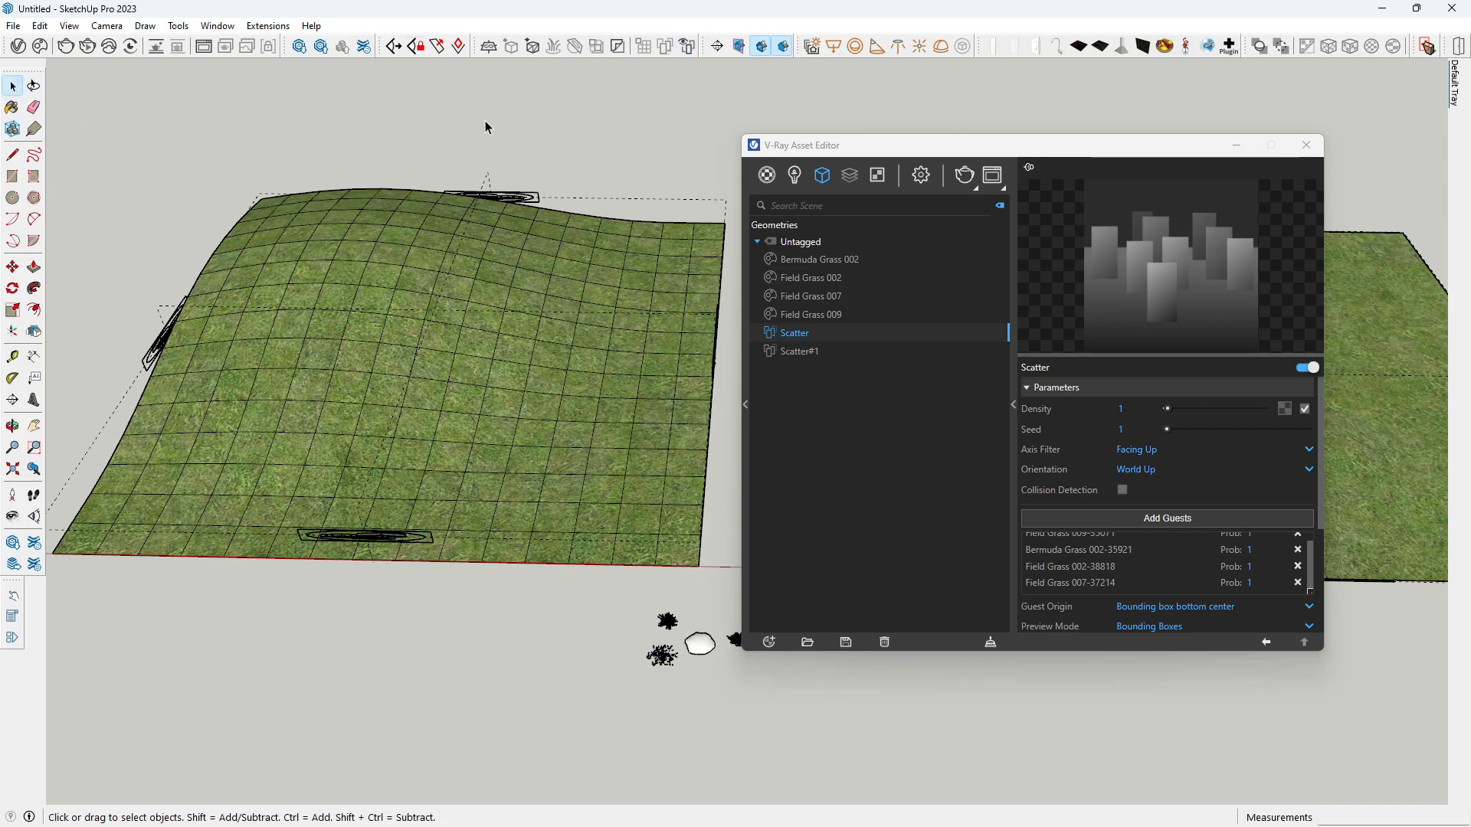
{"action": "left_click", "coordinate": [191, 126]}
{"action": "left_click", "coordinate": [65, 46]}
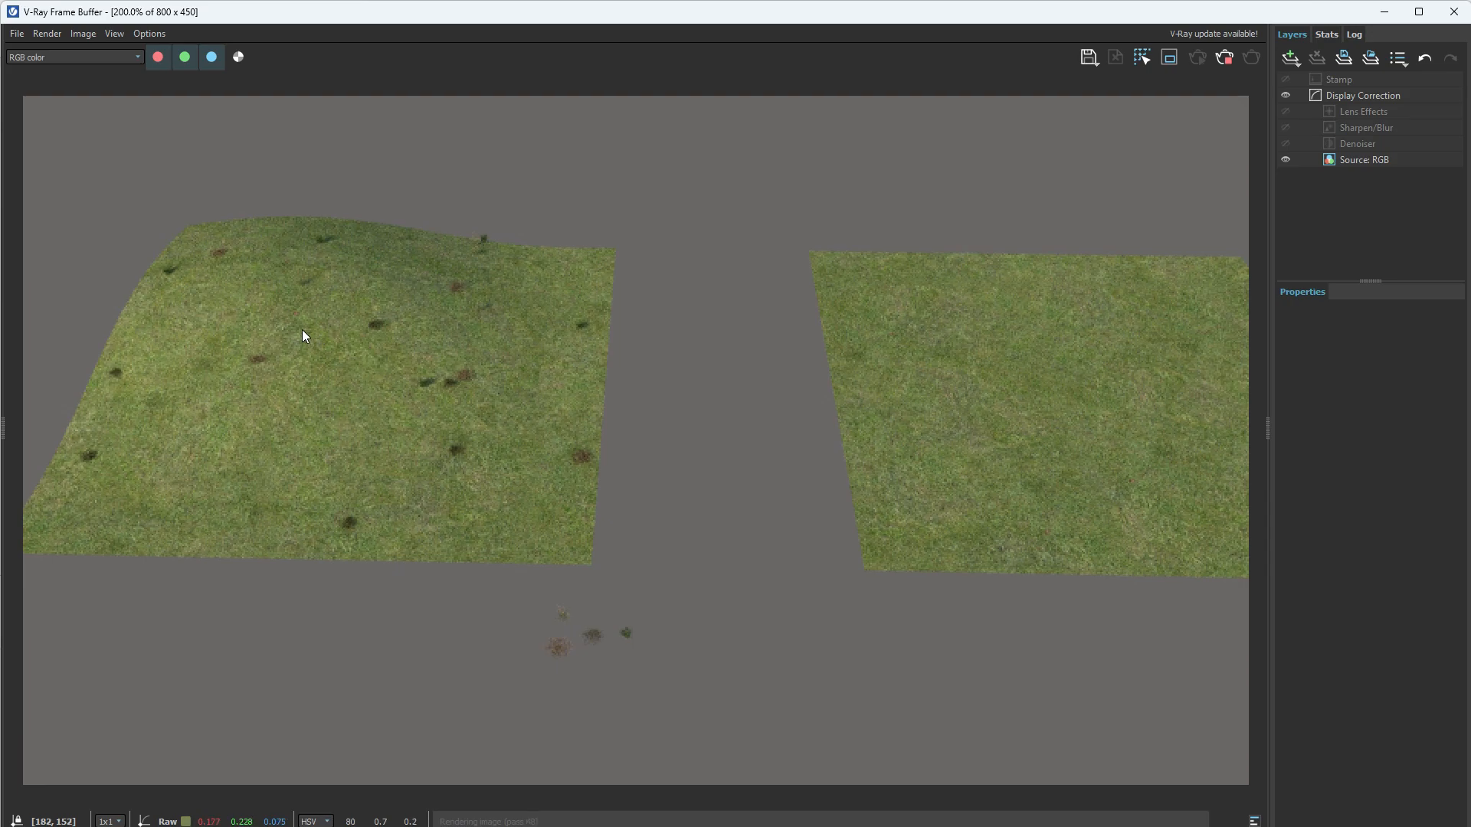
{"action": "scroll", "coordinate": [452, 462], "scroll_direction": "up", "scroll_amount": 1}
{"action": "scroll", "coordinate": [452, 449], "scroll_direction": "down", "scroll_amount": 1}
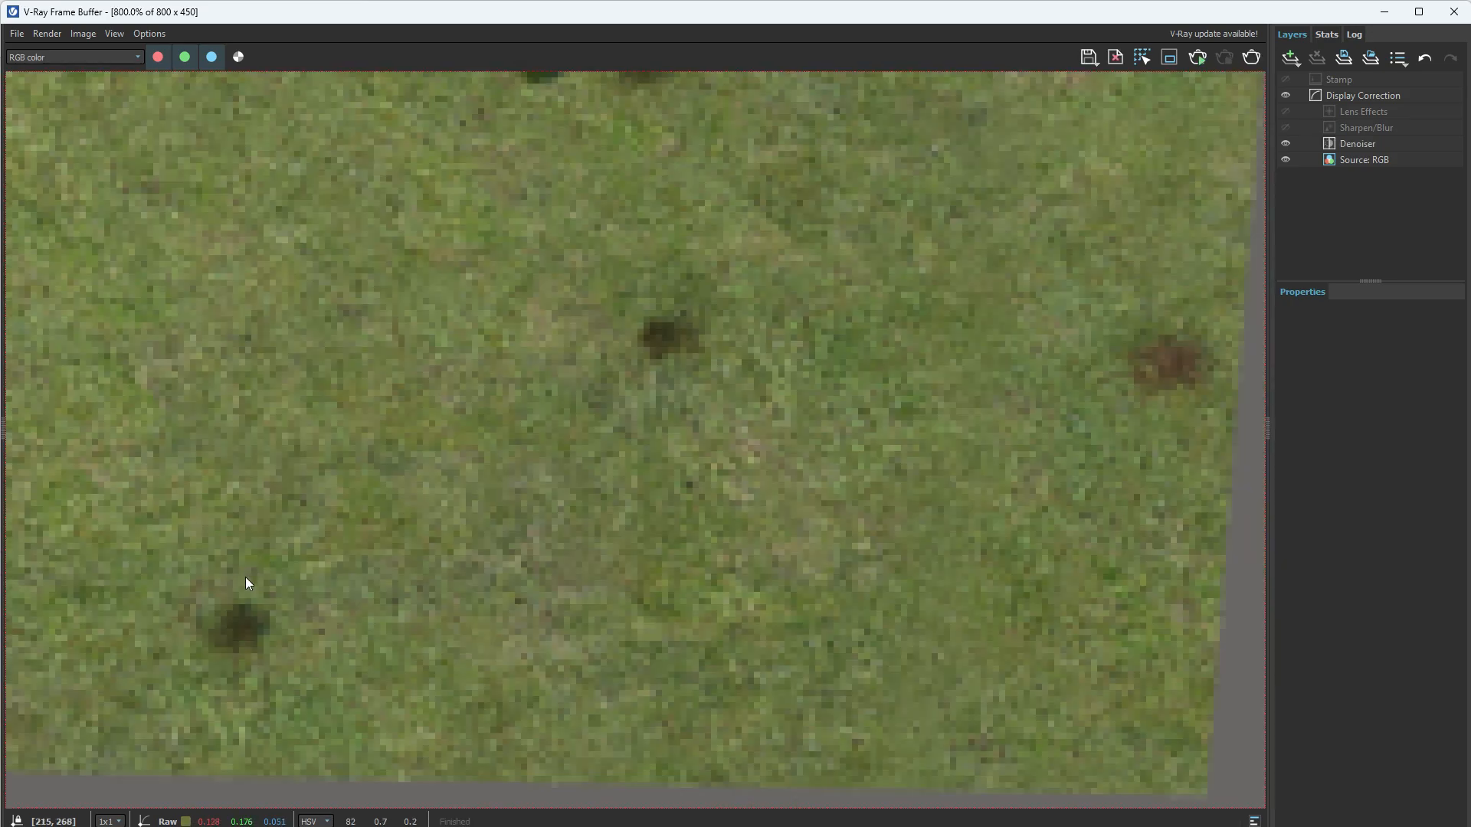
- Compare the latest render as A with the previous one as B in the render history, then close the frame buffer
{"action": "left_click", "coordinate": [5, 431]}
{"action": "left_click", "coordinate": [58, 244]}
{"action": "left_click", "coordinate": [48, 59]}
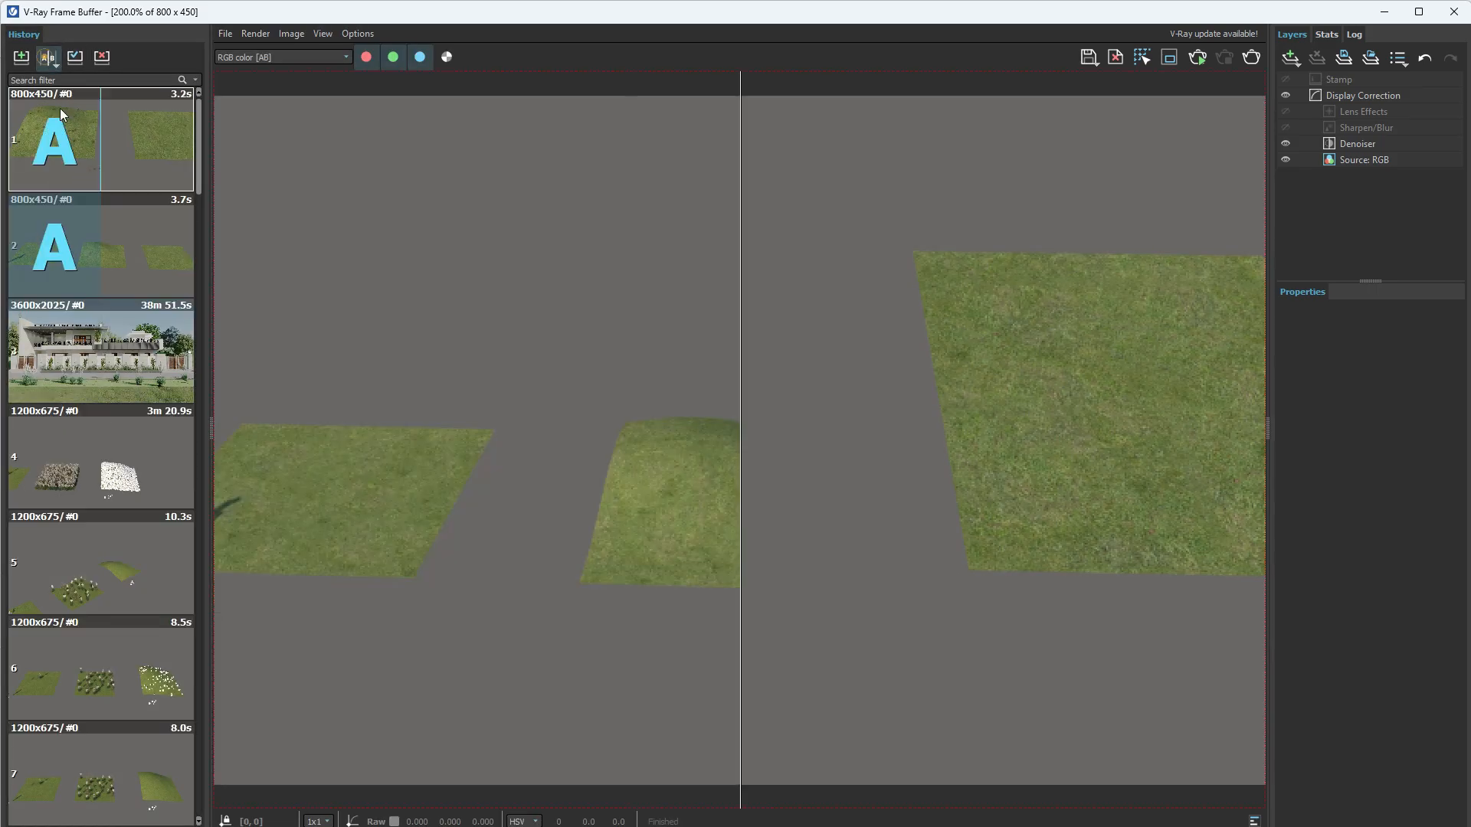
{"action": "left_click", "coordinate": [68, 136]}
{"action": "left_click", "coordinate": [135, 262]}
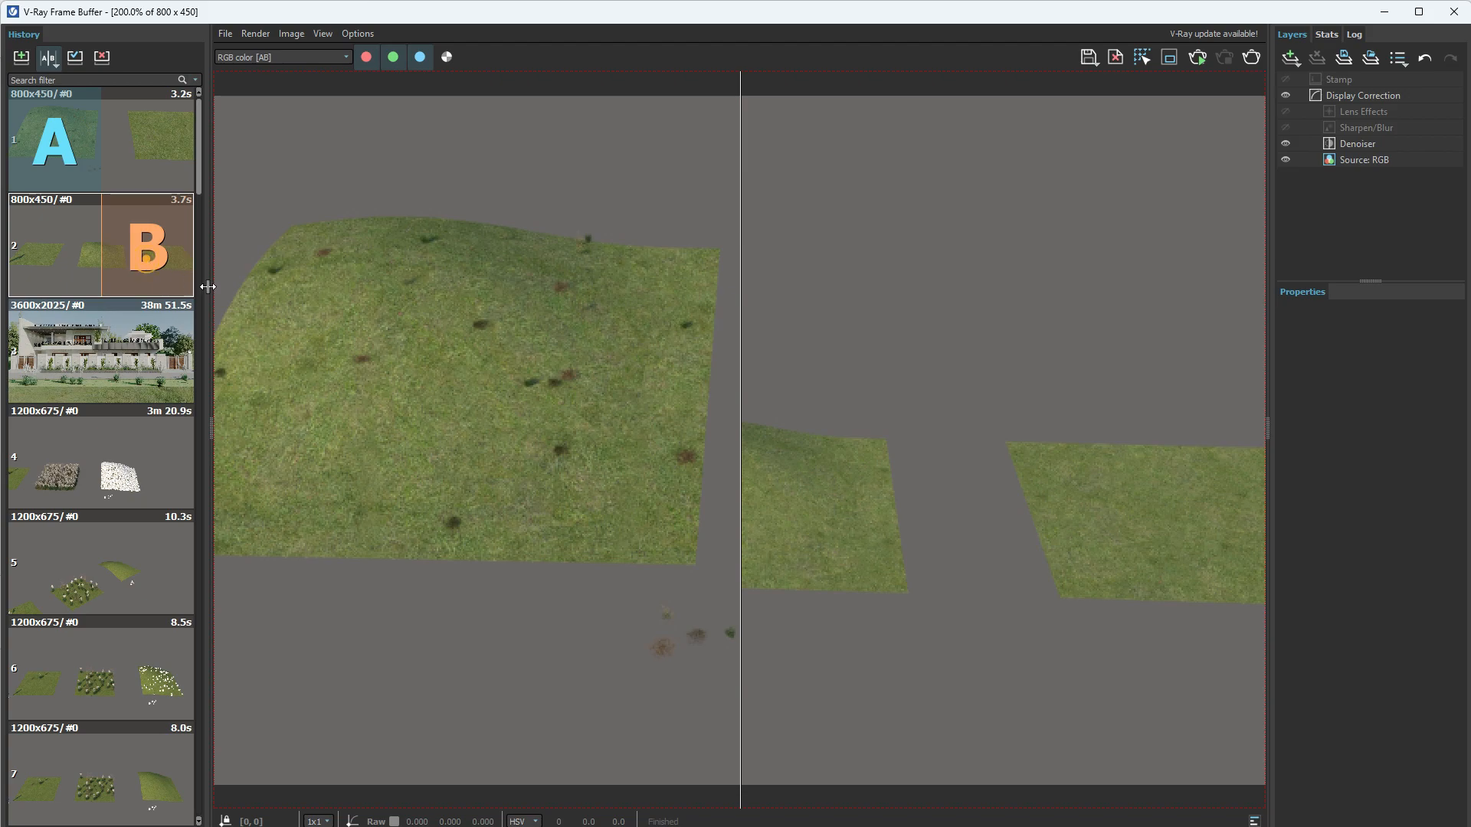
{"action": "left_click_drag", "start_coordinate": [729, 411], "coordinate": [761, 460]}
{"action": "scroll", "coordinate": [532, 420], "scroll_direction": "down", "scroll_amount": 2}
{"action": "scroll", "coordinate": [674, 456], "scroll_direction": "up", "scroll_amount": 2}
{"action": "scroll", "coordinate": [682, 459], "scroll_direction": "down", "scroll_amount": 1}
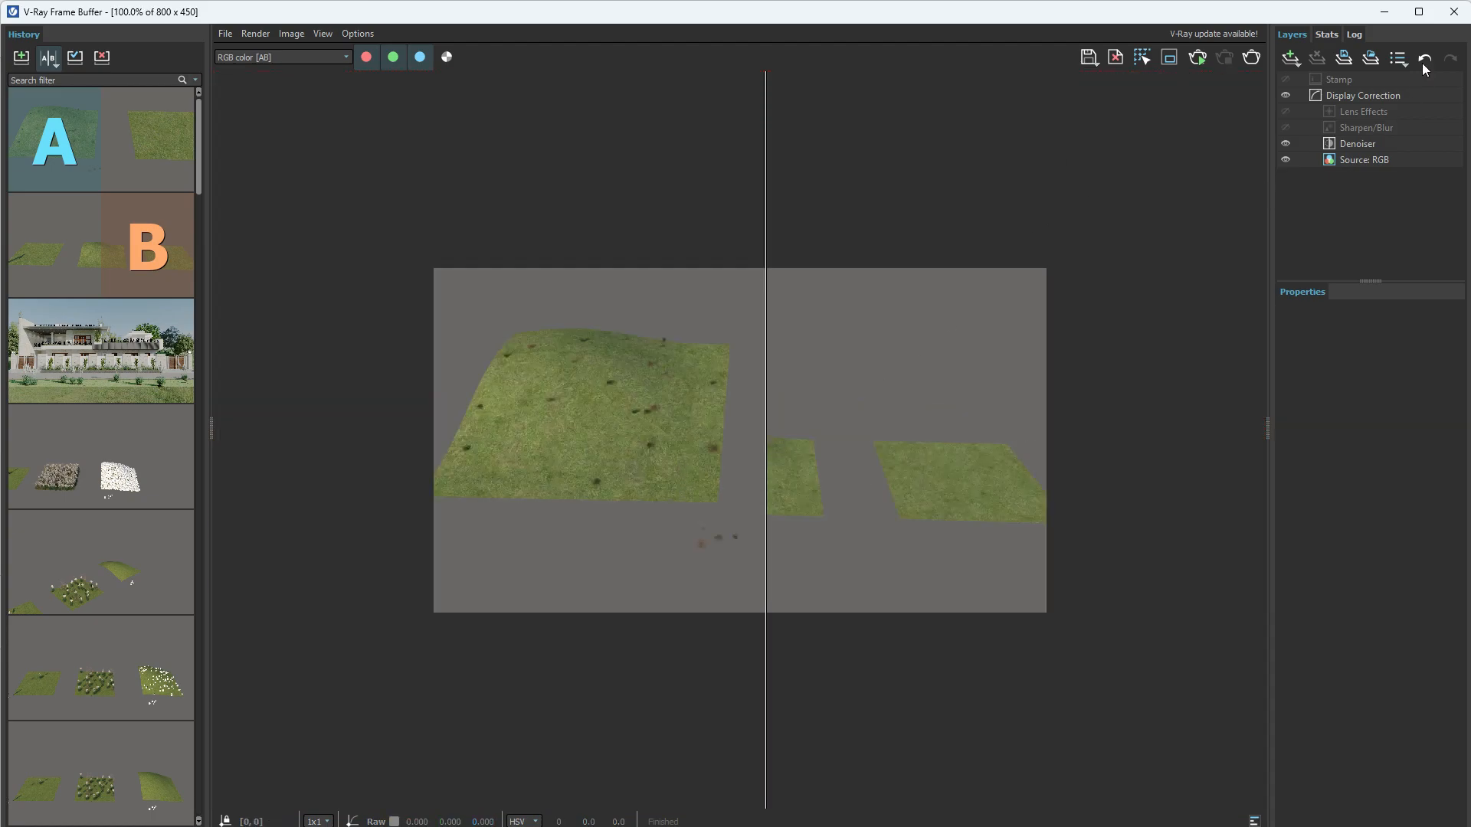
{"action": "left_click", "coordinate": [1453, 12]}
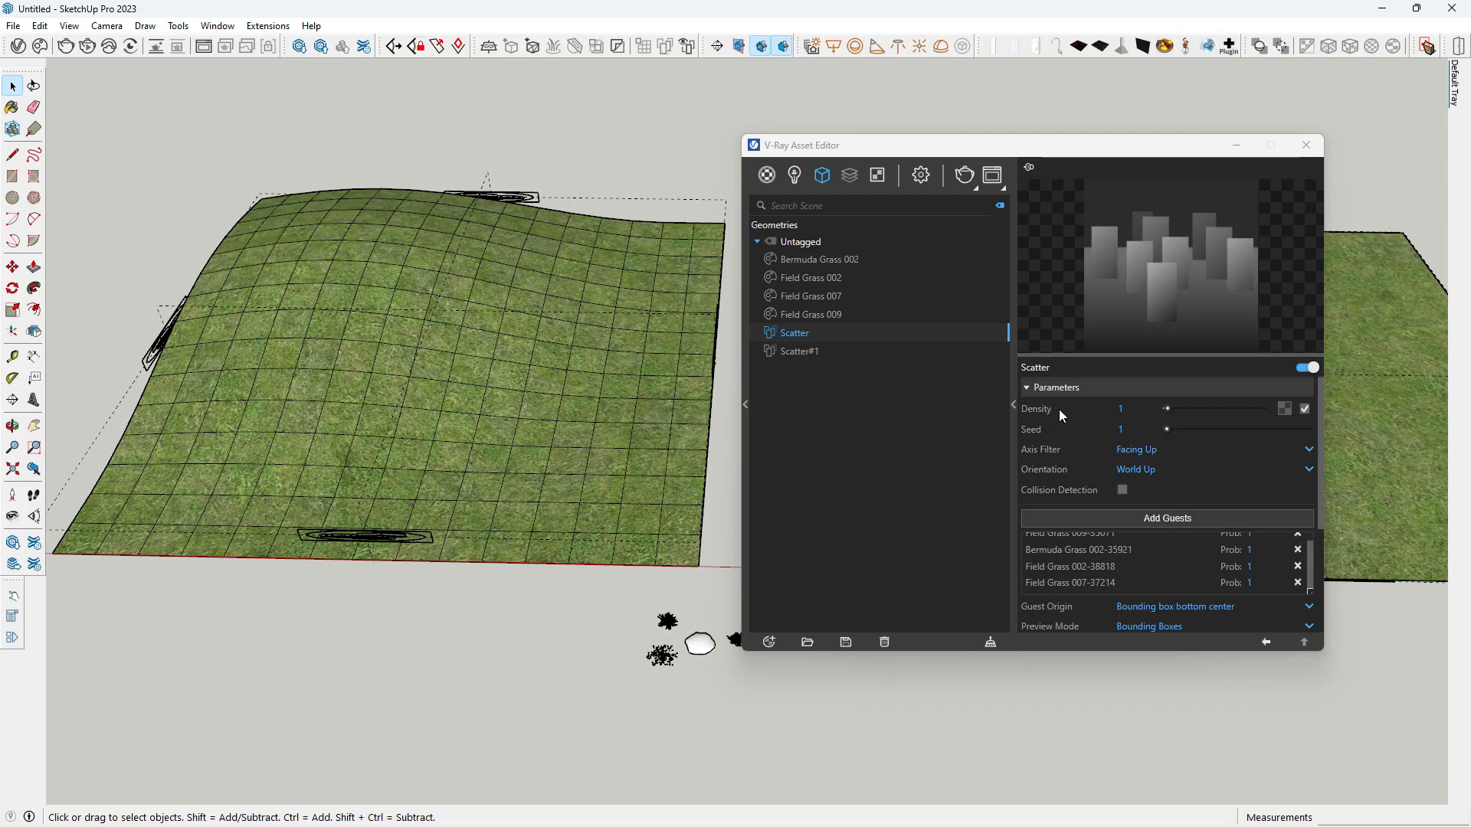
- Raise the Scatter density on the hilly surface to 100 and check its rotation and scale settings
{"action": "left_click_drag", "start_coordinate": [1167, 410], "coordinate": [1198, 415]}
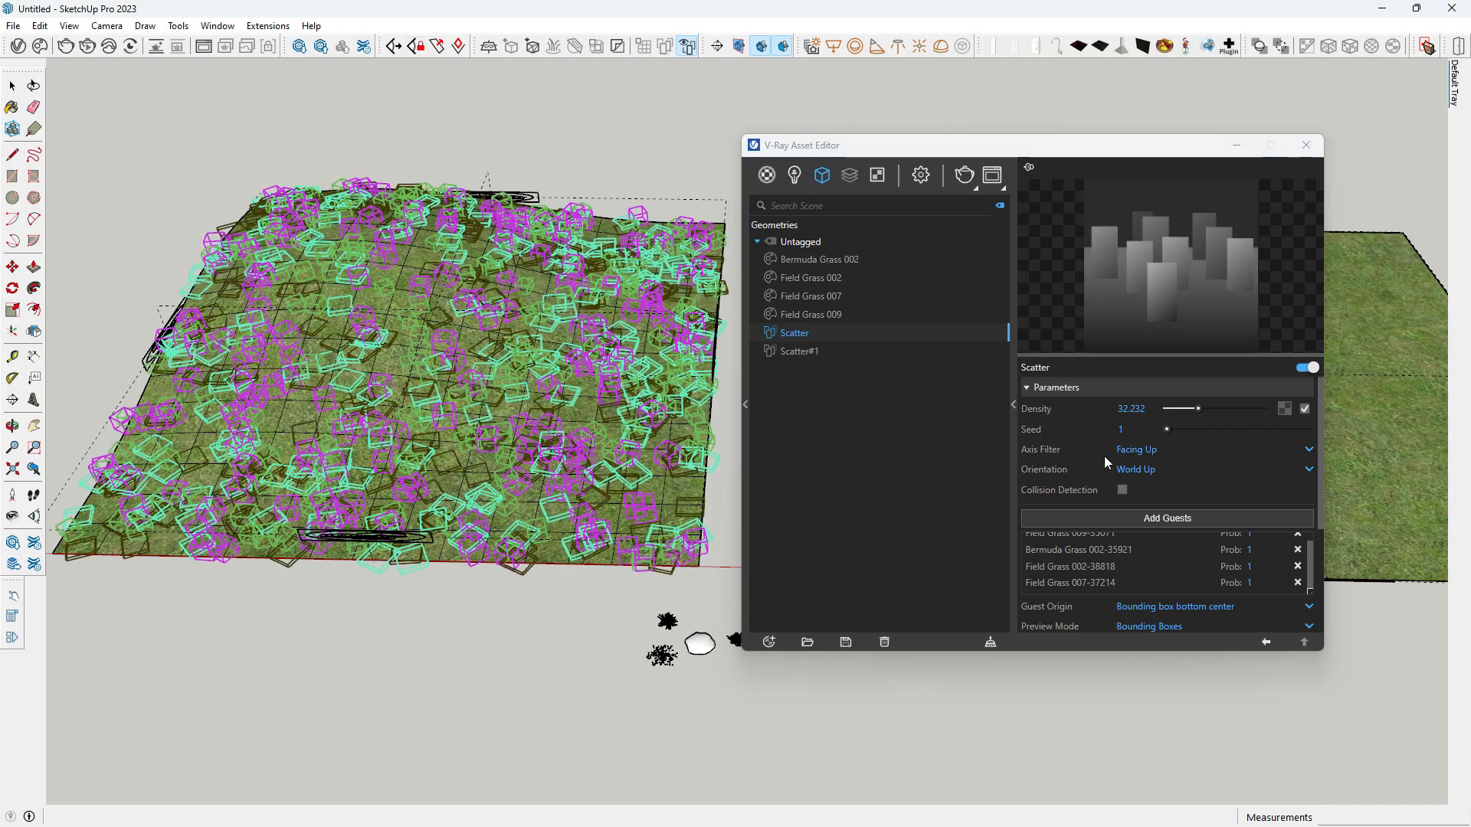
{"action": "left_click_drag", "start_coordinate": [1192, 416], "coordinate": [1262, 419]}
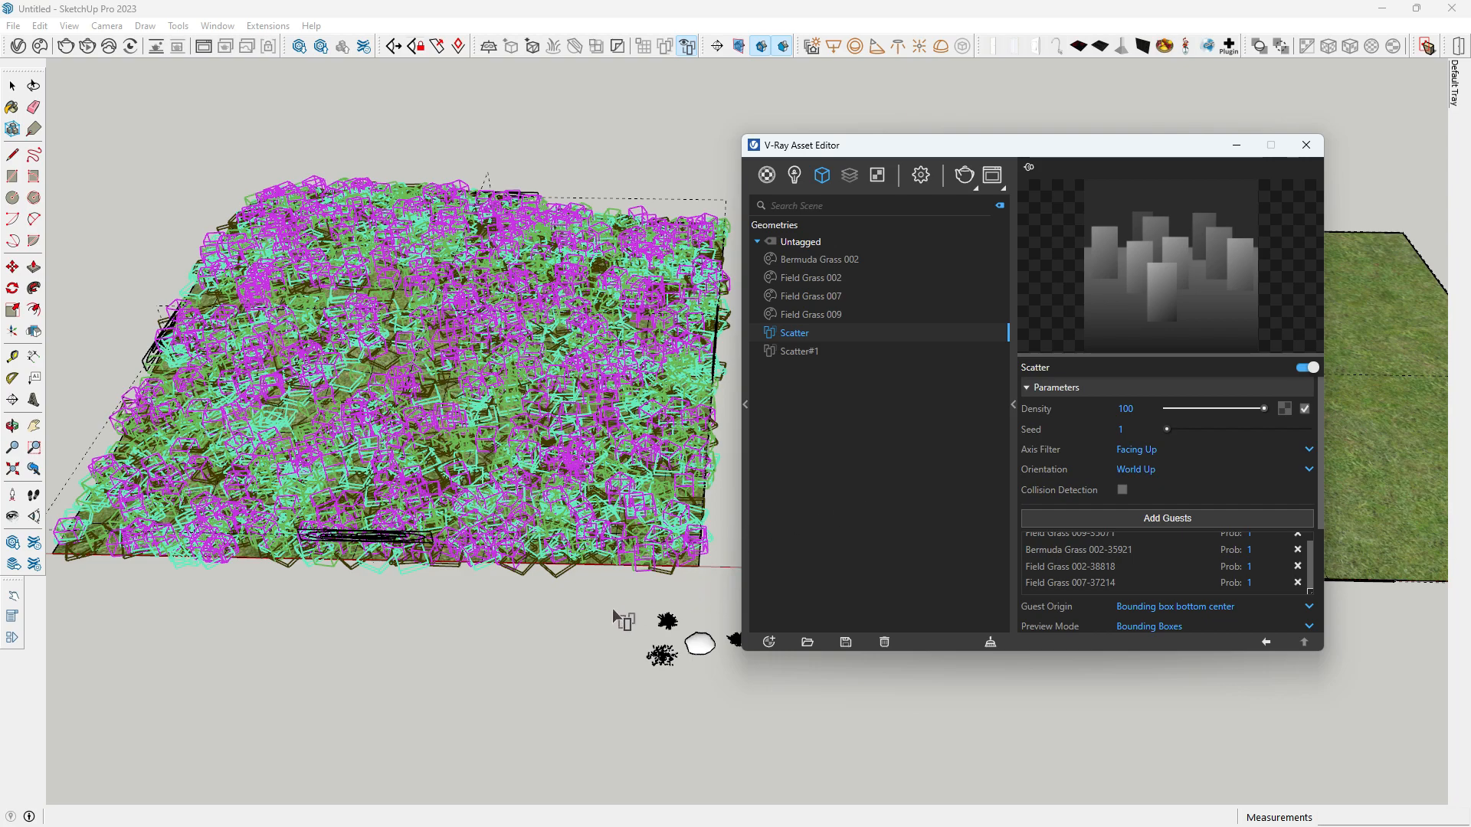
{"action": "scroll", "coordinate": [1109, 536], "scroll_direction": "down", "scroll_amount": 5}
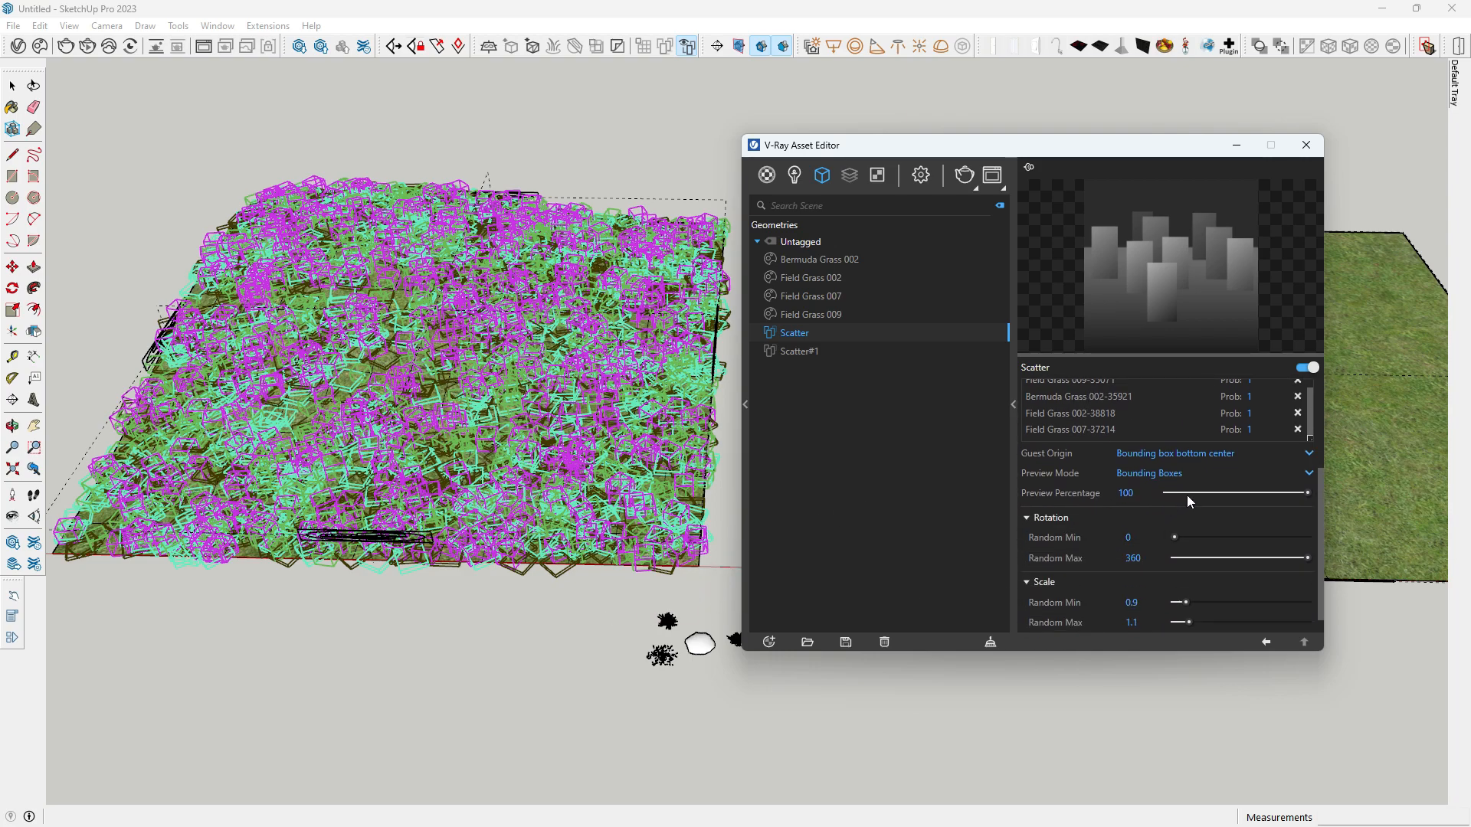
{"action": "left_click", "coordinate": [588, 615]}
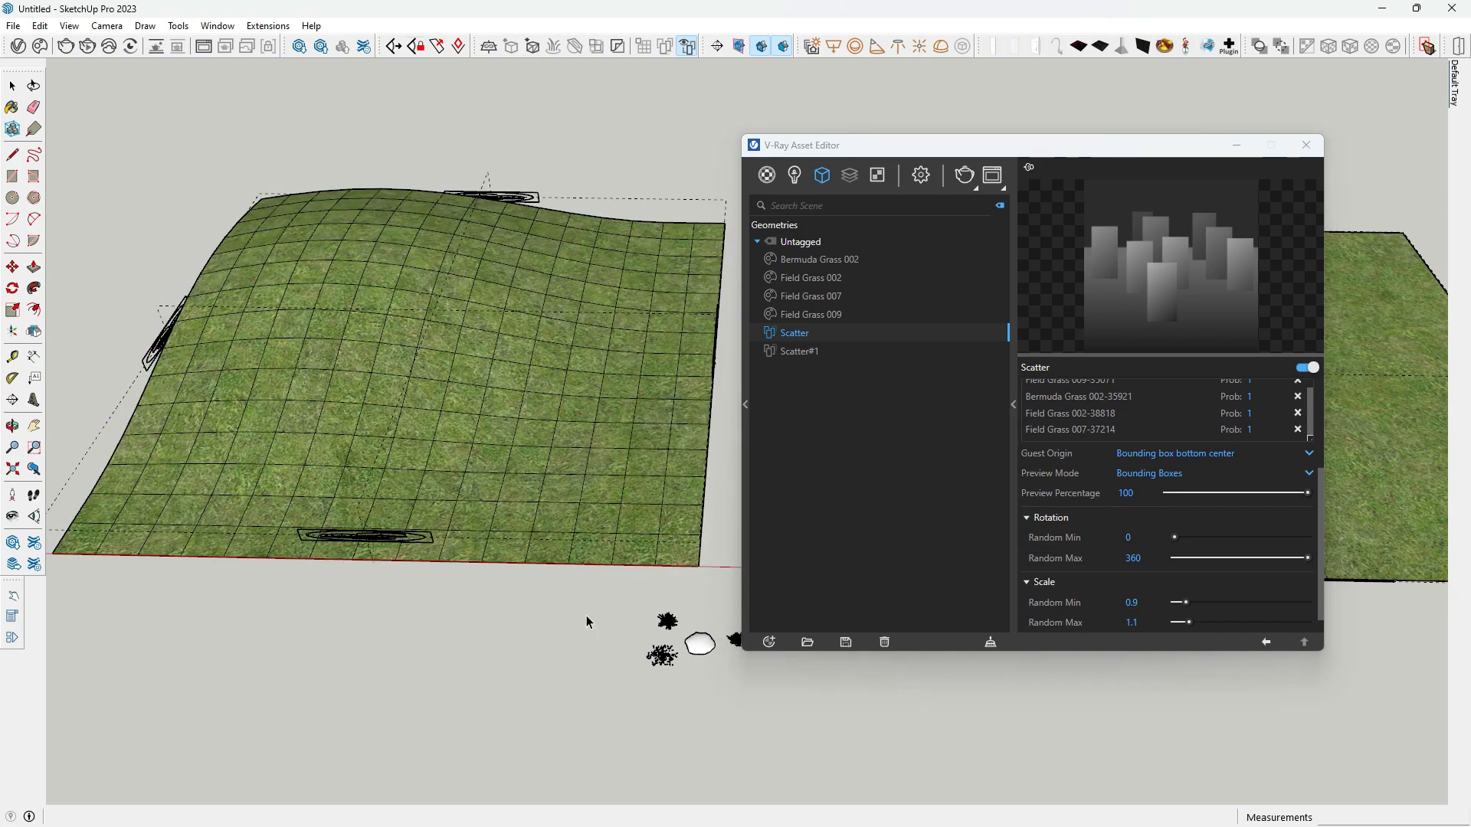
- Render a closer view of the hilly surface, inspect the denser grass coverage and close the frame buffer
{"action": "scroll", "coordinate": [131, 319], "scroll_direction": "up", "scroll_amount": 5}
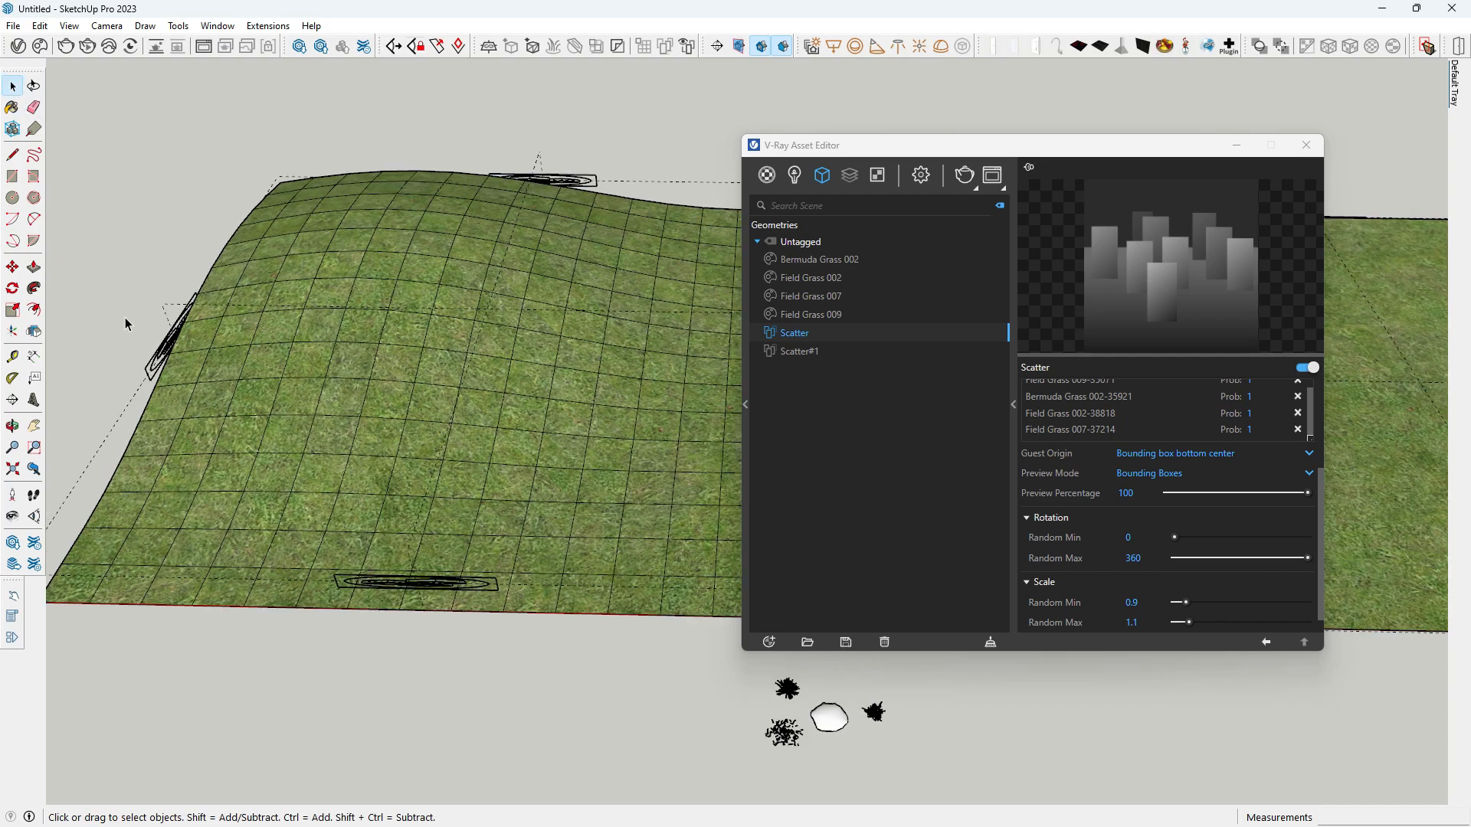
{"action": "scroll", "coordinate": [290, 450], "scroll_direction": "down", "scroll_amount": 1}
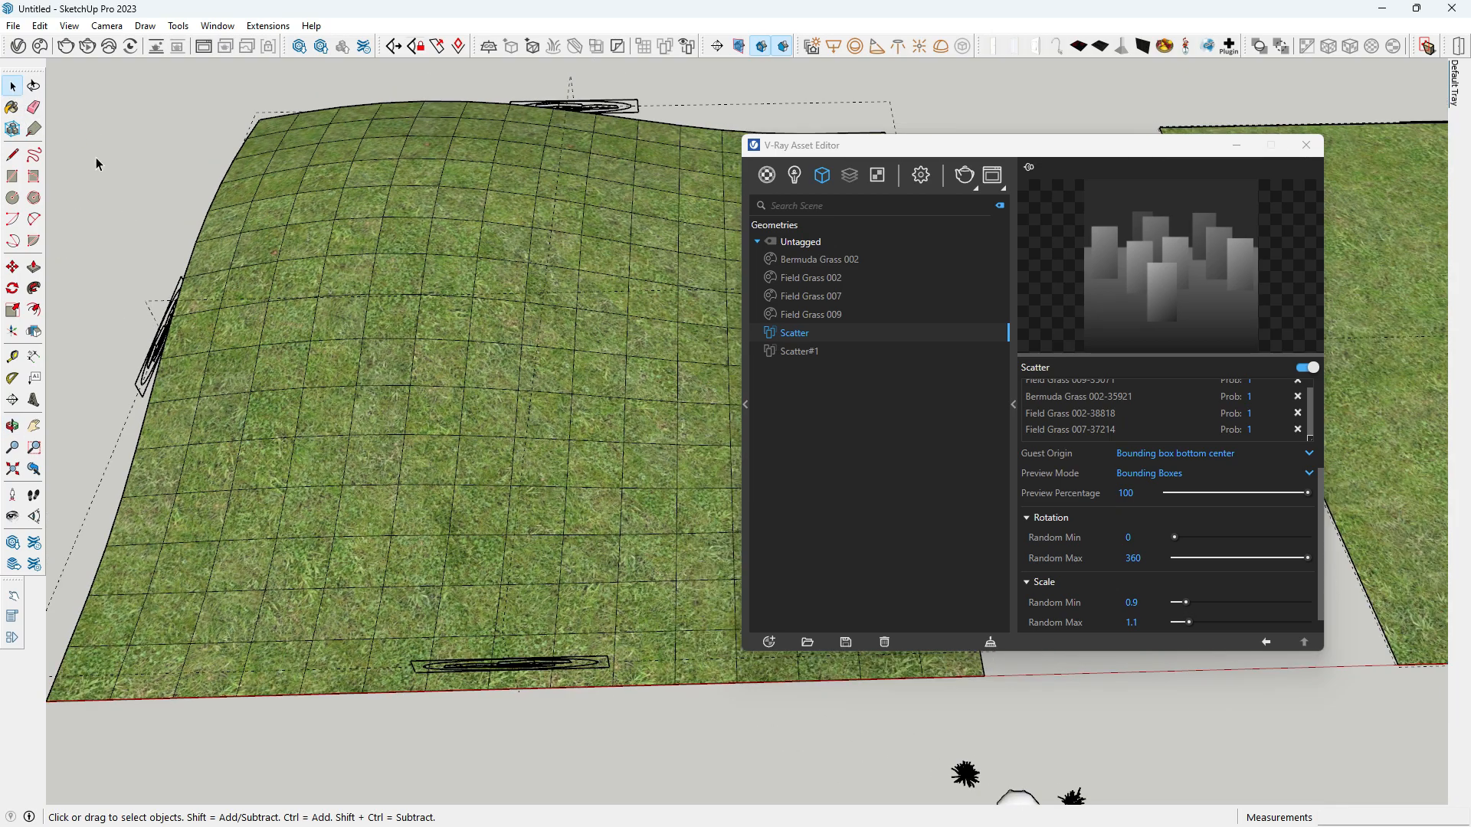
{"action": "left_click", "coordinate": [68, 47]}
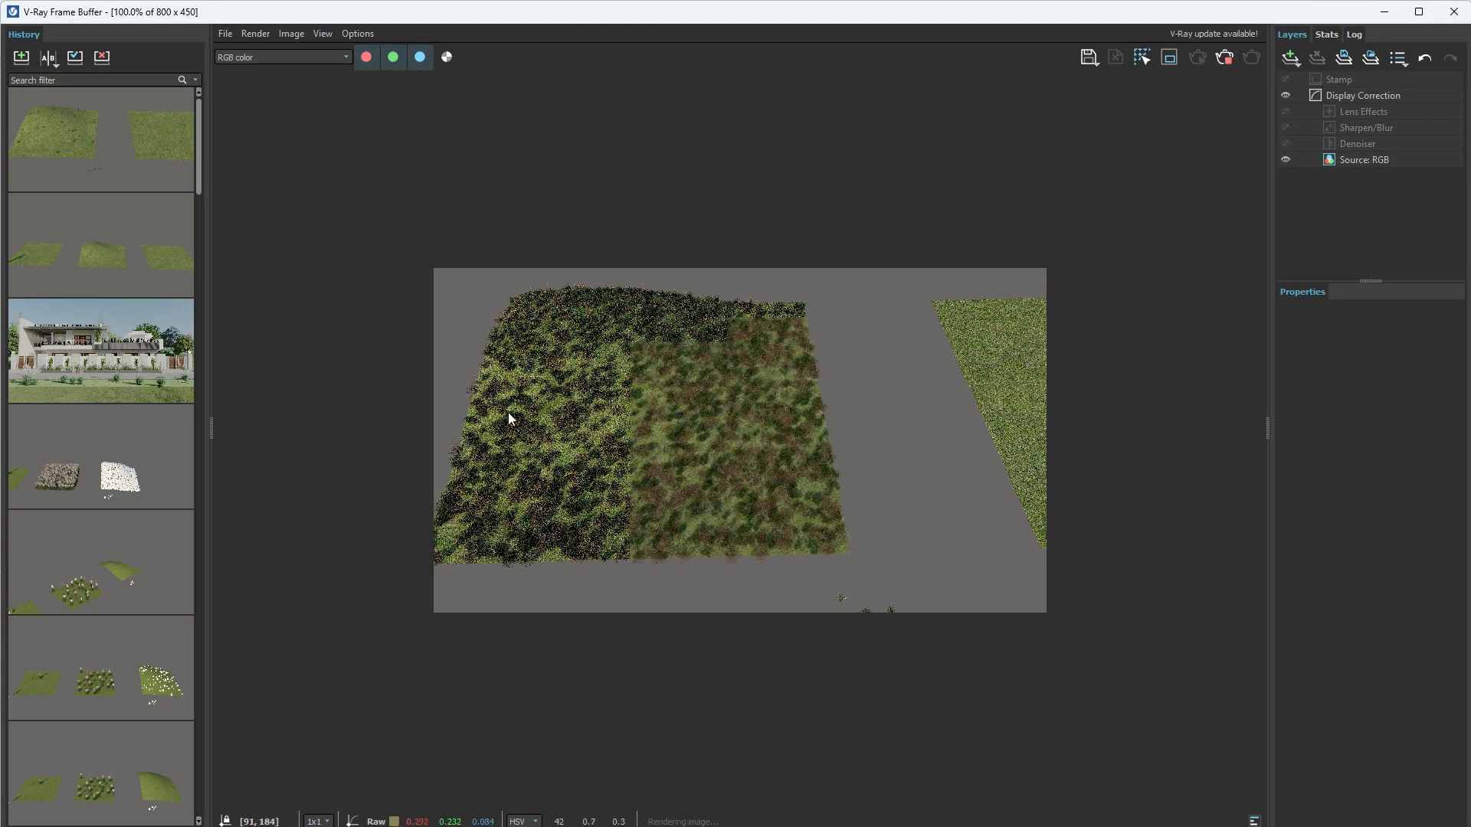
{"action": "scroll", "coordinate": [655, 461], "scroll_direction": "up", "scroll_amount": 2}
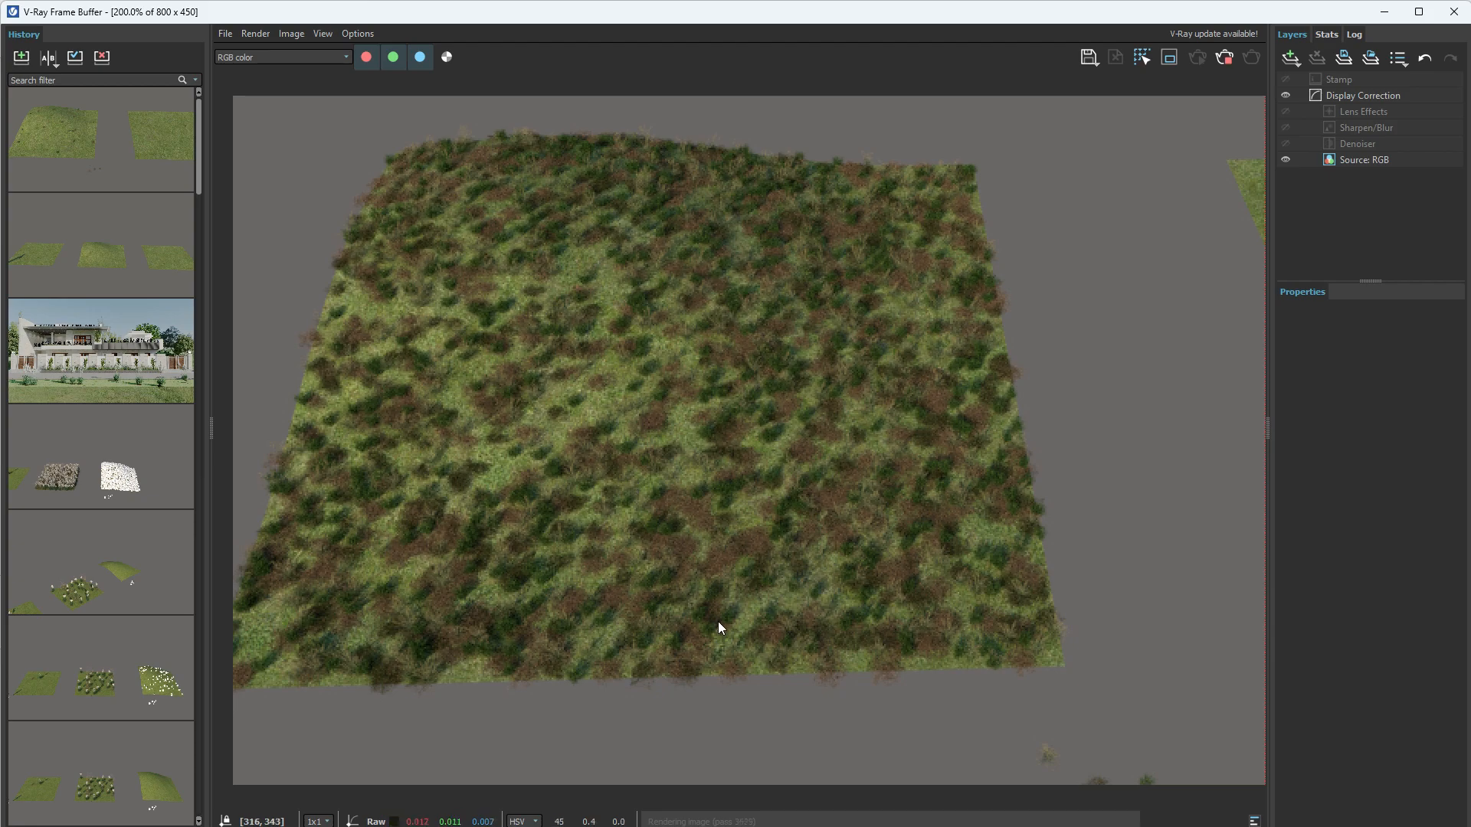
{"action": "scroll", "coordinate": [608, 475], "scroll_direction": "up", "scroll_amount": 2}
{"action": "scroll", "coordinate": [775, 394], "scroll_direction": "down", "scroll_amount": 4}
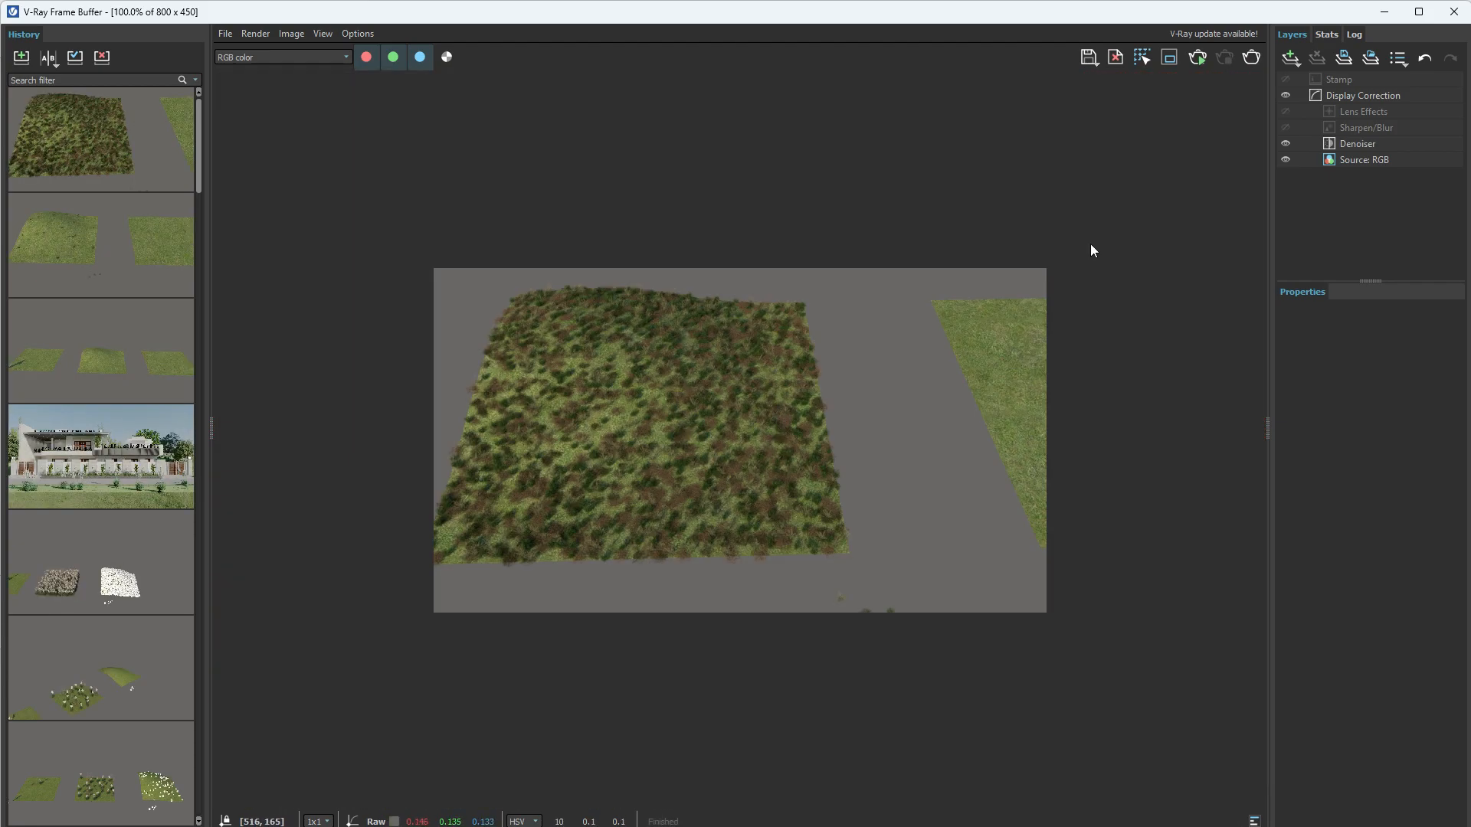
{"action": "left_click", "coordinate": [1453, 11]}
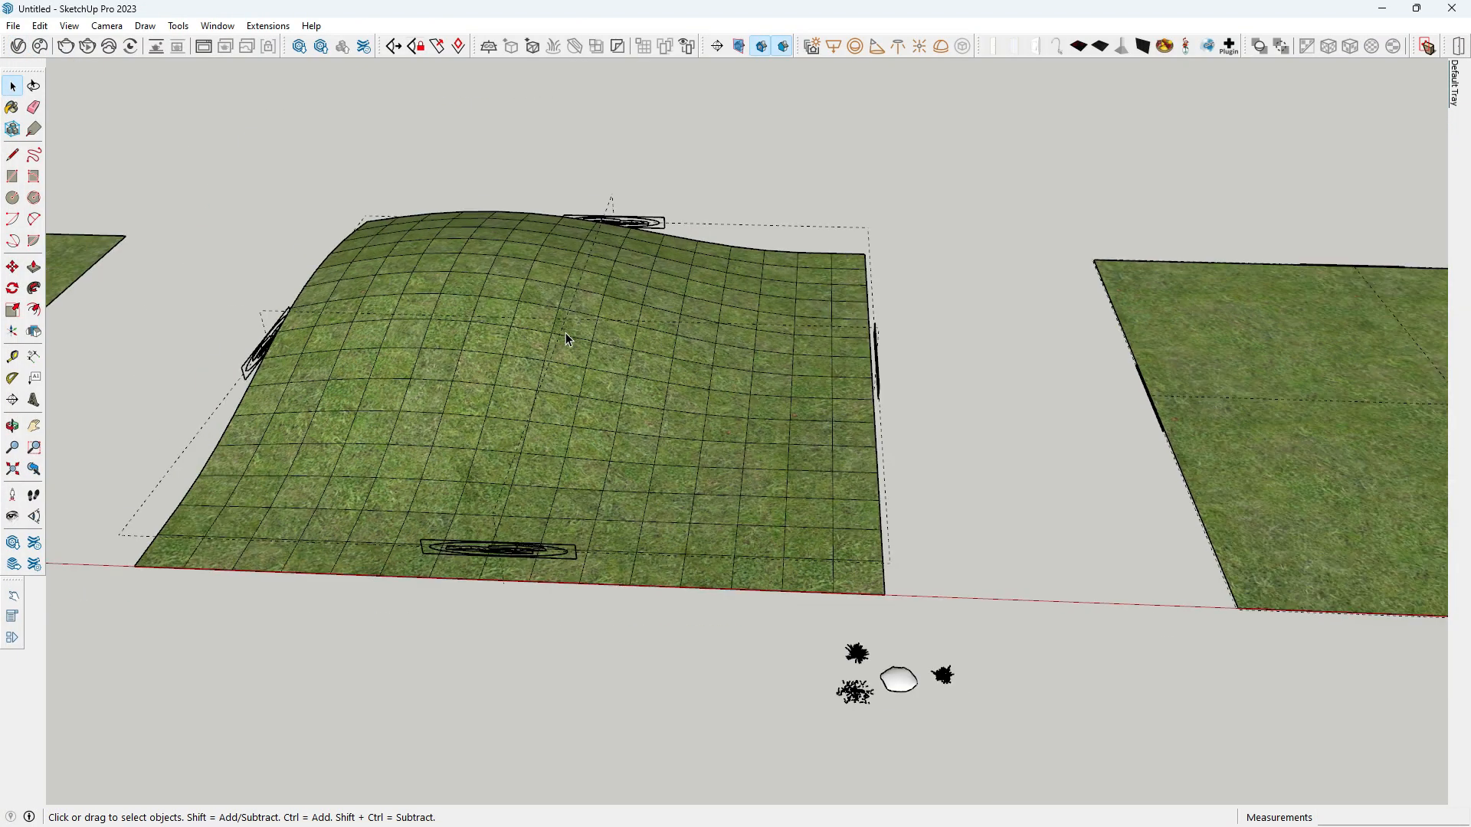
- Render a close-up of the hilly surface at 1600 x 900 and examine the grass clumps' detail and coverage
{"action": "scroll", "coordinate": [532, 390], "scroll_direction": "up", "scroll_amount": 3}
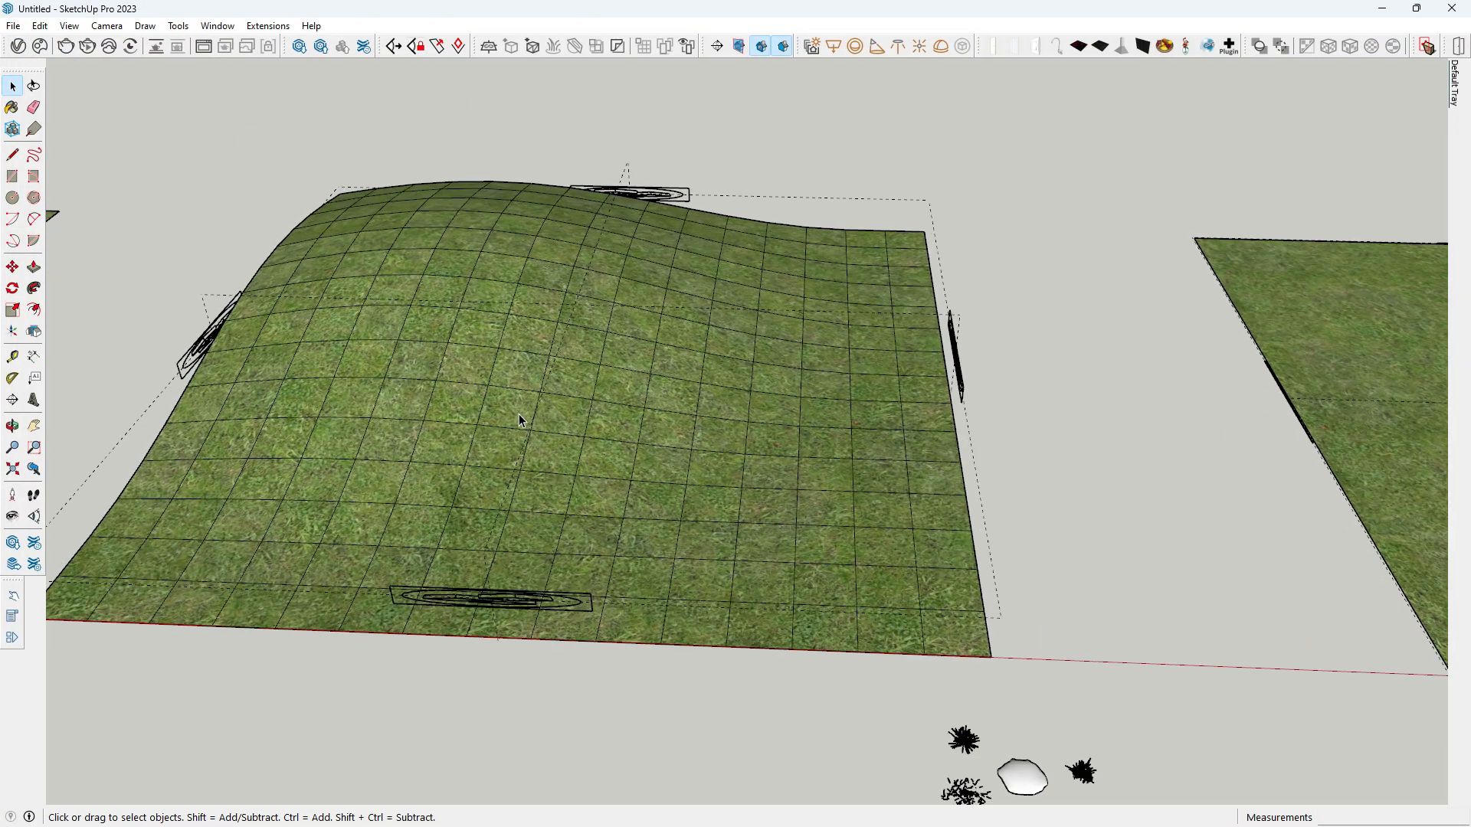
{"action": "scroll", "coordinate": [452, 459], "scroll_direction": "up", "scroll_amount": 5}
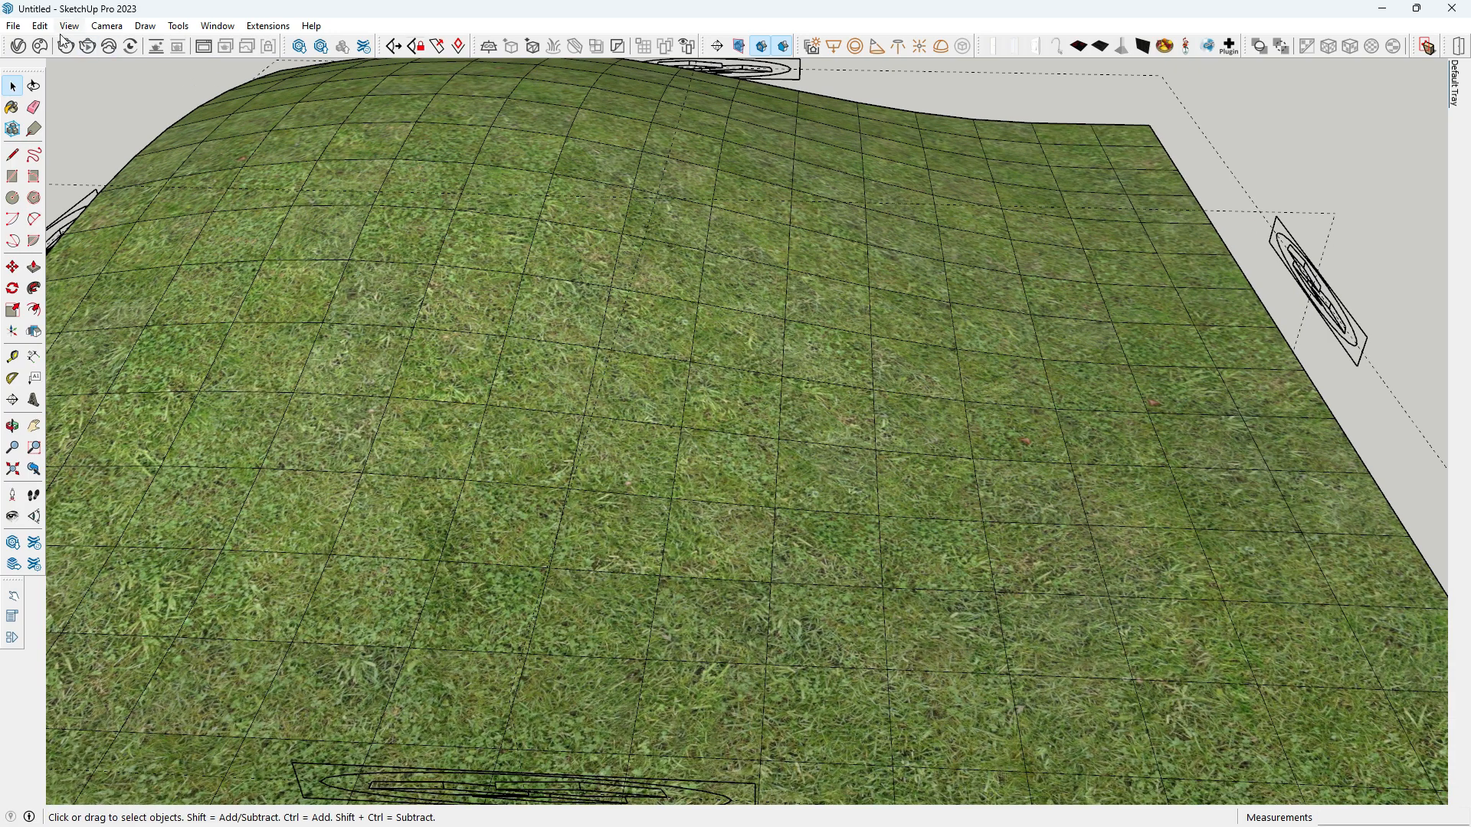
{"action": "left_click", "coordinate": [64, 43]}
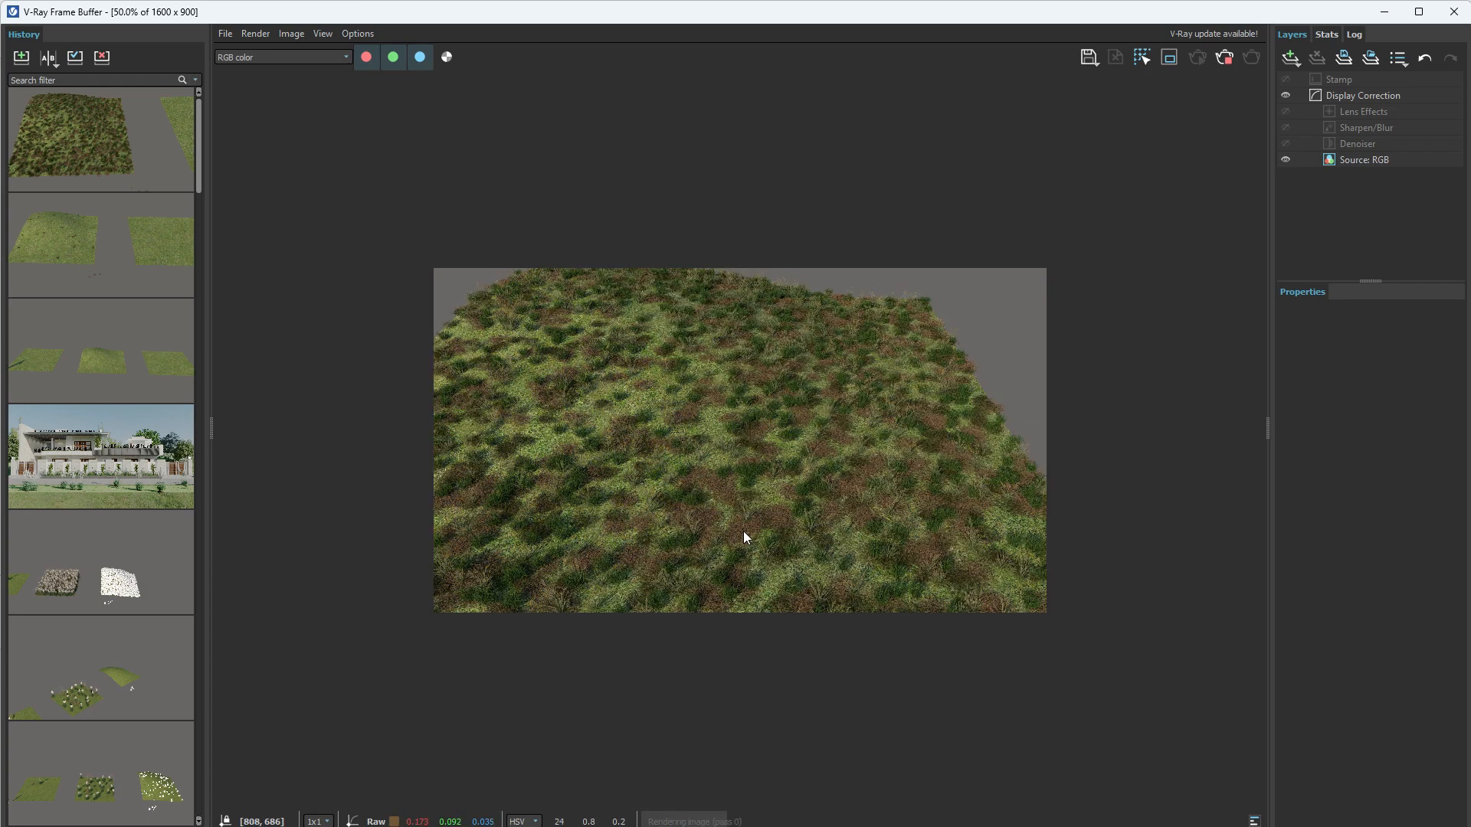
{"action": "scroll", "coordinate": [743, 531], "scroll_direction": "up", "scroll_amount": 1}
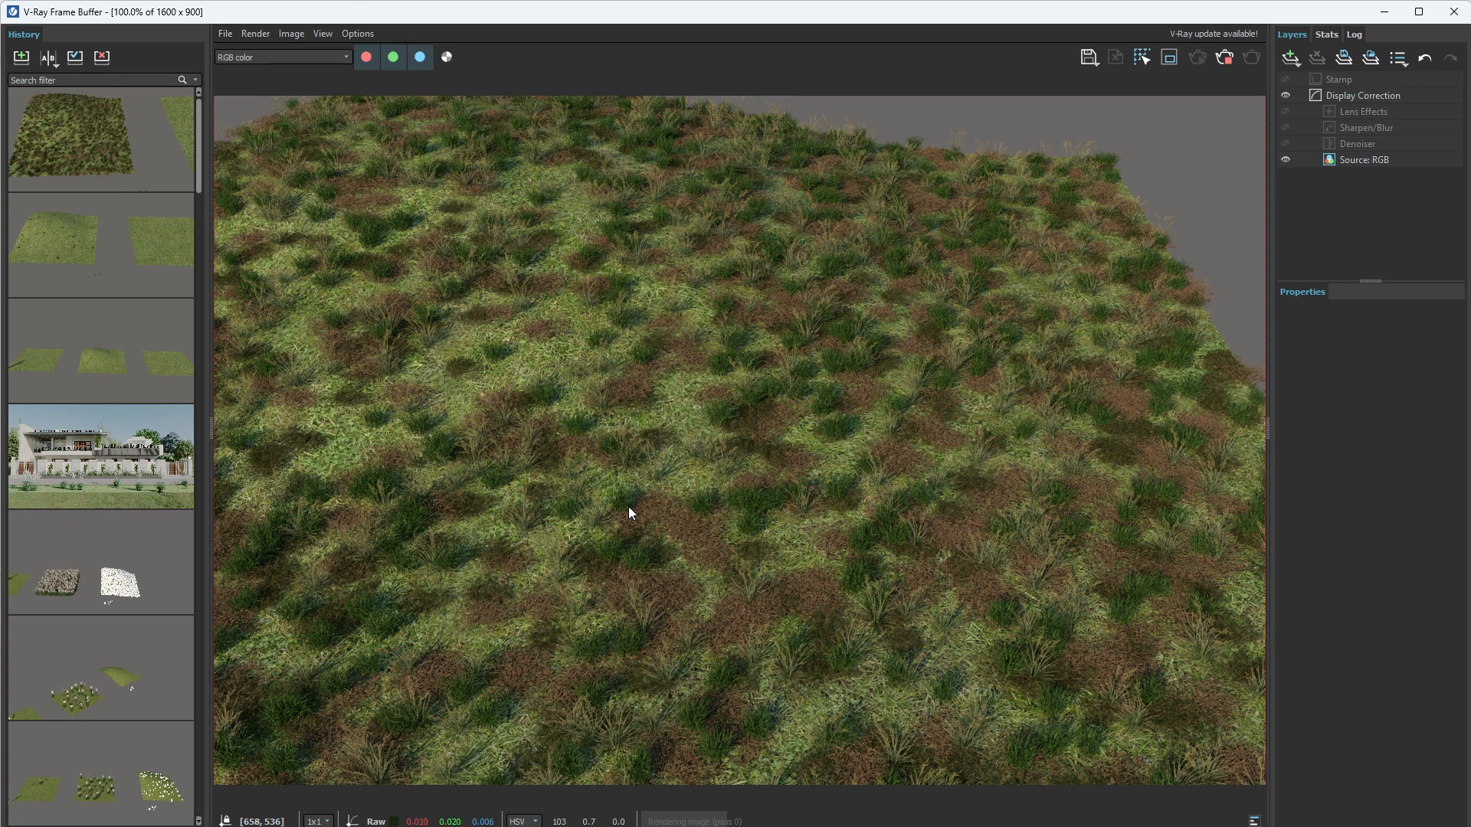
{"action": "scroll", "coordinate": [628, 512], "scroll_direction": "down", "scroll_amount": 1}
{"action": "scroll", "coordinate": [650, 530], "scroll_direction": "up", "scroll_amount": 1}
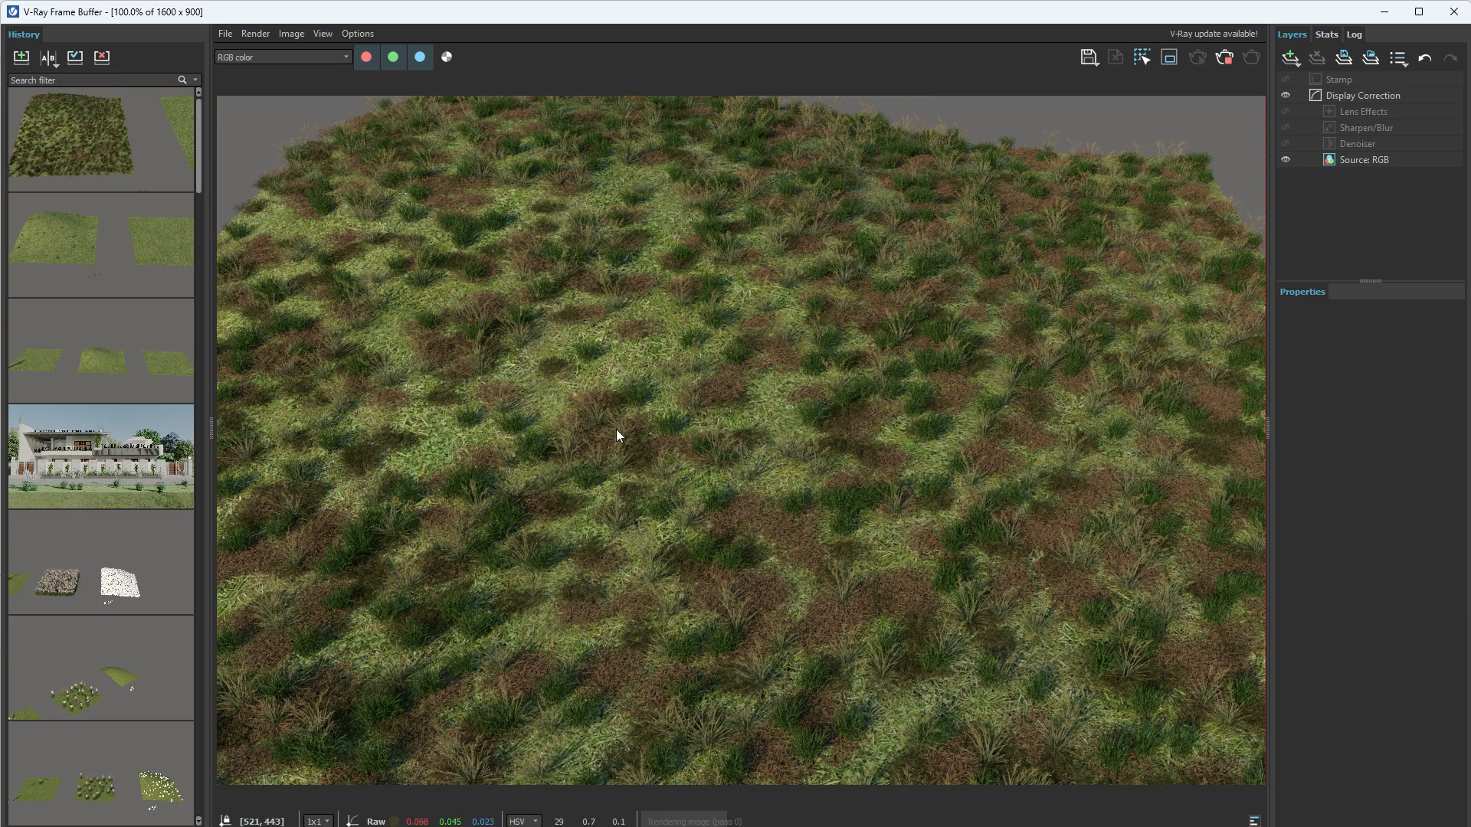
{"action": "scroll", "coordinate": [622, 435], "scroll_direction": "down", "scroll_amount": 1}
{"action": "scroll", "coordinate": [557, 414], "scroll_direction": "up", "scroll_amount": 2}
{"action": "left_click", "coordinate": [564, 314]}
{"action": "scroll", "coordinate": [668, 432], "scroll_direction": "down", "scroll_amount": 1}
{"action": "scroll", "coordinate": [564, 452], "scroll_direction": "down", "scroll_amount": 1}
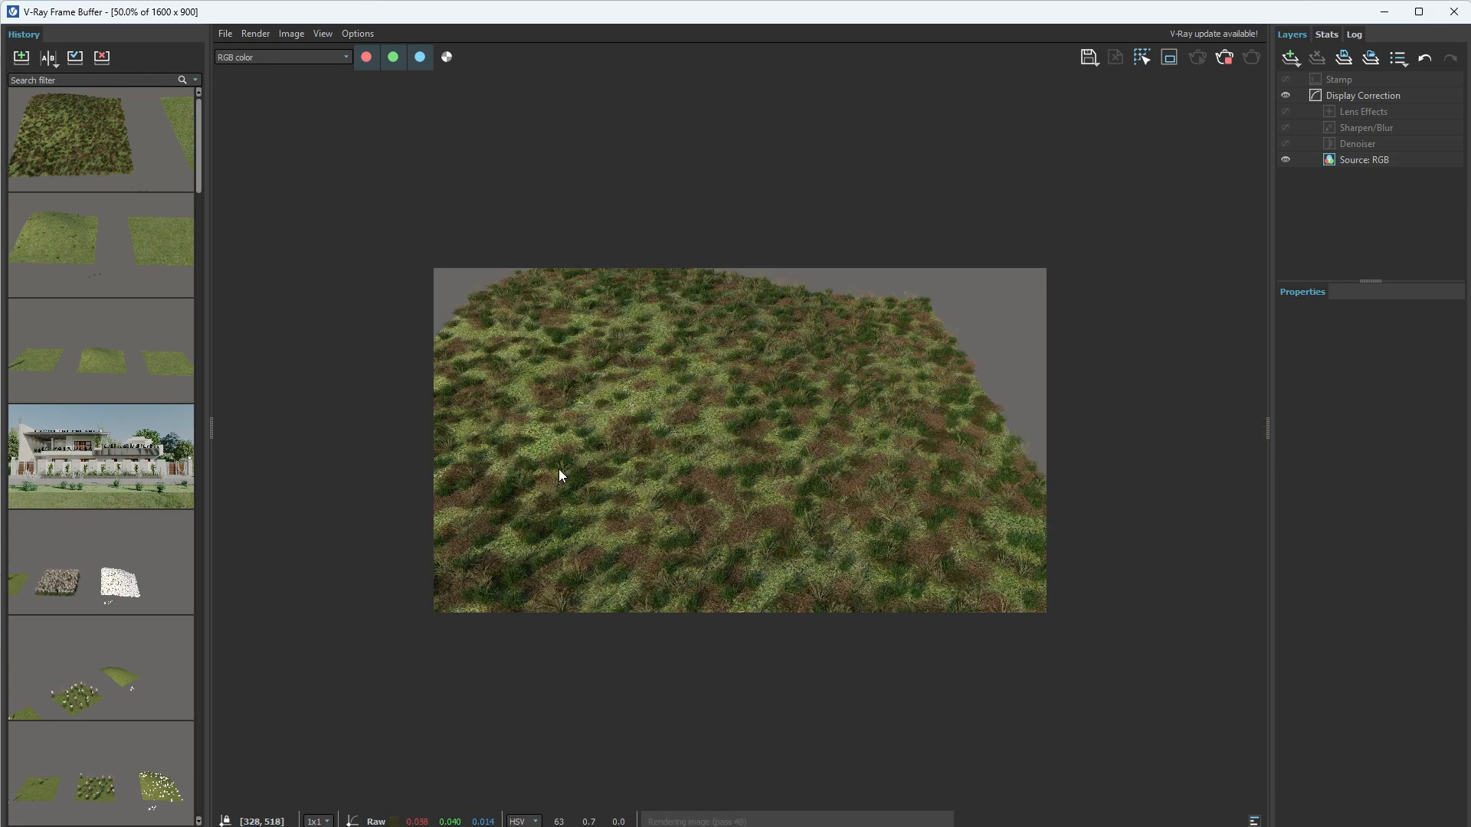
- Inspect the close-up grass render at 100% zoom and close the frame buffer
{"action": "scroll", "coordinate": [491, 499], "scroll_direction": "up", "scroll_amount": 1}
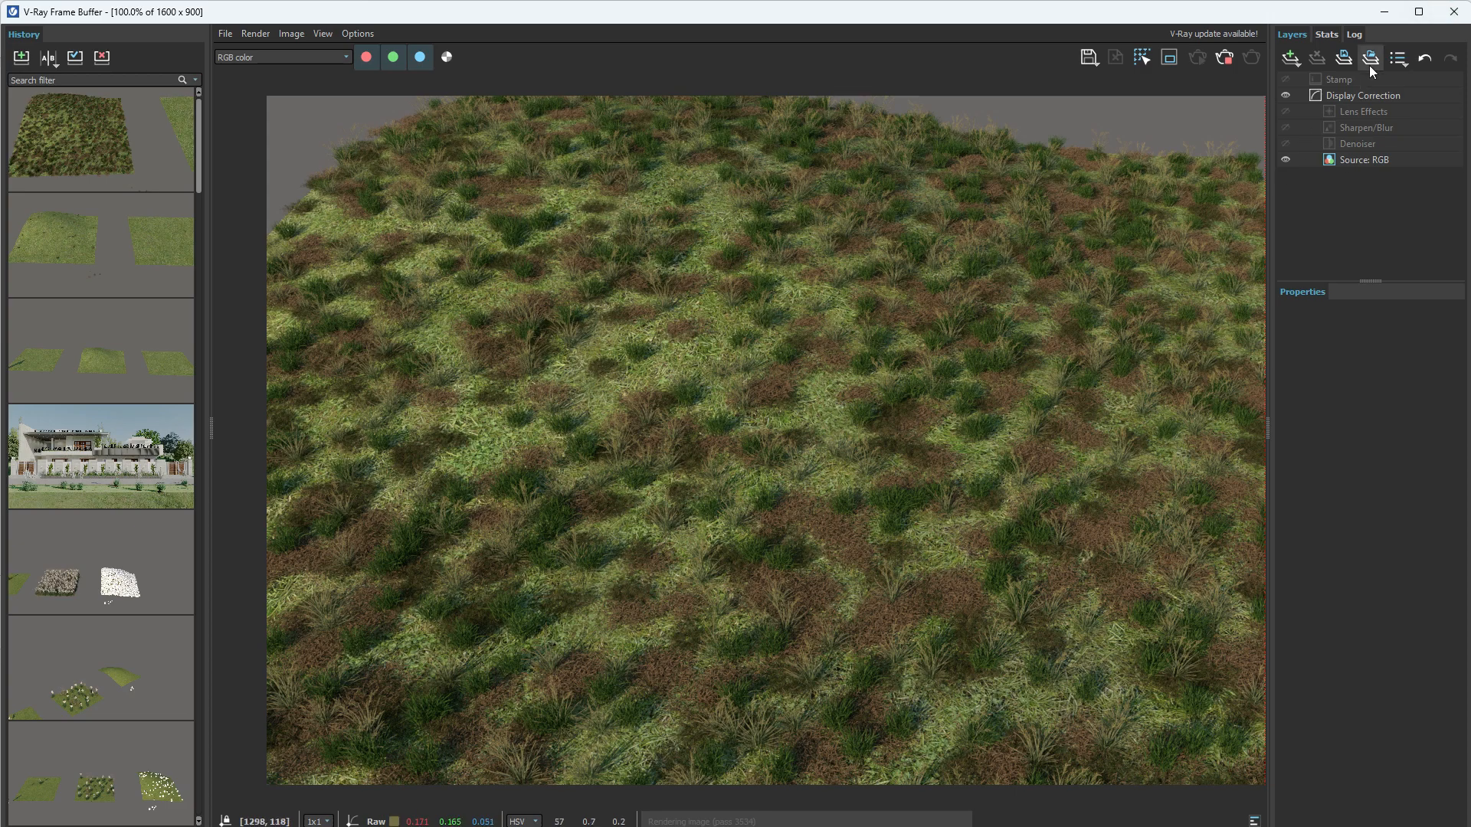
{"action": "scroll", "coordinate": [950, 469], "scroll_direction": "down", "scroll_amount": 1}
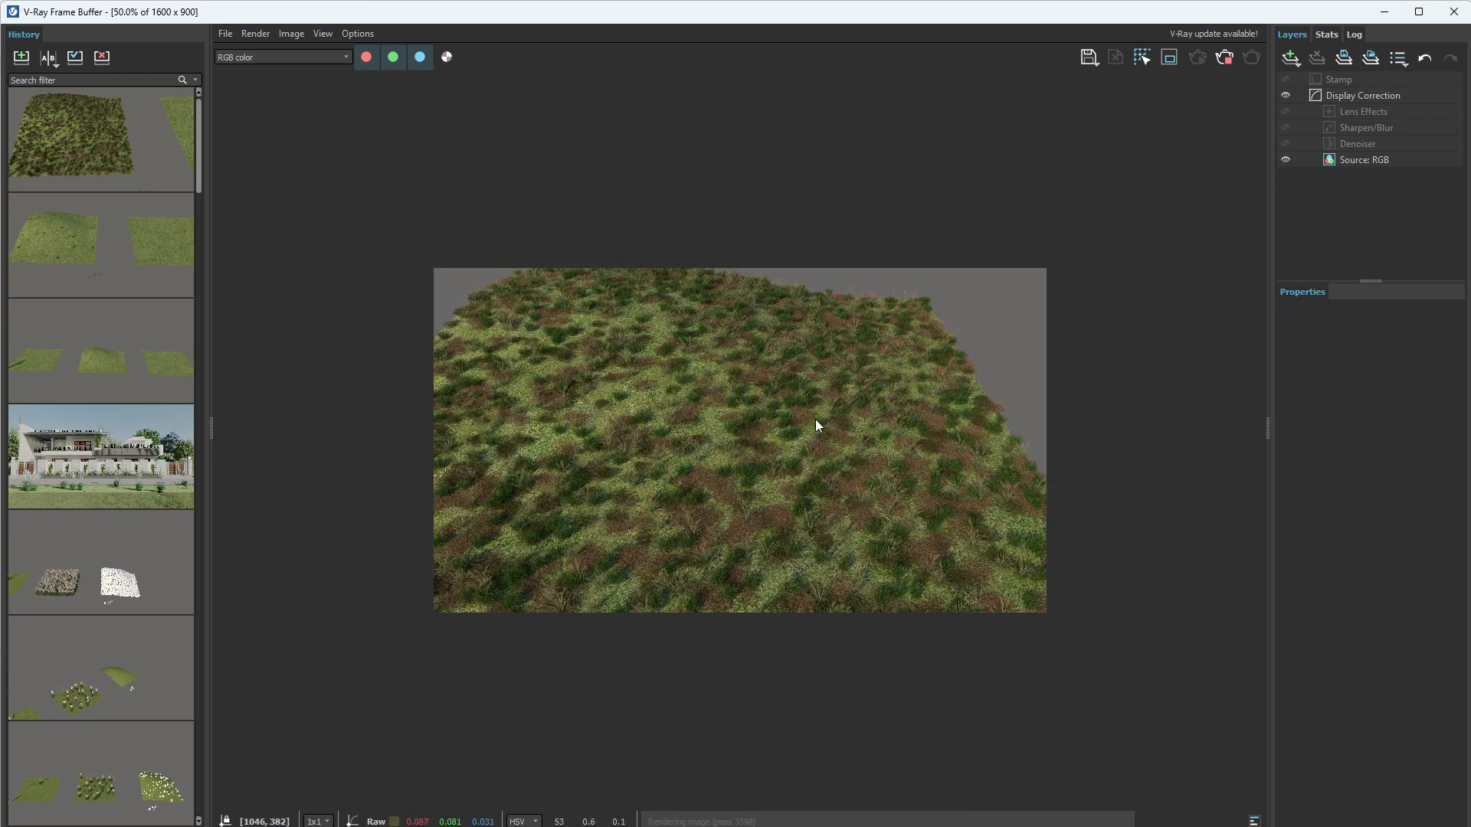
{"action": "left_click", "coordinate": [1453, 12]}
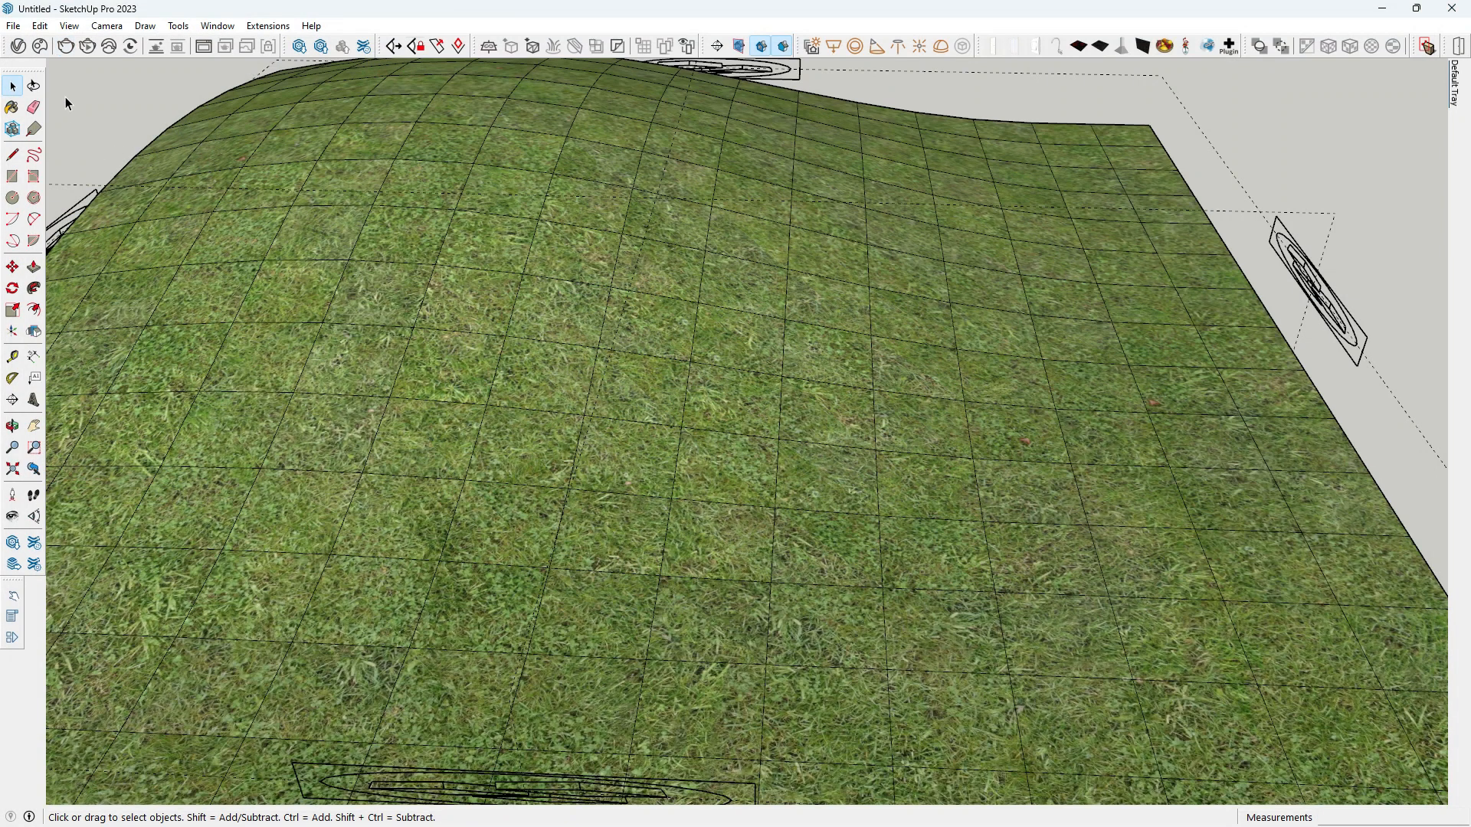
- Open the Scatter geometry's settings in the V-Ray Asset Editor and move the editor closer to the middle of the model view
{"action": "left_click", "coordinate": [17, 46]}
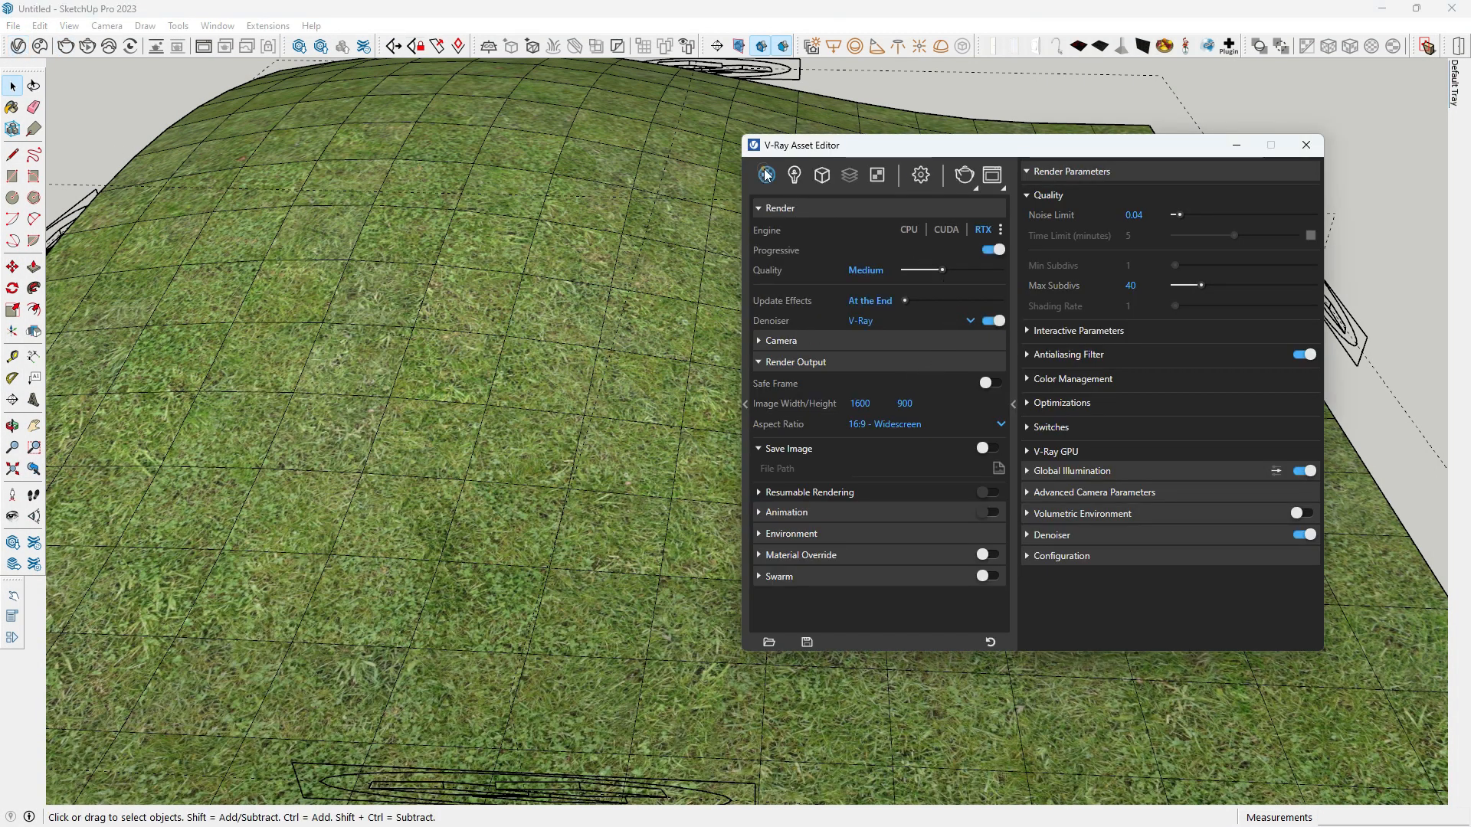
{"action": "left_click", "coordinate": [822, 175]}
{"action": "left_click", "coordinate": [810, 334]}
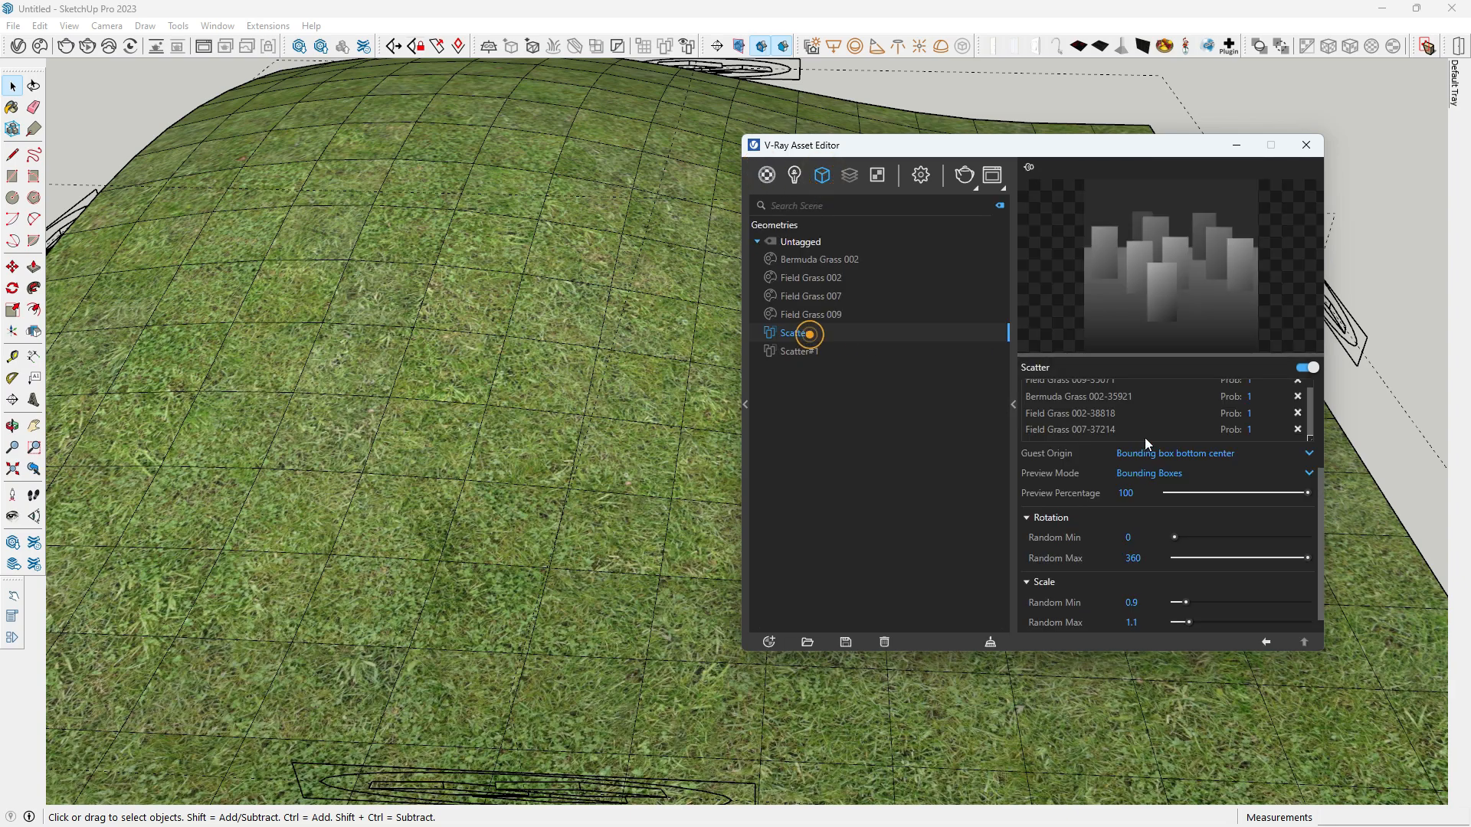
{"action": "left_click_drag", "start_coordinate": [1090, 148], "coordinate": [881, 199]}
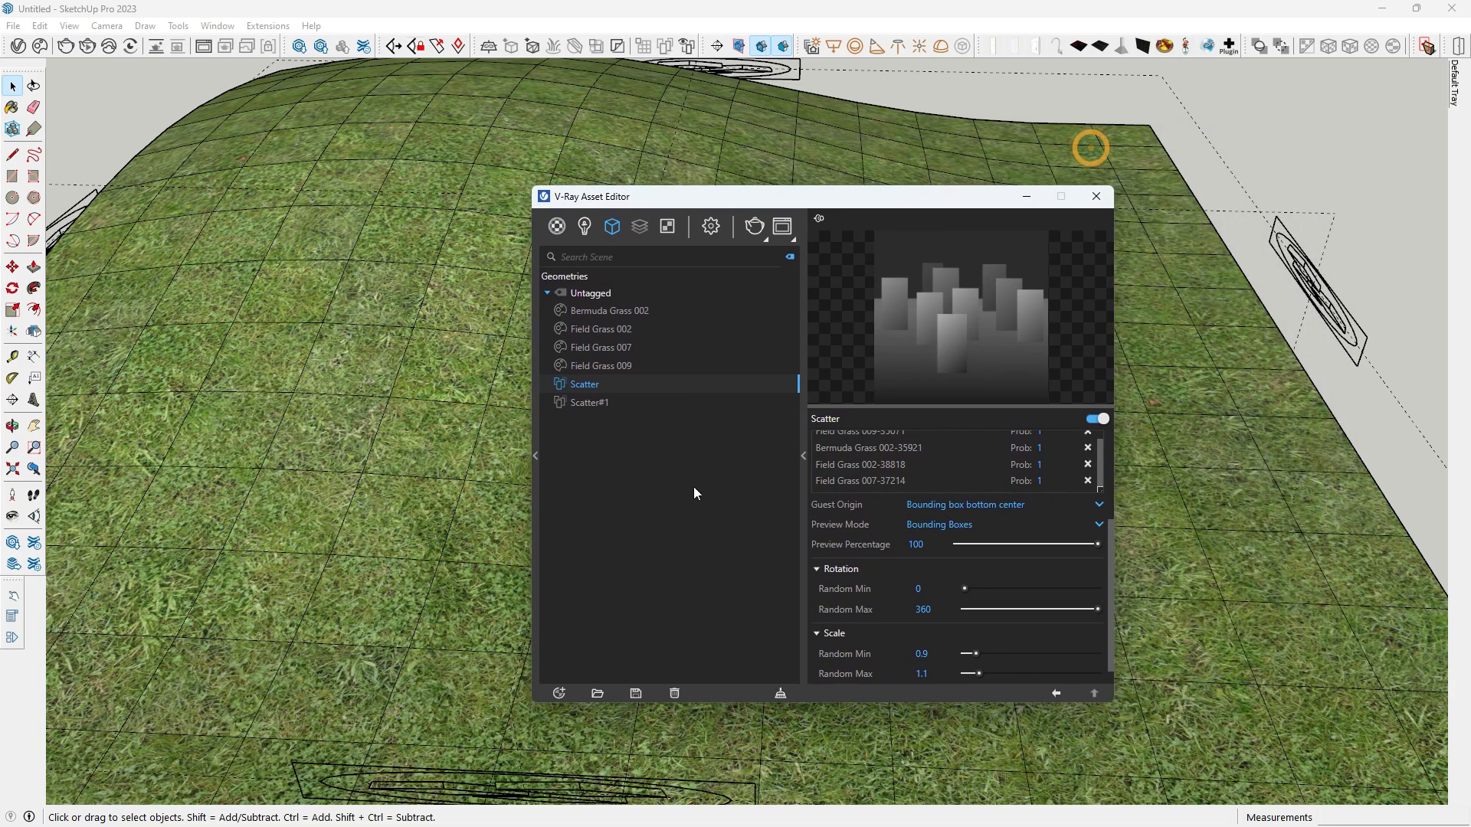
- Preview the Field Grass 009, Field Grass 007, Field Grass 002 and Bermuda Grass 002 assets to compare their appearance
{"action": "left_click", "coordinate": [607, 366]}
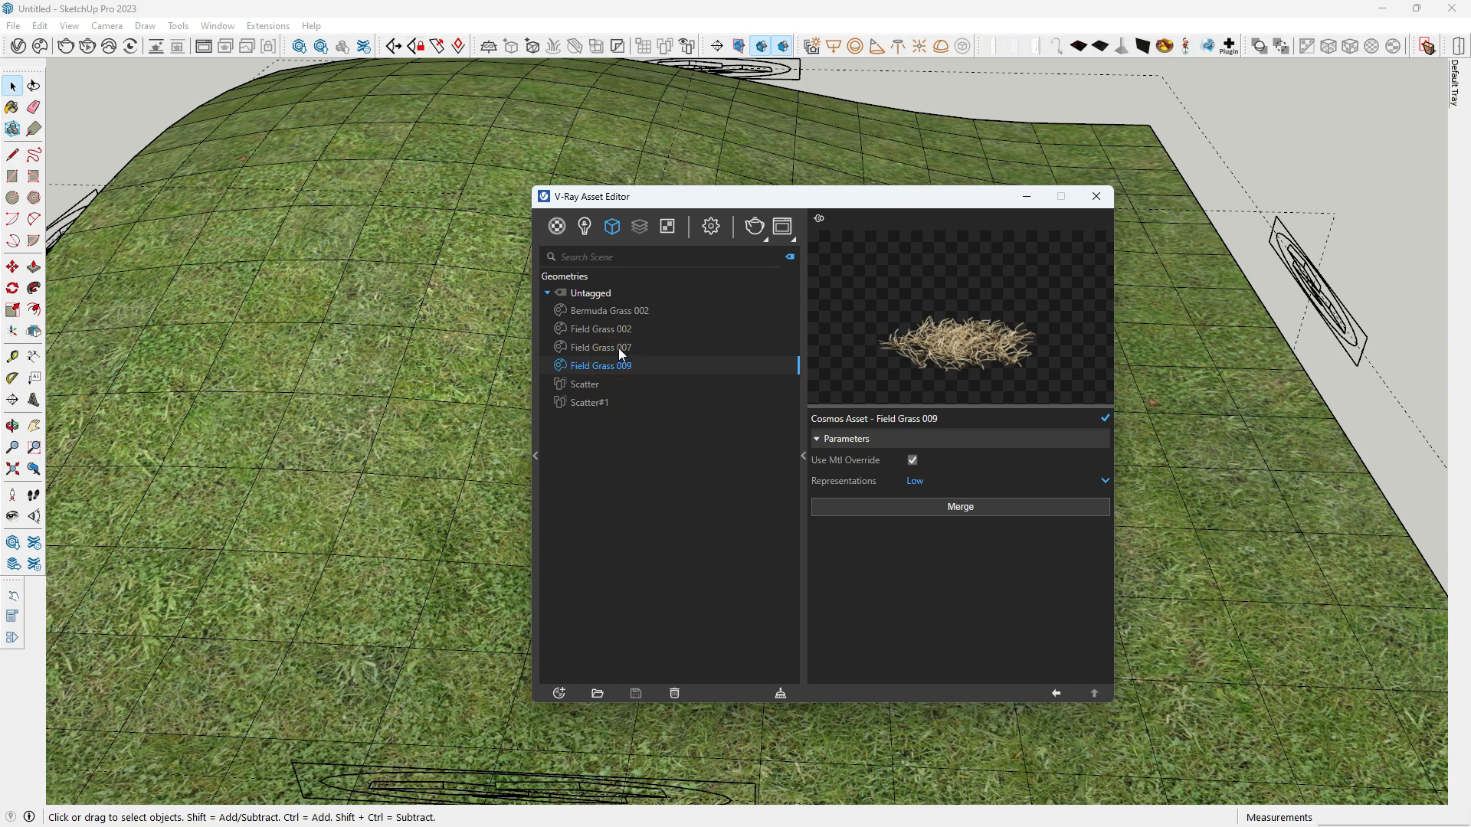
{"action": "left_click", "coordinate": [619, 347]}
{"action": "left_click", "coordinate": [618, 329]}
{"action": "left_click", "coordinate": [625, 312]}
{"action": "left_click", "coordinate": [624, 313]}
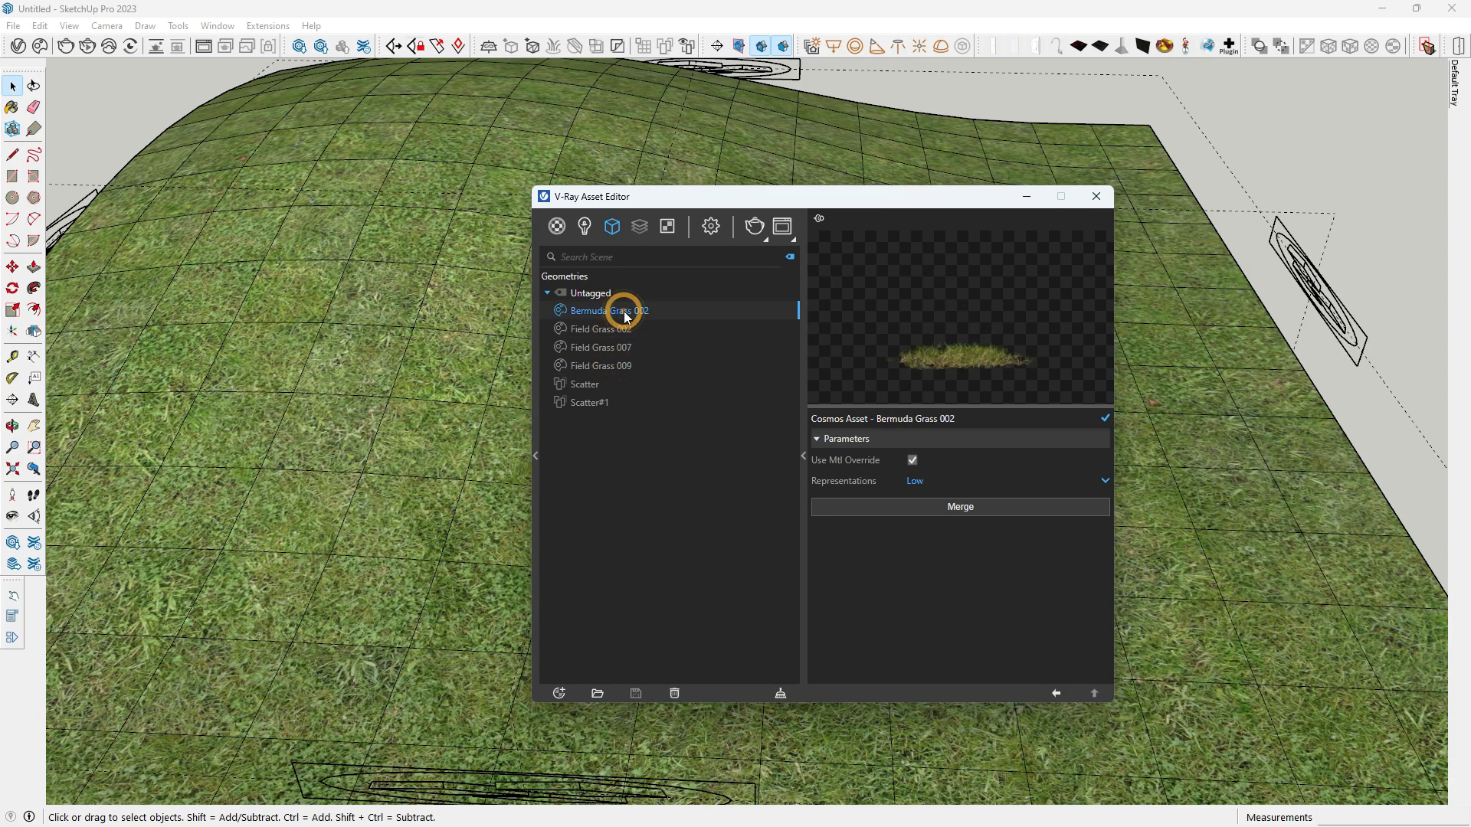
{"action": "left_click", "coordinate": [627, 366]}
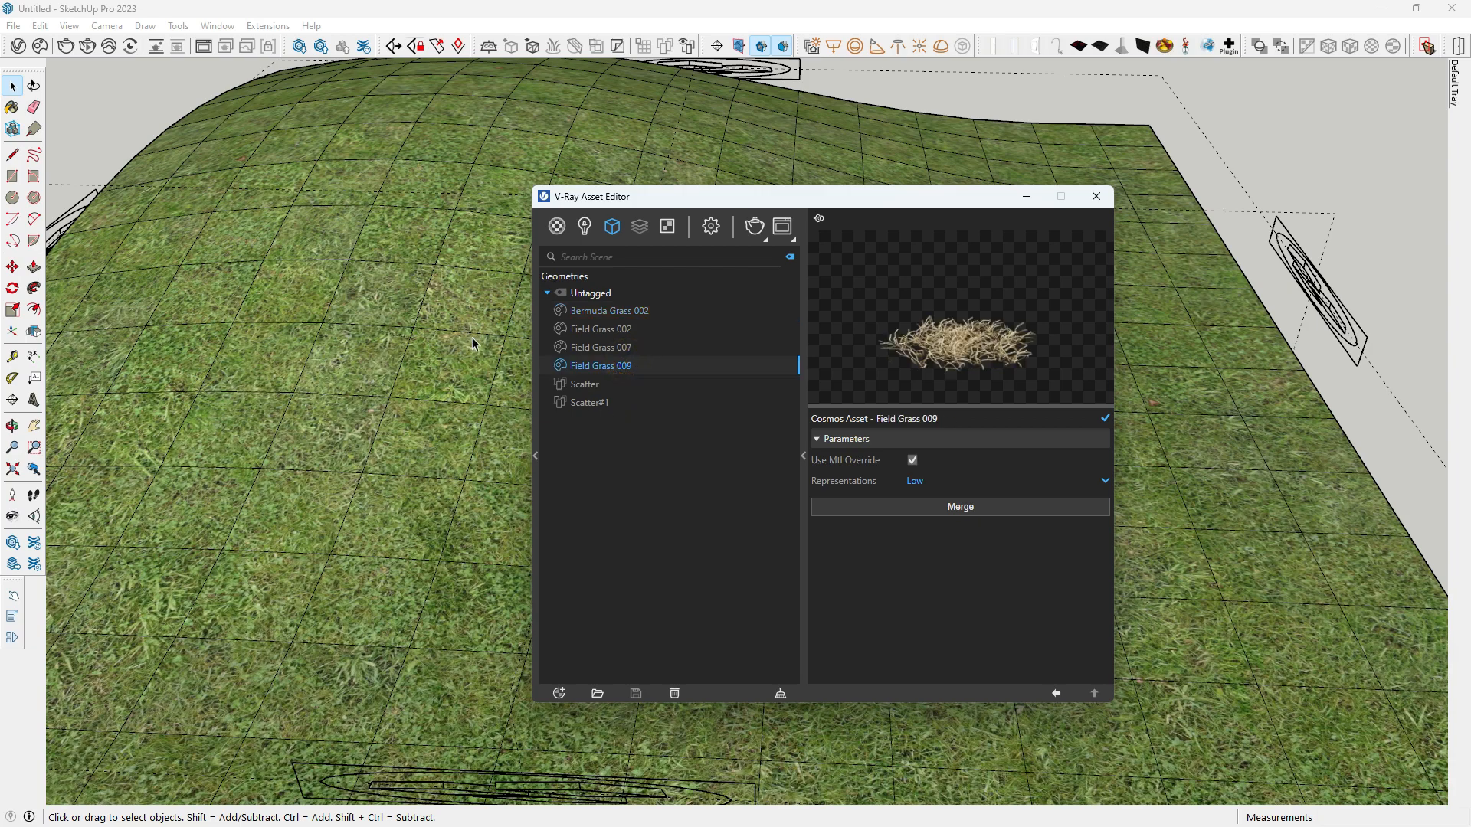
{"action": "left_click", "coordinate": [626, 349]}
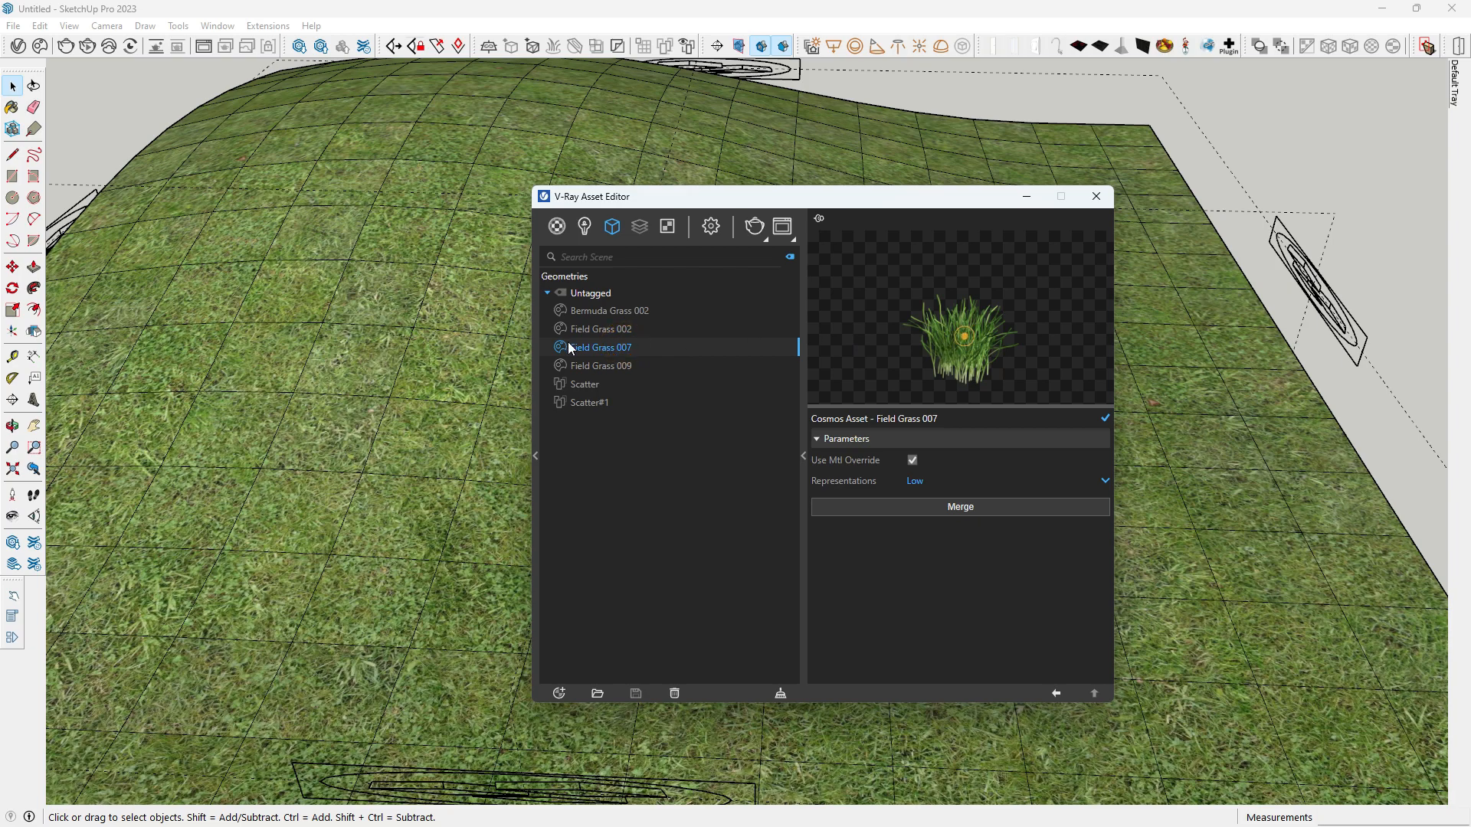
{"action": "left_click", "coordinate": [610, 329]}
{"action": "left_click", "coordinate": [621, 311]}
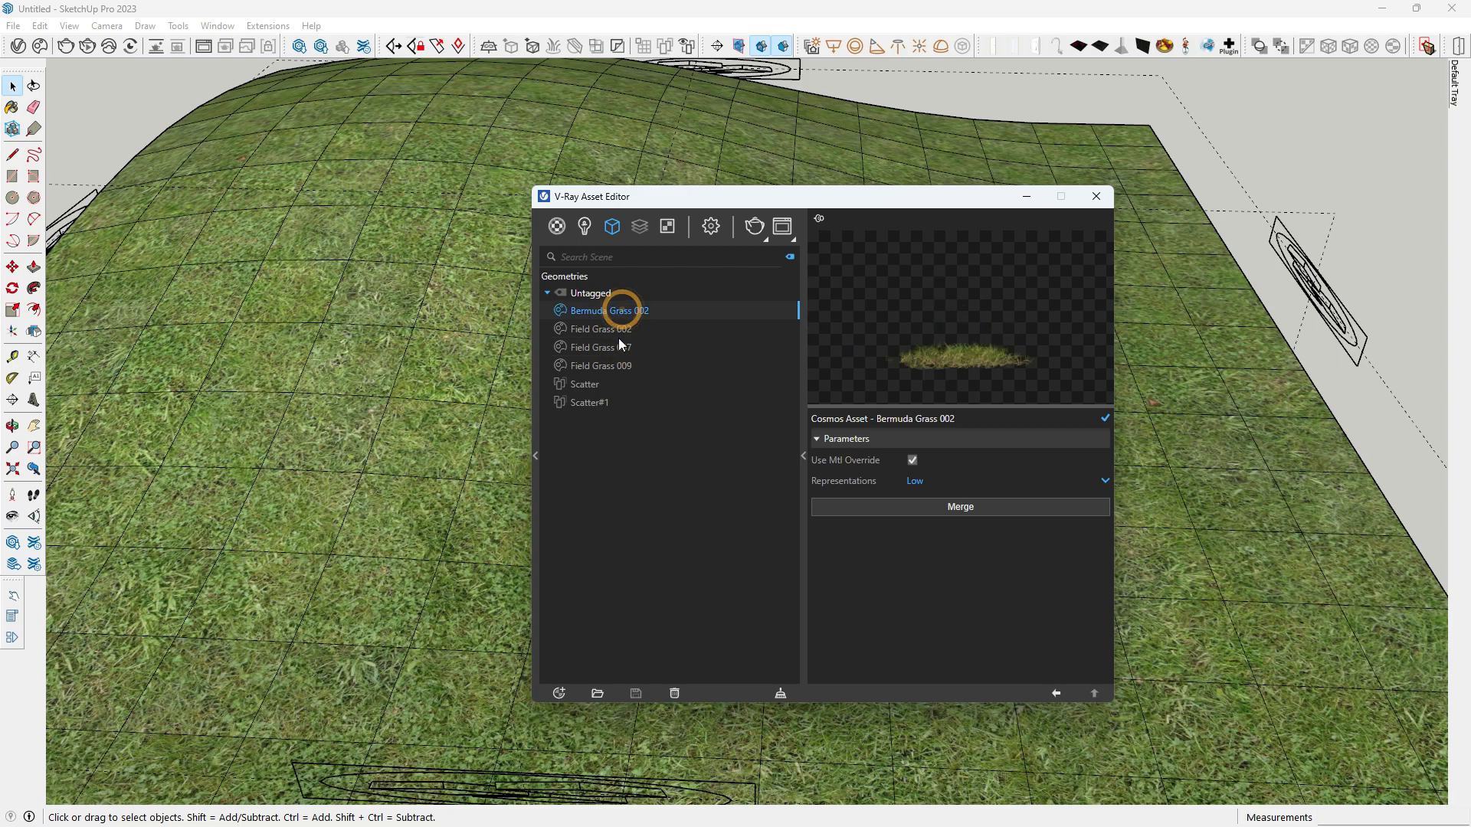
{"action": "left_click", "coordinate": [618, 341]}
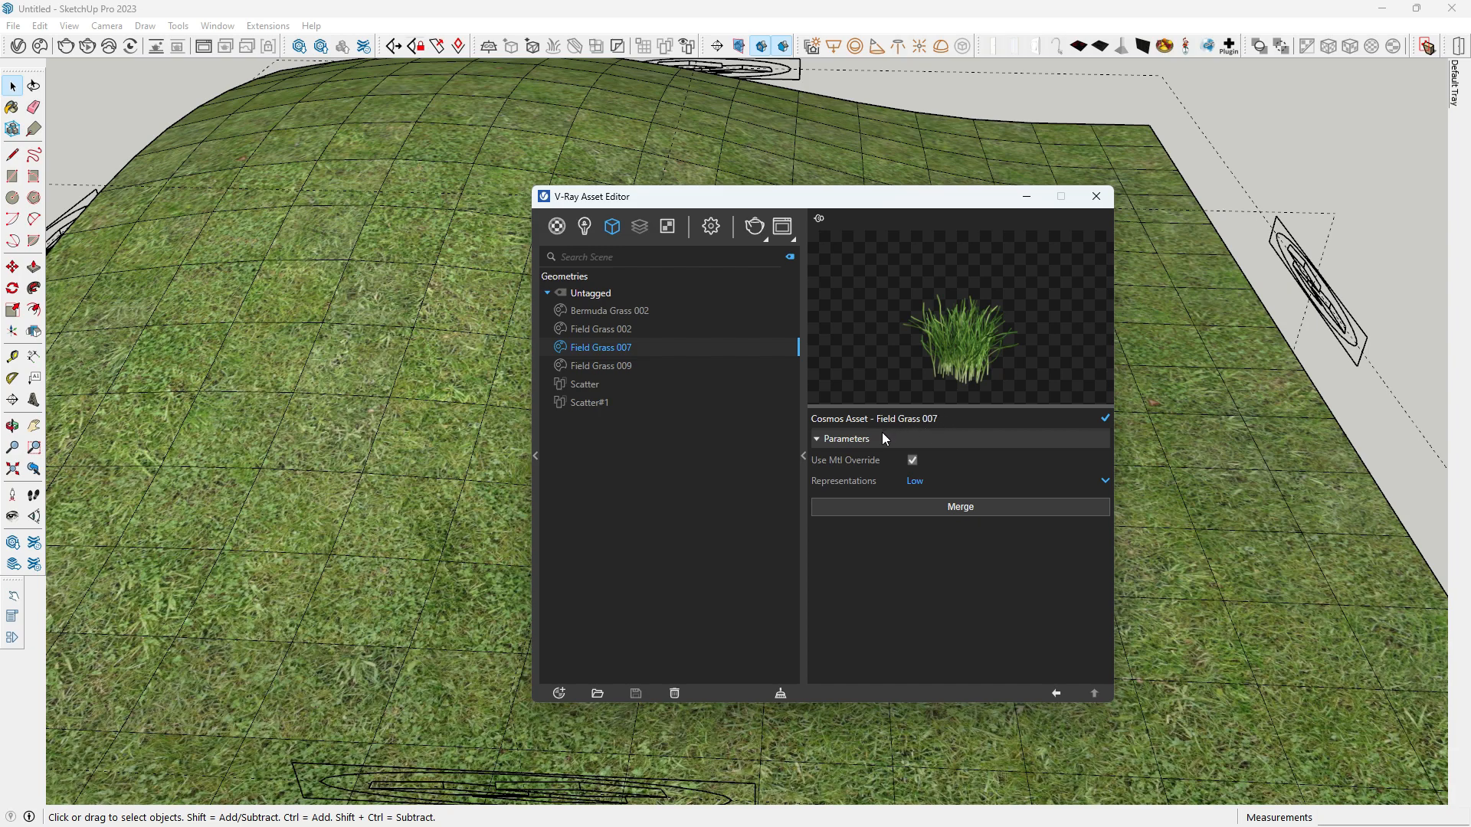
- Set the probability of the Field Grass 007 guest in the Scatter settings to 10
{"action": "left_click", "coordinate": [602, 385]}
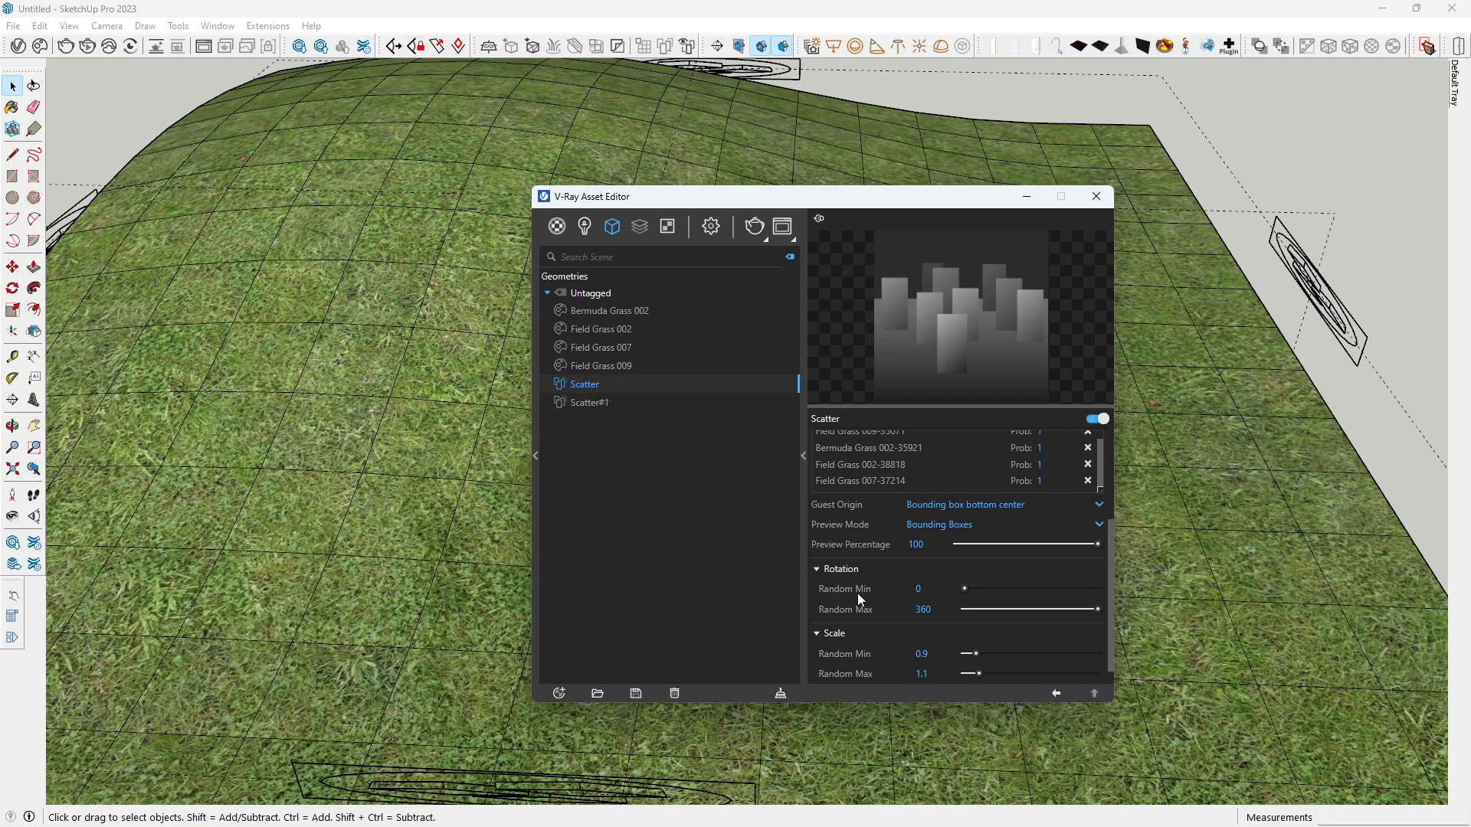
{"action": "scroll", "coordinate": [1018, 602], "scroll_direction": "up", "scroll_amount": 3}
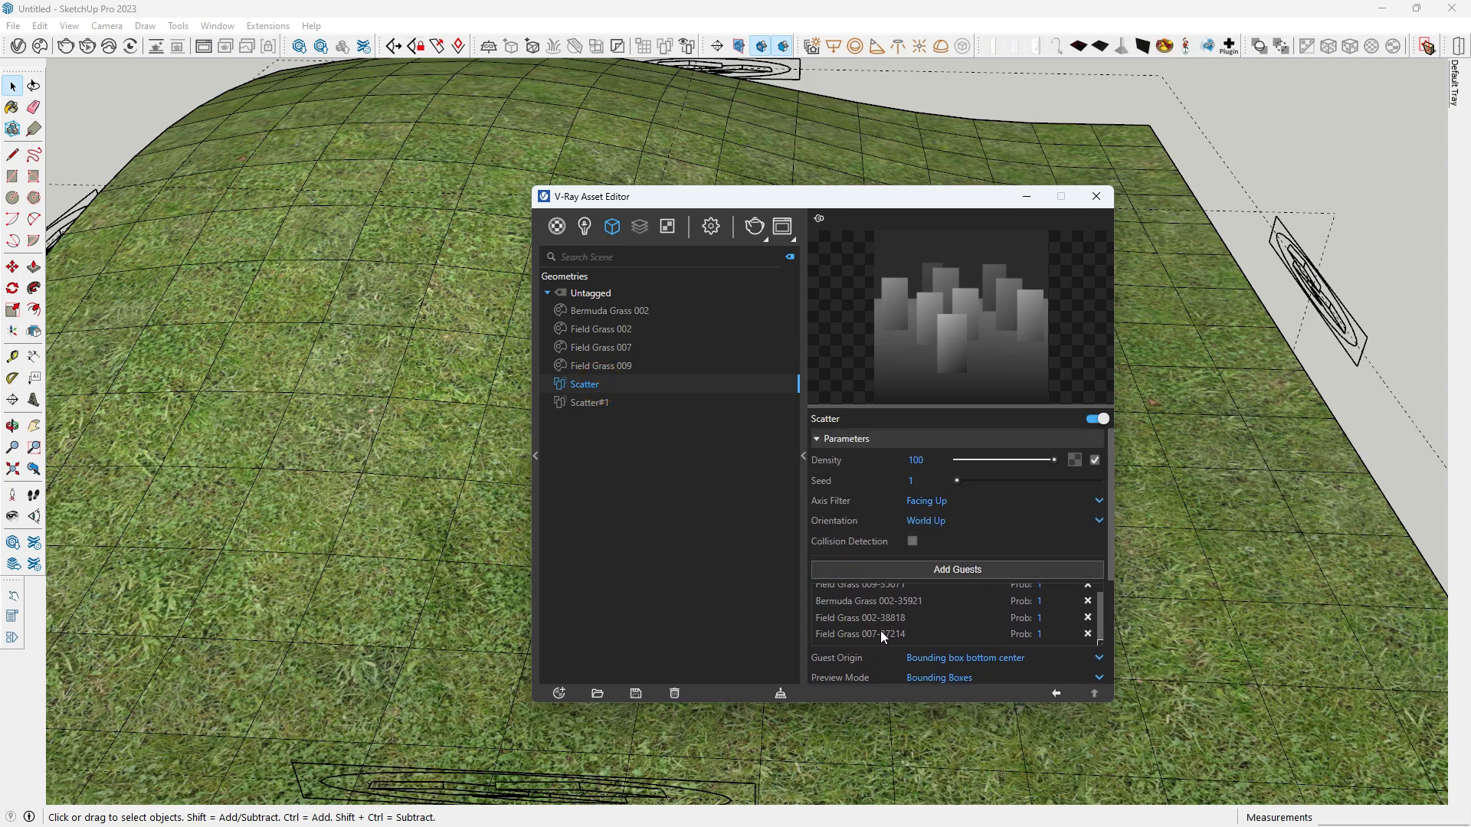
{"action": "left_click", "coordinate": [1043, 634]}
{"action": "type", "text": "0"}
{"action": "left_click", "coordinate": [742, 637]}
{"action": "left_click", "coordinate": [1042, 630]}
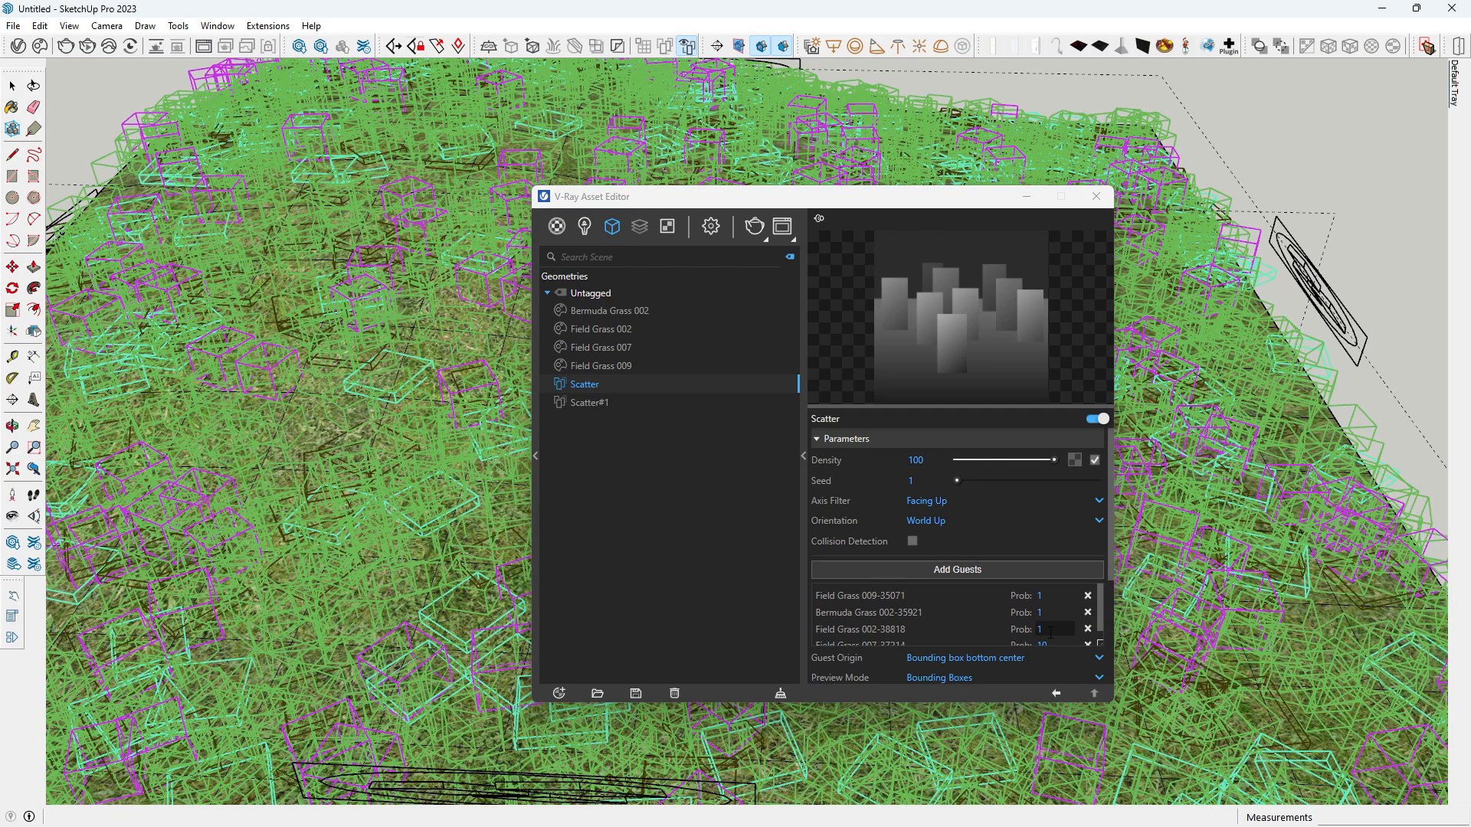
{"action": "scroll", "coordinate": [1041, 640], "scroll_direction": "down", "scroll_amount": 1}
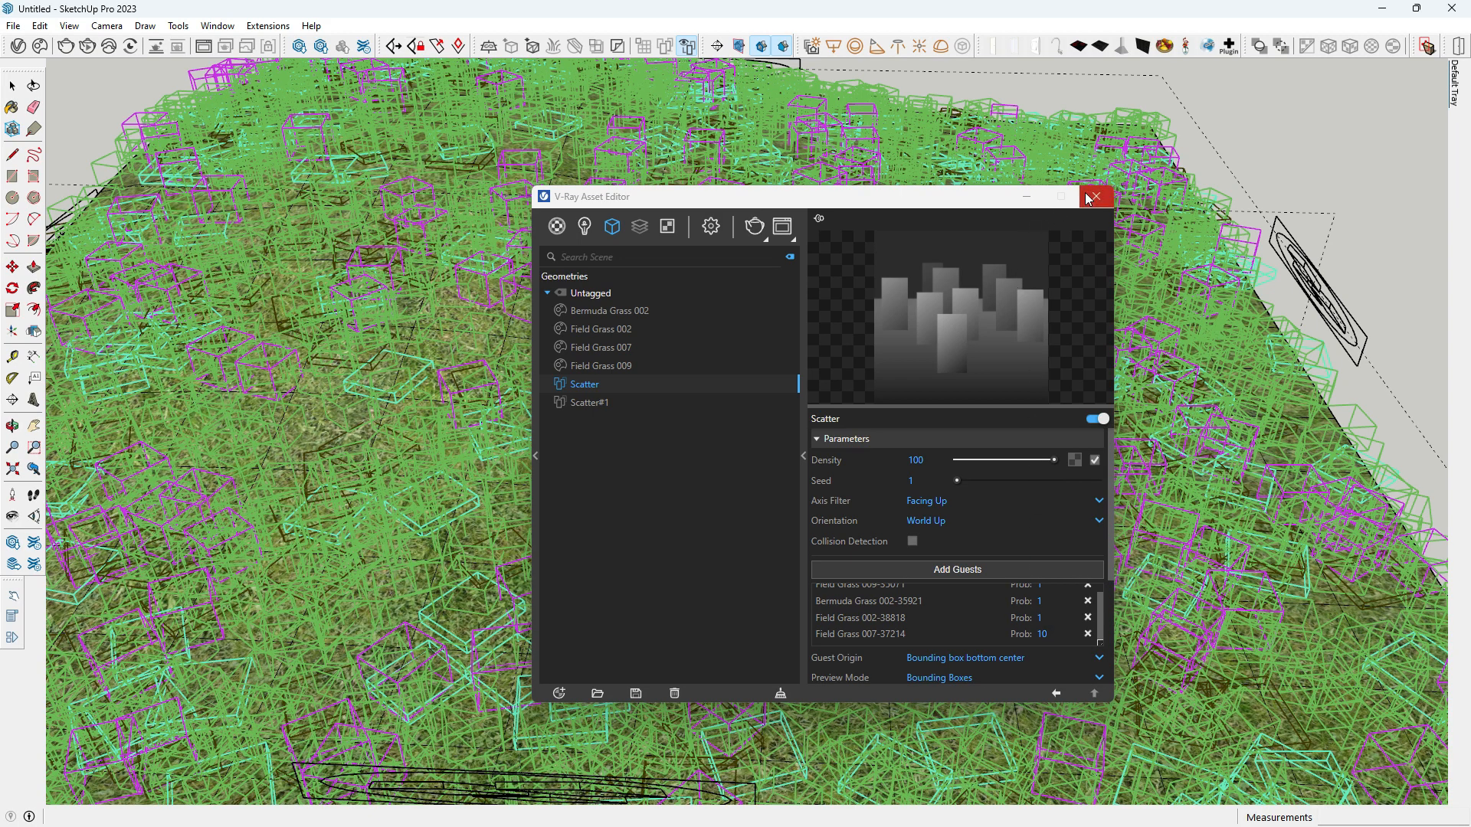
- Close the Asset Editor and render the hilly surface close-up with the changed guest probability
{"action": "left_click", "coordinate": [1093, 197]}
{"action": "left_click", "coordinate": [1316, 159]}
{"action": "left_click", "coordinate": [66, 46]}
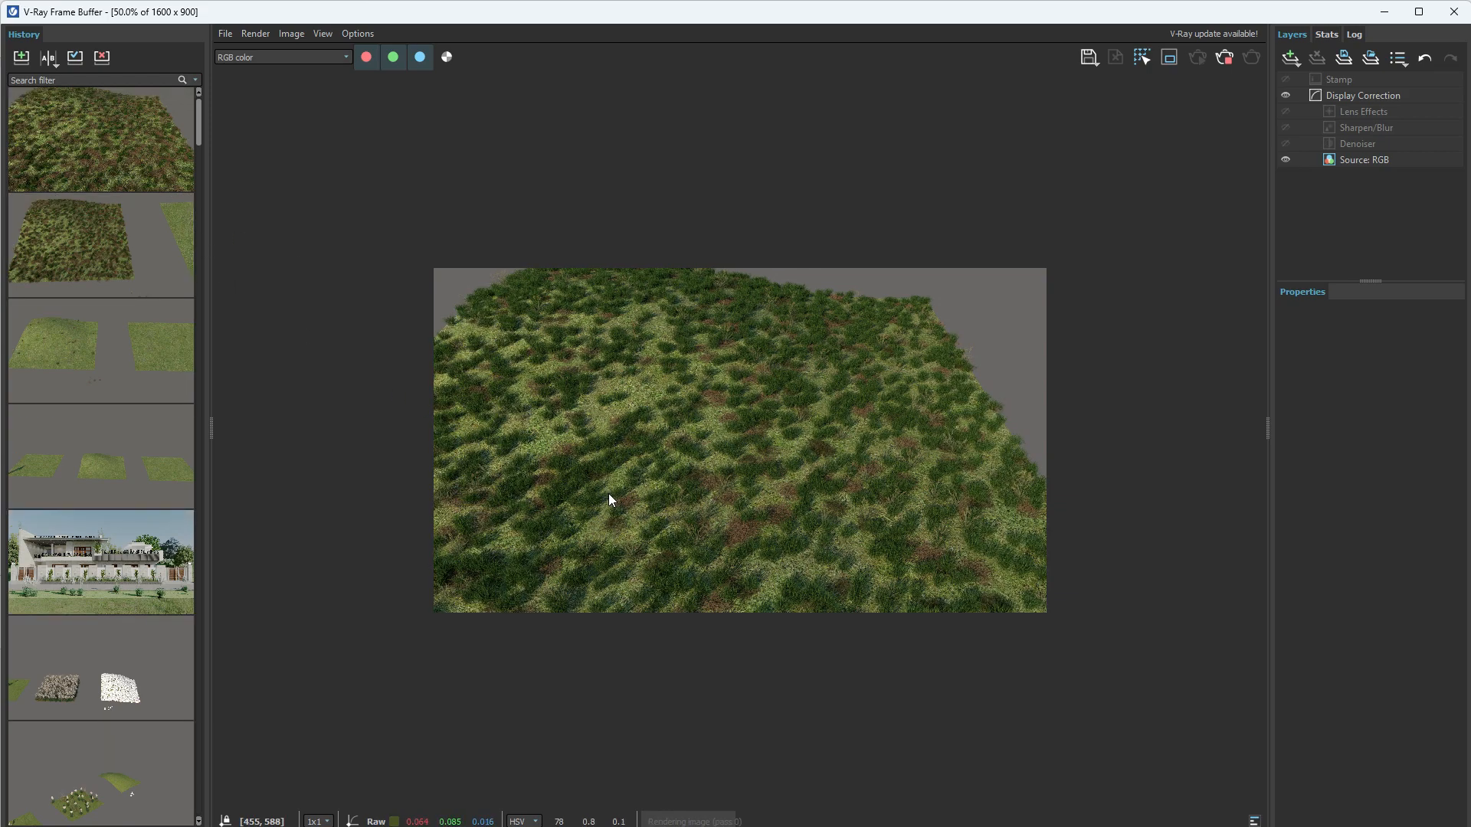
{"action": "left_click", "coordinate": [45, 59]}
{"action": "left_click", "coordinate": [719, 427]}
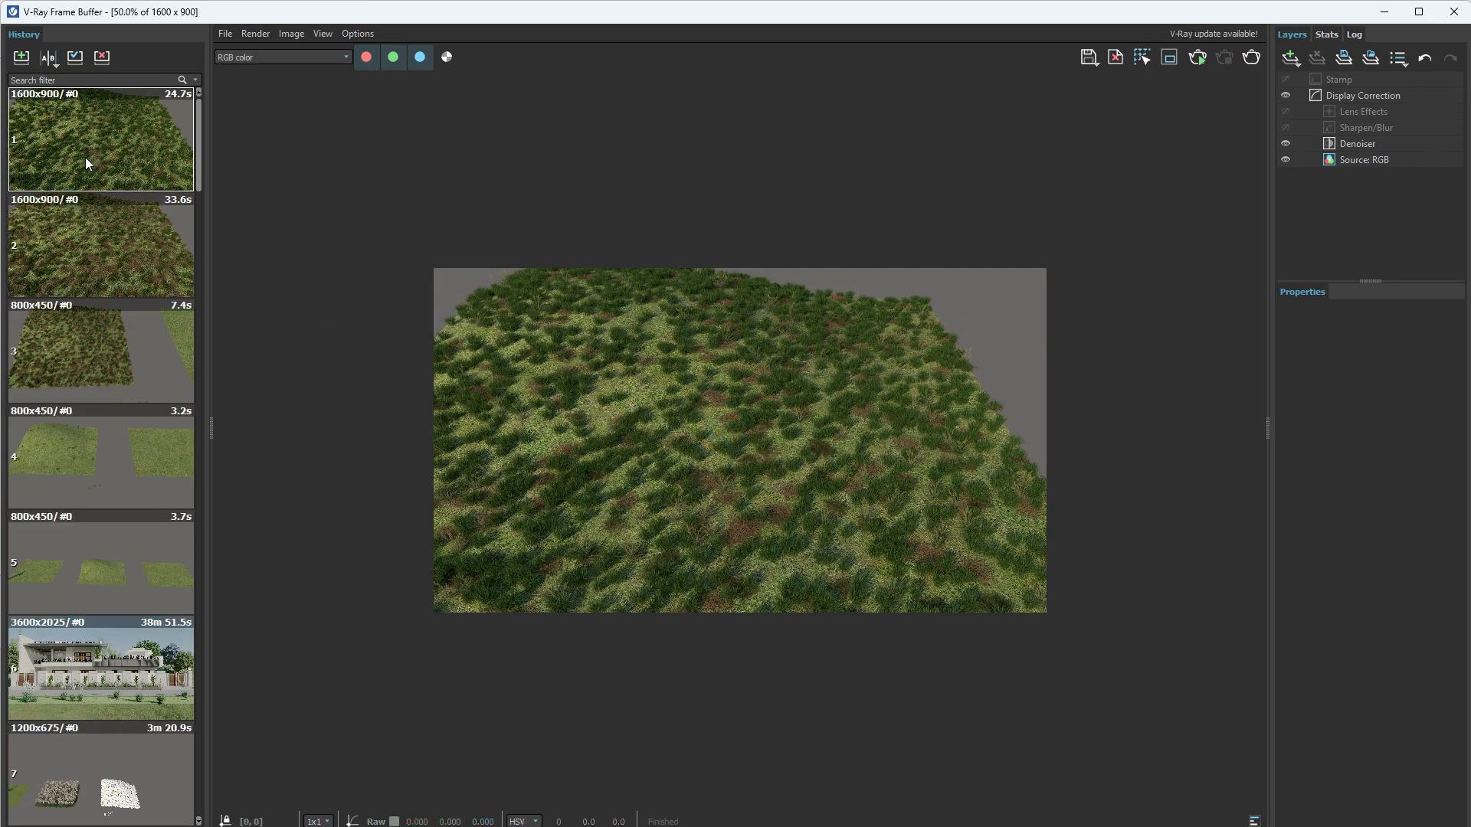
- Compare the newest close-up render as A with the previous close-up as B, shifting the divider across the image
{"action": "left_click", "coordinate": [85, 156]}
{"action": "left_click", "coordinate": [47, 58]}
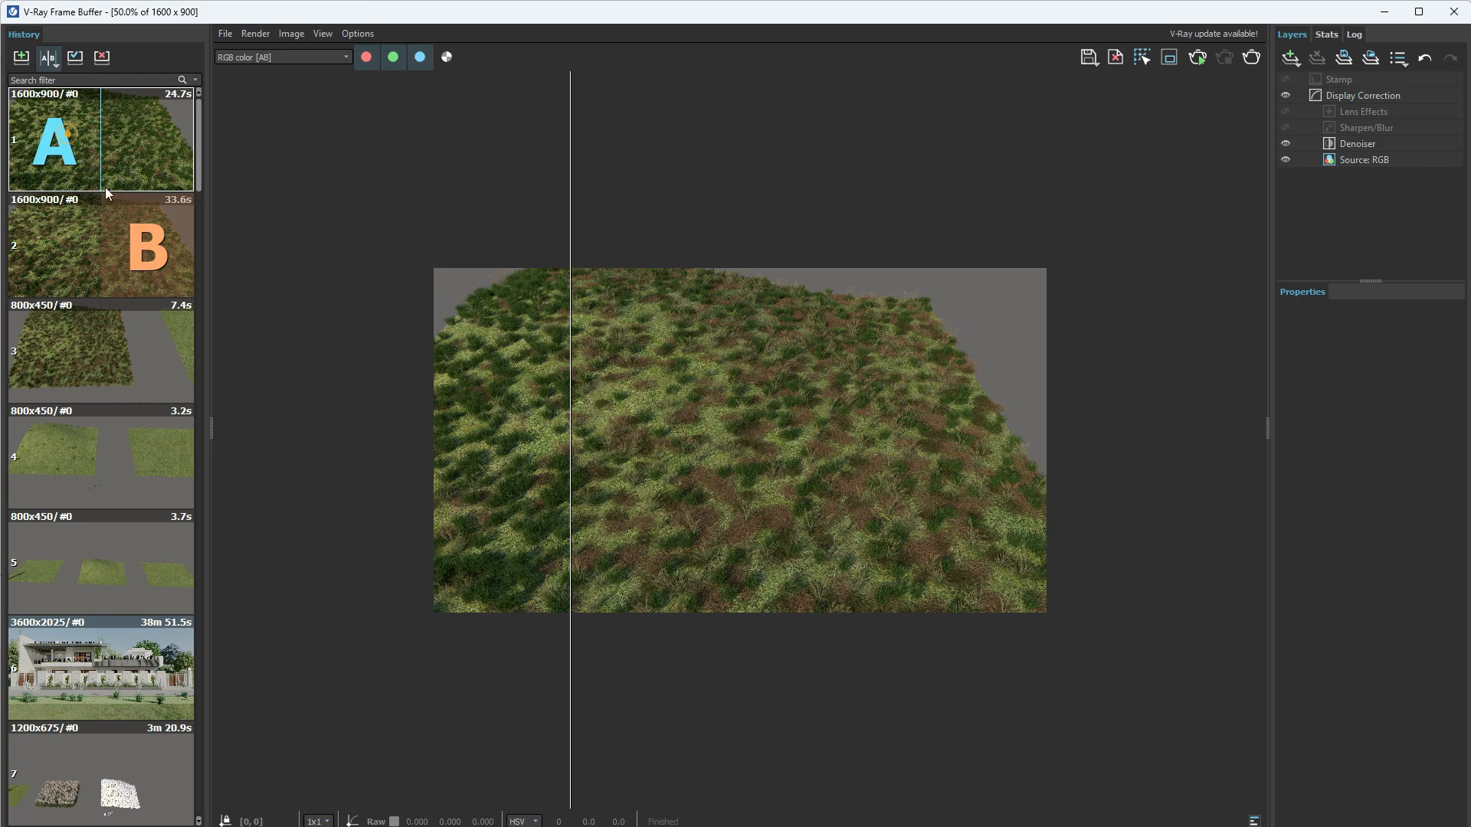
{"action": "left_click_drag", "start_coordinate": [571, 443], "coordinate": [633, 462]}
{"action": "left_click", "coordinate": [142, 248]}
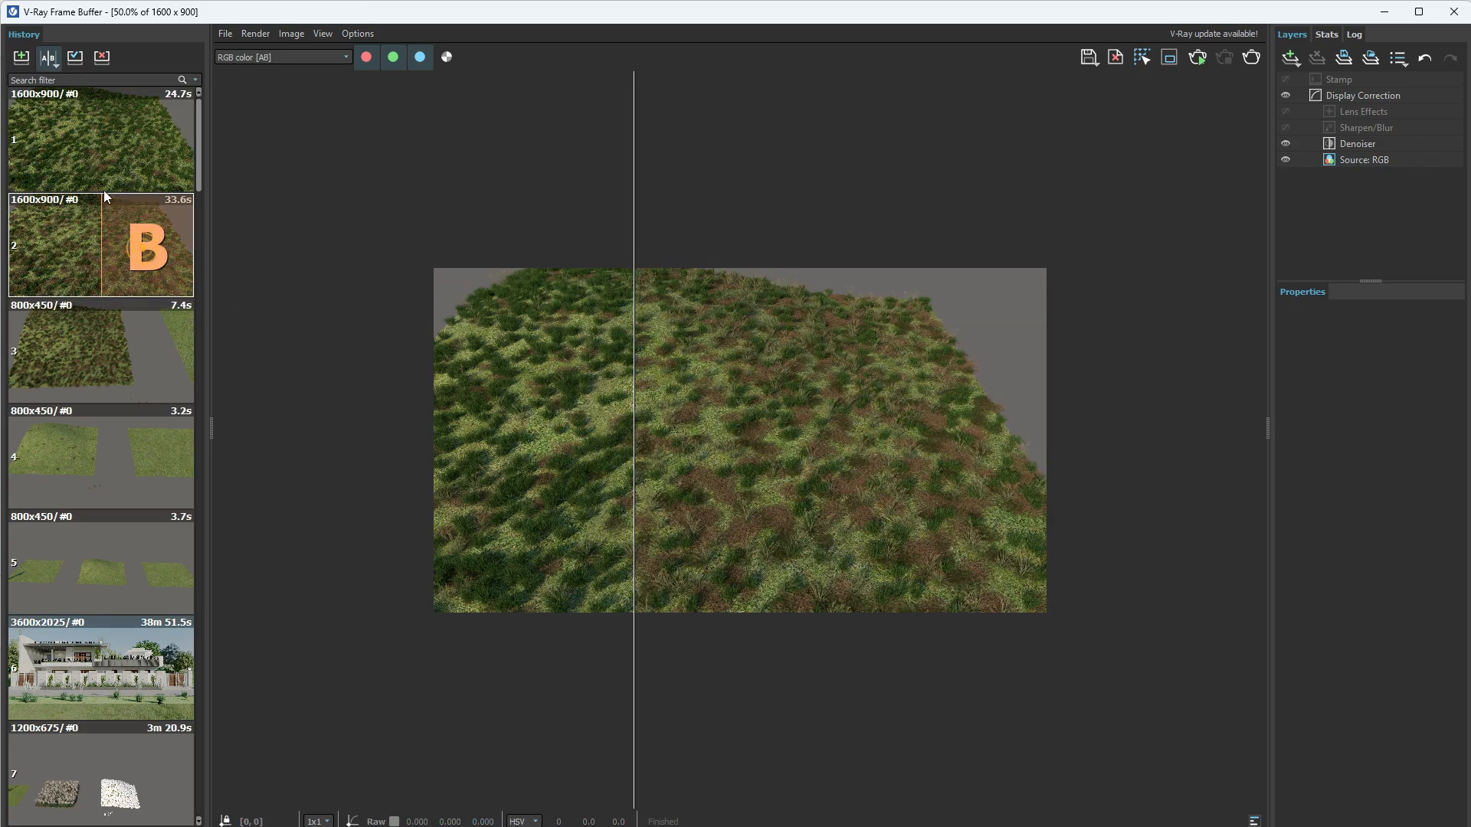
{"action": "left_click_drag", "start_coordinate": [628, 417], "coordinate": [660, 476]}
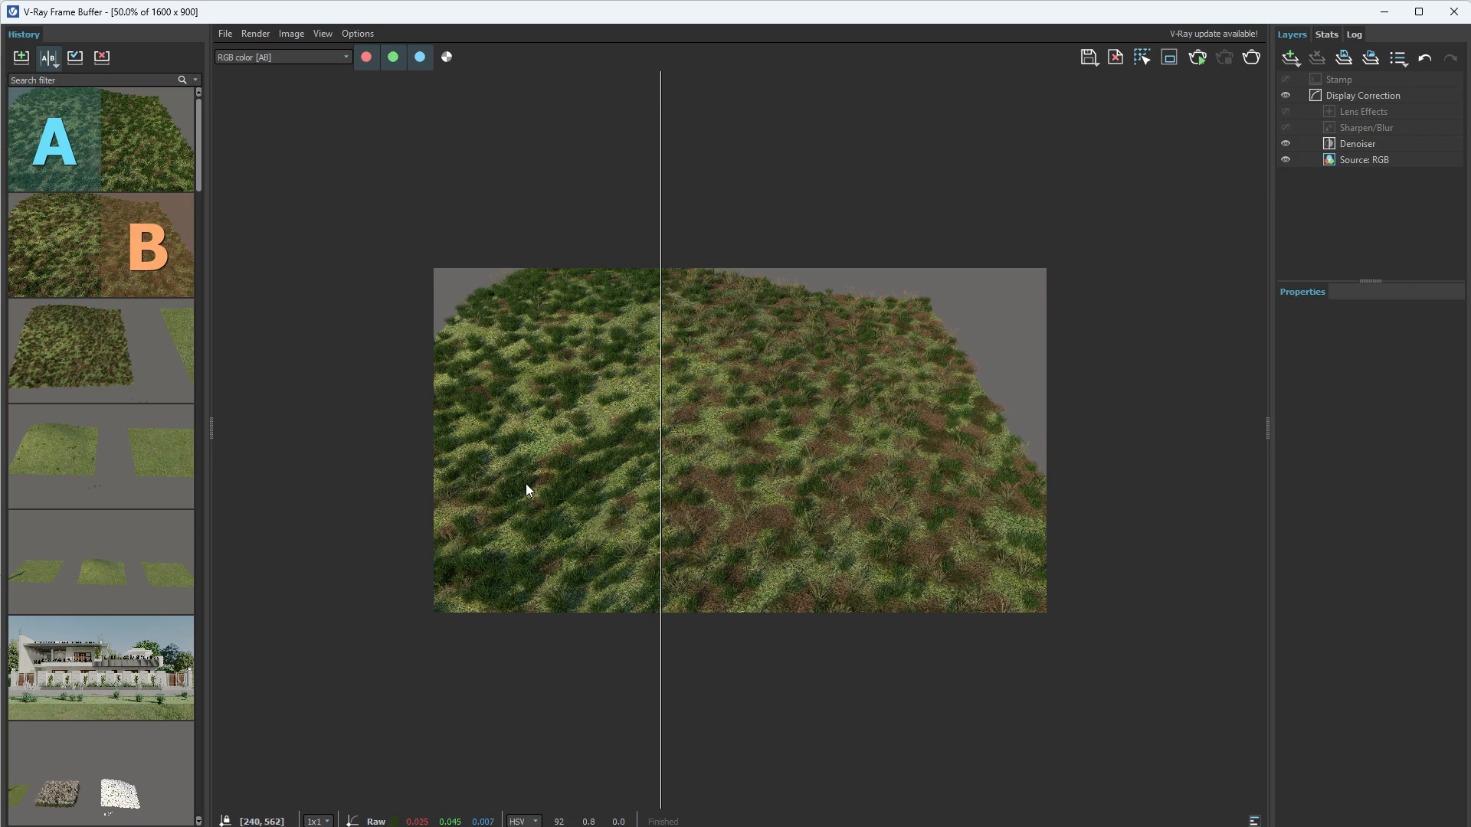
- Examine the grass mix of both compared renders at up to 200% zoom and close the frame buffer
{"action": "scroll", "coordinate": [525, 494], "scroll_direction": "up", "scroll_amount": 2}
{"action": "scroll", "coordinate": [384, 499], "scroll_direction": "up", "scroll_amount": 2}
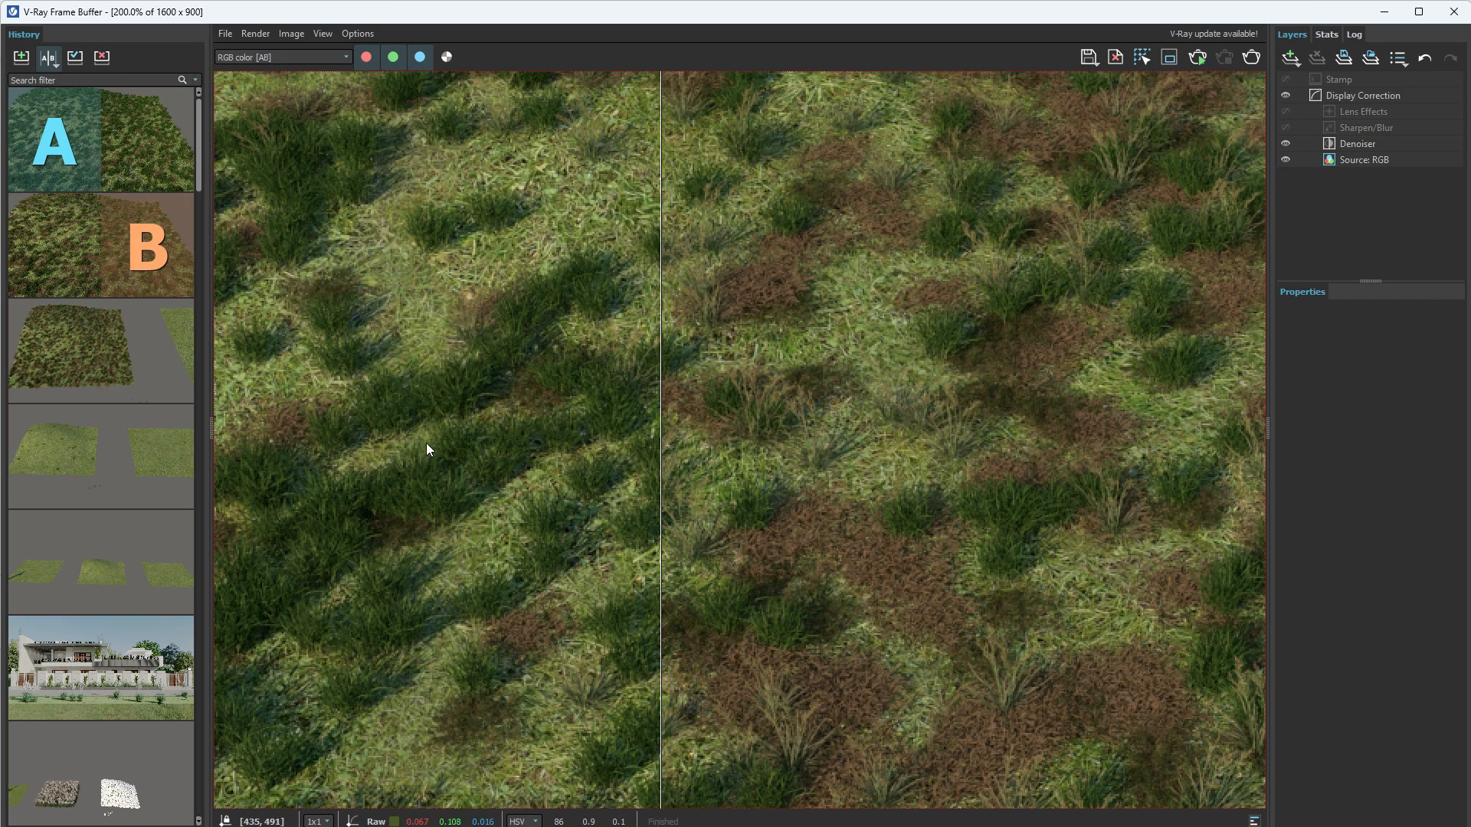
{"action": "scroll", "coordinate": [529, 368], "scroll_direction": "down", "scroll_amount": 2}
{"action": "scroll", "coordinate": [558, 388], "scroll_direction": "down", "scroll_amount": 1}
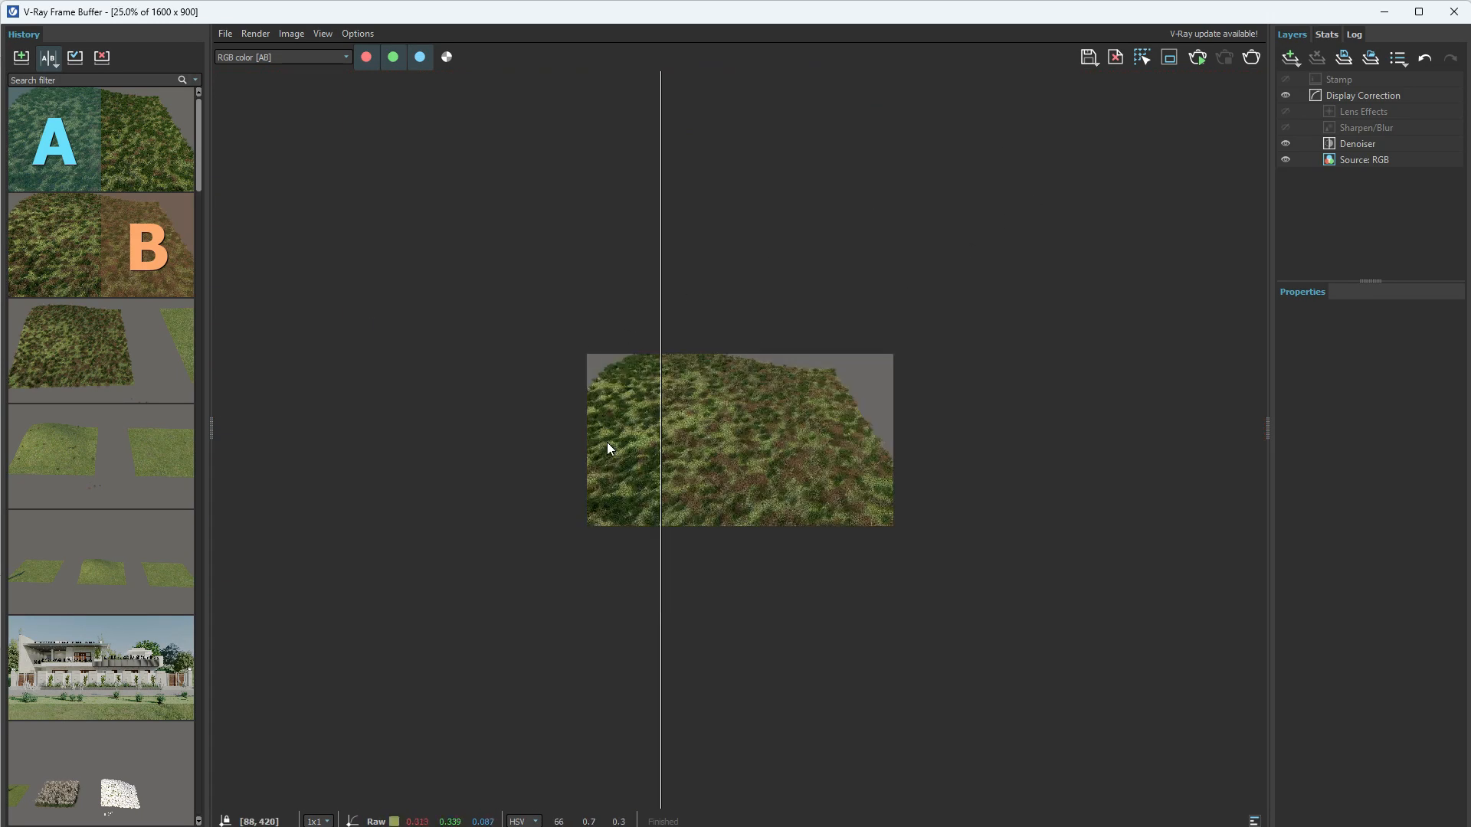
{"action": "scroll", "coordinate": [616, 459], "scroll_direction": "up", "scroll_amount": 1}
{"action": "scroll", "coordinate": [745, 480], "scroll_direction": "down", "scroll_amount": 1}
{"action": "left_click", "coordinate": [1444, 14]}
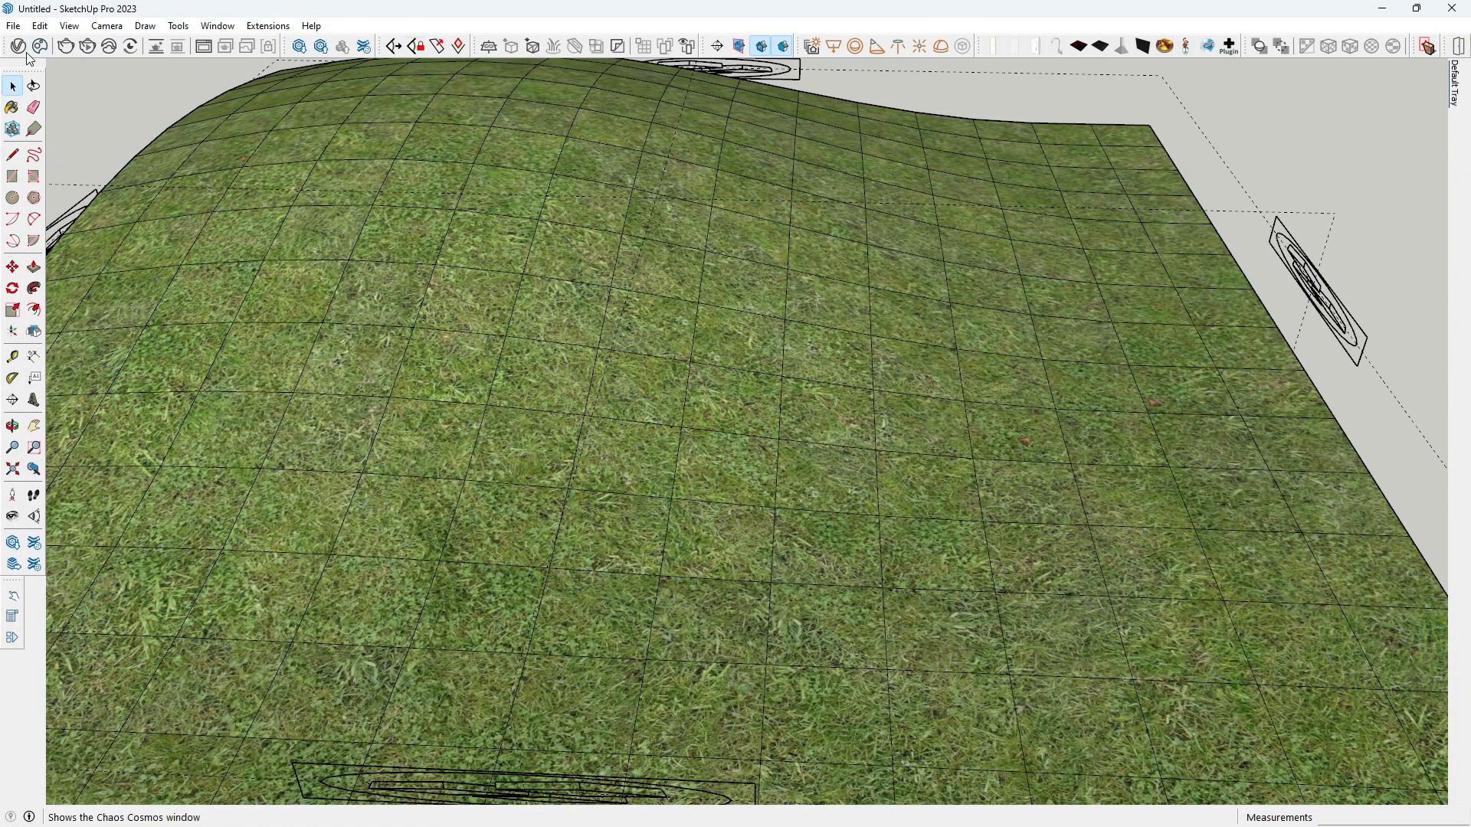
- Set the Scatter's scale to Random Min 3.1, Random Max 2.3 and Scale Multiplier 3.2
{"action": "left_click", "coordinate": [18, 46]}
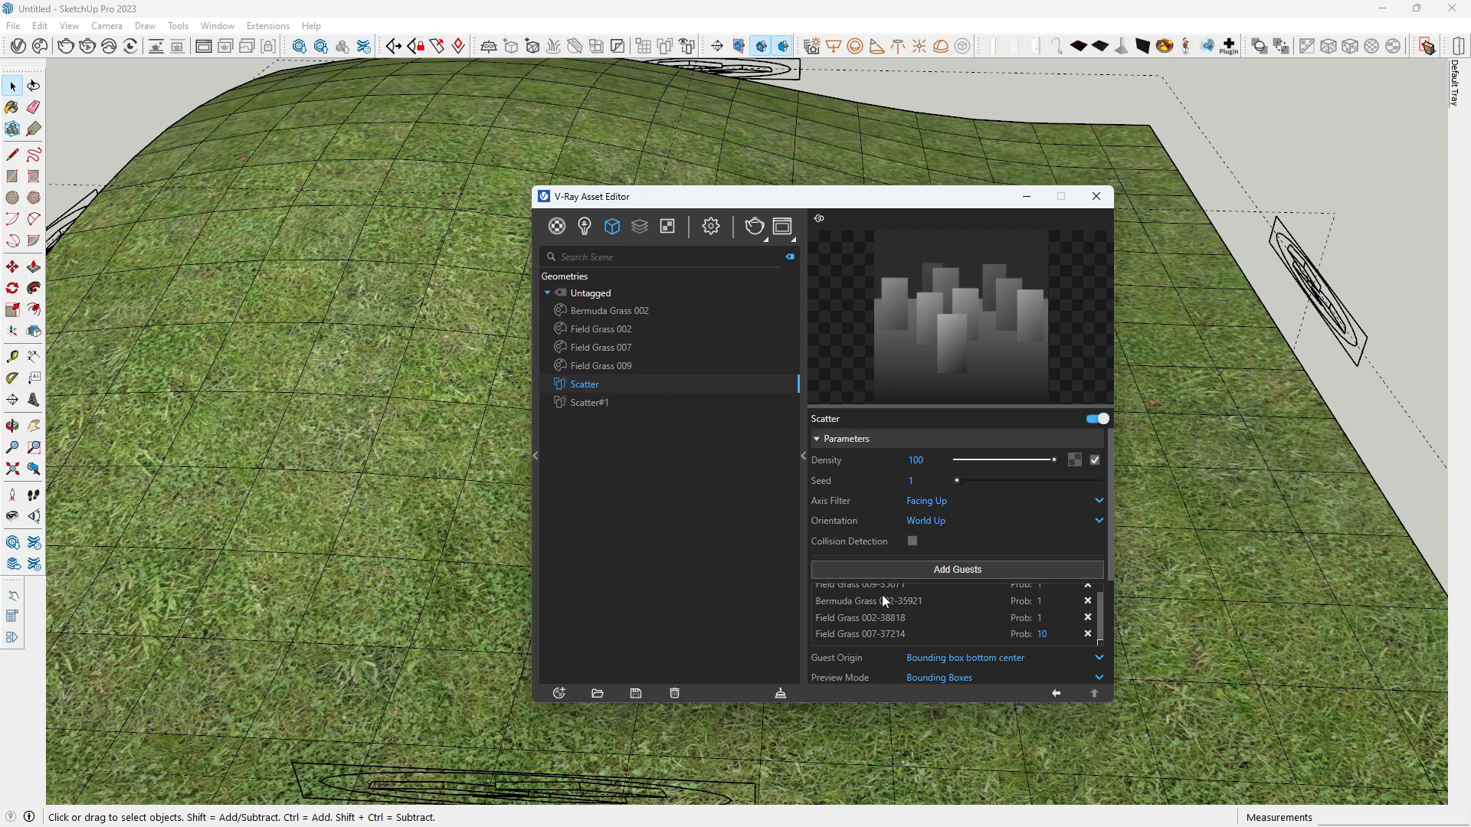
{"action": "scroll", "coordinate": [950, 627], "scroll_direction": "down", "scroll_amount": 3}
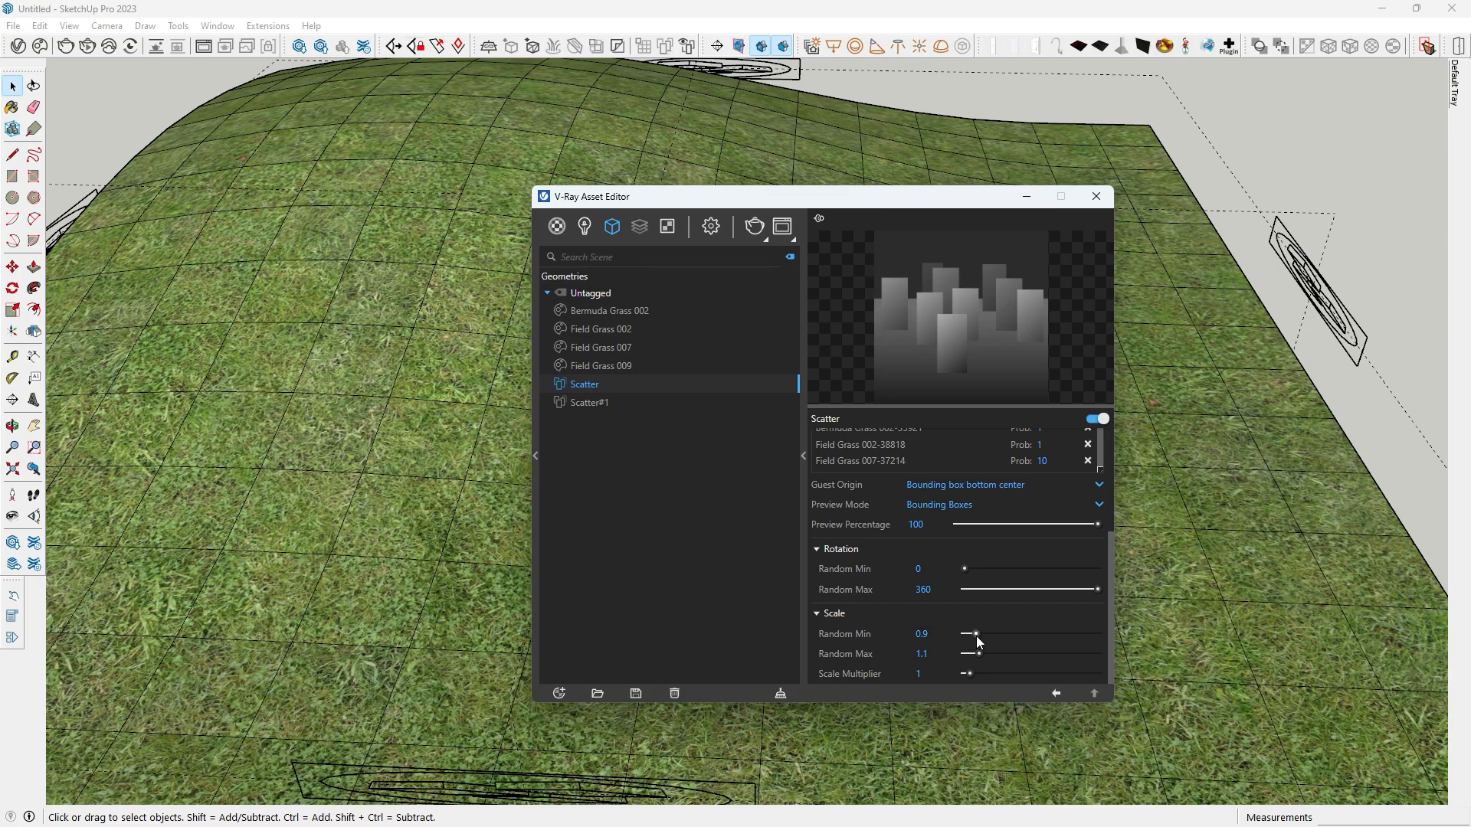
{"action": "left_click_drag", "start_coordinate": [976, 634], "coordinate": [982, 674]}
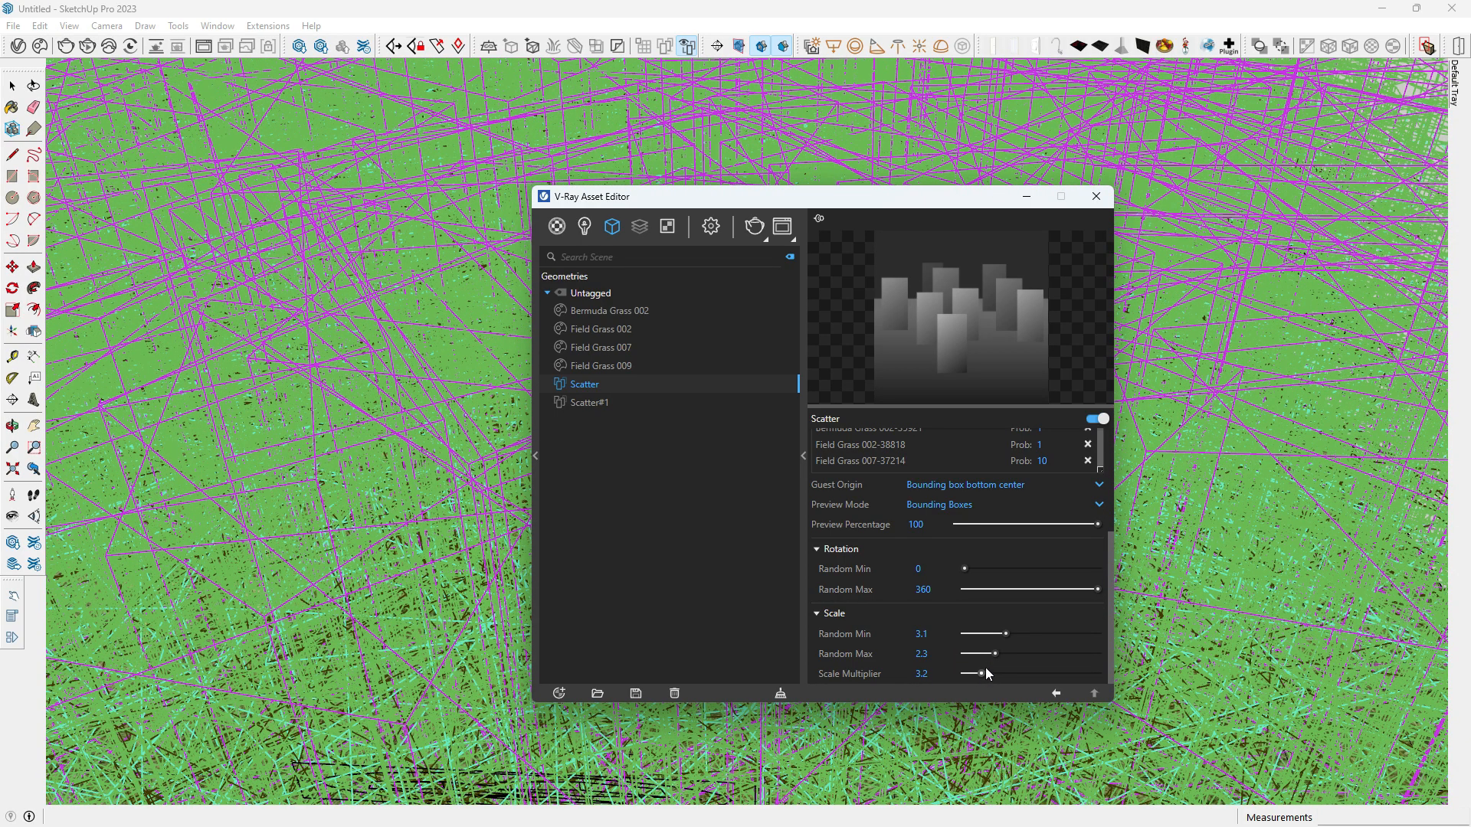
- Render a wider view of the hilly surface with the enlarged grass and inspect the result at 100% zoom
{"action": "scroll", "coordinate": [336, 597], "scroll_direction": "down", "scroll_amount": 10}
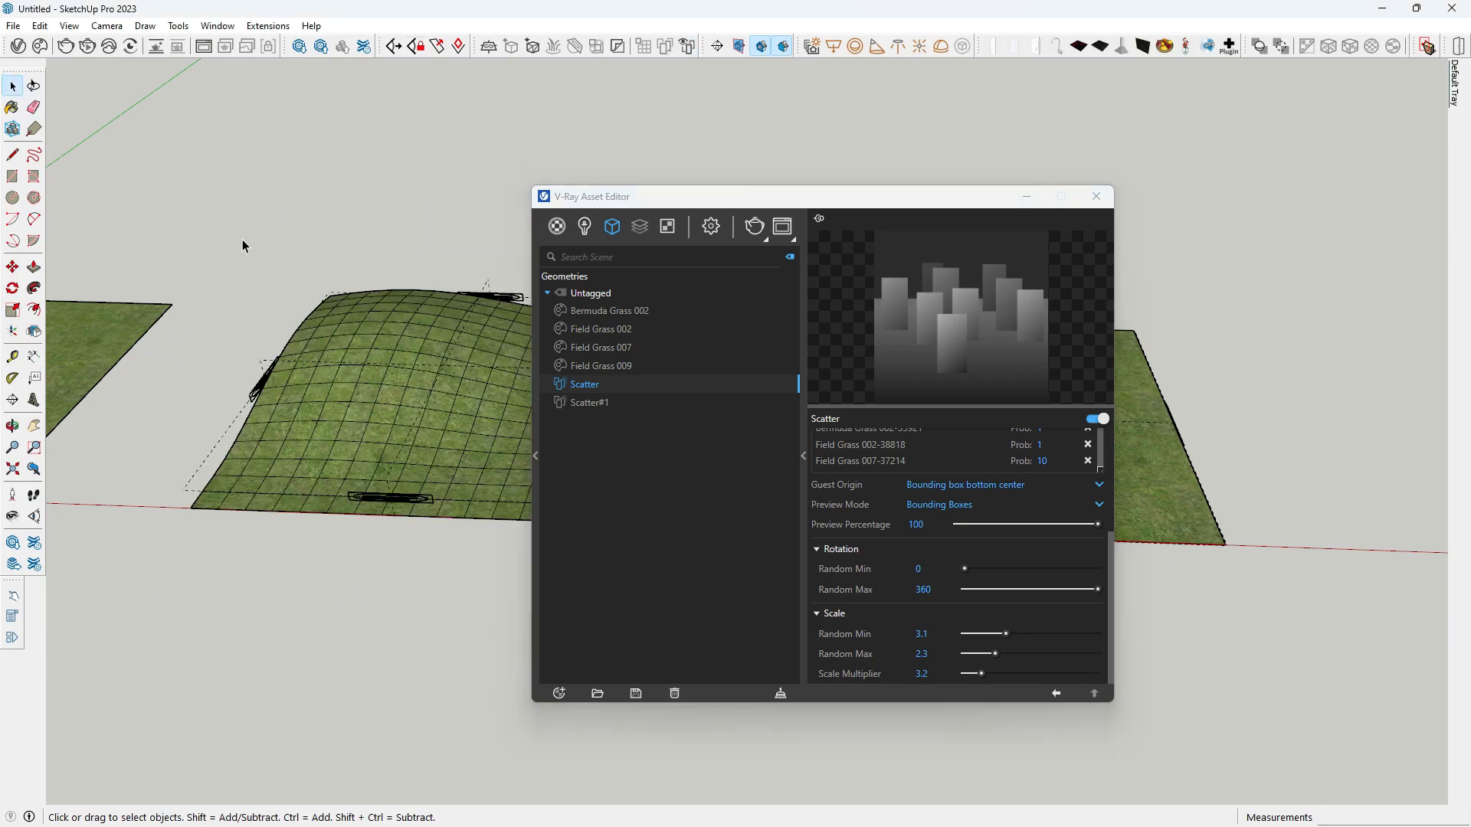
{"action": "scroll", "coordinate": [264, 281], "scroll_direction": "up", "scroll_amount": 4}
{"action": "scroll", "coordinate": [391, 445], "scroll_direction": "up", "scroll_amount": 2}
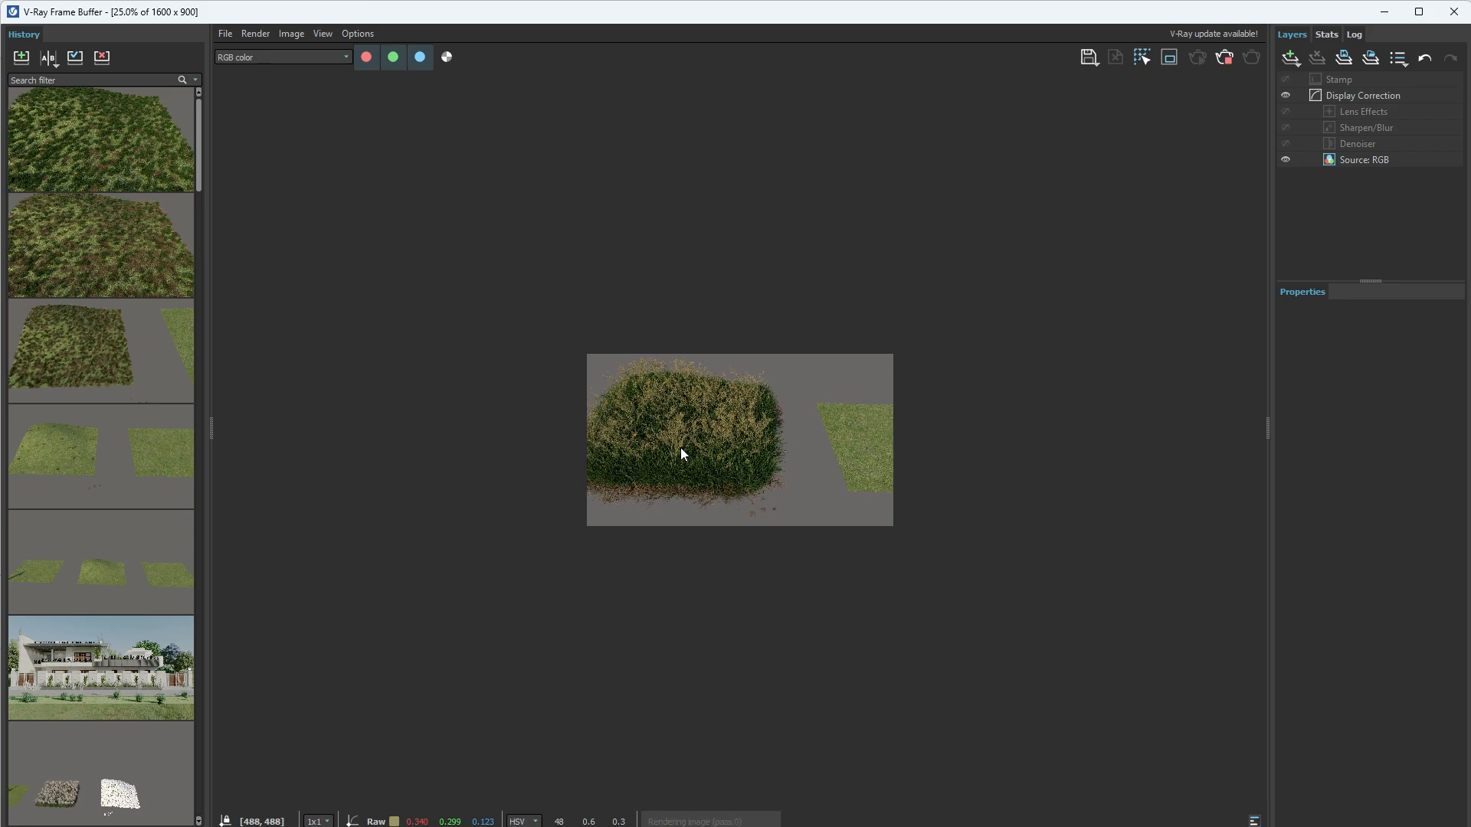
{"action": "scroll", "coordinate": [677, 455], "scroll_direction": "up", "scroll_amount": 1}
{"action": "double_click", "coordinate": [672, 449]}
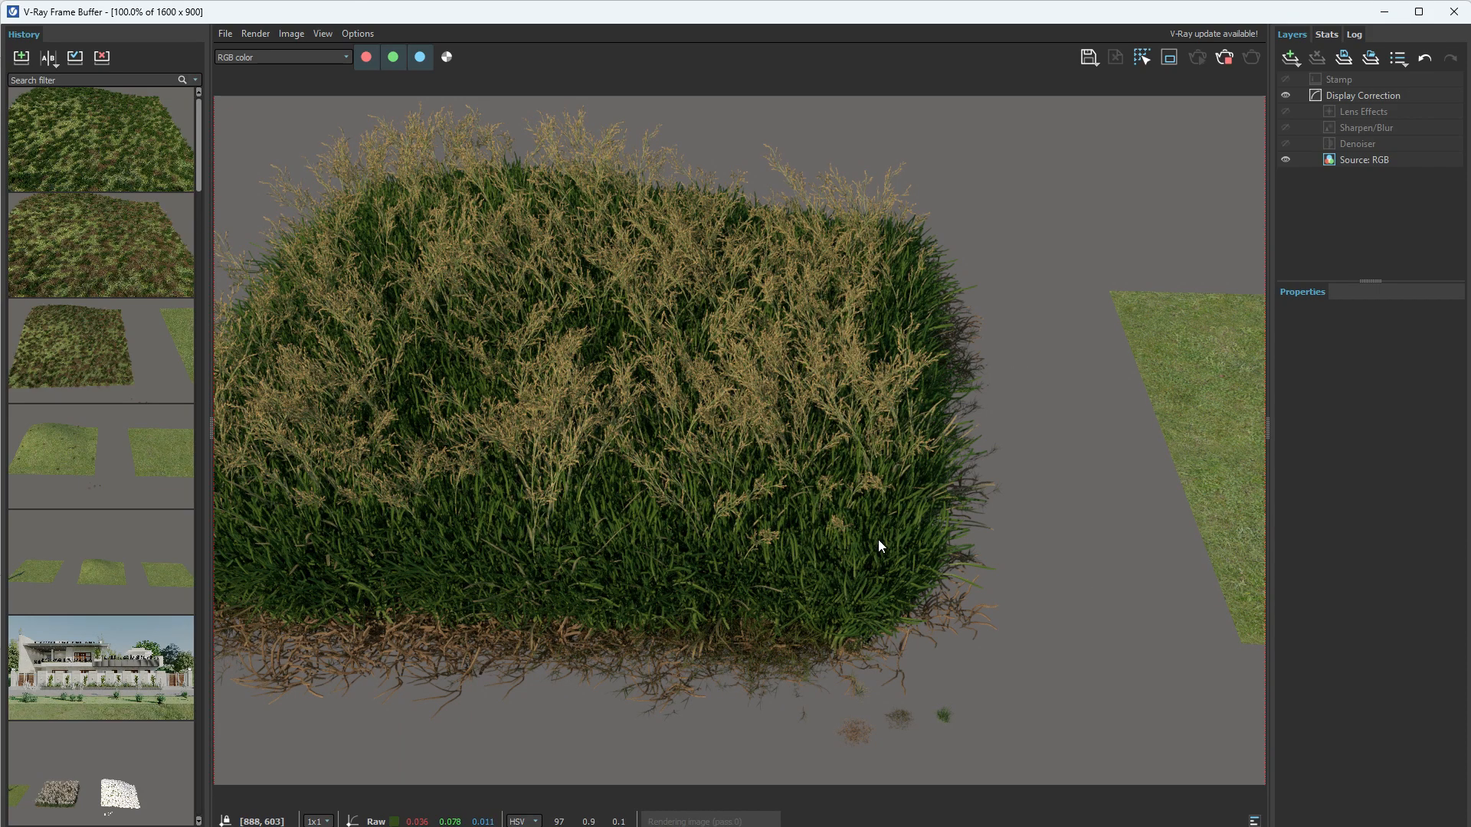
{"action": "scroll", "coordinate": [879, 550], "scroll_direction": "down", "scroll_amount": 1}
{"action": "scroll", "coordinate": [487, 564], "scroll_direction": "up", "scroll_amount": 1}
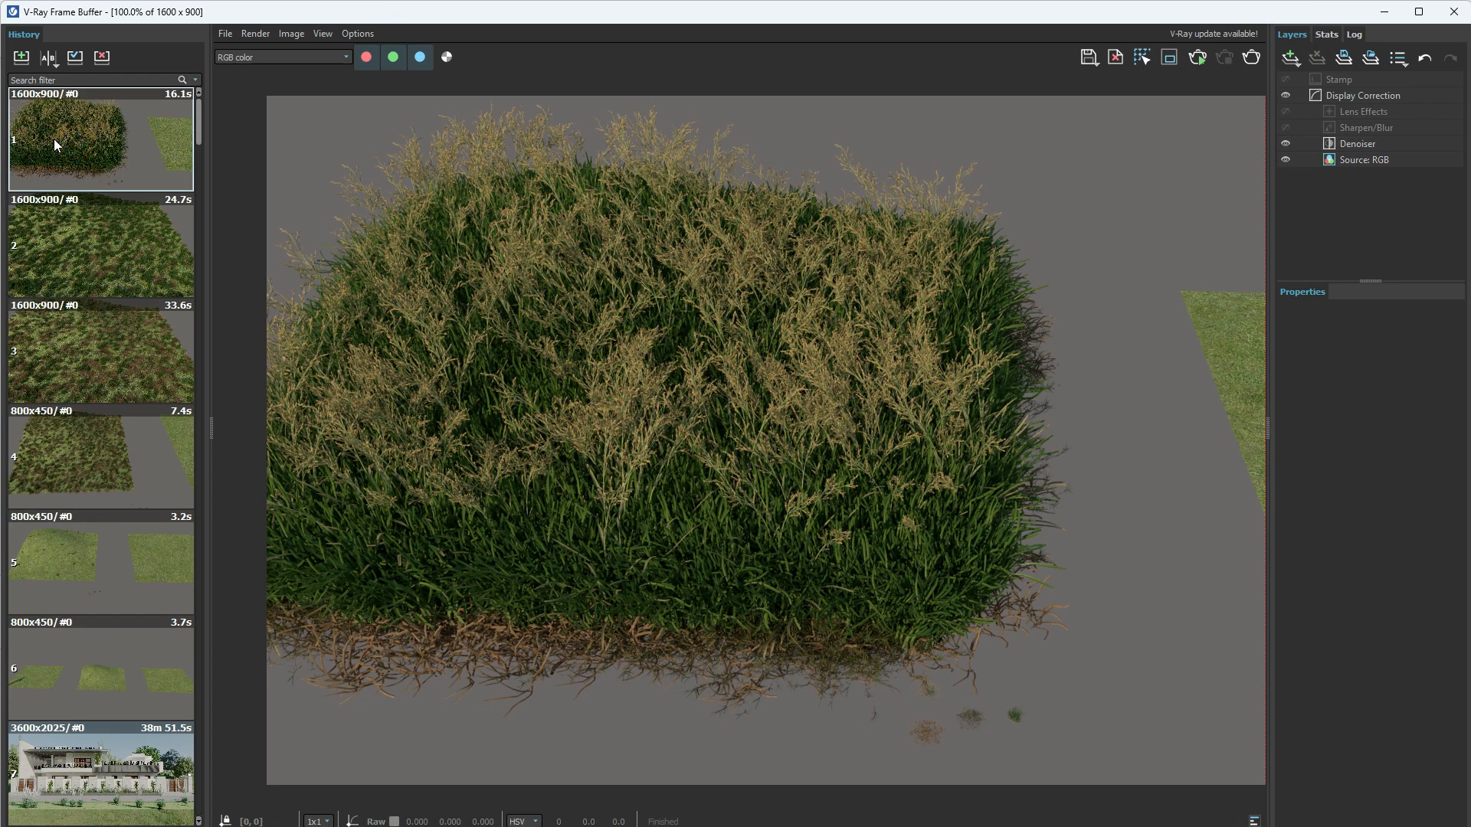
- Compare the enlarged-grass render as A with the previous close-up render as B by sweeping the divider across the image
{"action": "left_click", "coordinate": [48, 58]}
{"action": "left_click", "coordinate": [140, 245]}
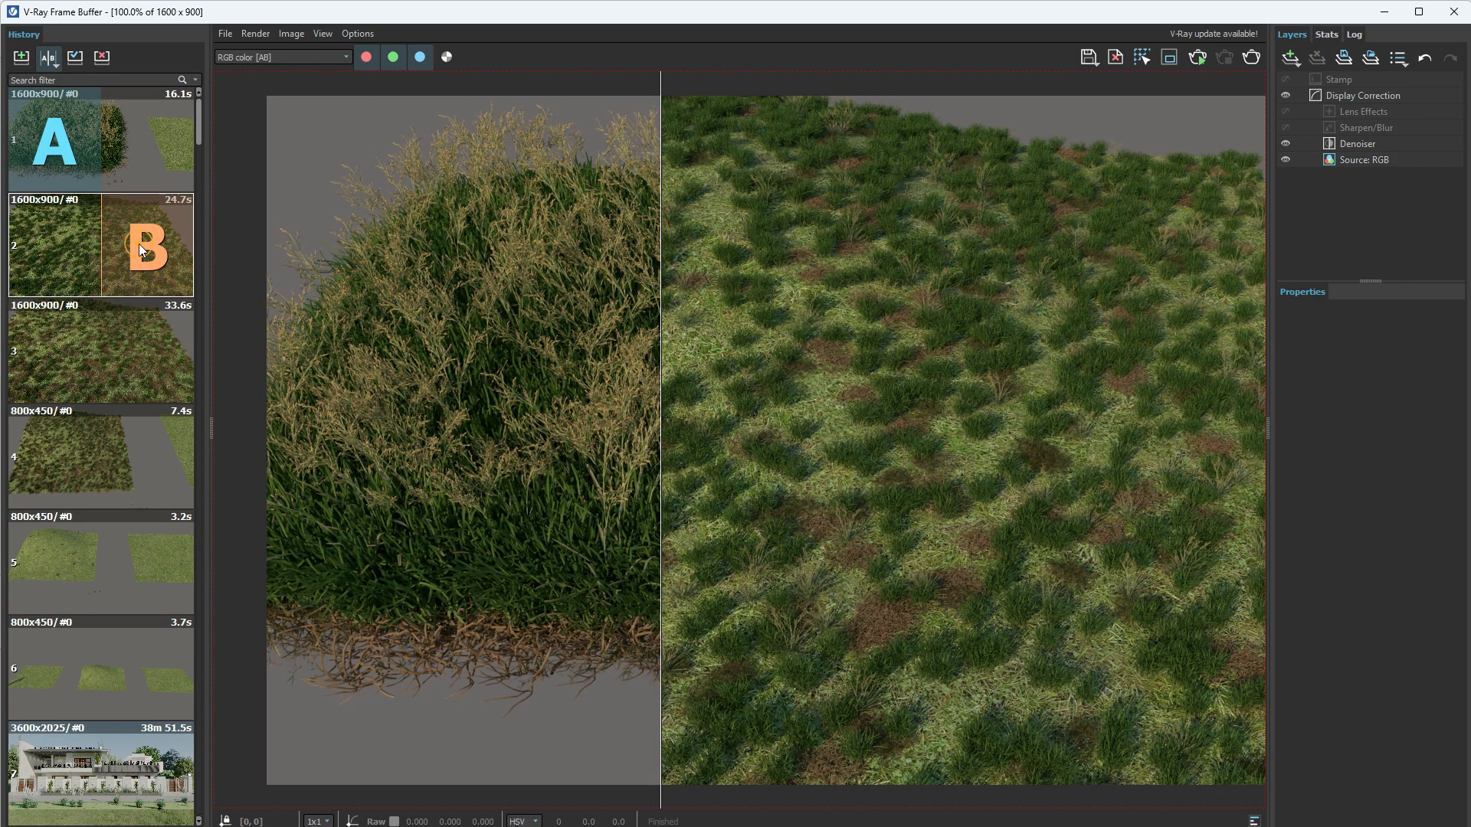
{"action": "left_click_drag", "start_coordinate": [664, 357], "coordinate": [223, 367]}
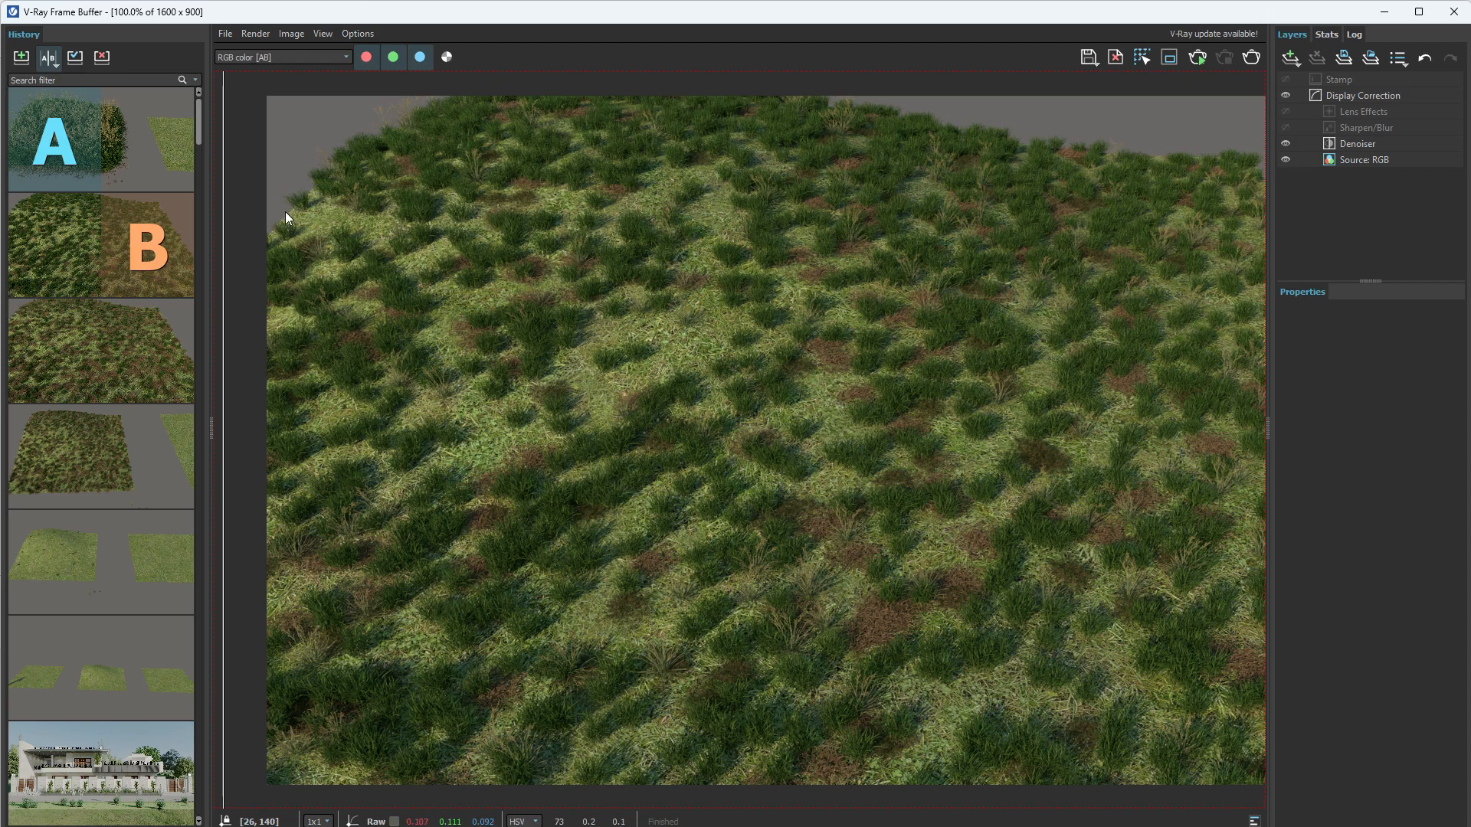
{"action": "scroll", "coordinate": [793, 380], "scroll_direction": "down", "scroll_amount": 2}
{"action": "scroll", "coordinate": [743, 472], "scroll_direction": "down", "scroll_amount": 2}
{"action": "scroll", "coordinate": [843, 465], "scroll_direction": "up", "scroll_amount": 2}
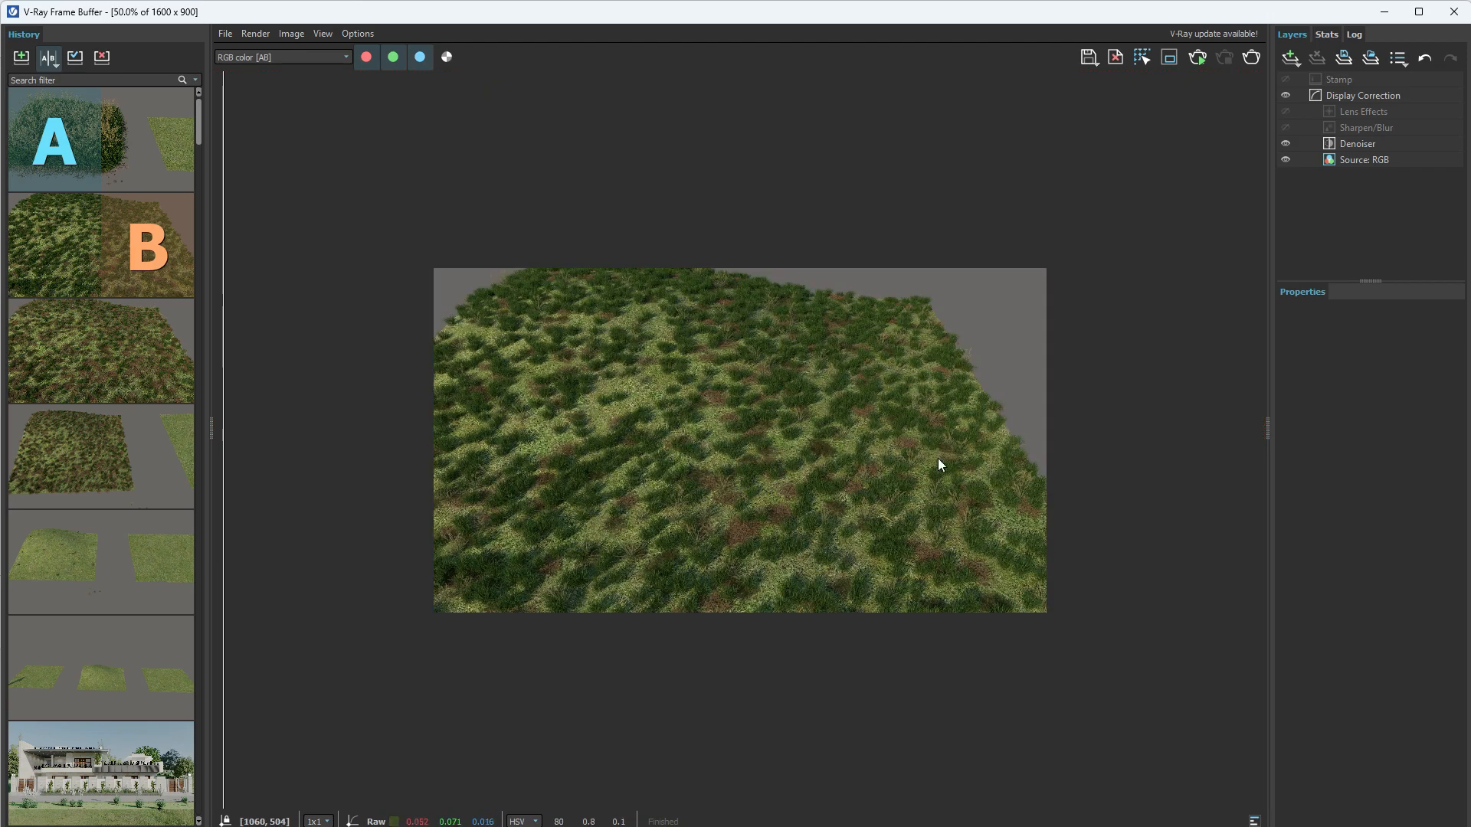
{"action": "left_click_drag", "start_coordinate": [222, 434], "coordinate": [699, 459]}
{"action": "left_click_drag", "start_coordinate": [699, 513], "coordinate": [1000, 528]}
{"action": "double_click", "coordinate": [730, 530]}
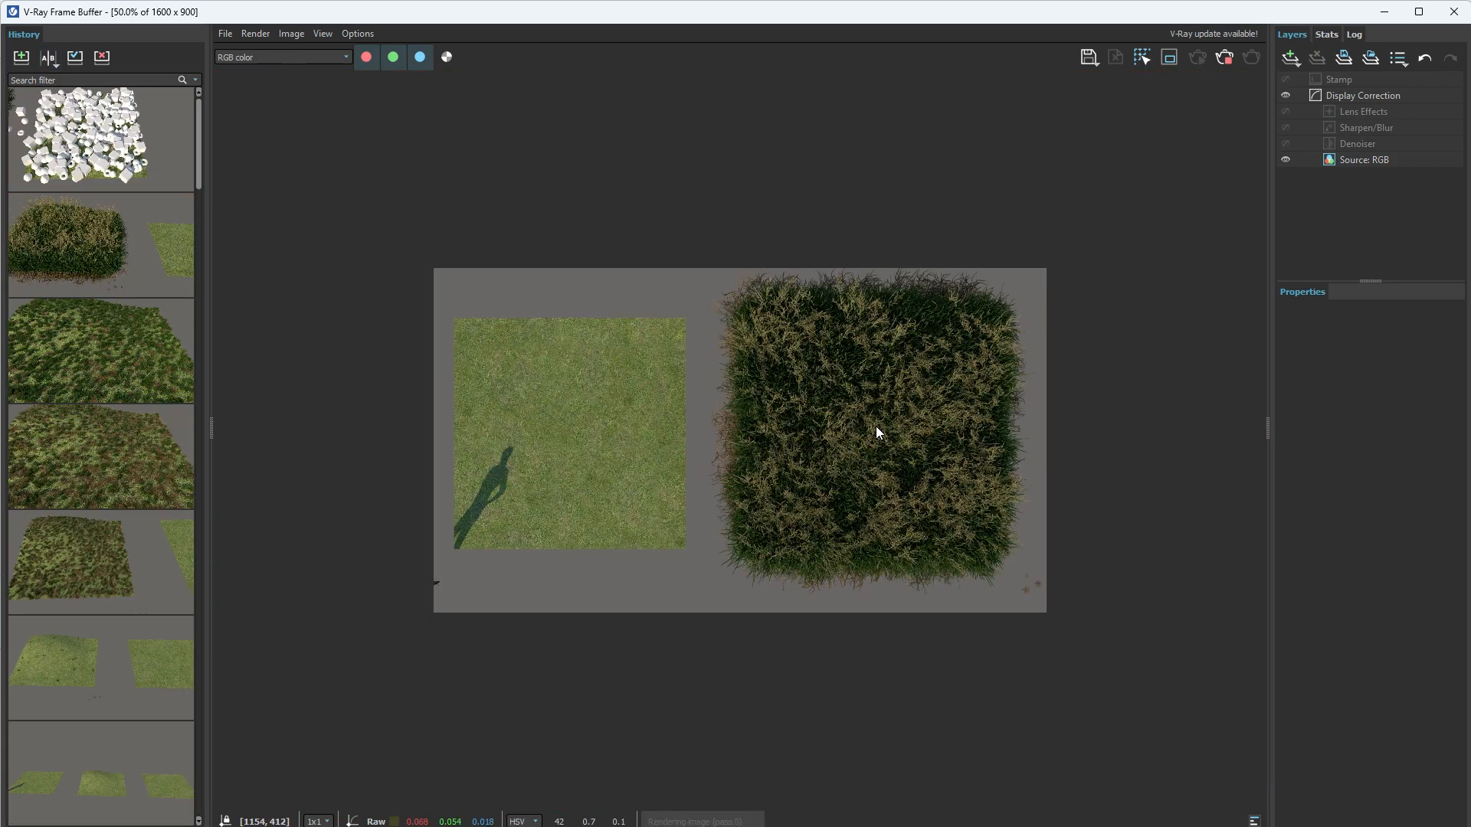
- Examine the top-view render of the plain and scattered surfaces at 100% zoom with the history and layers areas collapsed
{"action": "double_click", "coordinate": [876, 426]}
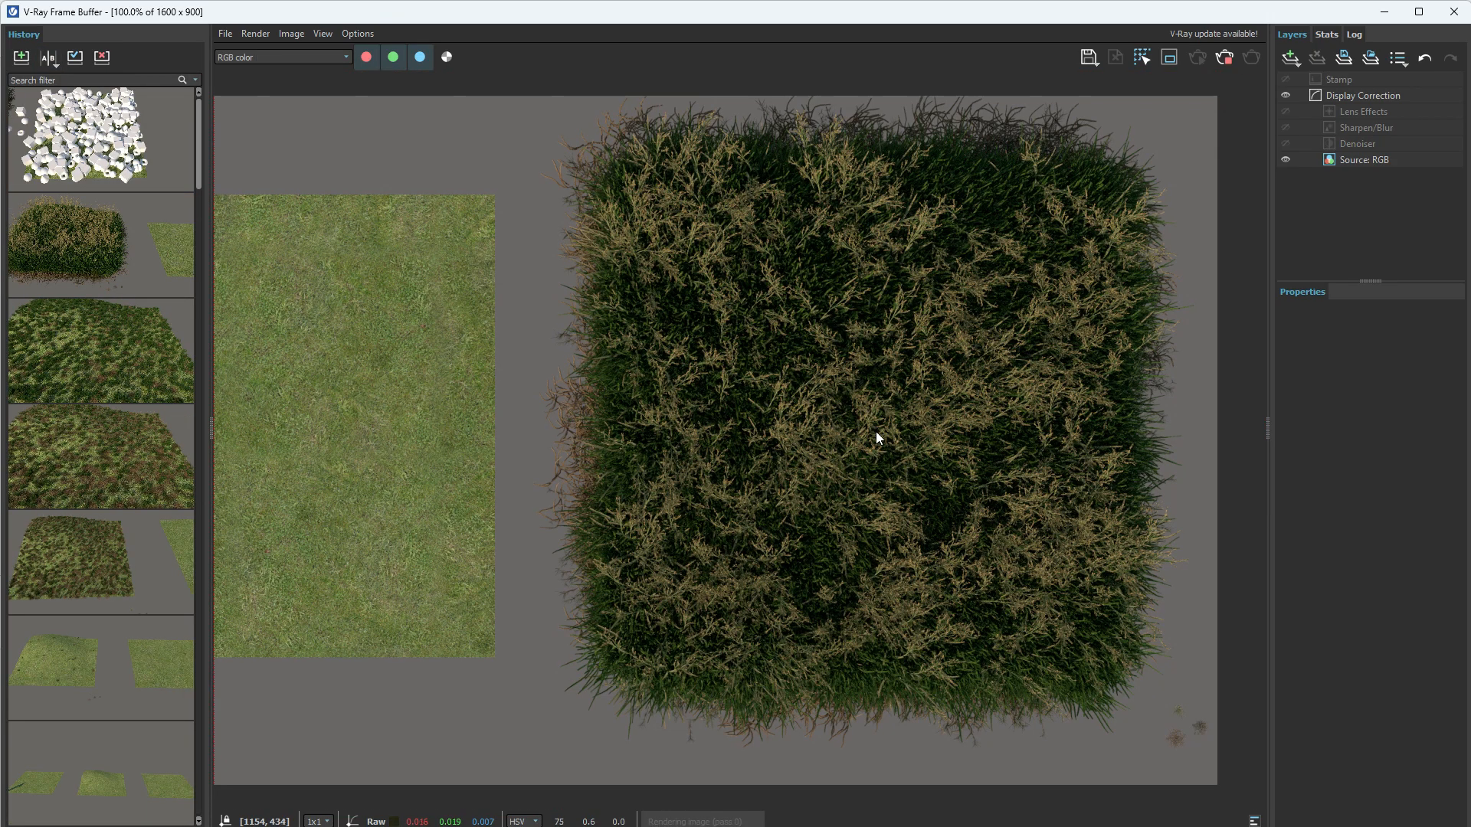
{"action": "left_click", "coordinate": [208, 431]}
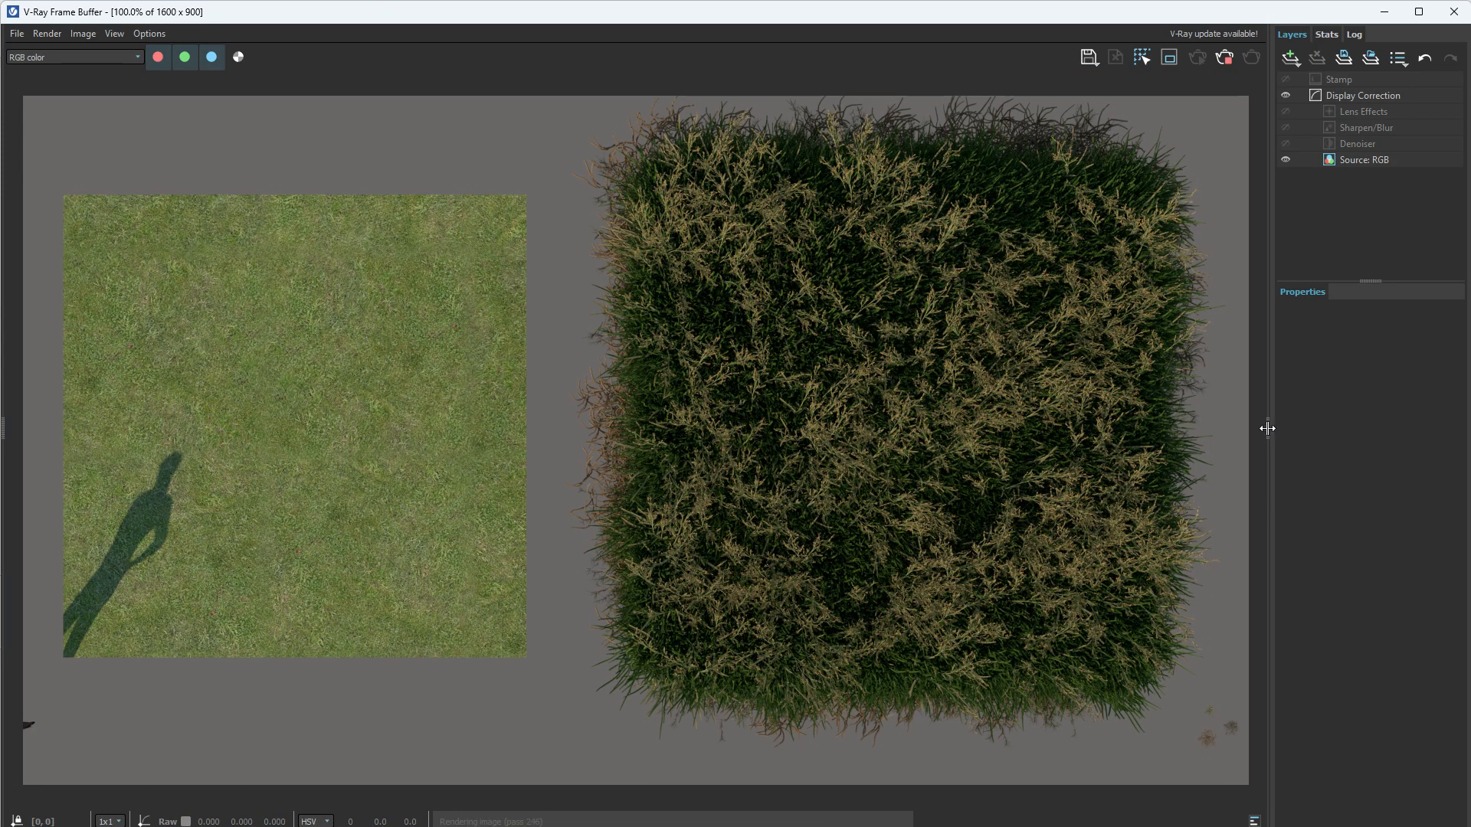
{"action": "left_click", "coordinate": [1267, 429]}
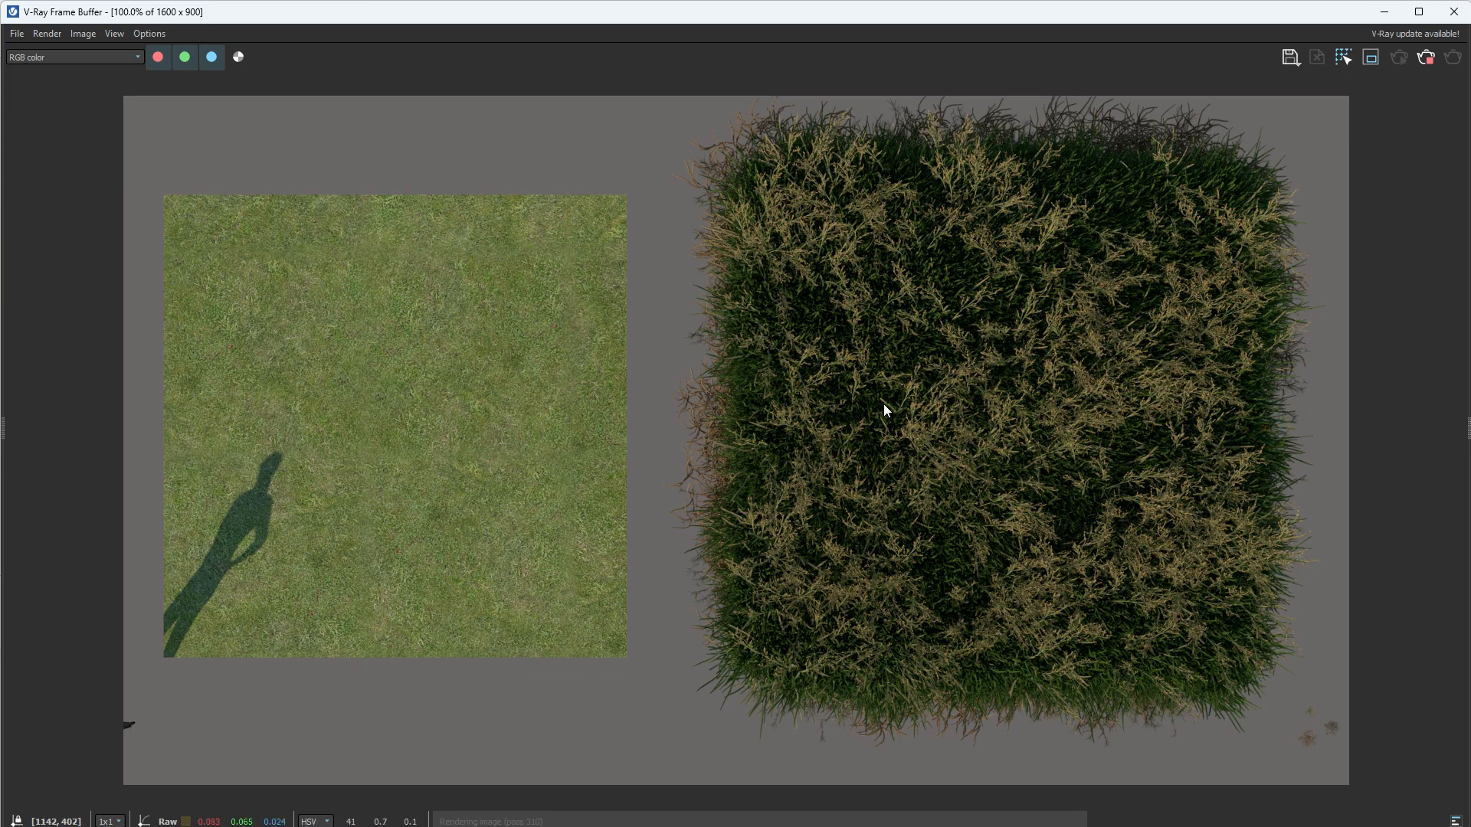